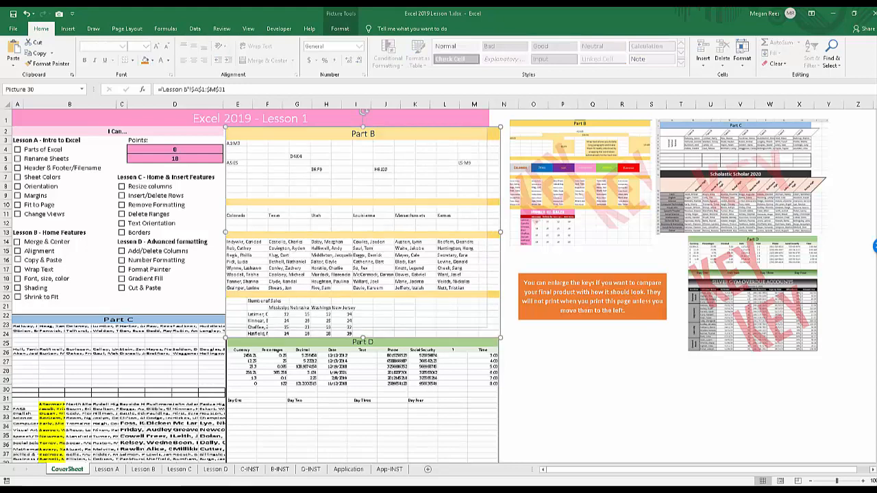
Try out the Lesson A checklist checkboxes on the CoverSheet, ticking items and clearing them again.
click(533, 343)
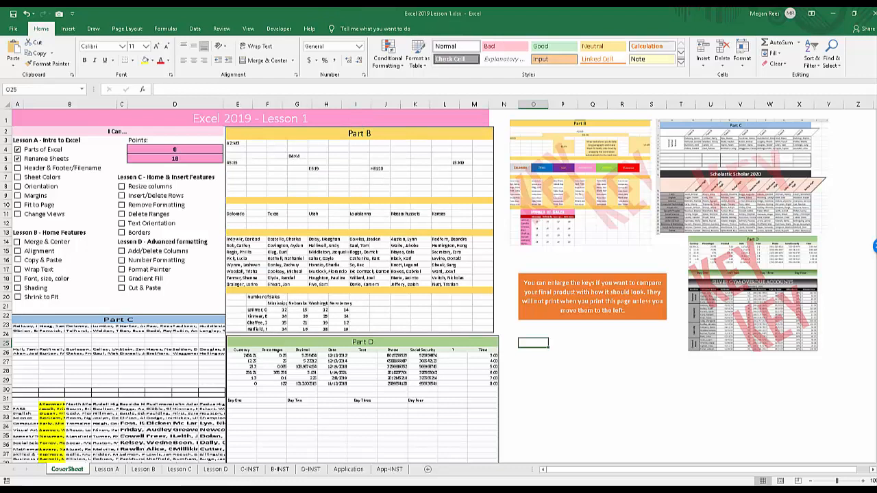
click(17, 168)
click(17, 178)
click(17, 187)
click(18, 177)
click(18, 149)
Look through the Lesson A, Lesson B, Lesson C and B-INST sheets and return to the CoverSheet.
click(106, 469)
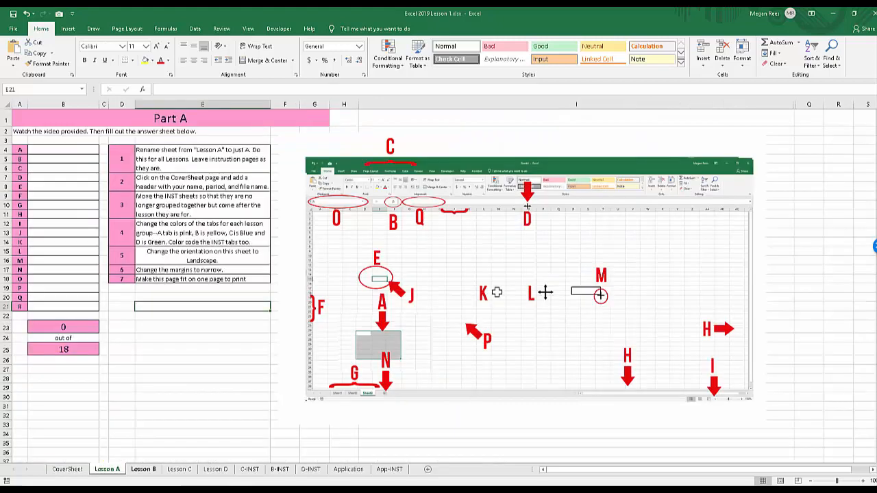
click(143, 470)
click(179, 469)
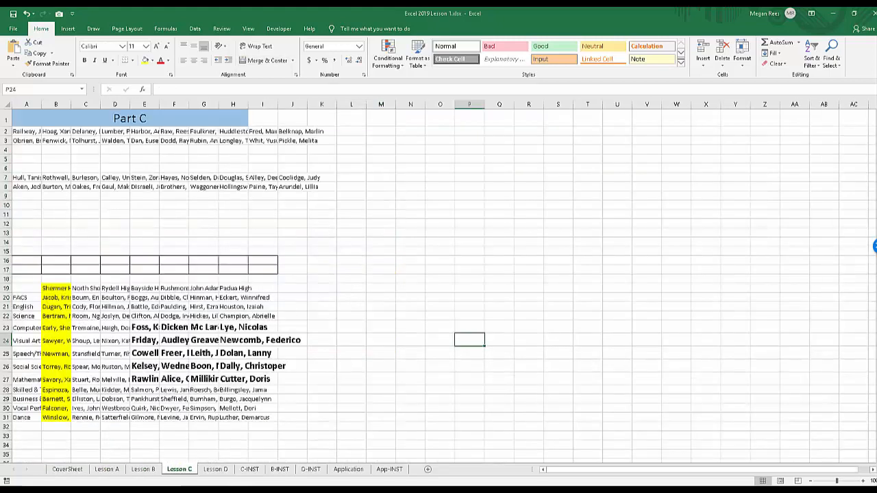
click(279, 469)
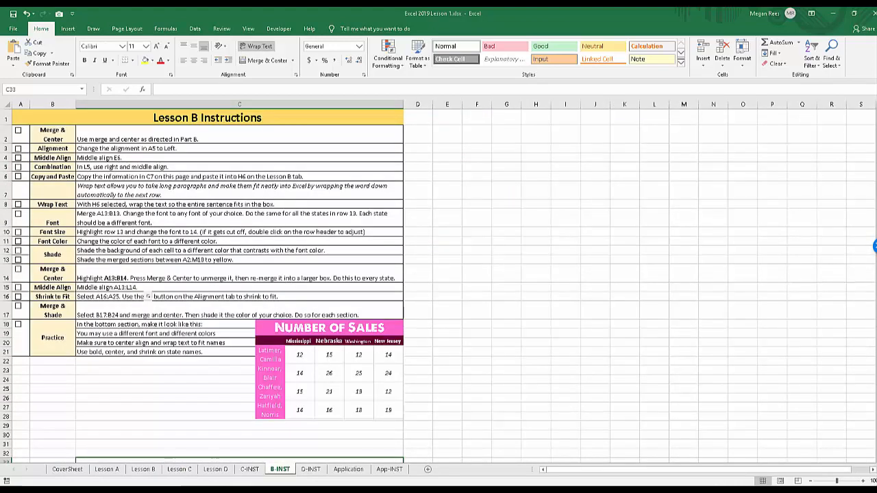
click(67, 470)
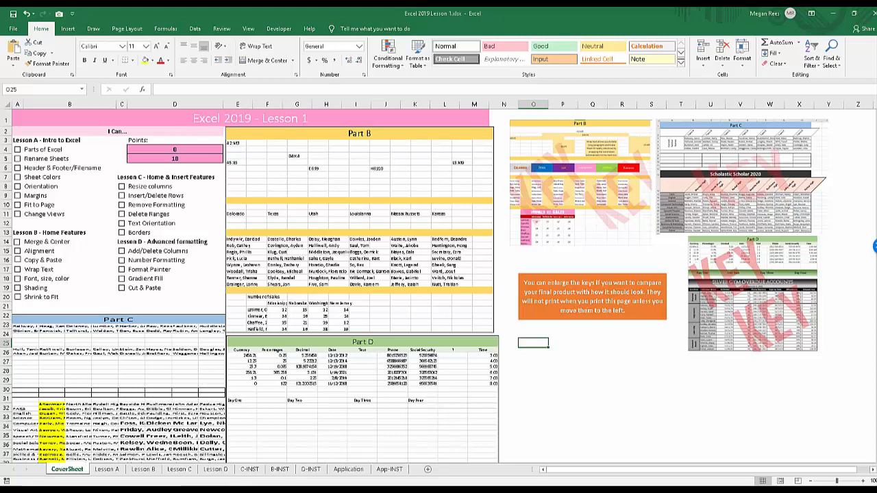
Inspect the linked Part B, Part C and Part D pictures on the CoverSheet.
click(343, 239)
click(137, 377)
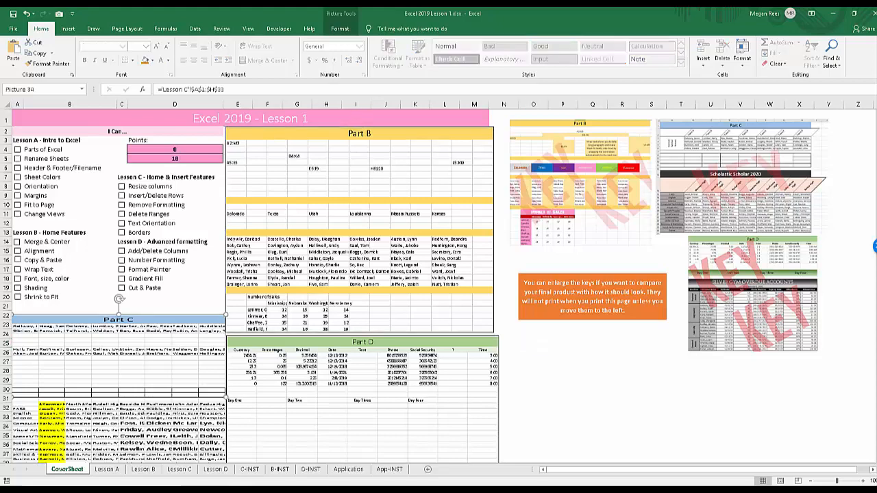
click(329, 394)
click(359, 233)
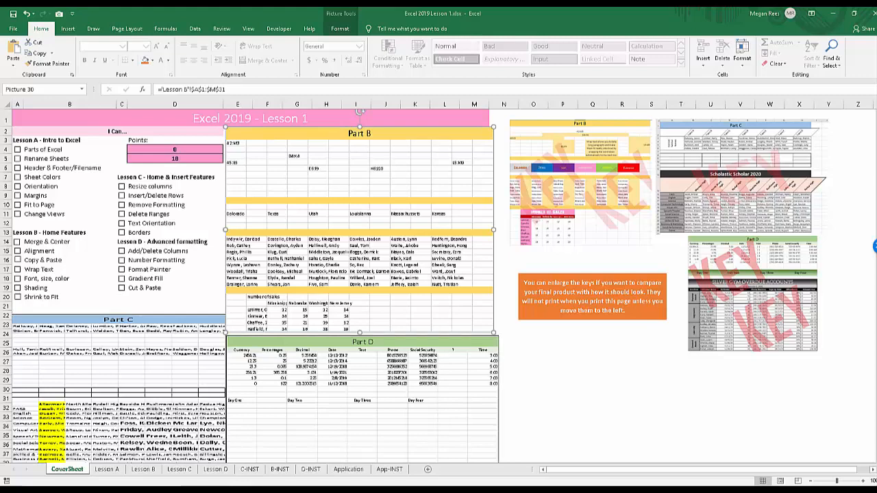
Fill A2:M10 on the Lesson B sheet with light green and check the linked Part B picture on the CoverSheet.
click(143, 469)
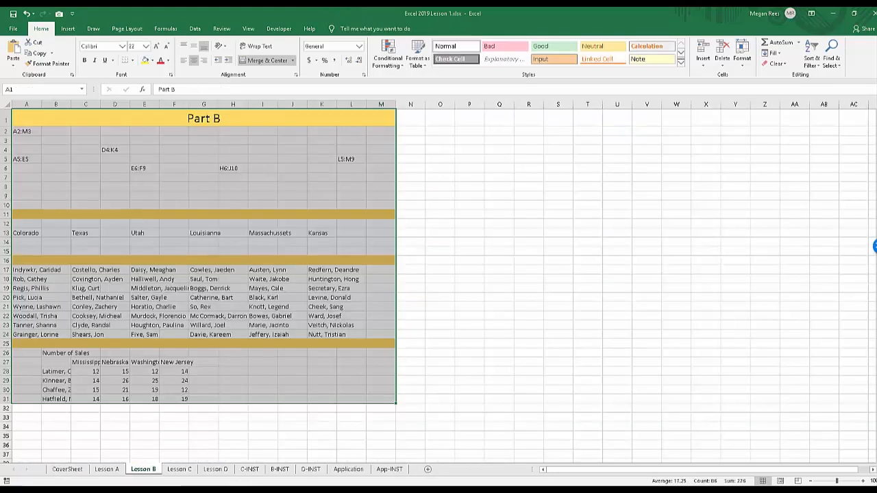
click(262, 260)
click(27, 131)
drag(27, 132, 381, 205)
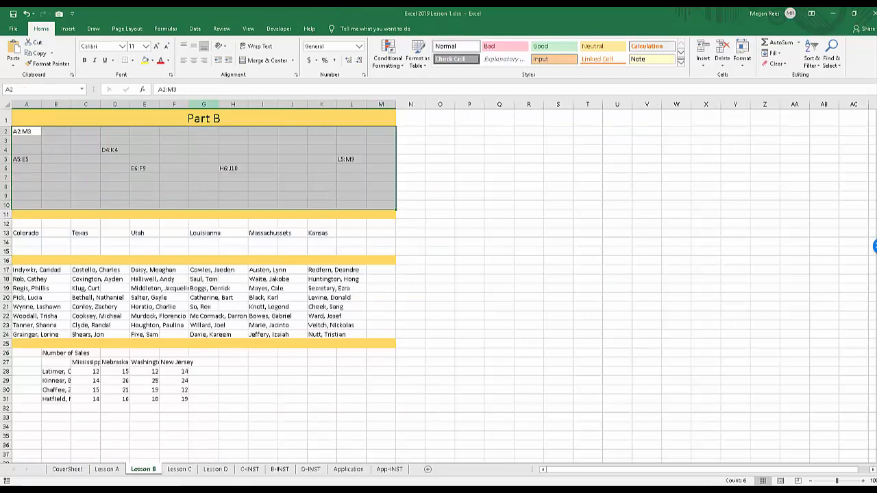
click(152, 61)
click(215, 102)
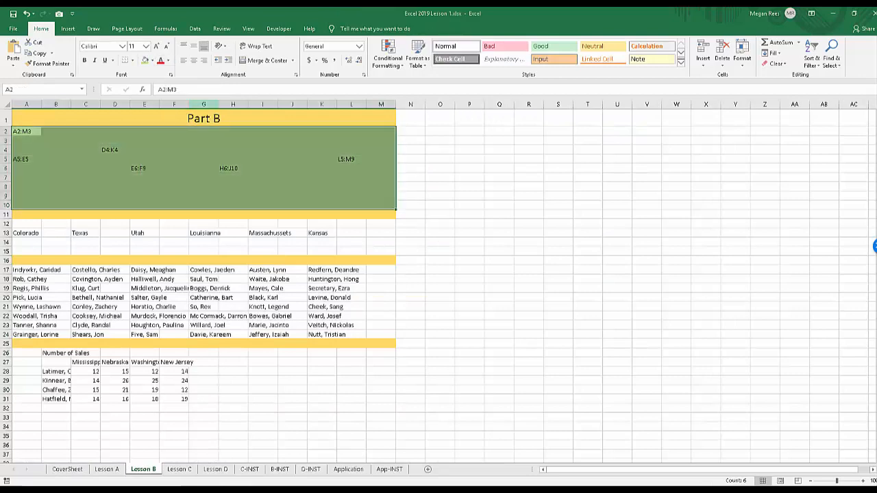
click(67, 469)
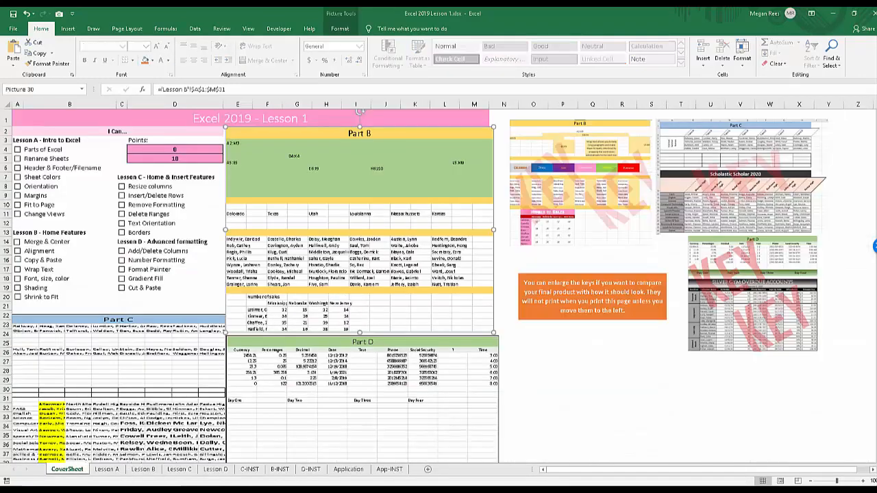
Undo the green fill on the Lesson B sheet and return to the CoverSheet.
click(144, 469)
click(233, 326)
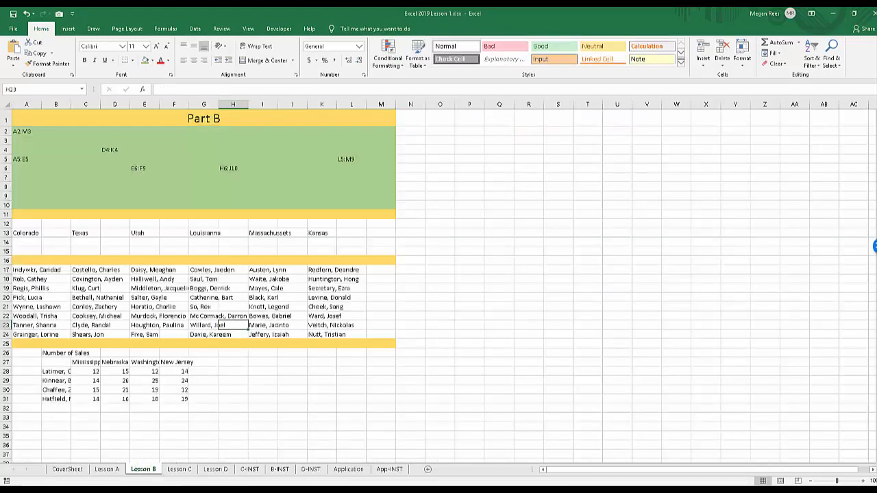
key(ctrl+z)
click(262, 251)
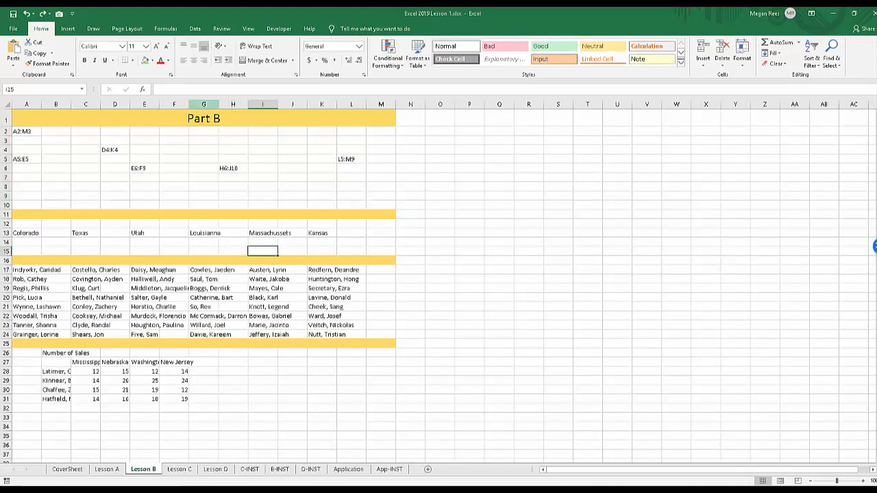
click(67, 469)
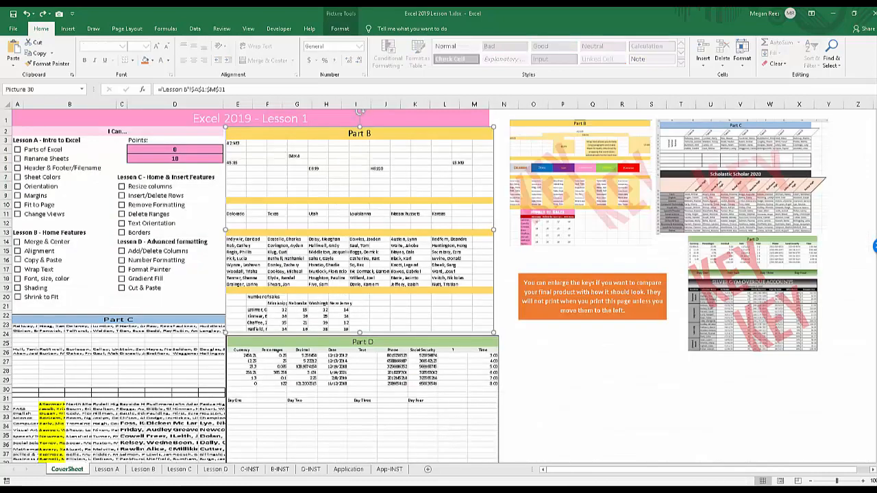
Nudge the linked Part D picture on the CoverSheet slightly up toward the Part B picture.
click(174, 232)
click(308, 253)
click(309, 391)
click(158, 377)
drag(301, 390, 304, 389)
click(308, 274)
Page through the lesson sheets as far as Lesson C and back to the CoverSheet.
key(ctrl+Page_Down)
key(ctrl+Page_Down)
key(ctrl+Page_Down)
key(ctrl+Page_Down)
key(ctrl+Page_Down)
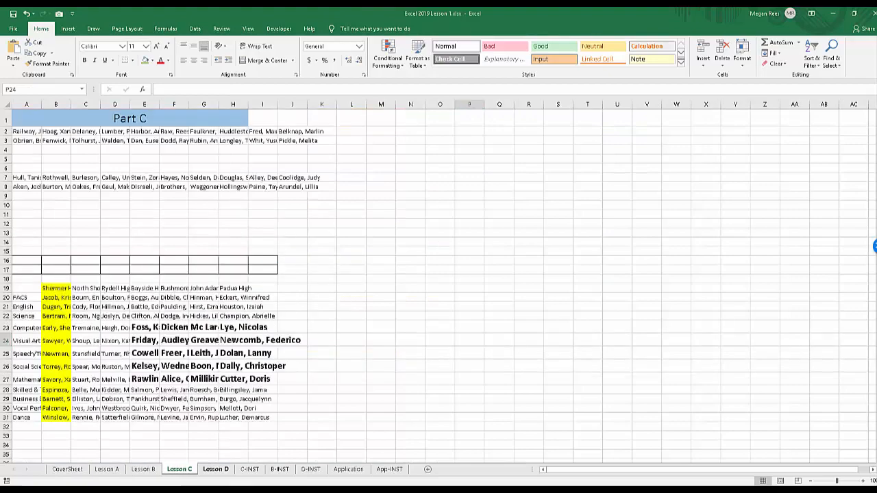
key(ctrl+Page_Up)
key(ctrl+Page_Up)
key(ctrl+Page_Up)
key(ctrl+Page_Up)
key(ctrl+Page_Up)
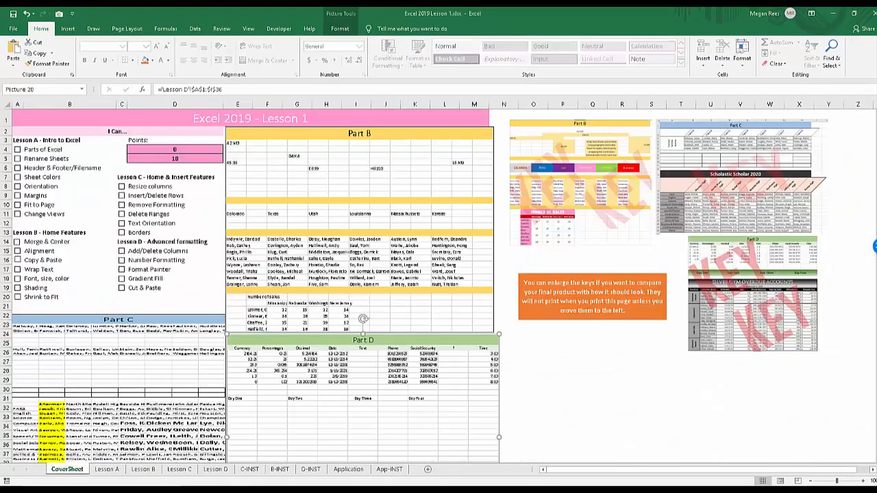
Examine the print preview of the CoverSheet and return to the worksheet.
click(13, 28)
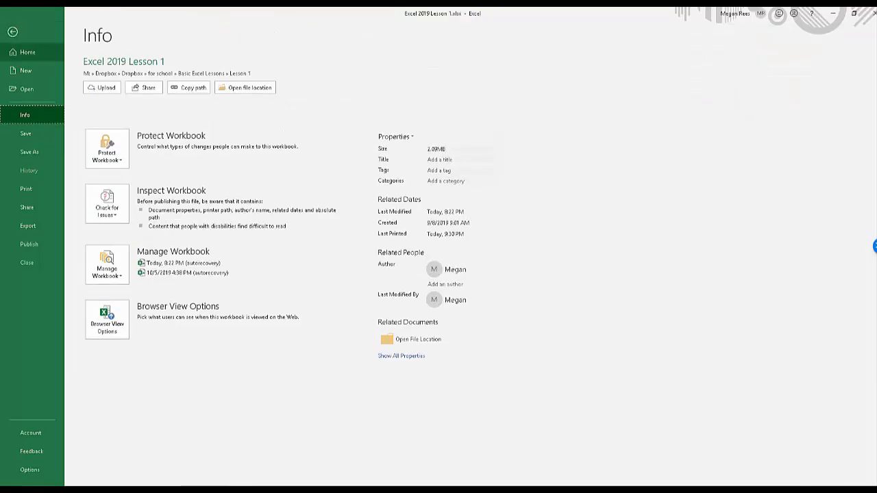
click(27, 189)
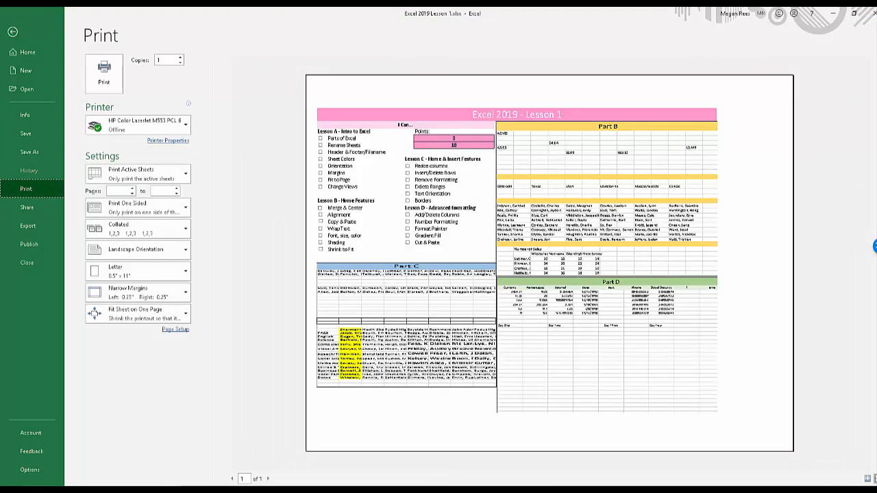
click(12, 31)
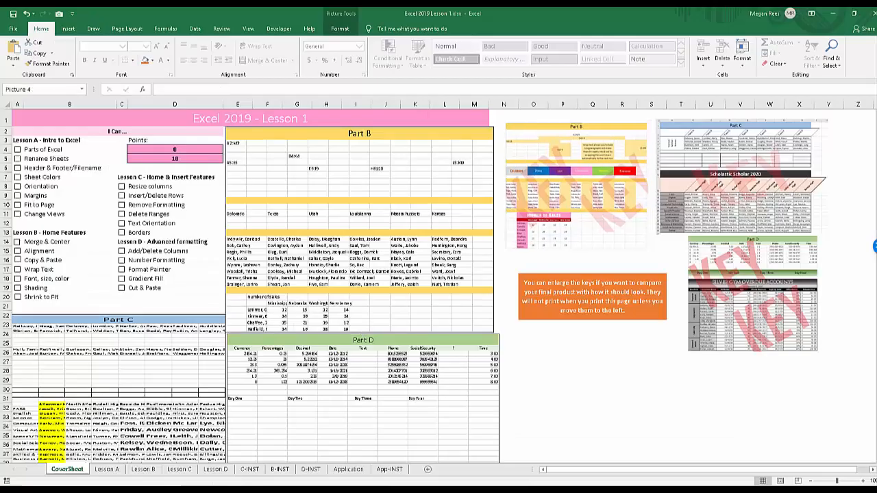
Enlarge the Part B key picture for comparison and move it clear of the linked Part B picture.
mouse_move(576, 185)
mouse_down()
mouse_move(574, 175)
mouse_move(565, 190)
mouse_up()
drag(637, 253, 726, 335)
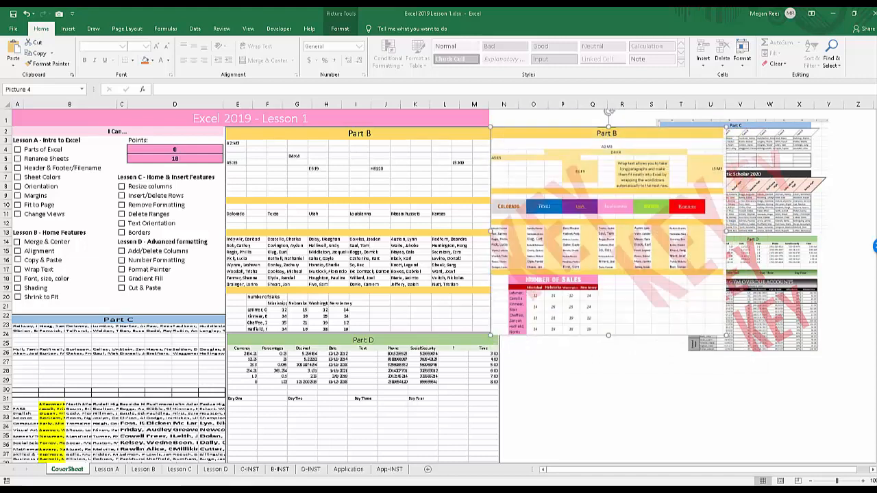
drag(609, 230, 633, 212)
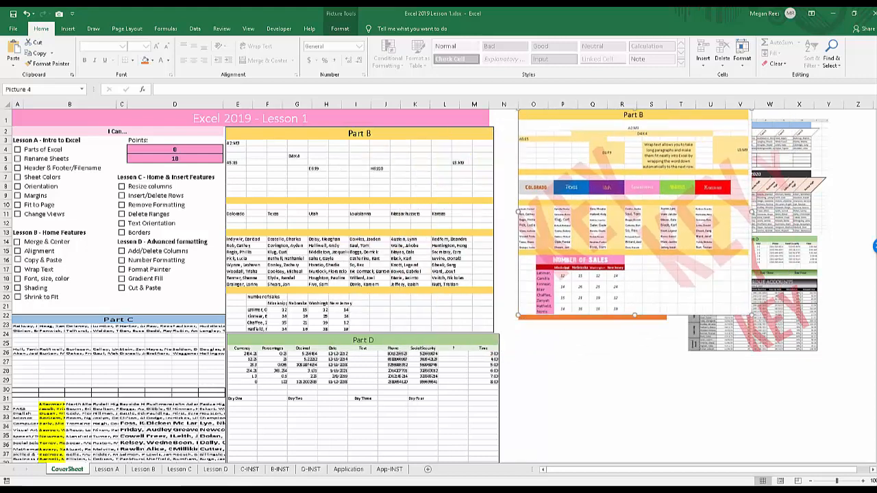
Shrink the Part B key picture and reposition it above the orange note, beside the Part C key.
drag(749, 315, 665, 240)
drag(609, 185, 596, 191)
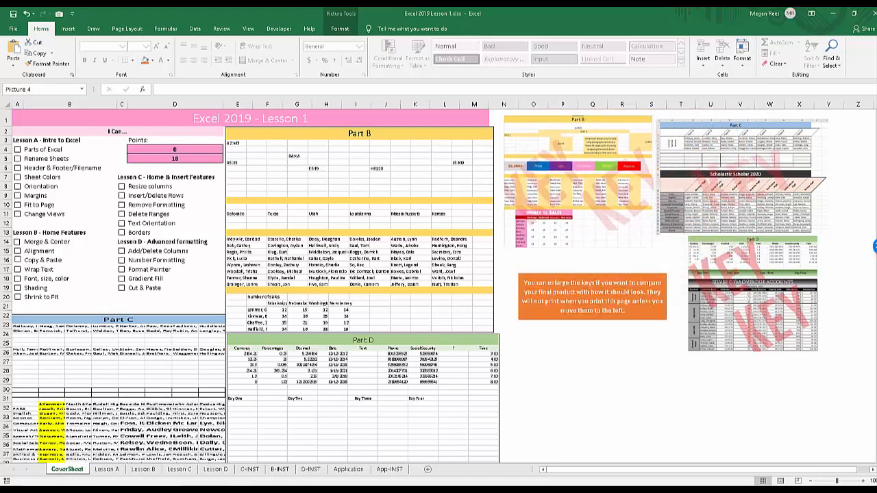
click(720, 177)
click(743, 294)
click(651, 370)
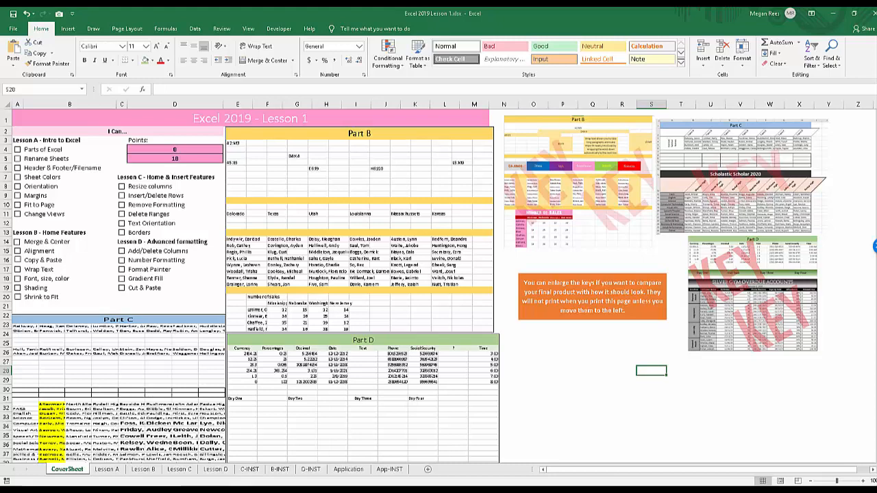
click(621, 371)
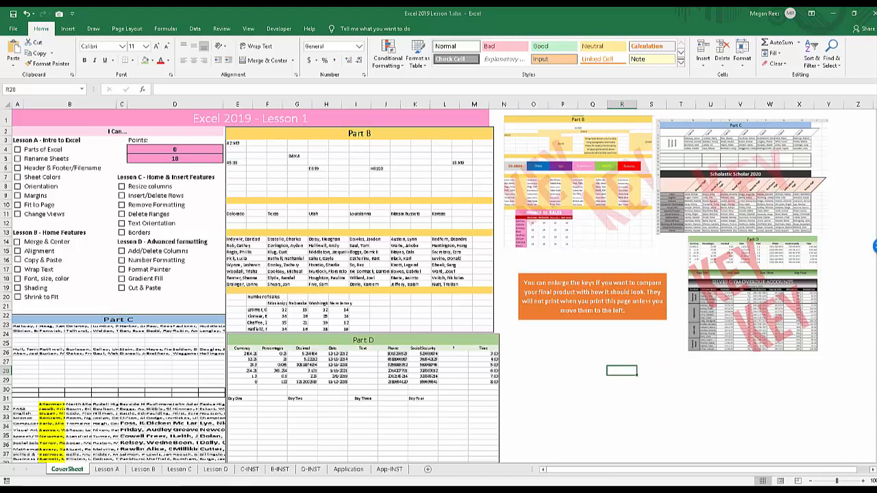
drag(582, 185, 587, 182)
Nudge the linked Part C picture slightly right and the linked Part B picture slightly up and right.
click(384, 226)
click(342, 390)
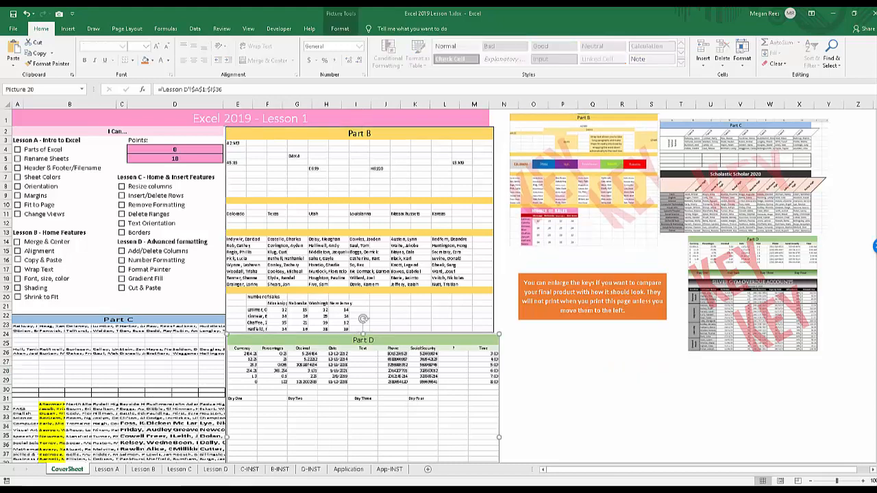
drag(144, 383, 146, 383)
click(356, 226)
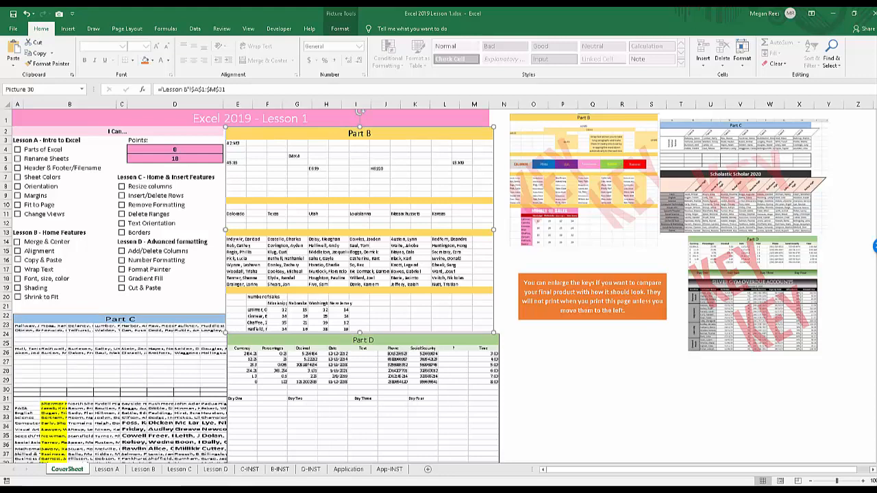
click(533, 370)
drag(356, 226, 359, 224)
click(562, 389)
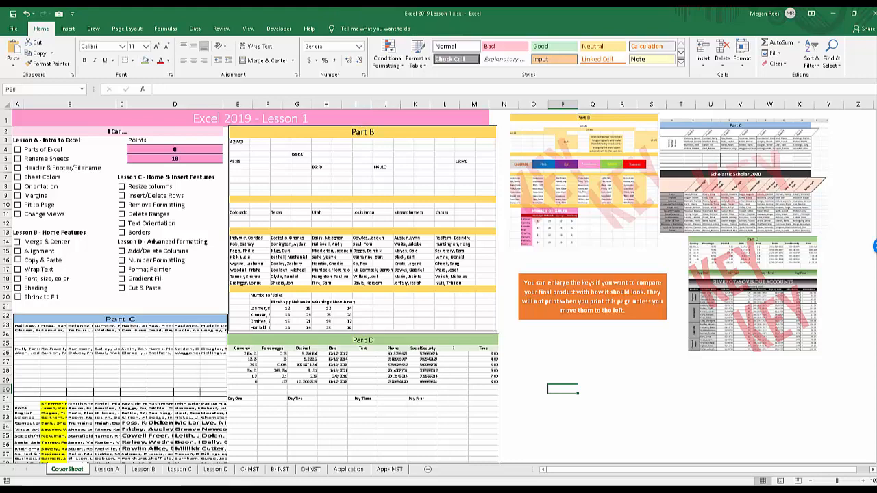
Compare the Lesson A sheet's answer table and instructions with the CoverSheet's checklist and points.
click(107, 470)
click(121, 424)
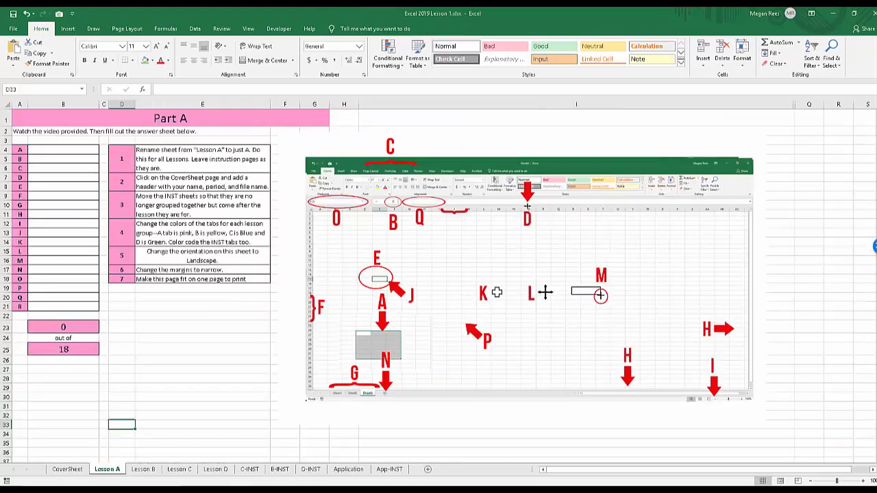
click(67, 469)
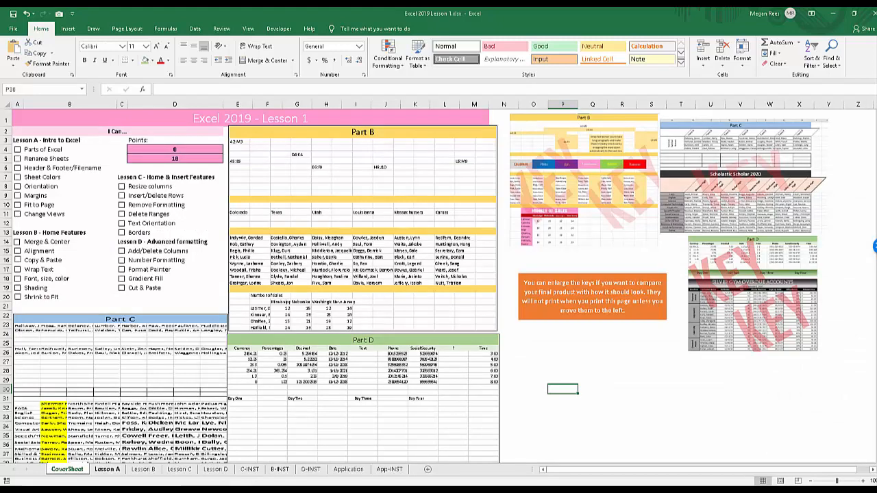
click(107, 470)
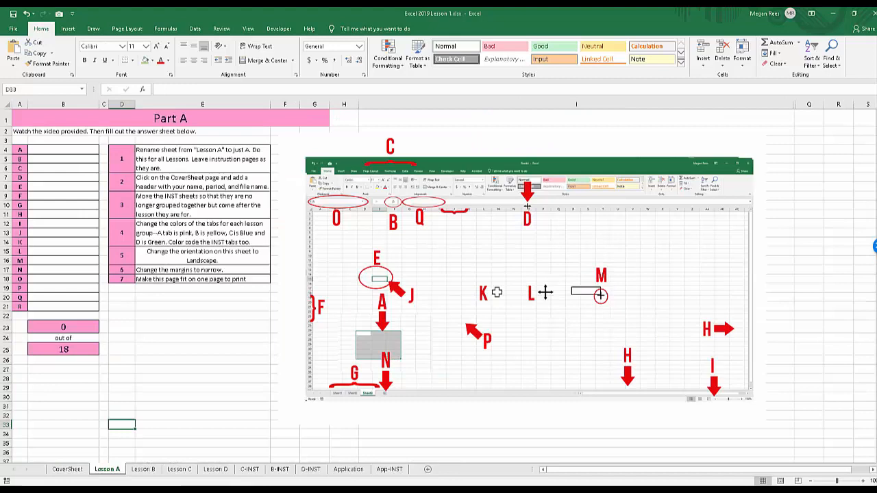
click(67, 469)
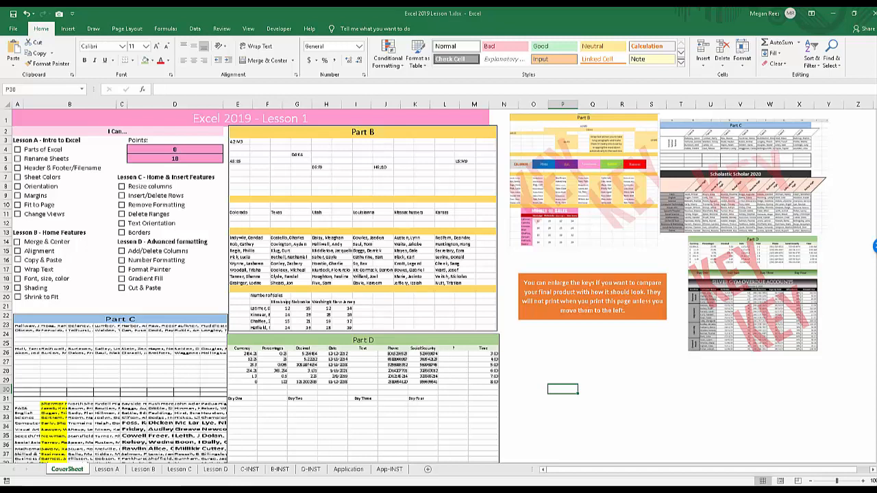
click(592, 417)
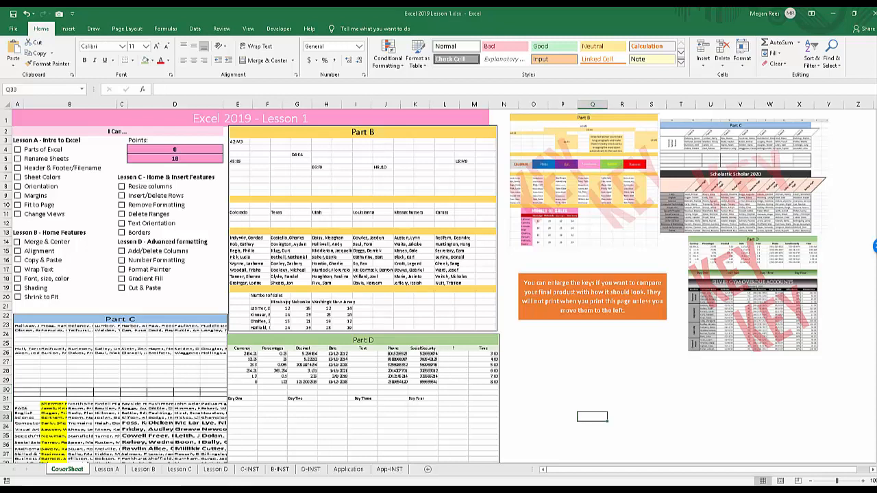
click(621, 370)
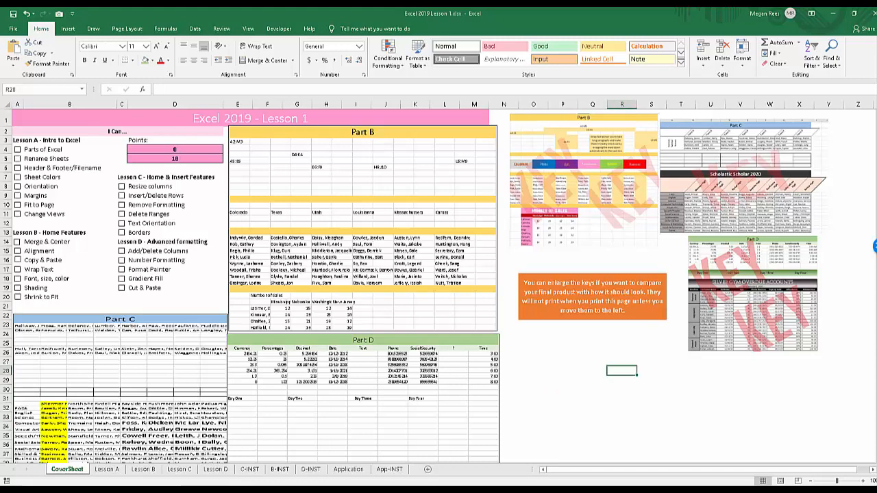
Go through the numbered task instructions on the Lesson A sheet.
key(ctrl+Page_Down)
click(202, 158)
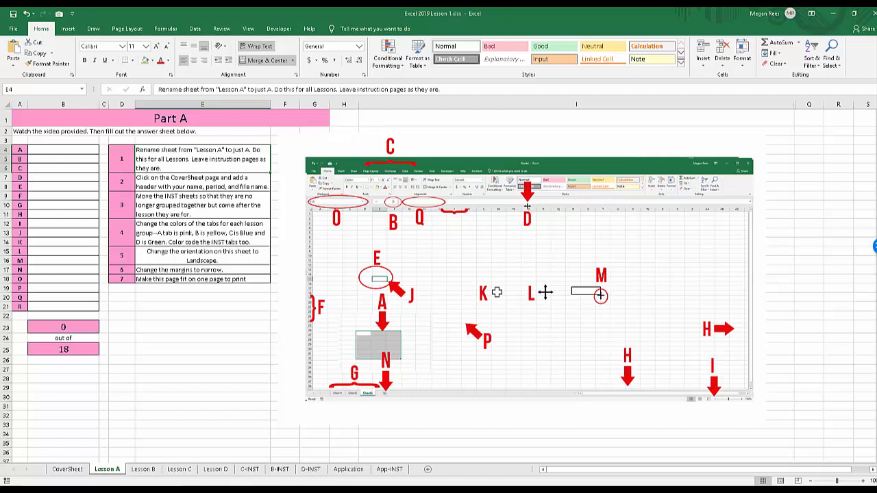
key(ctrl+Down)
key(Up)
key(Up)
key(Up)
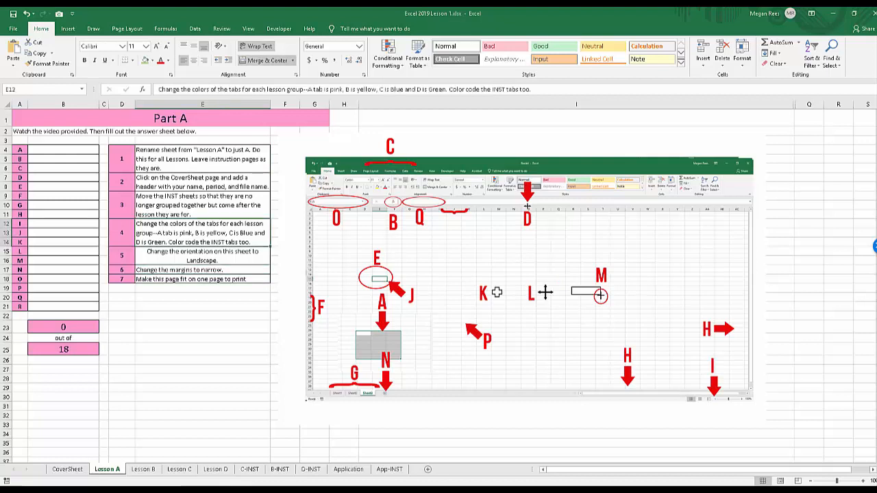
click(202, 307)
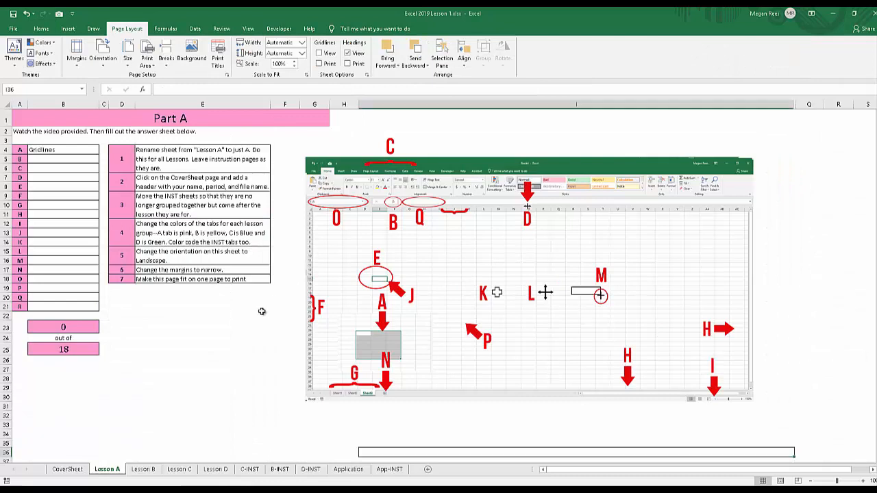
click(237, 313)
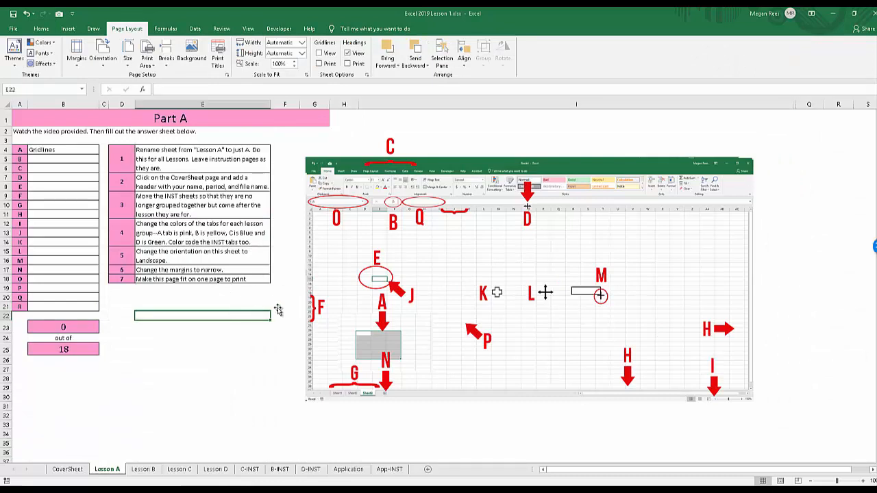
click(278, 292)
click(239, 311)
click(236, 304)
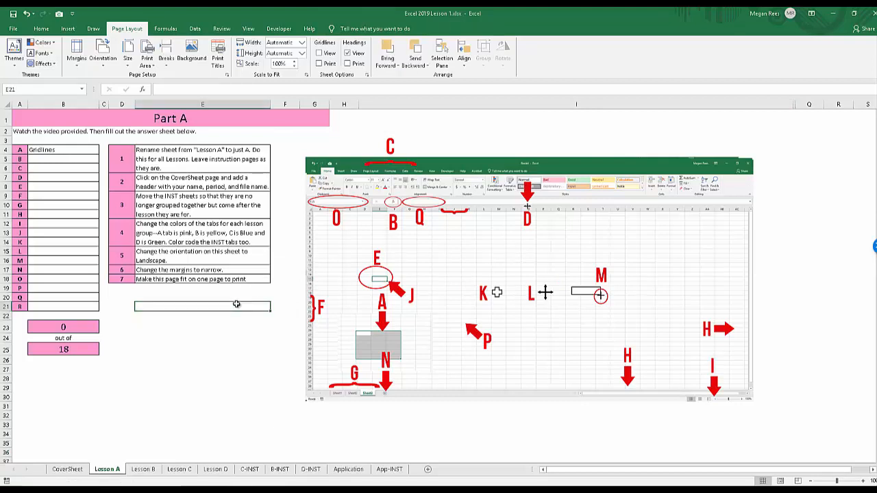
click(232, 298)
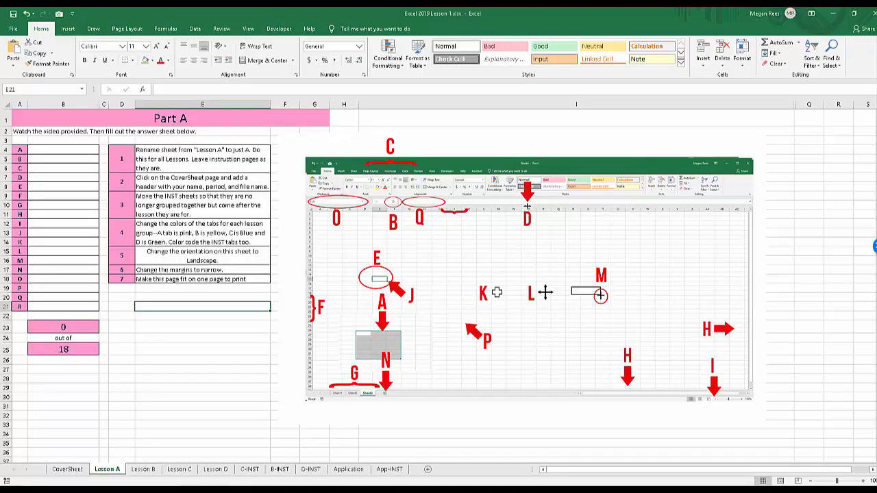
click(202, 326)
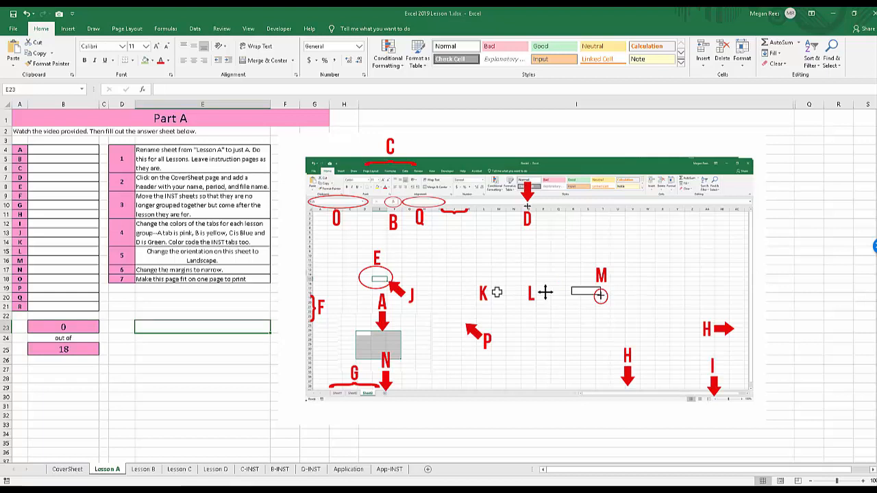
Look through the list of term choices offered for answer A in the Part A answer table.
click(63, 149)
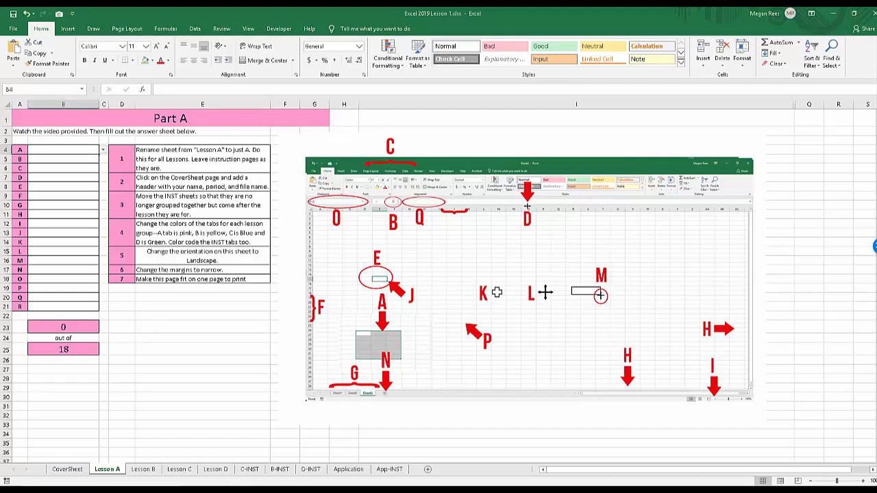
click(438, 274)
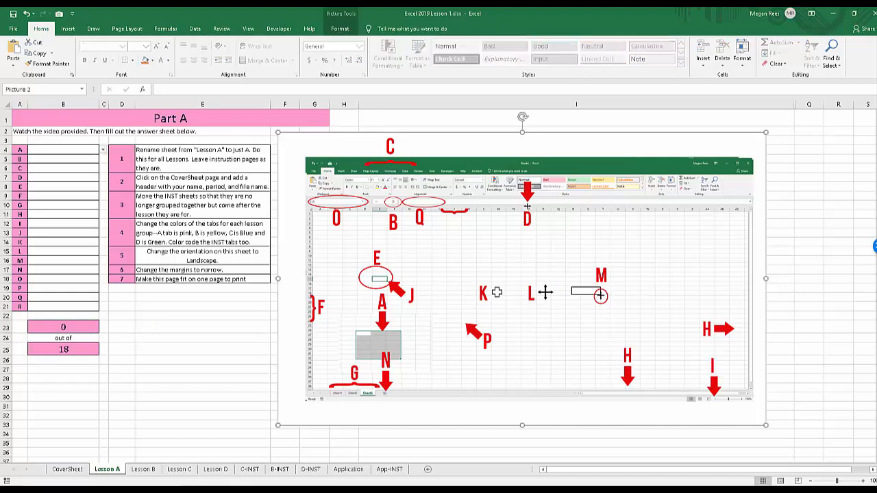
click(104, 149)
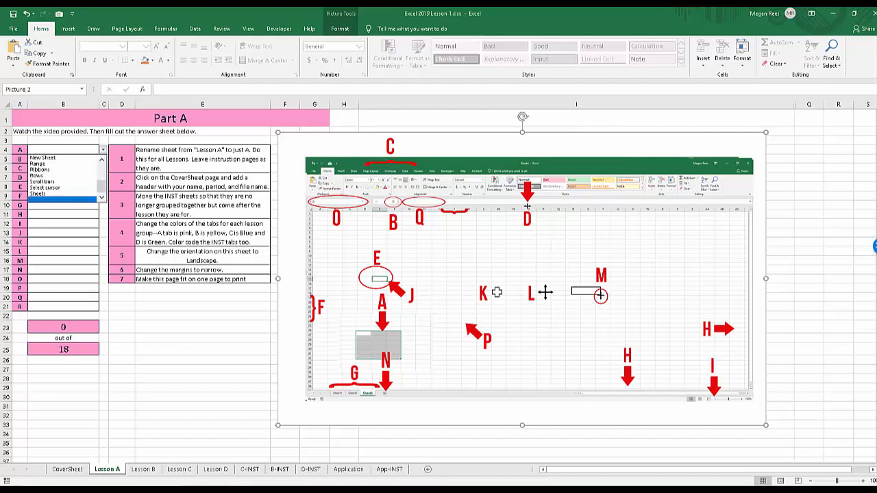
drag(101, 170, 101, 187)
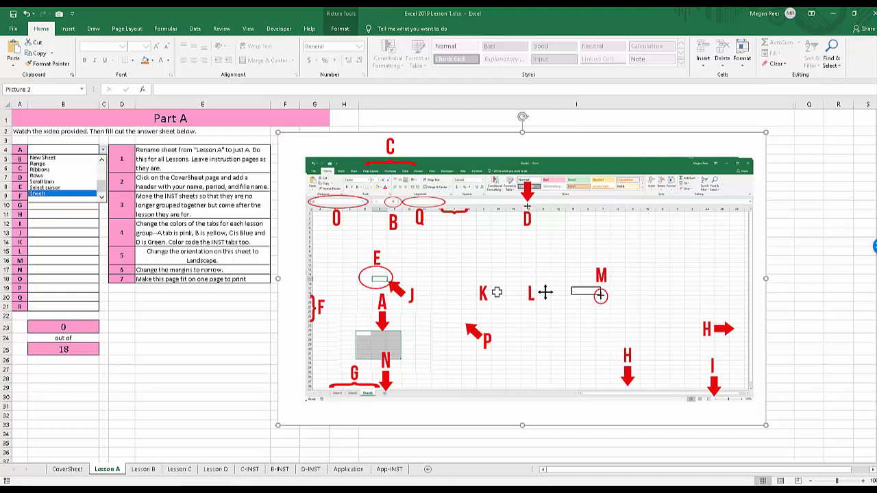
key(Escape)
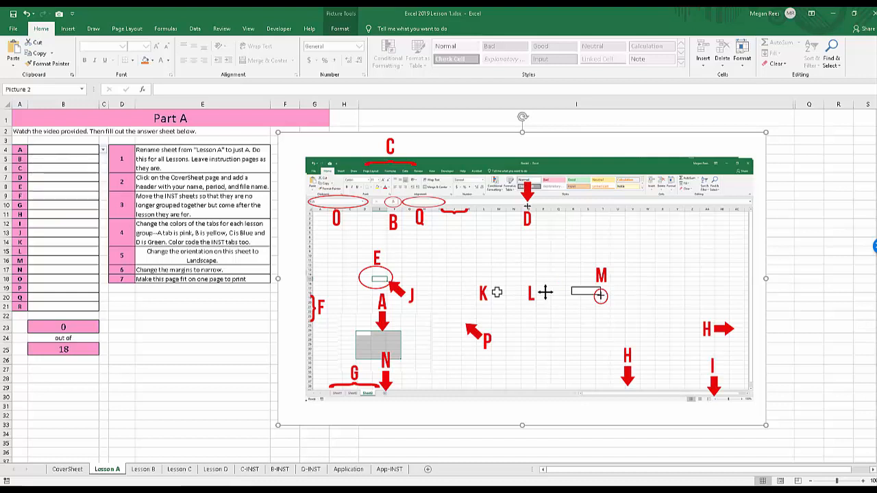
Try Fill Handle and Column Header as the answer for A in the Part A answer table.
click(103, 149)
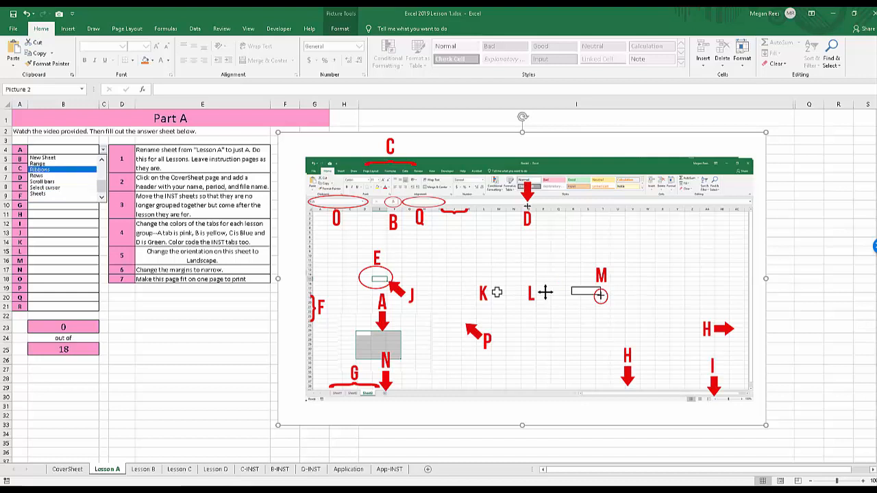
drag(102, 186, 102, 173)
click(42, 181)
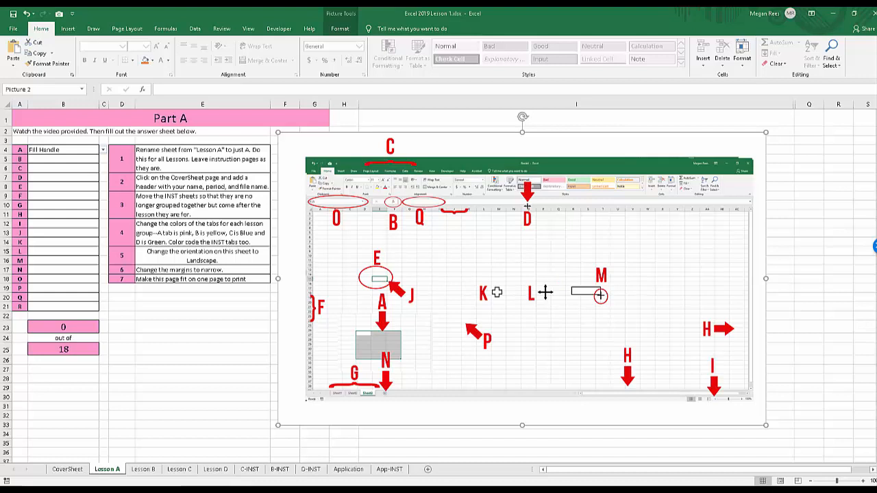
click(103, 149)
drag(103, 177, 103, 167)
click(49, 164)
click(103, 149)
click(50, 170)
Choose Gridlines as the answer for A in cell B4, and move the selection to an empty cell.
click(103, 149)
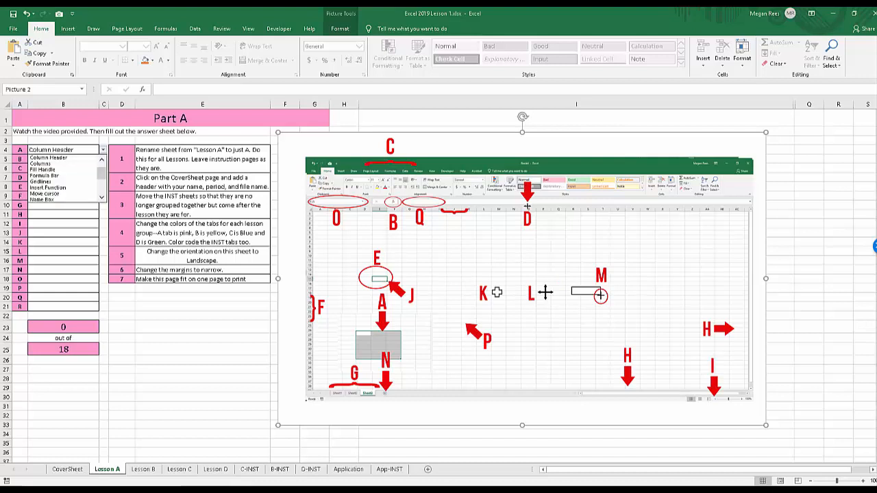
click(46, 183)
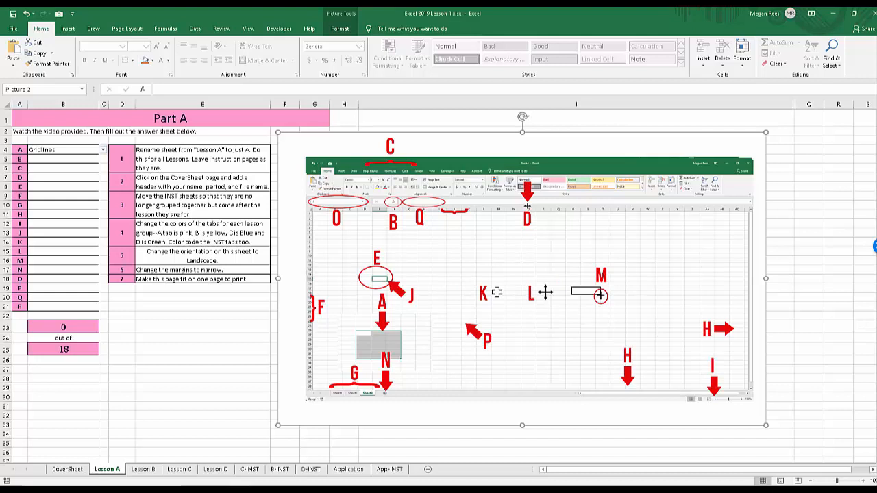
click(202, 327)
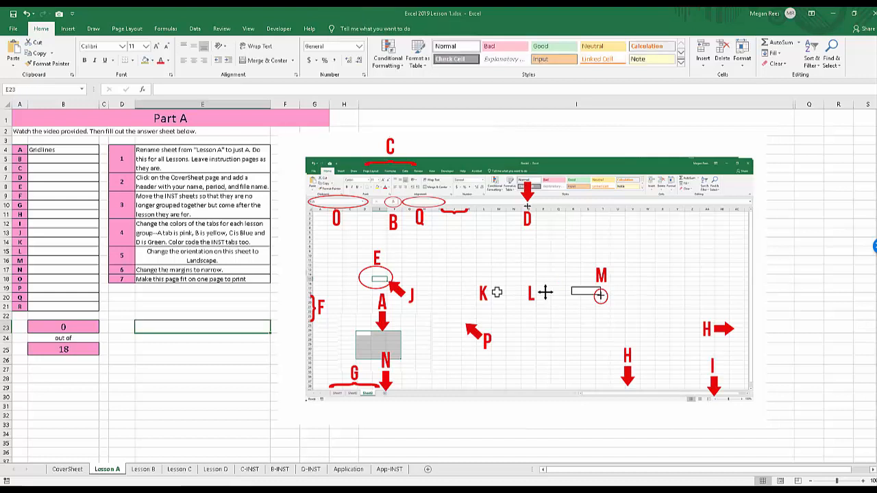
click(202, 369)
click(203, 315)
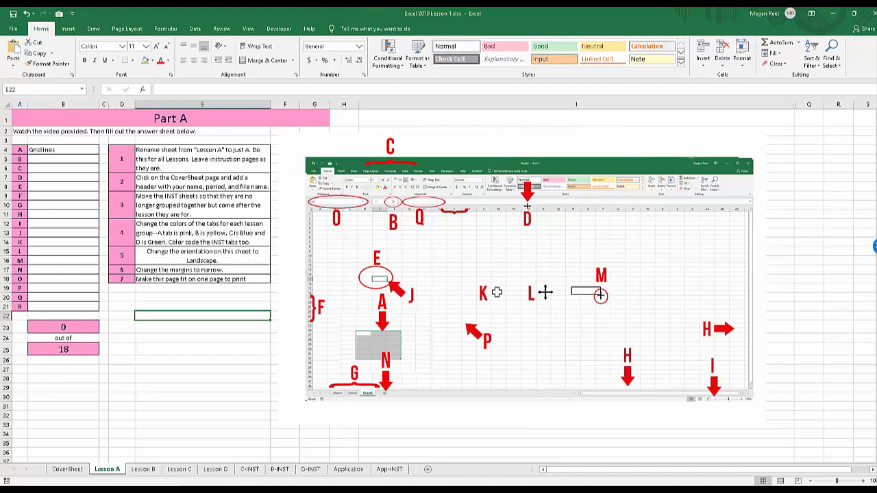
Create a new blank workbook and select single cells around its sheet, including H16, I8, D7 and B2.
key(ctrl+n)
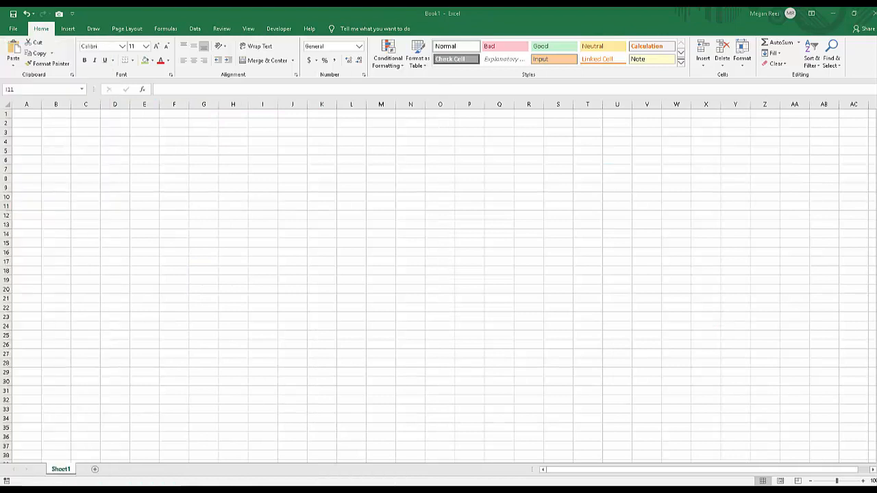
click(233, 252)
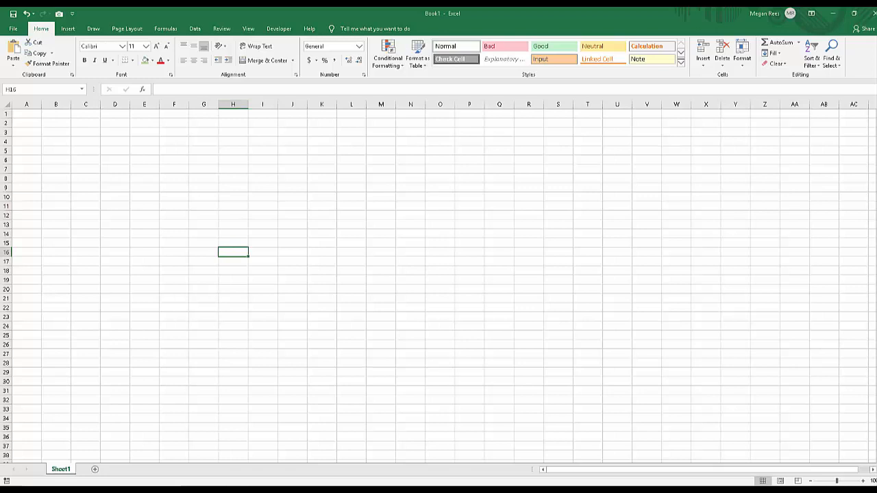
click(263, 178)
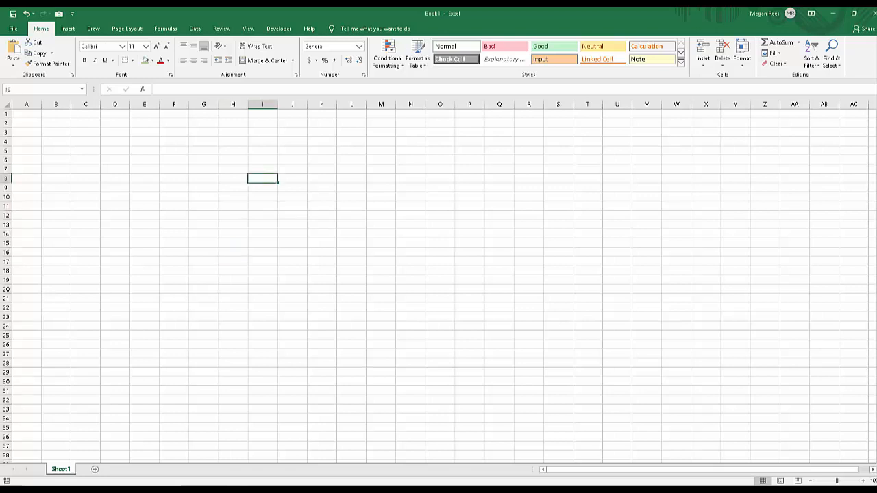
click(322, 178)
click(322, 160)
click(262, 160)
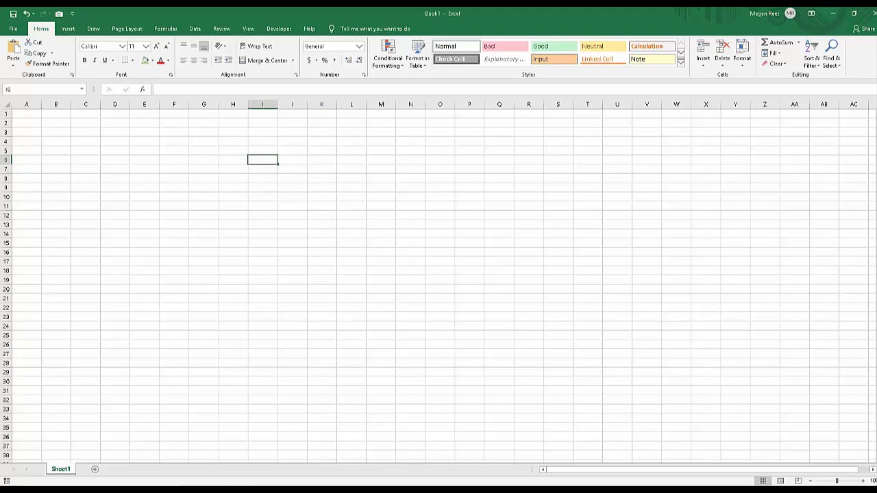
click(262, 151)
click(203, 169)
click(115, 169)
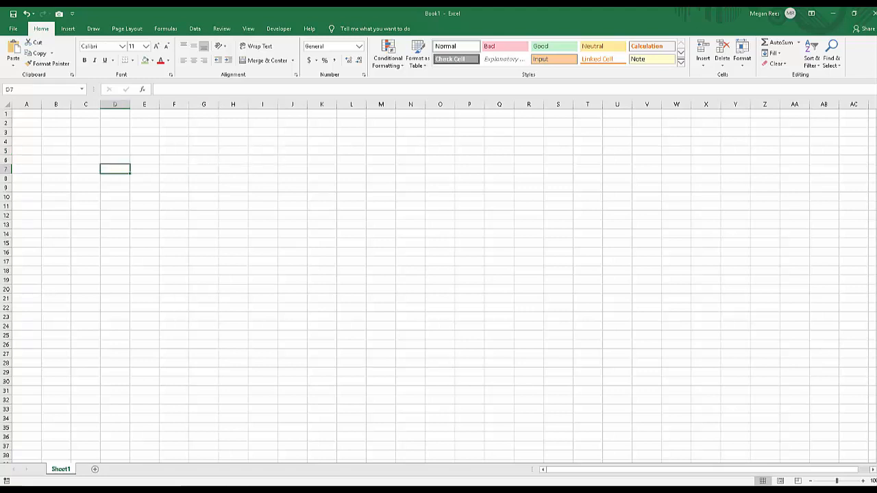
click(57, 132)
click(56, 123)
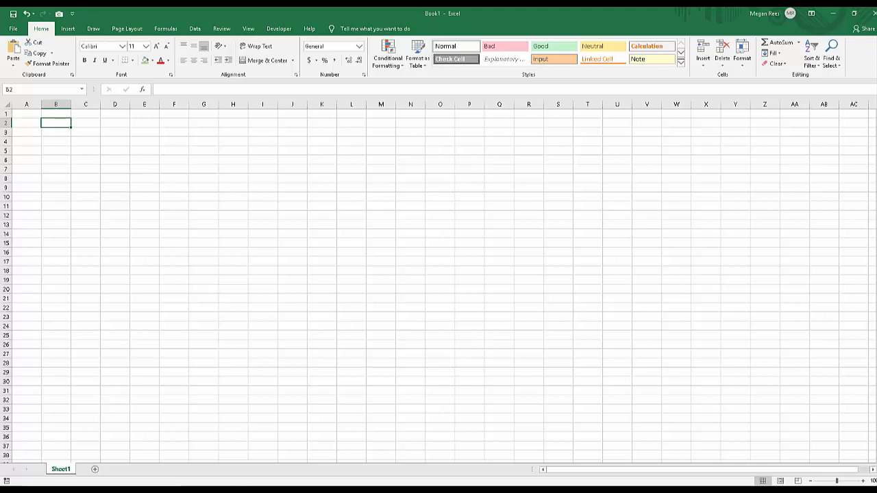
Select columns A and B individually, a run of columns starting at A, and rows 1 to 5 to demonstrate columns and rows.
click(55, 104)
click(56, 114)
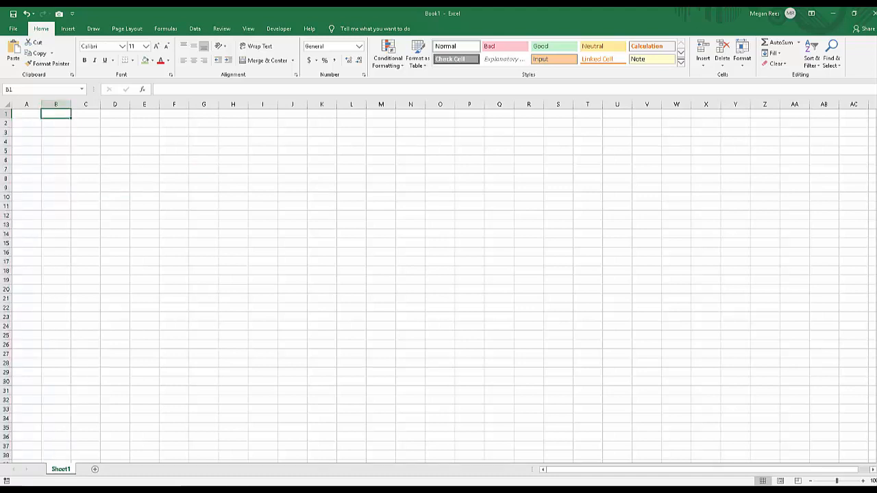
click(56, 104)
click(26, 104)
click(56, 104)
drag(27, 105, 260, 104)
click(114, 159)
drag(6, 114, 8, 152)
click(115, 141)
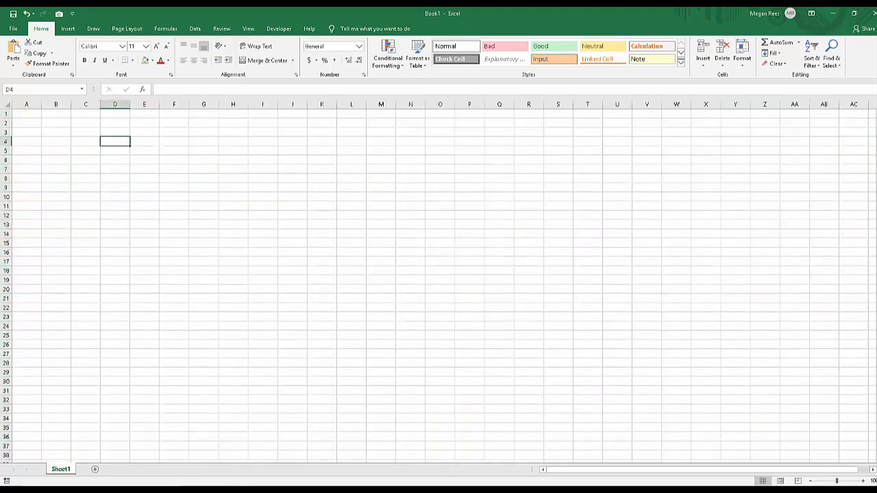
Select scattered single cells across the blank sheet, including O10 and J7, finishing on T17.
click(262, 187)
click(203, 280)
click(291, 270)
click(351, 261)
click(381, 215)
click(439, 197)
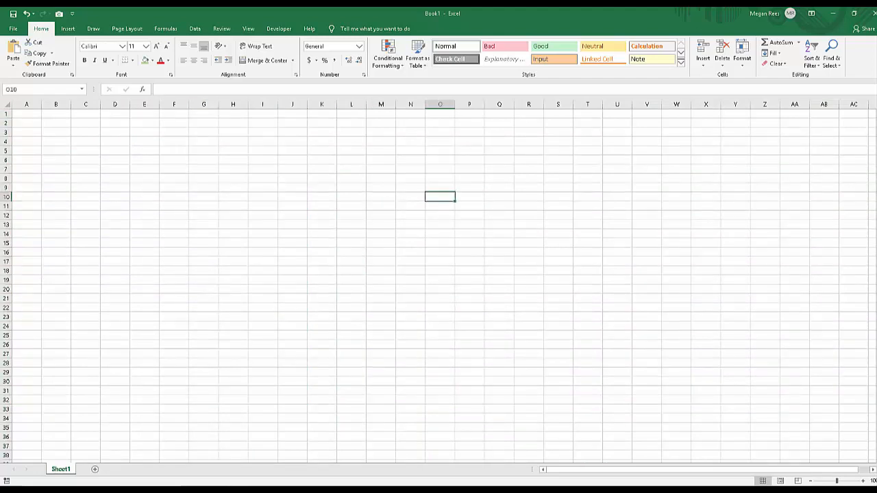
click(469, 289)
click(293, 169)
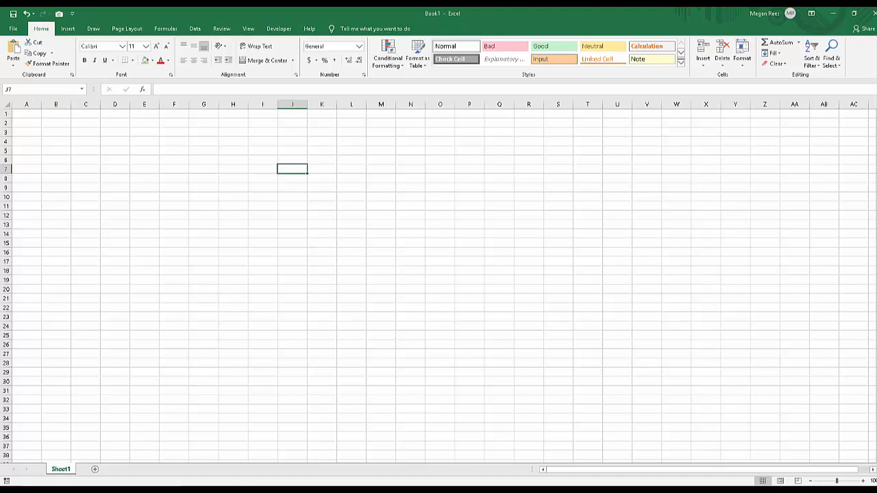
drag(587, 262, 587, 271)
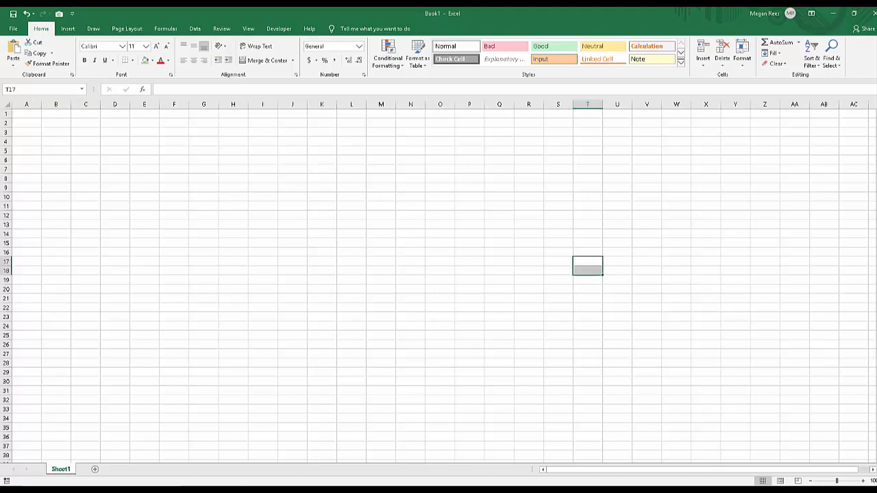
click(587, 261)
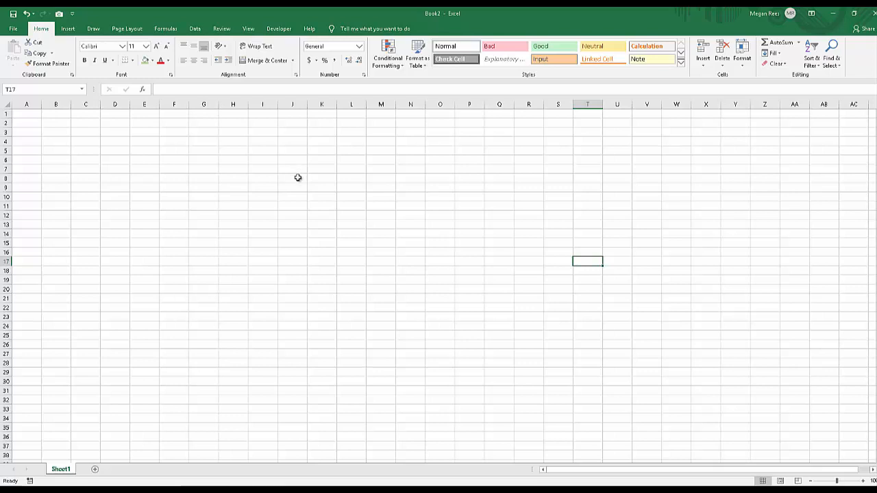
Select rectangular blocks of cells to demonstrate ranges, including I8:S26, M28:P30 and G6:N18.
drag(253, 178, 559, 344)
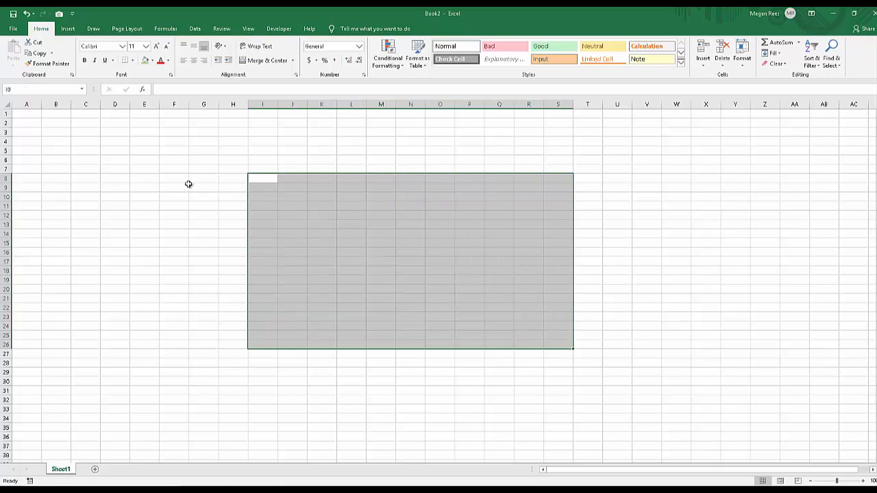
drag(148, 170, 647, 272)
drag(618, 196, 627, 150)
drag(439, 215, 294, 253)
drag(381, 363, 473, 382)
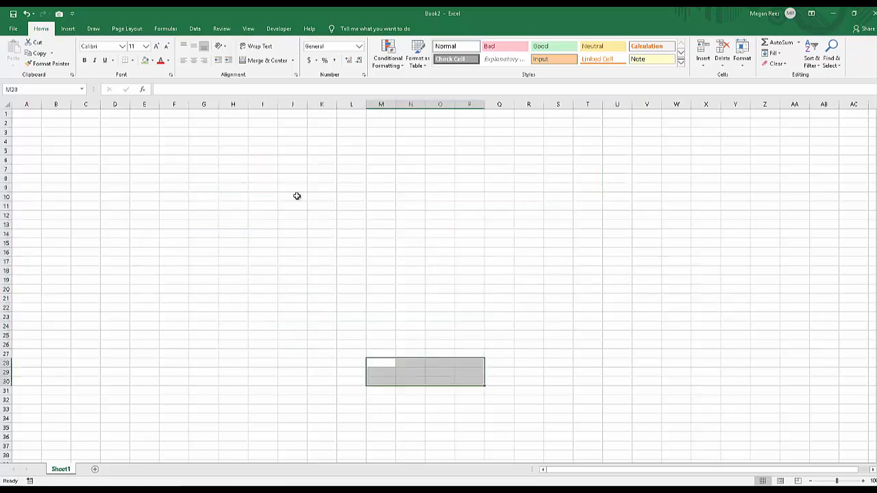
drag(305, 166, 418, 272)
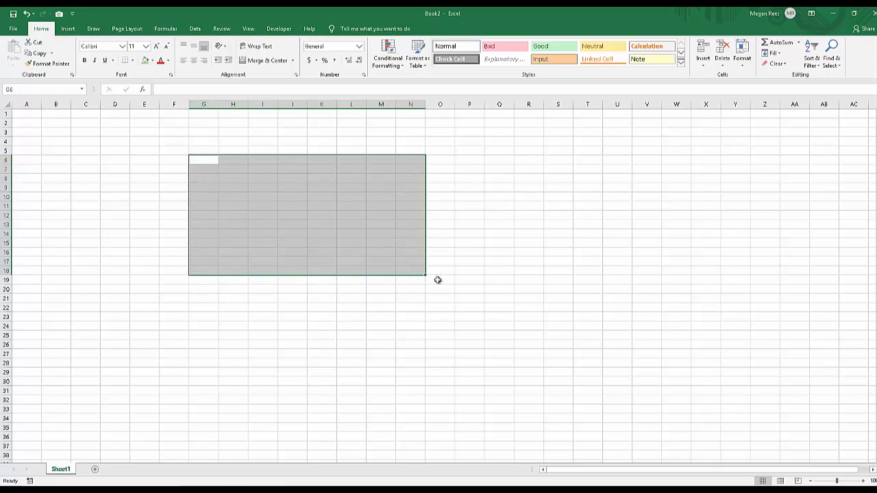
Enter the range reference G6:N18 as text in cell L16.
click(463, 280)
click(362, 256)
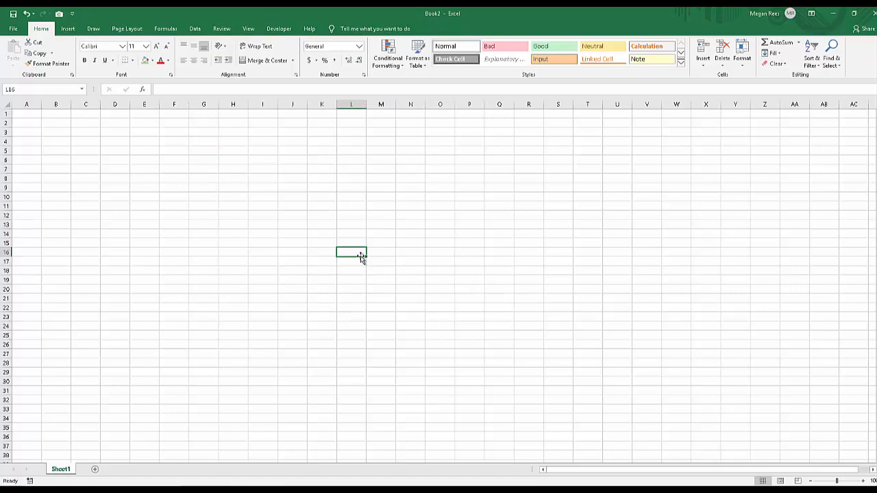
text(6)
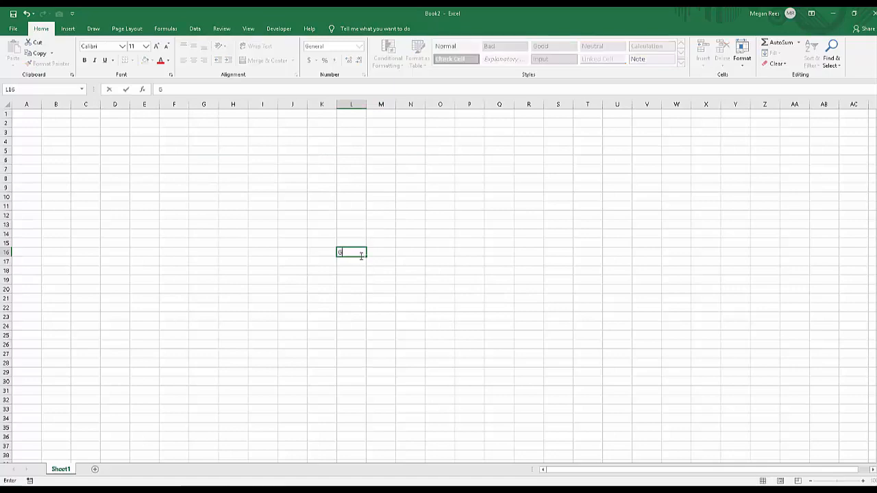
text(6:N18)
key(Return)
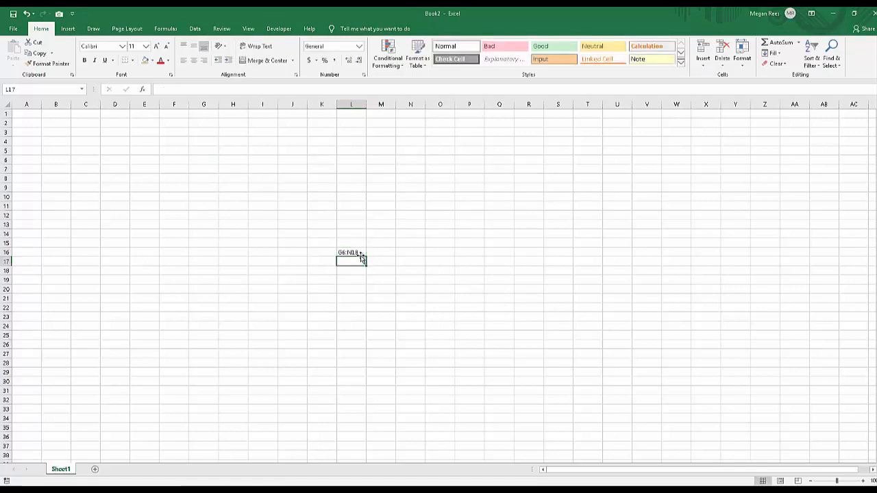
click(380, 241)
click(374, 235)
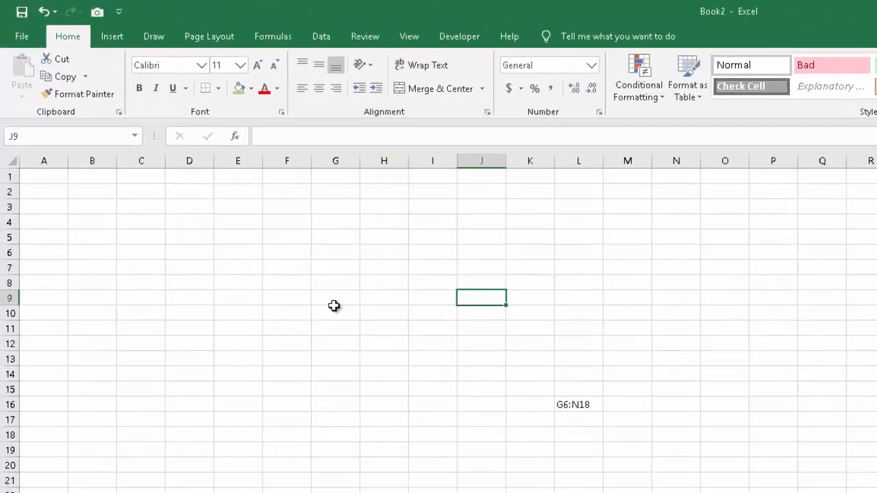
Select the range F6:N18 as another example of a range, and clear the reference text from cell L16.
drag(301, 252, 668, 430)
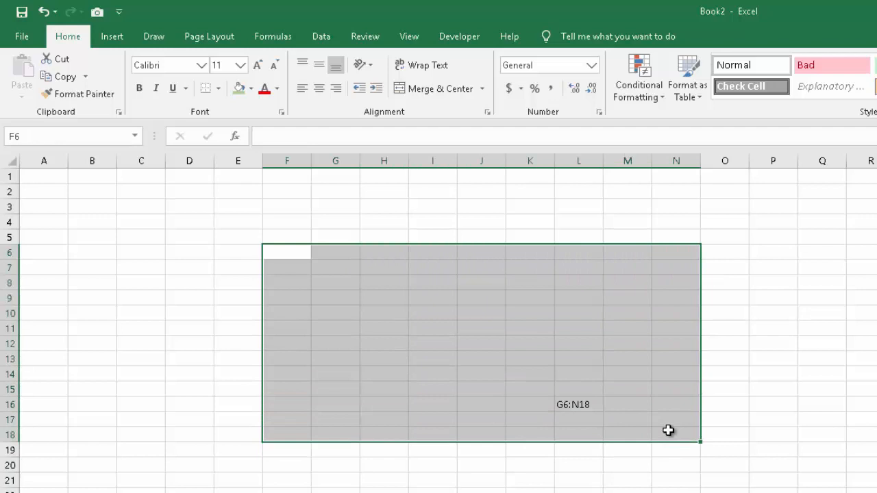
click(624, 466)
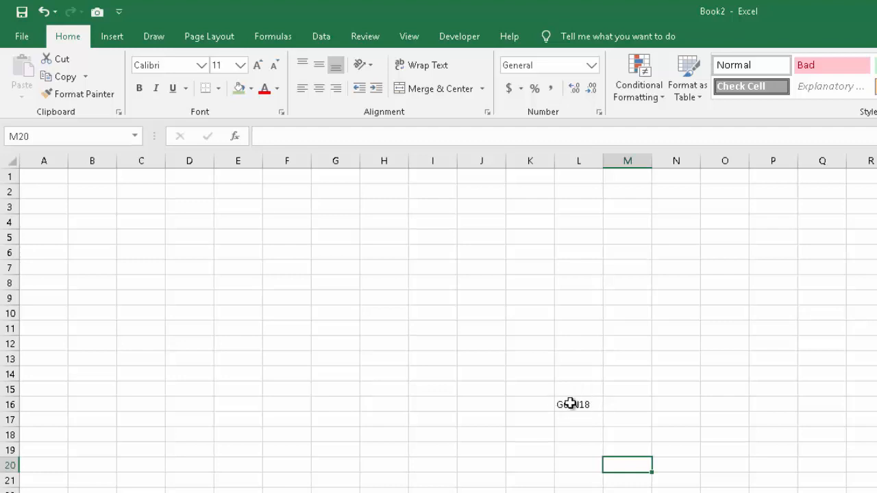
click(560, 405)
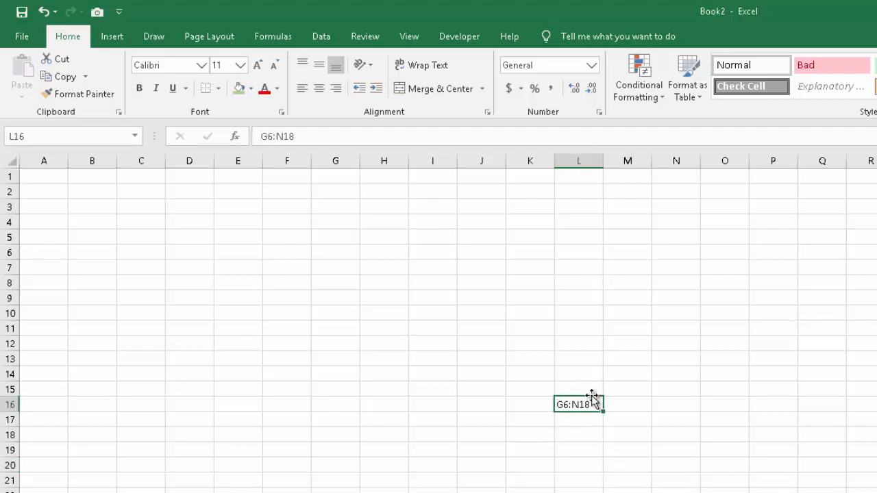
Select the block J9:N20, row 3 alone, a run of rows starting at 3, and a run of columns starting at D.
drag(481, 297, 699, 470)
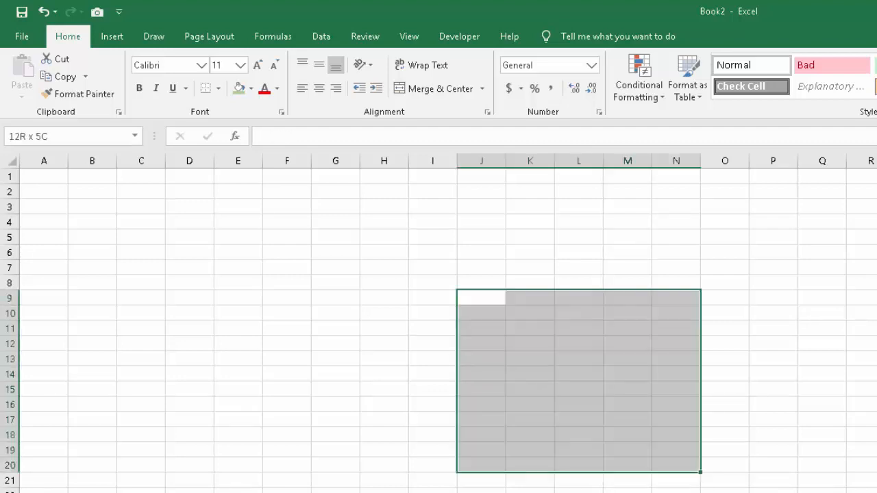
click(335, 406)
click(9, 206)
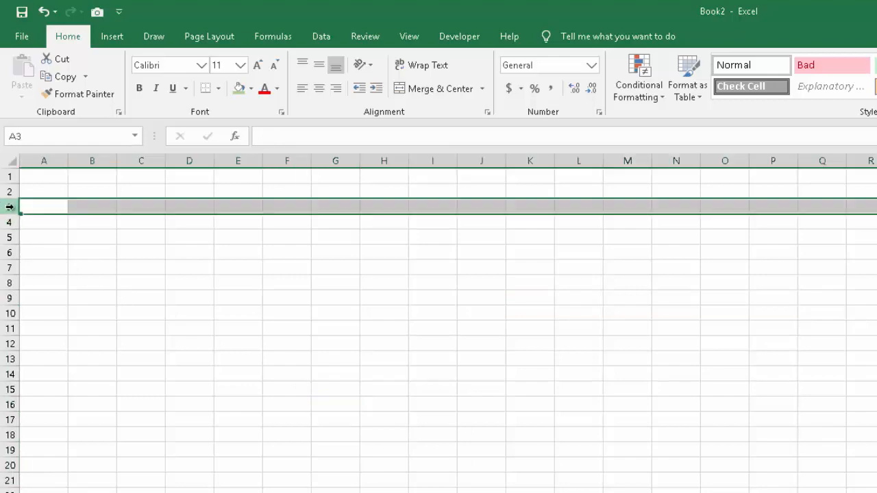
drag(9, 206, 7, 327)
click(72, 375)
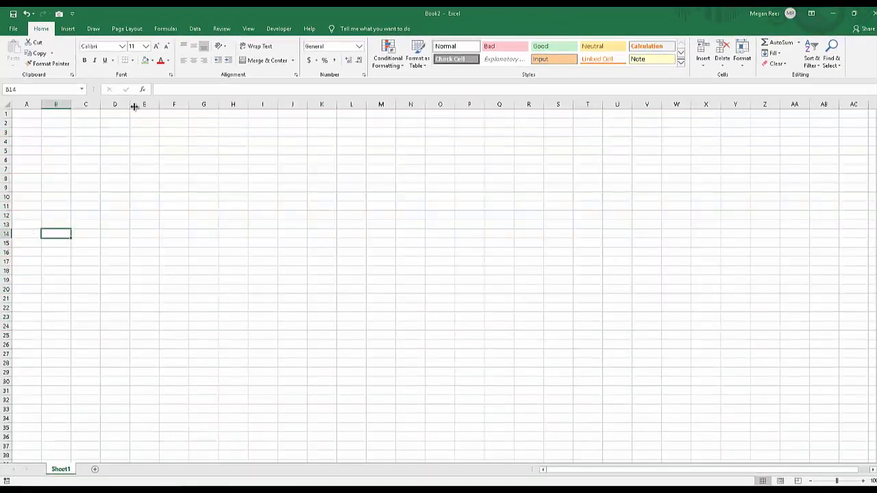
drag(125, 105, 594, 122)
click(328, 169)
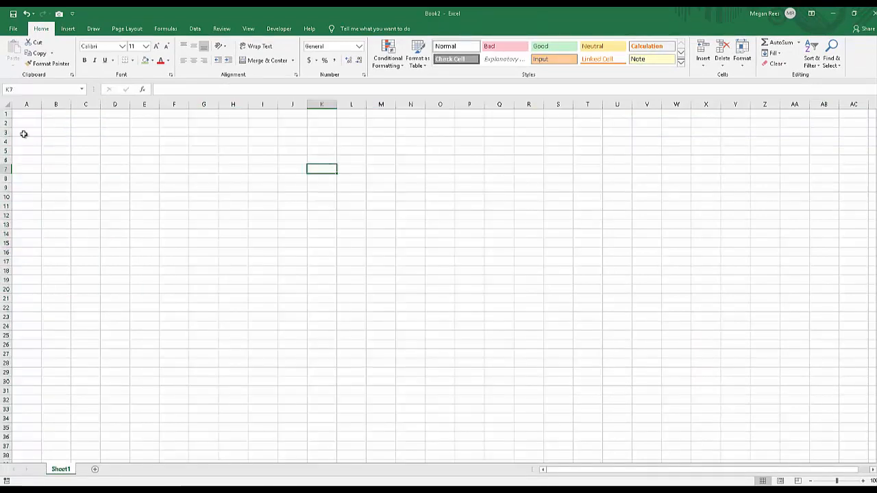
Fill the range D4:O15 with light green and undo the fill.
drag(114, 142, 440, 243)
click(146, 61)
click(263, 252)
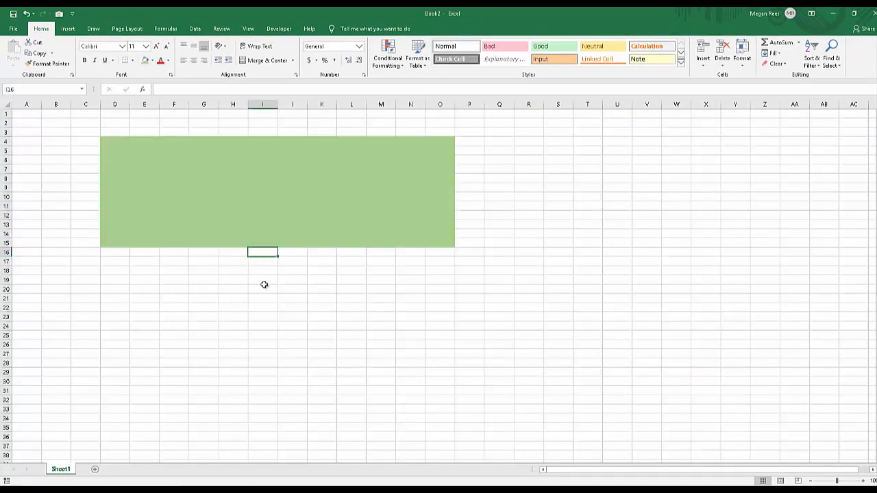
key(ctrl+z)
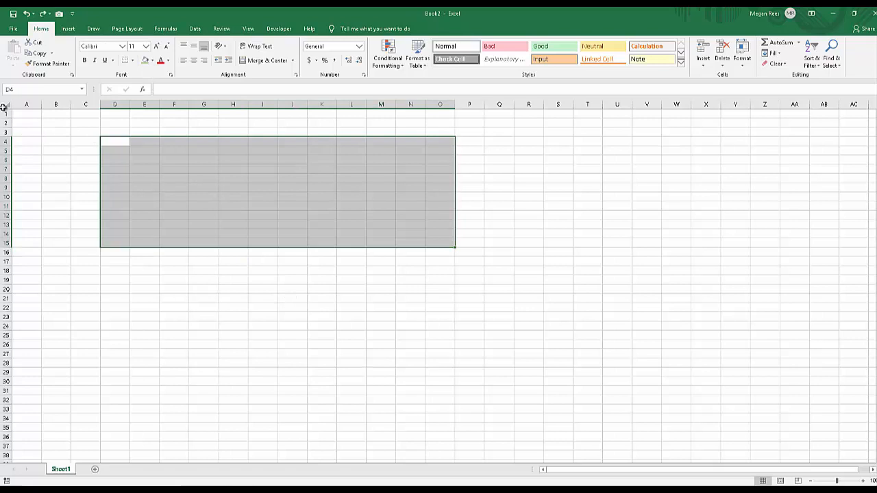
Fill all of row 1 with light green, check it across the sheet, and reopen the row's fill color choices.
click(6, 113)
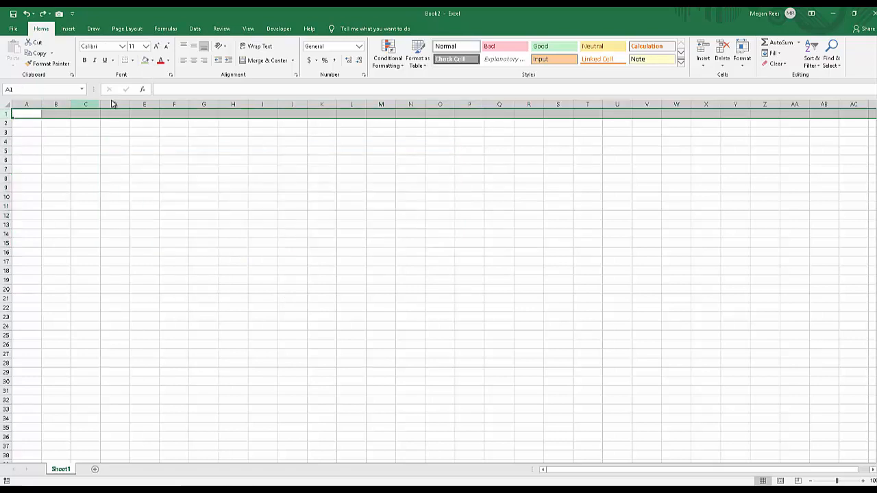
click(145, 60)
drag(233, 224, 841, 233)
click(708, 253)
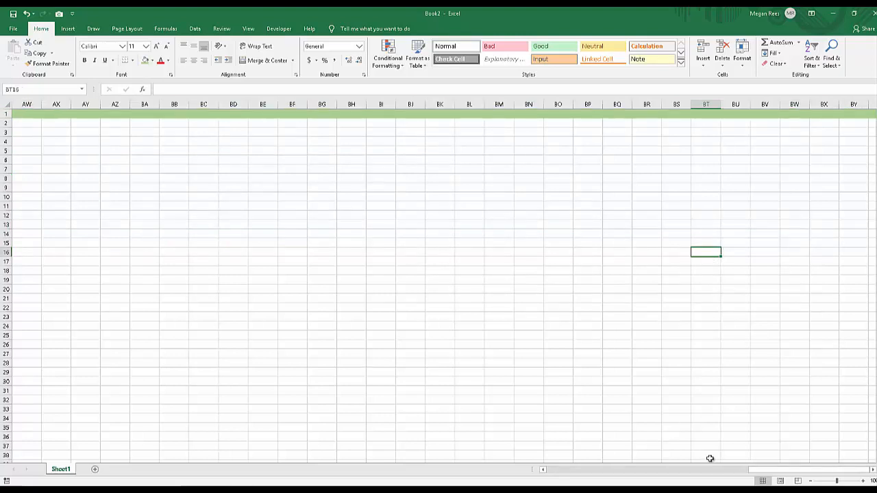
drag(760, 469, 548, 469)
click(4, 113)
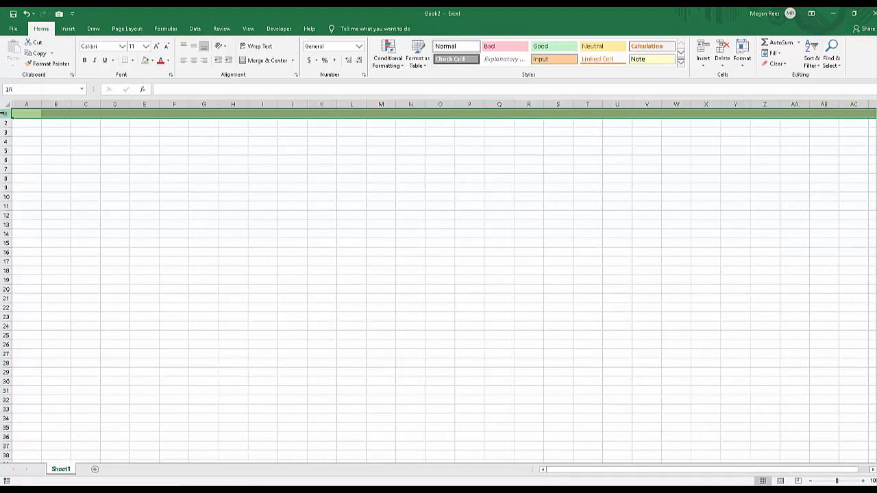
click(153, 60)
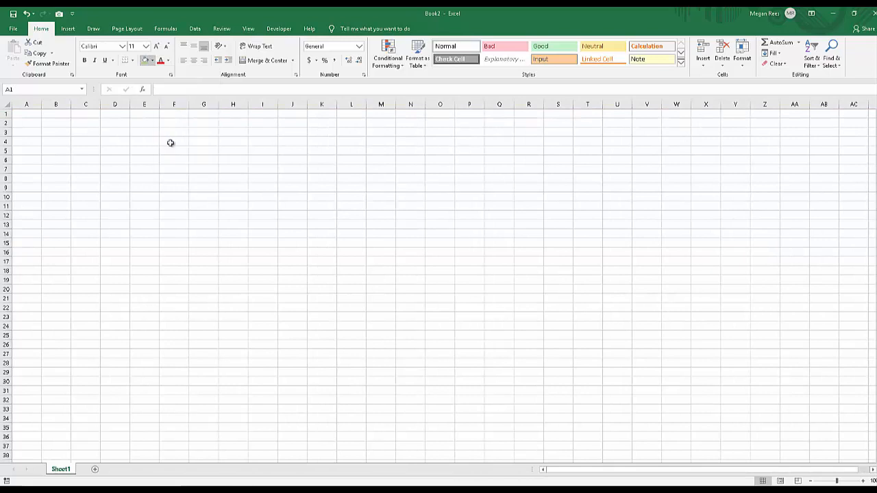
Switch to the Book1 workbook and move along row 1 to cell CZ1.
click(677, 335)
click(705, 269)
drag(646, 427, 840, 429)
click(824, 206)
key(Right)
key(Right)
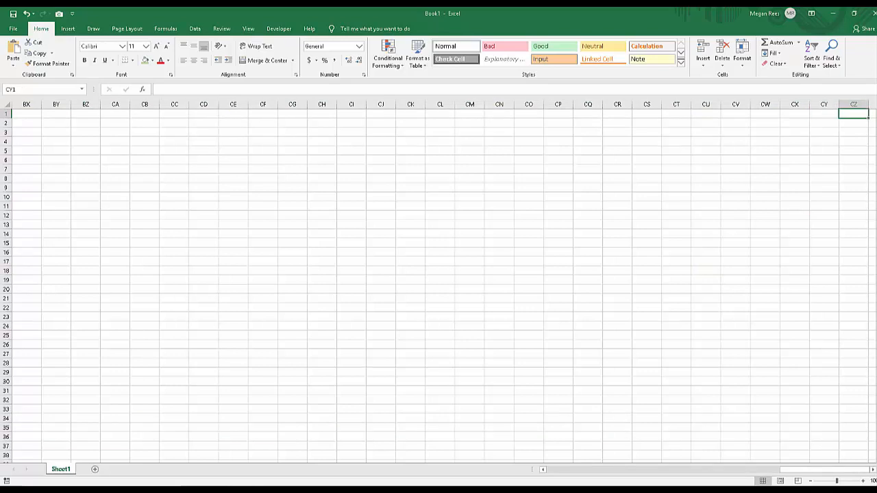
double_click(873, 469)
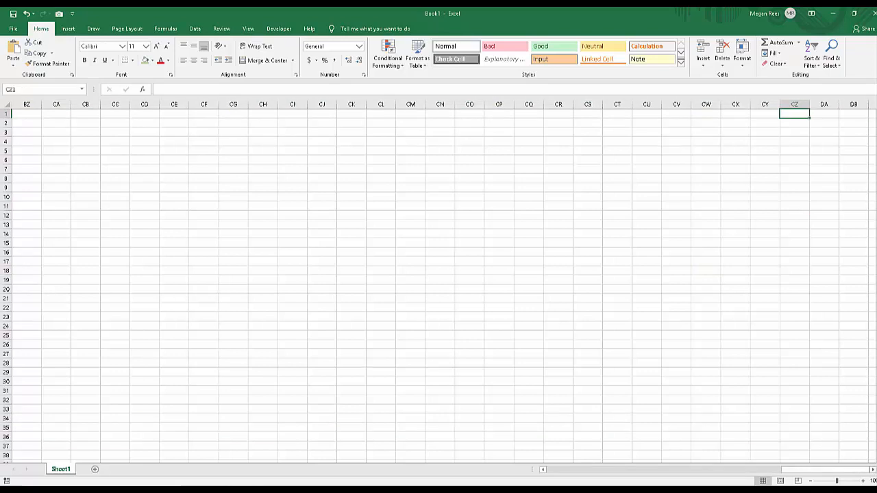
Explore far across and down the sheet, selecting cells such as CO232 and CO230 and finishing on VY5821.
click(795, 243)
click(824, 104)
click(529, 234)
drag(352, 233, 291, 448)
click(322, 362)
click(469, 289)
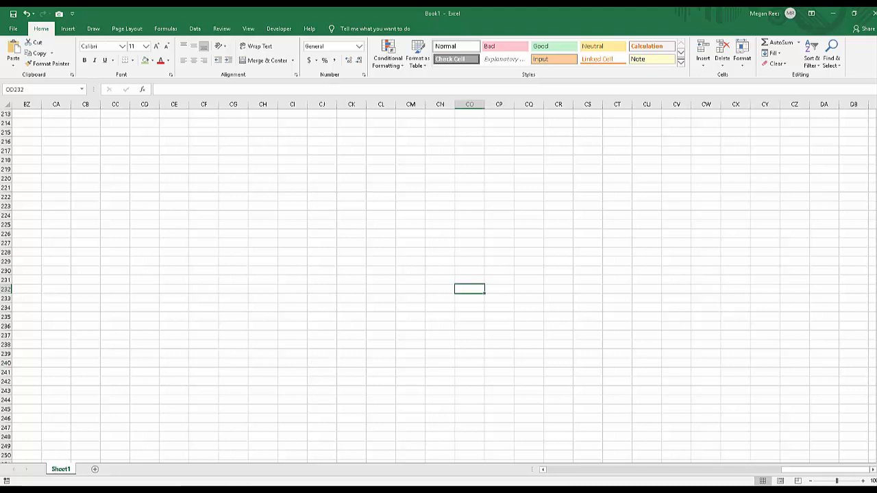
click(469, 270)
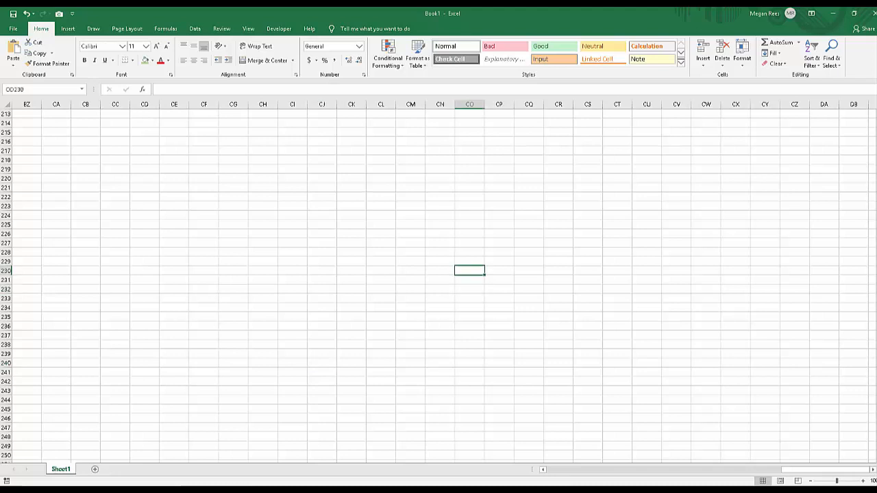
drag(469, 271, 842, 452)
click(797, 436)
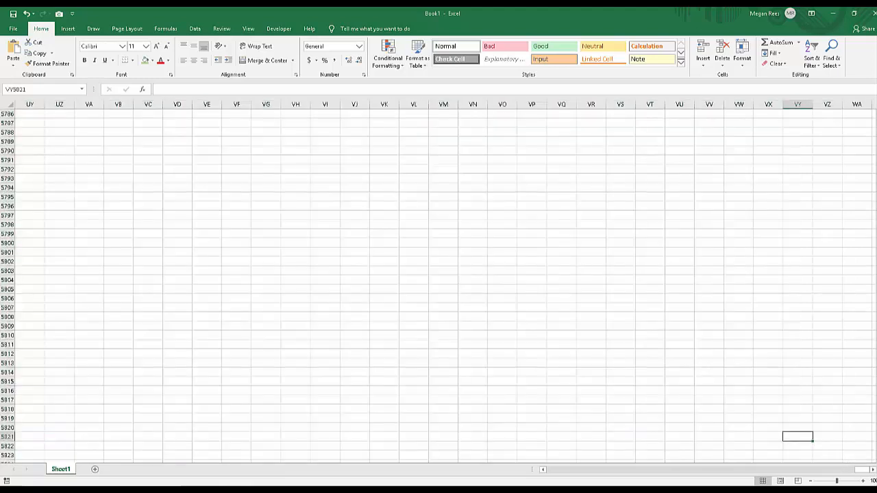
Enter a blank space in cell VY5821 and move through the cells above back to it.
click(797, 418)
click(798, 436)
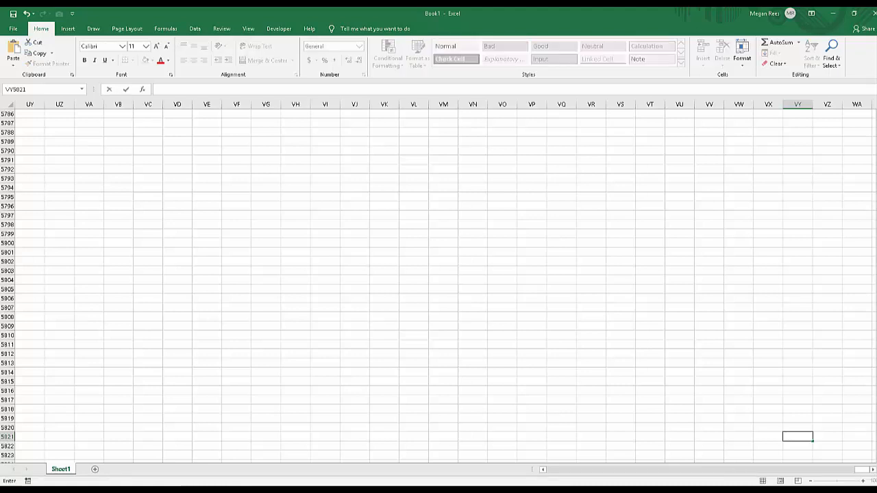
key(Up)
key(Up)
key(Up)
key(Down)
key(Down)
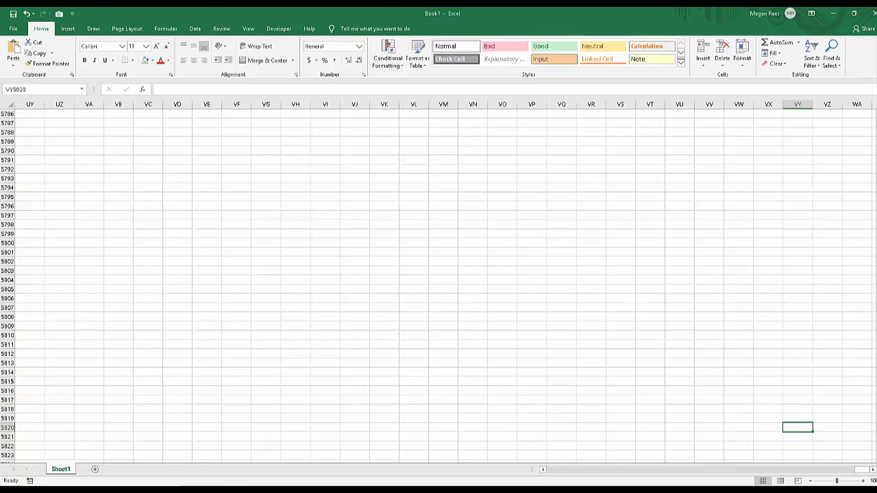
key(Down)
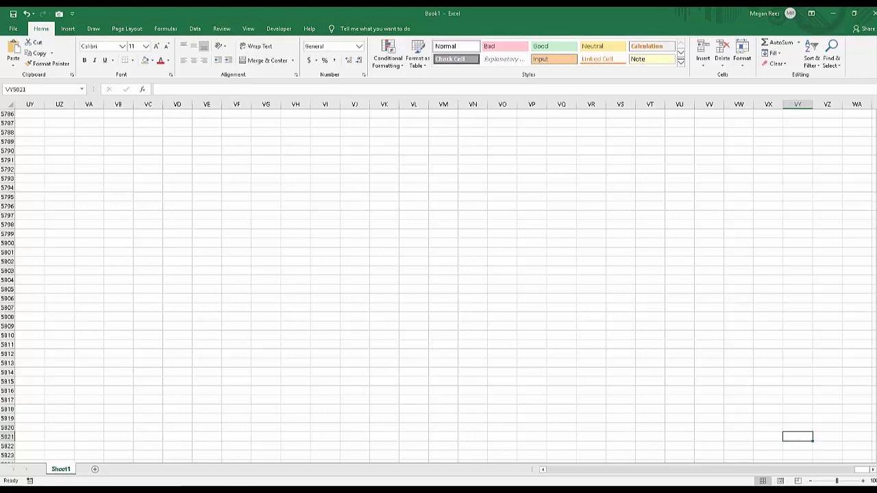
Examine the sheet's print preview and page count twice, returning to the worksheet each time.
click(13, 29)
click(26, 189)
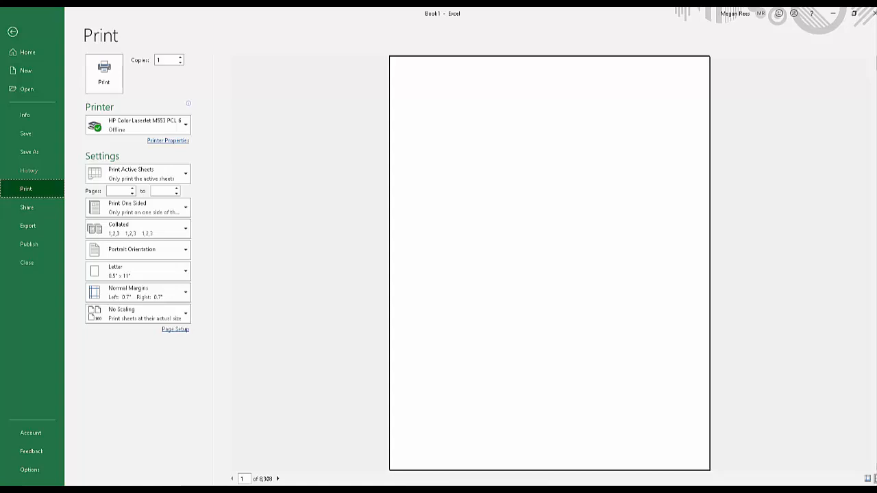
key(Escape)
click(502, 233)
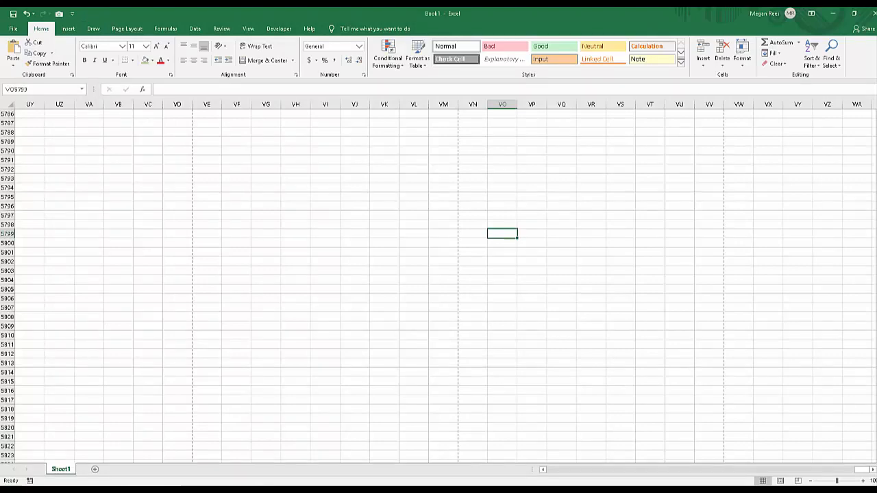
click(13, 29)
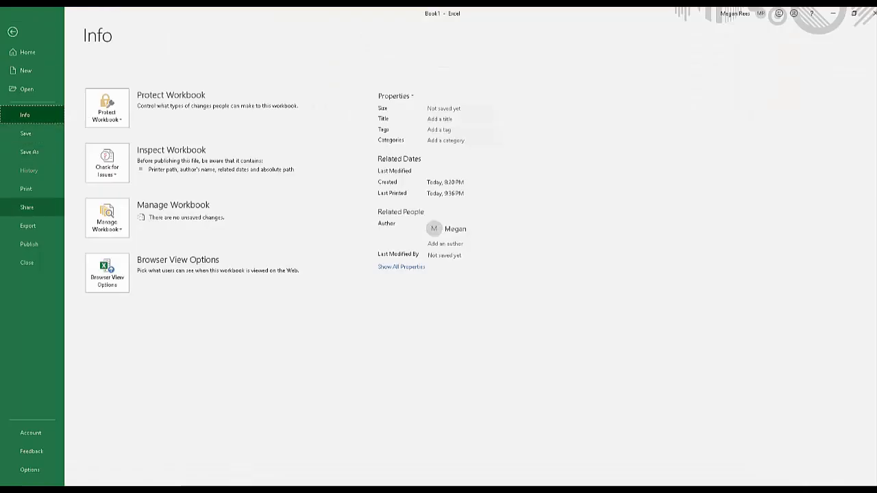
click(26, 189)
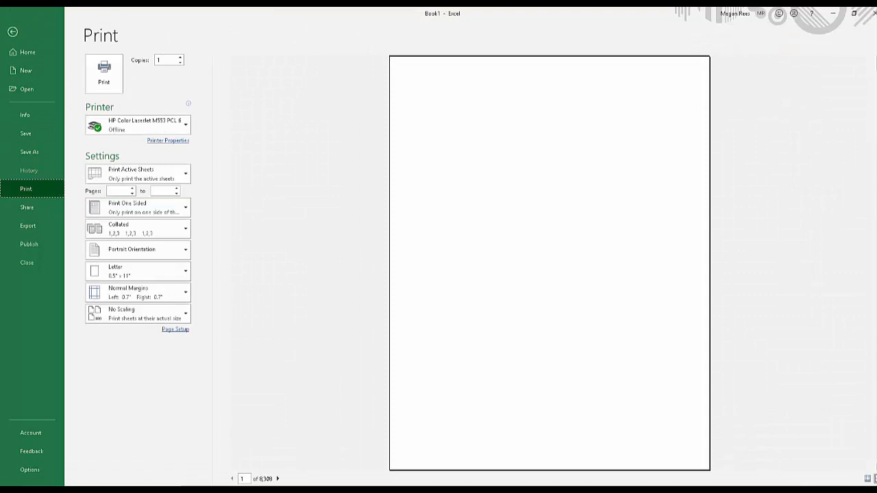
click(13, 32)
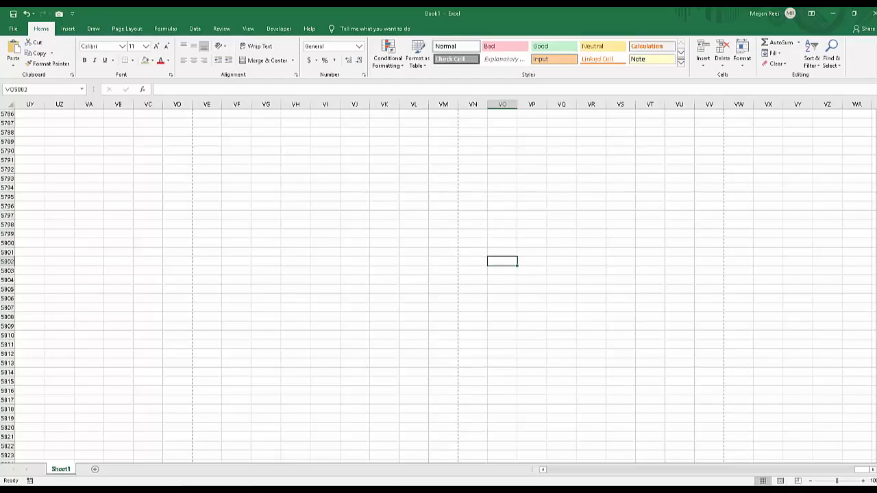
View the page-break grid at 10% zoom, restore a readable zoom level, and select cell VC5776.
drag(836, 481, 814, 481)
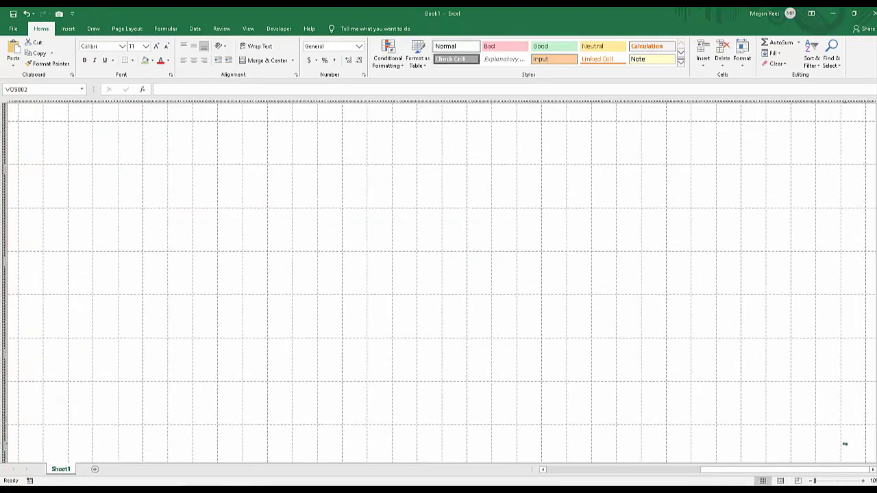
click(855, 437)
drag(815, 480, 838, 481)
click(300, 247)
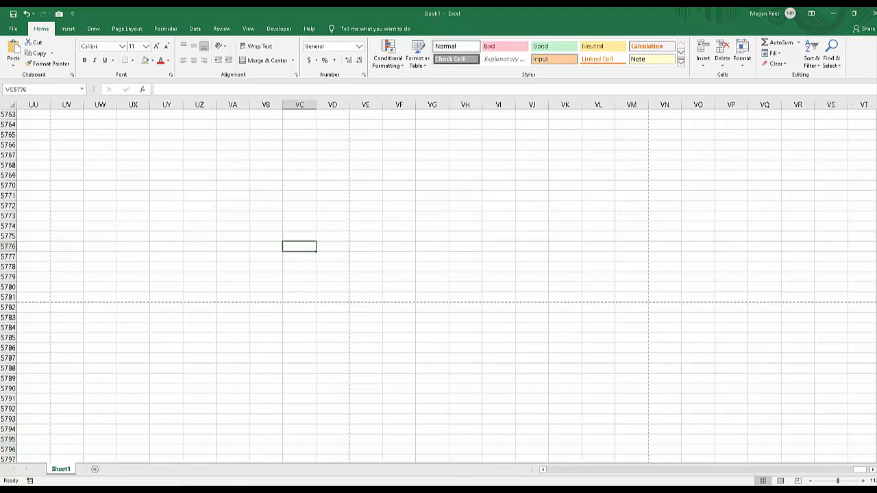
Select the entire sheet, clear the selection, and return to the sheet's beginning with a cell in column L selected.
key(ctrl+a)
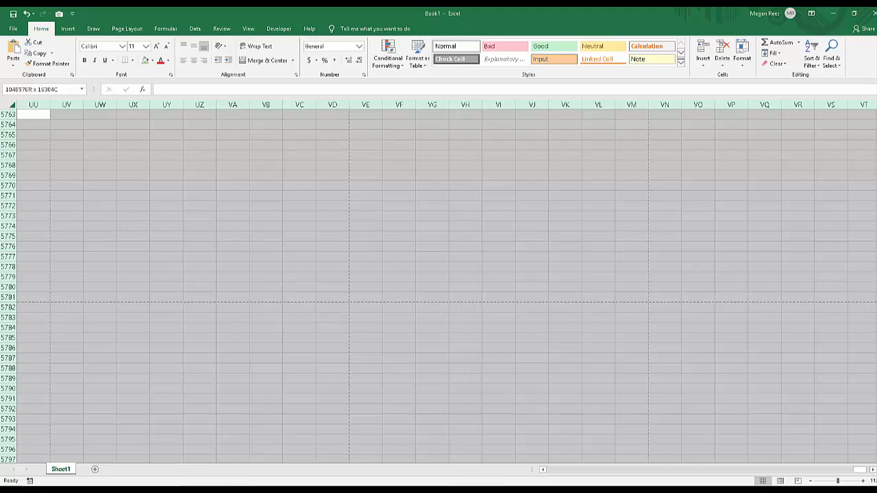
click(431, 267)
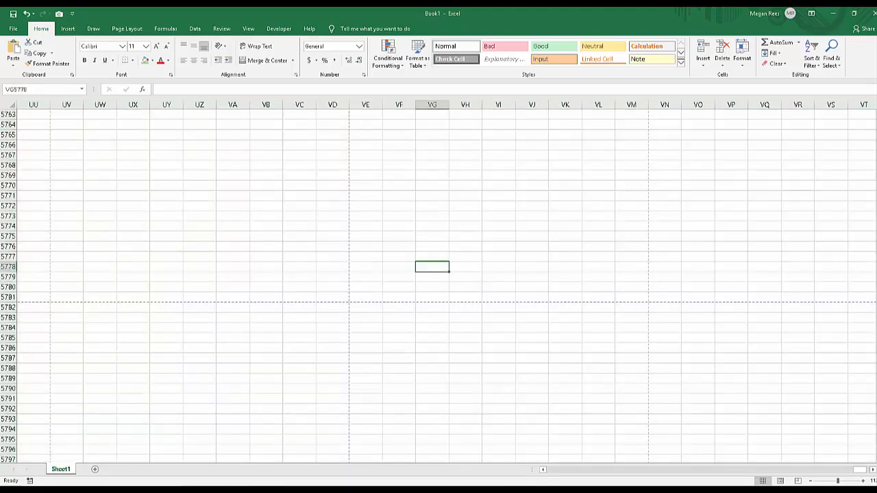
drag(876, 450, 876, 116)
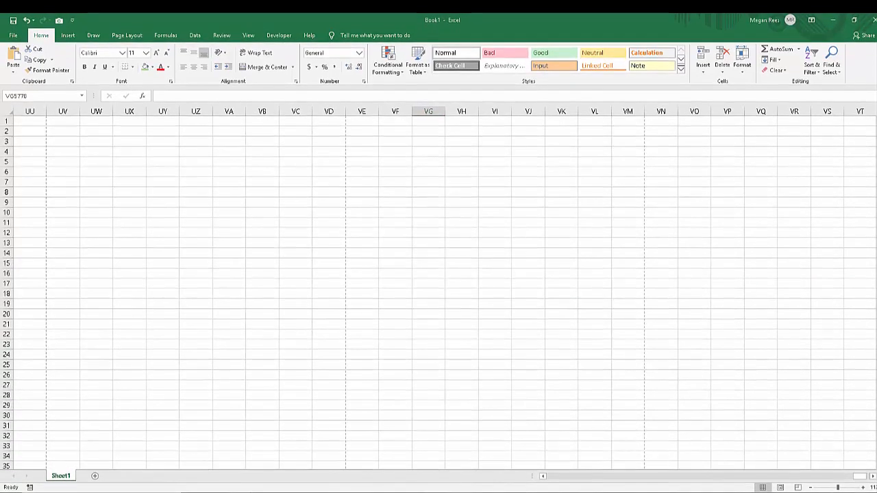
drag(859, 470, 552, 475)
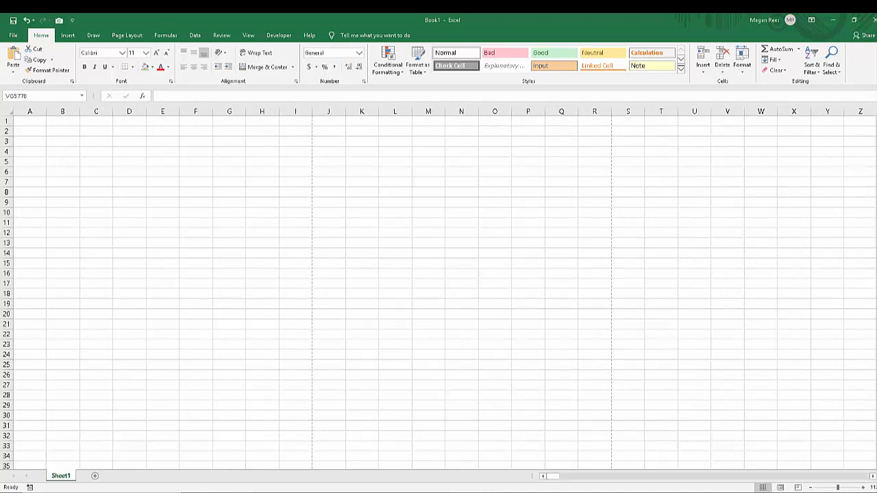
mouse_move(553, 476)
mouse_down()
mouse_move(569, 476)
mouse_move(552, 476)
mouse_up()
click(395, 344)
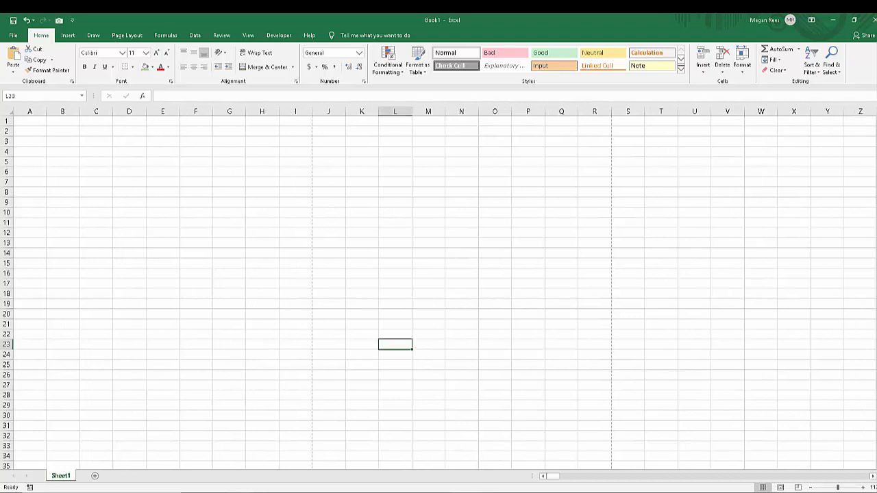
Browse the most recently used functions available for insertion in cell K15, and cancel without inserting one.
click(362, 264)
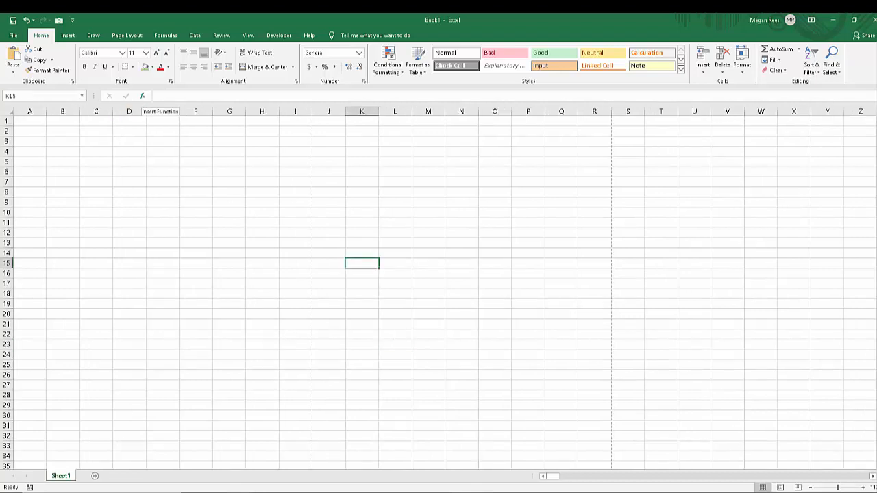
click(142, 96)
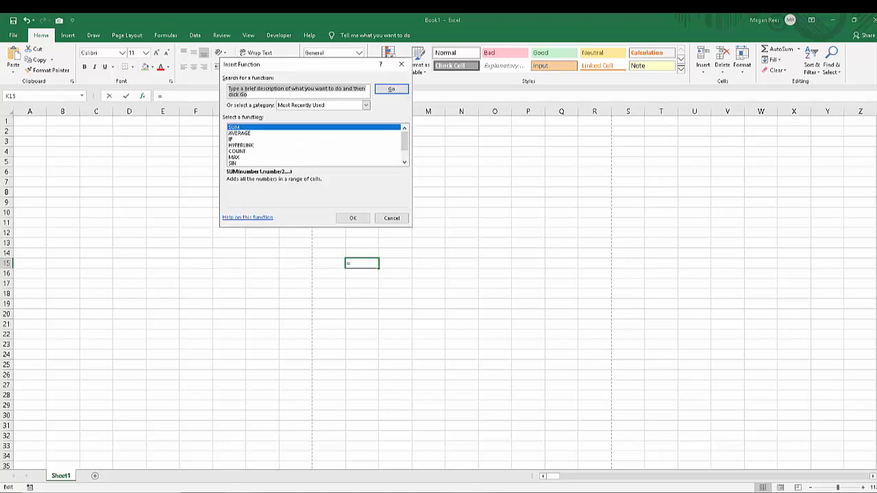
drag(404, 141, 404, 150)
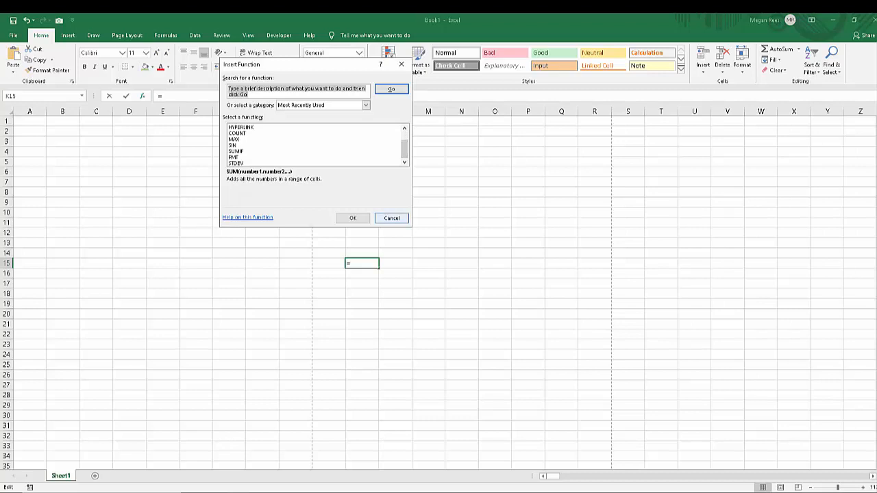
click(391, 218)
Try inserting the SUM function in cell F5, cancel it, and leave the cell's formula entry empty.
click(196, 161)
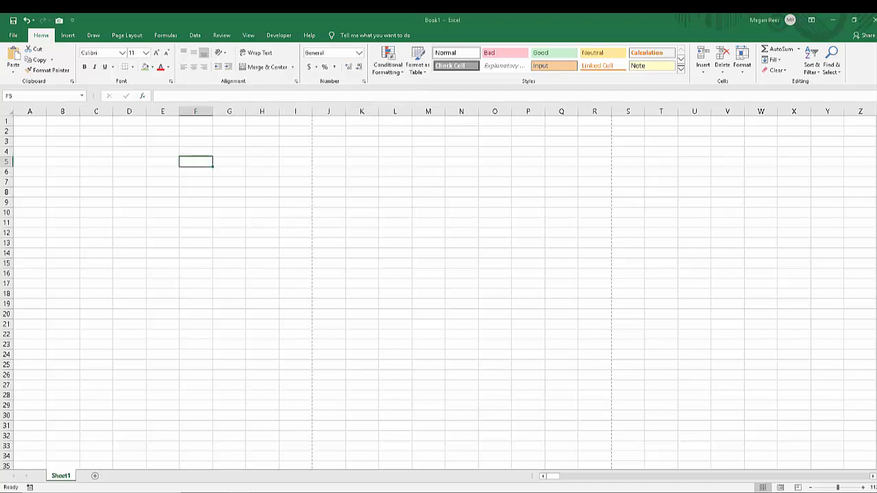
click(143, 96)
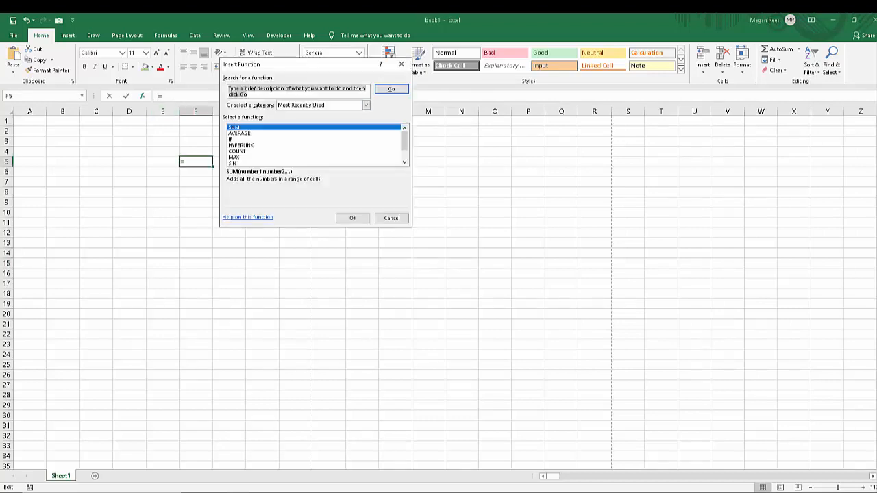
click(353, 218)
key(Escape)
click(158, 96)
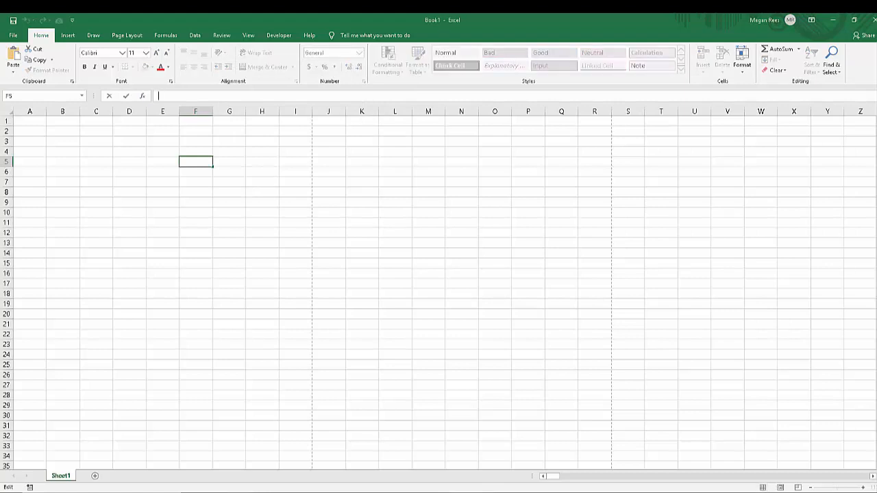
key(Escape)
Enter the text "ergtetetet" in cell H5.
click(262, 162)
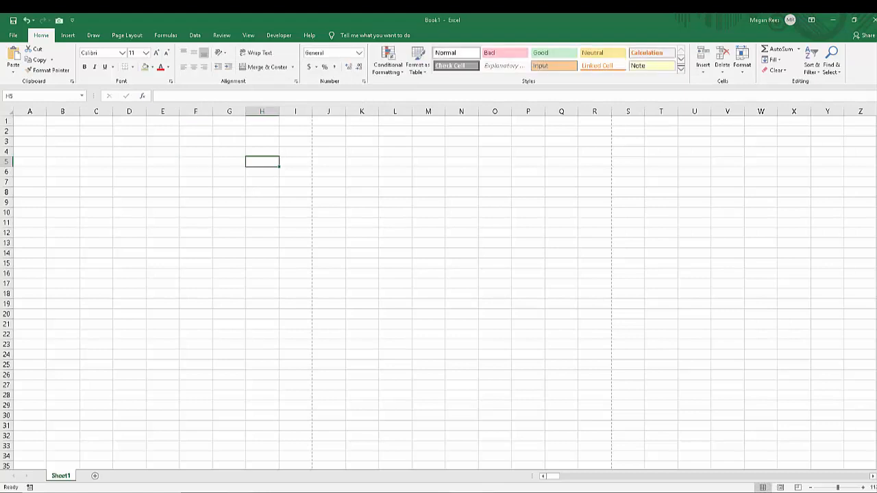
text(ergtetetet)
click(261, 244)
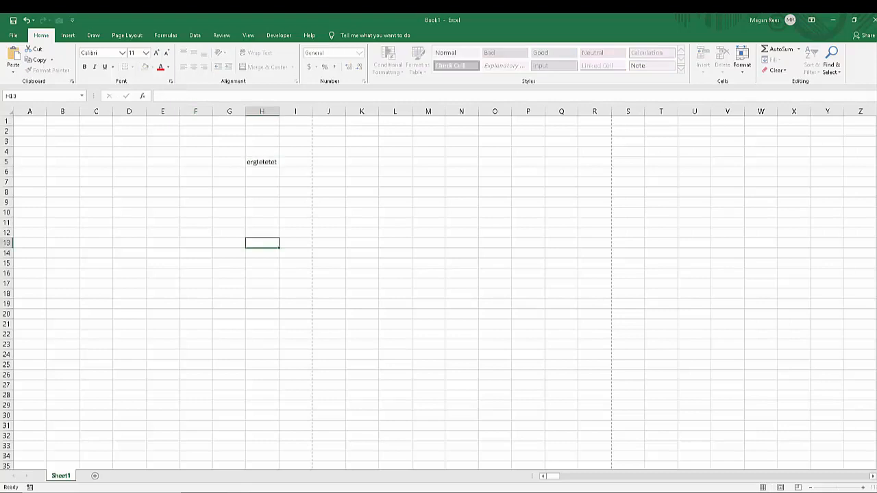
Edit the text in cell H5 by inserting "erter" and "efrer", making it "ergteertertefreretet".
click(261, 162)
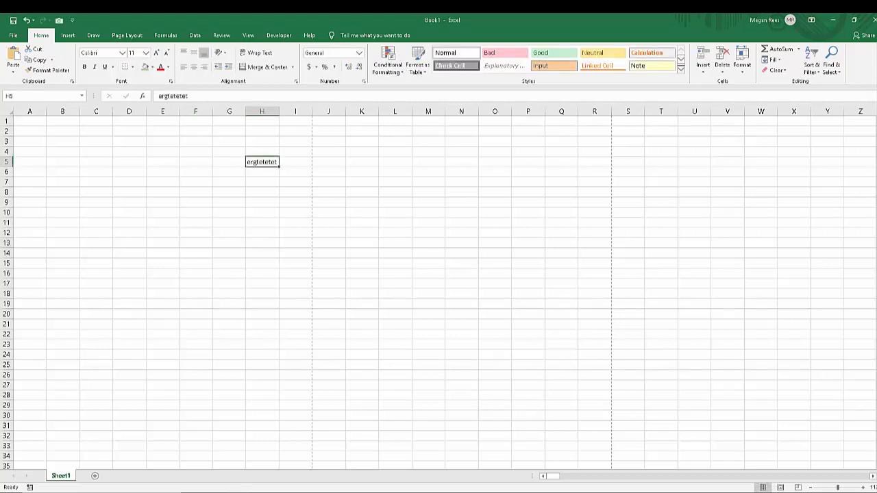
double_click(262, 162)
text(erter)
click(191, 96)
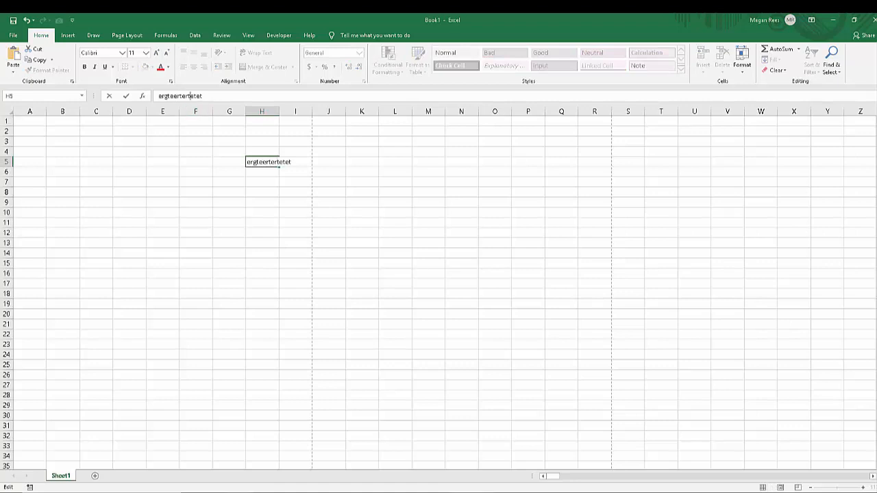
text(efrer)
click(229, 212)
Clear the contents of cell H5 and move down to cell H6.
click(262, 162)
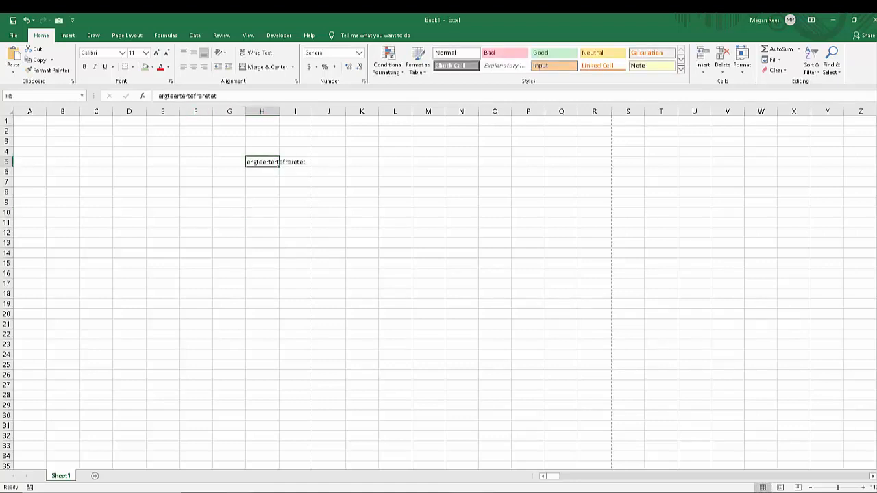
key(Delete)
key(Return)
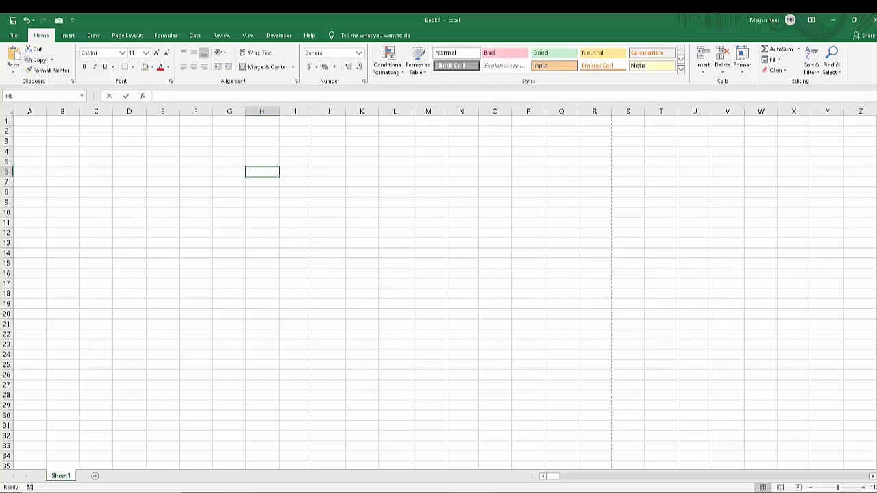
Enter the formula =6+8 in cell H6 and reselect the cell.
text(=6)
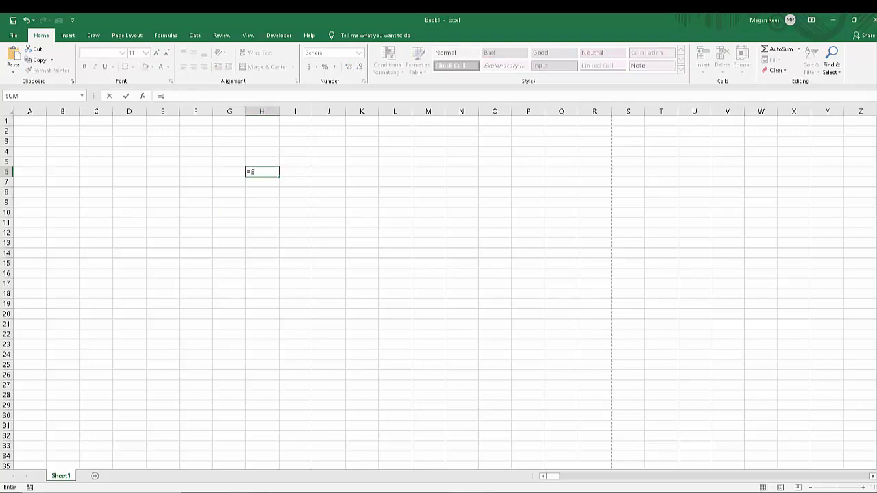
text(+8)
key(Return)
key(Up)
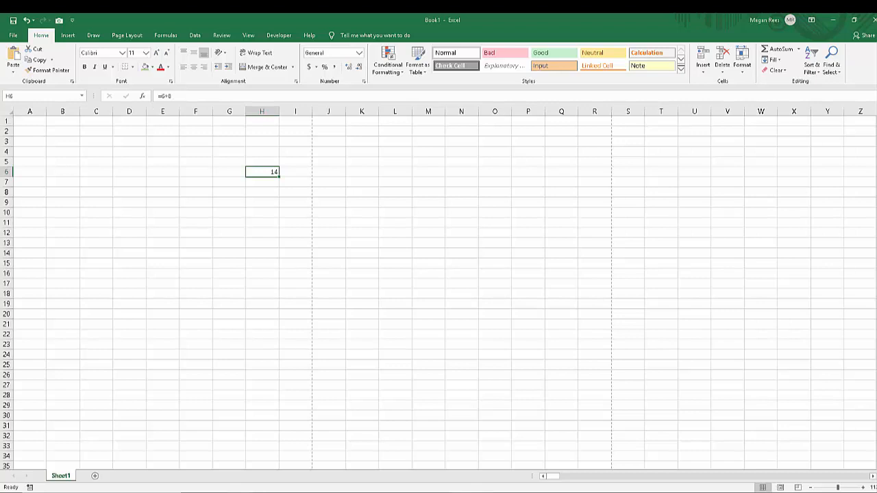
Erase the whole formula from cell H6 and select cell H10.
key(F2)
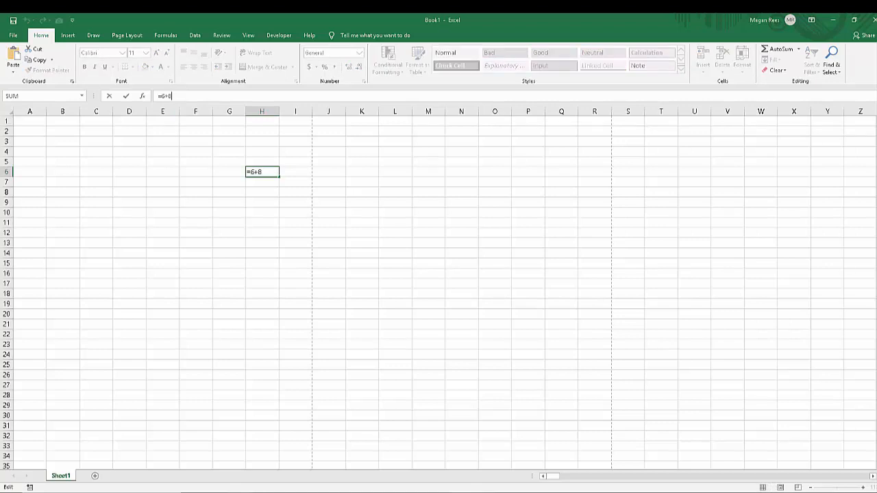
drag(172, 96, 158, 96)
key(BackSpace)
click(262, 212)
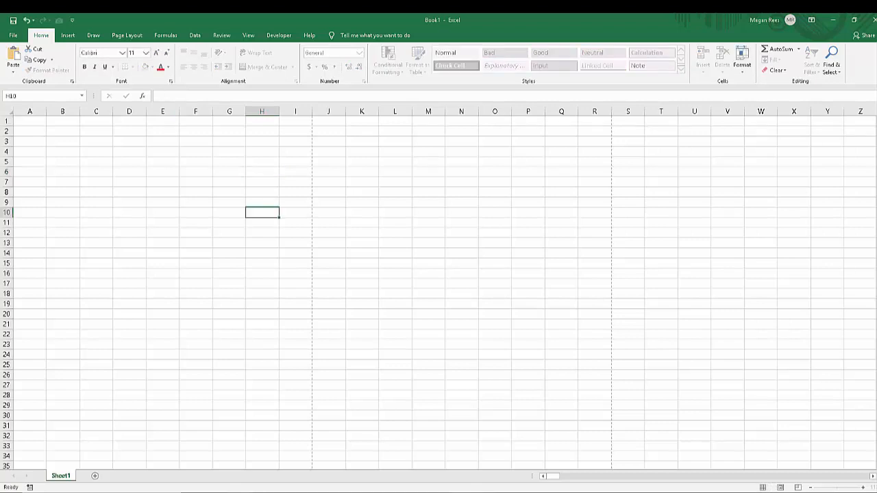
click(262, 182)
click(195, 212)
click(262, 212)
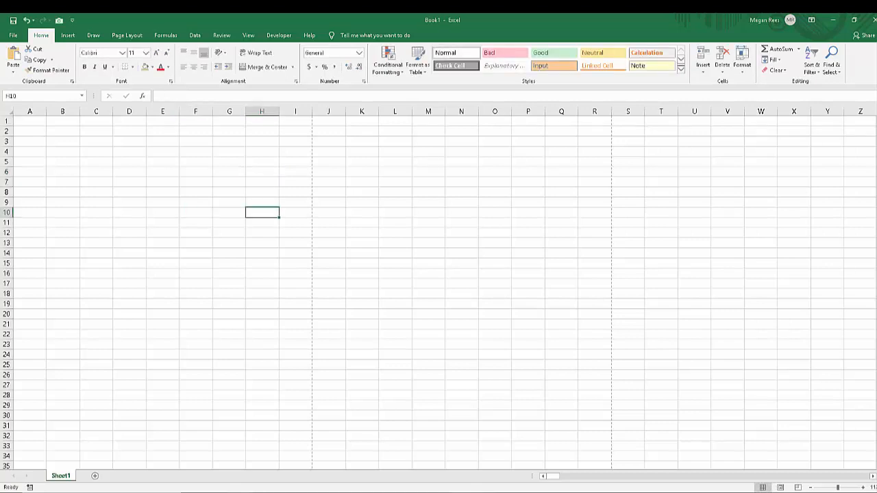
click(328, 263)
click(261, 213)
click(328, 252)
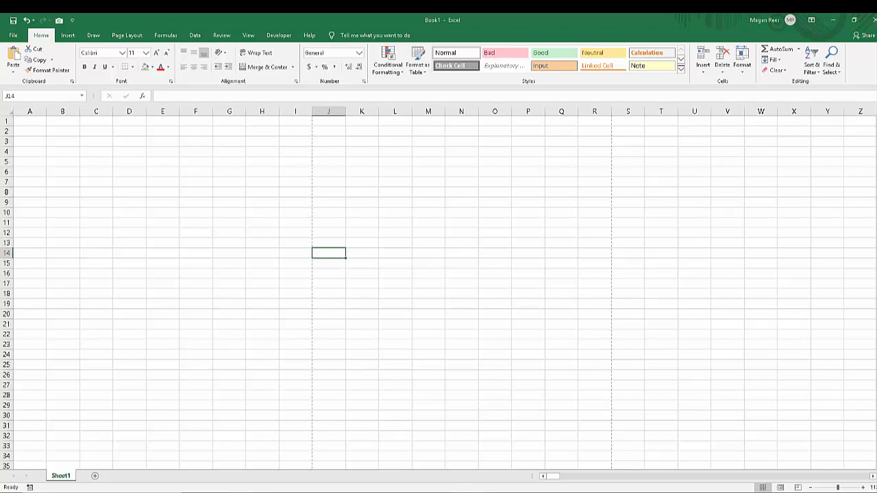
Select the cell range K9:N15 and reduce the selection to a single cell.
click(361, 202)
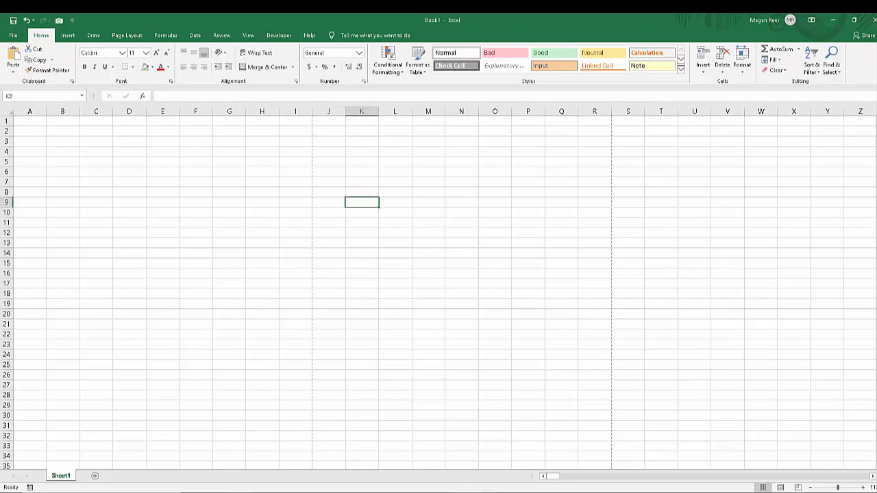
drag(361, 202, 461, 263)
click(395, 202)
Enter the text "dsgbrgrehg" in cell K9.
click(362, 202)
text(dsgbrgrehg)
click(395, 233)
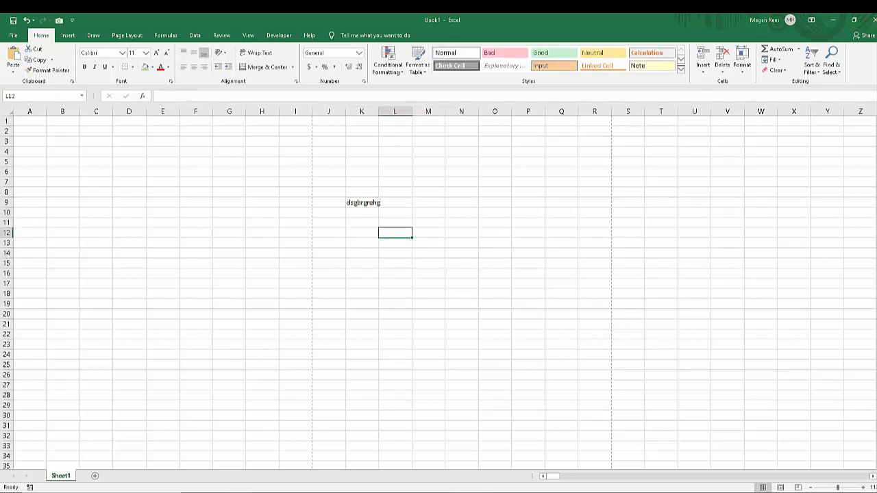
Move the text from cell K9 to cell L11.
click(361, 202)
mouse_move(362, 202)
mouse_down()
mouse_move(428, 344)
mouse_move(495, 415)
mouse_move(394, 263)
mouse_move(394, 233)
mouse_move(528, 385)
mouse_move(428, 304)
mouse_move(395, 233)
mouse_move(561, 394)
mouse_move(395, 213)
mouse_move(362, 202)
mouse_up()
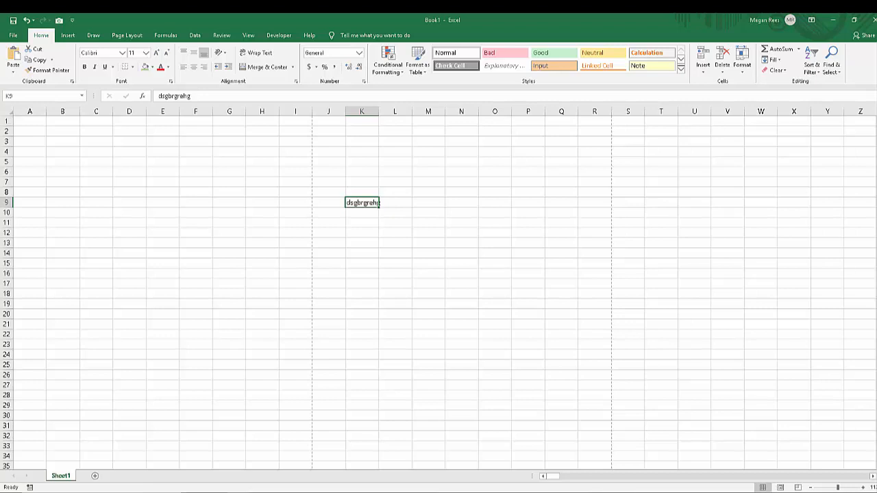
drag(379, 205, 413, 224)
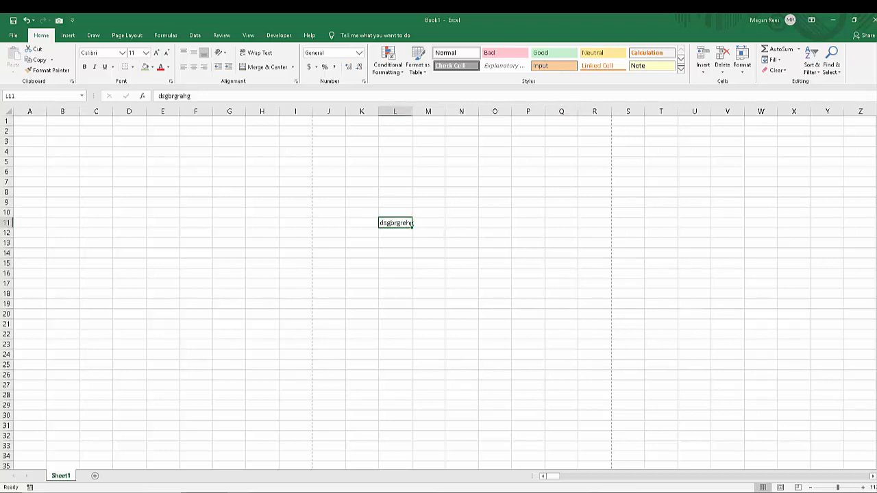
Move the text from cell L11 to cell O19 and undo that move.
drag(412, 224, 531, 315)
click(395, 223)
drag(413, 224, 511, 305)
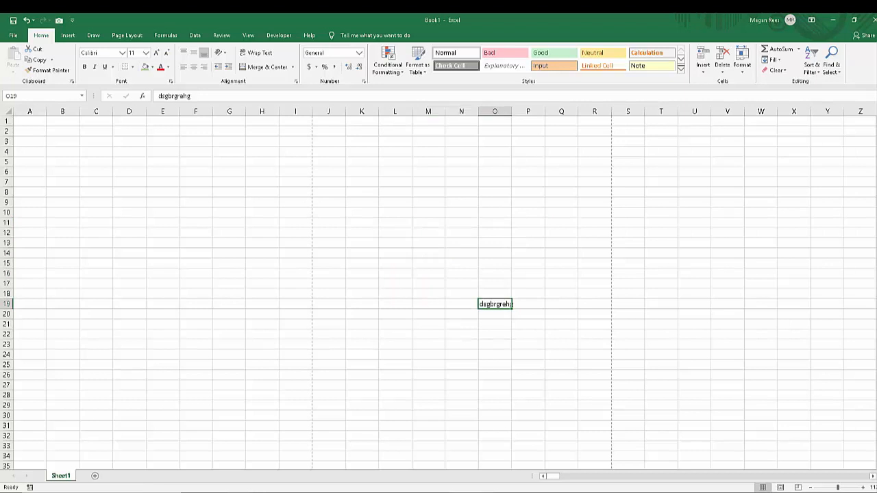
key(ctrl+z)
click(428, 273)
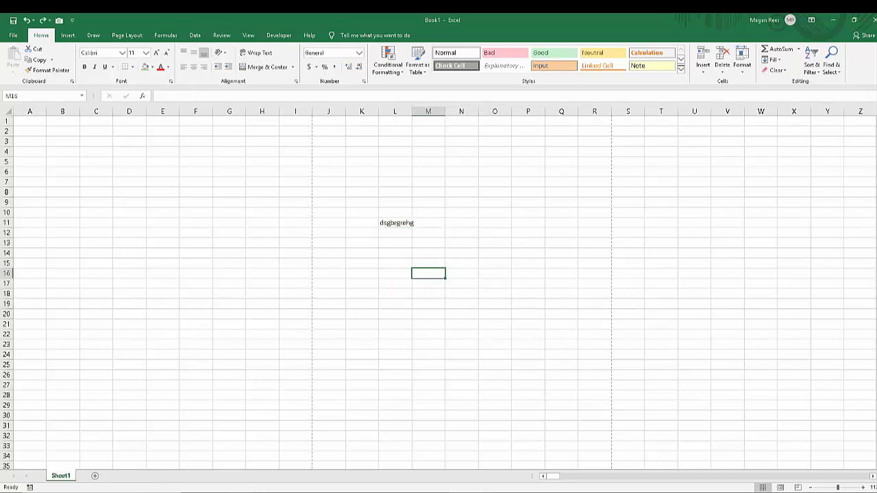
Fill the text of cell L11 down through L27 and undo the fill.
click(395, 223)
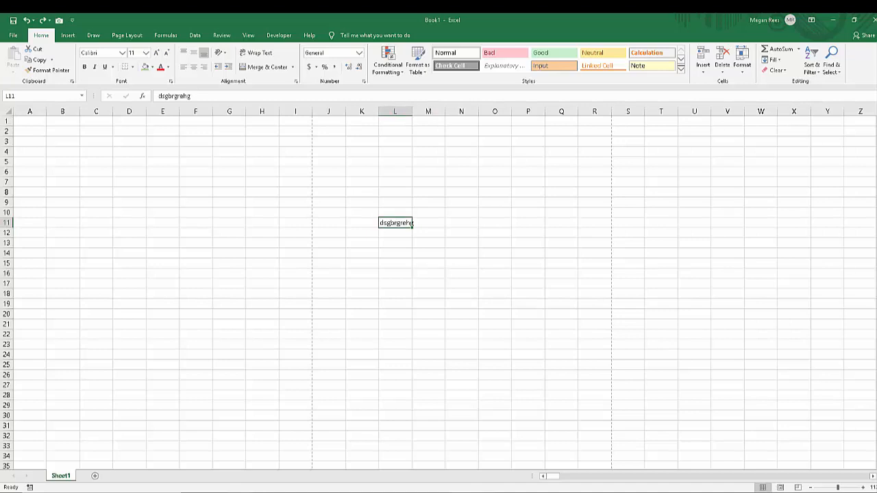
drag(413, 227, 414, 387)
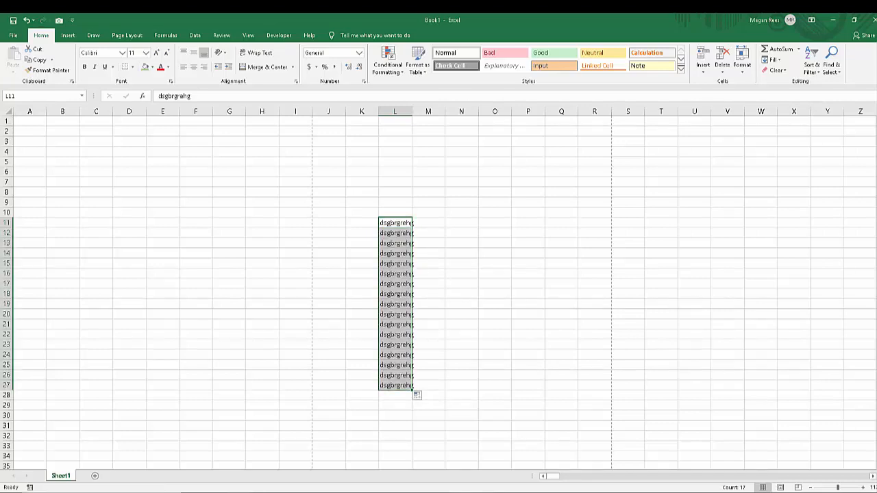
key(ctrl+z)
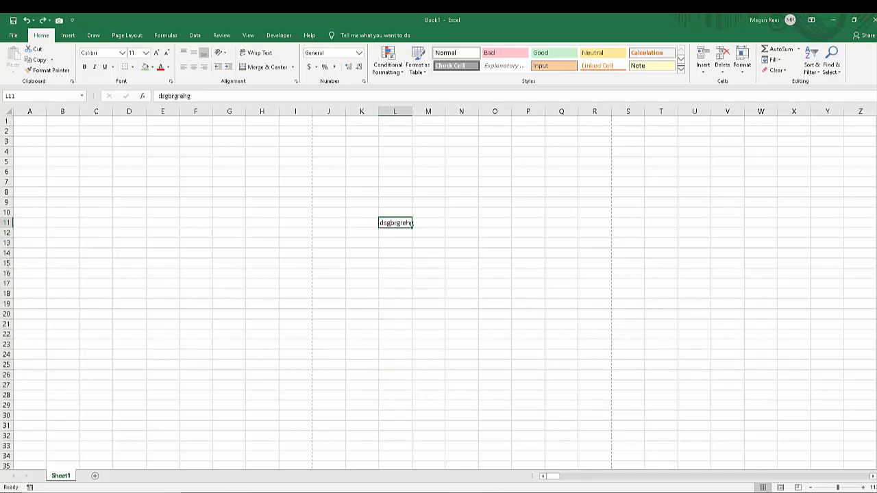
Fill the text of cell L11 down through L14 and deselect the filled cells.
drag(413, 227, 429, 295)
click(462, 243)
click(494, 243)
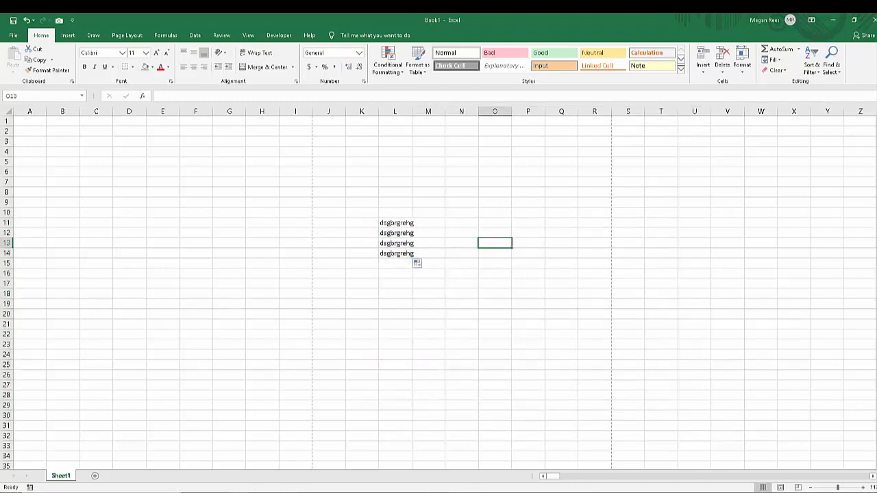
Clear the contents of the range L11:L15.
drag(395, 222, 397, 263)
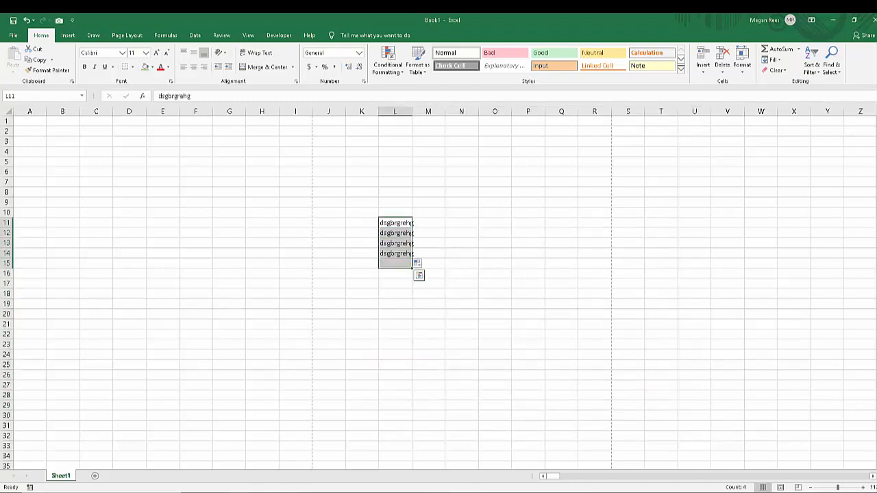
key(Delete)
click(462, 283)
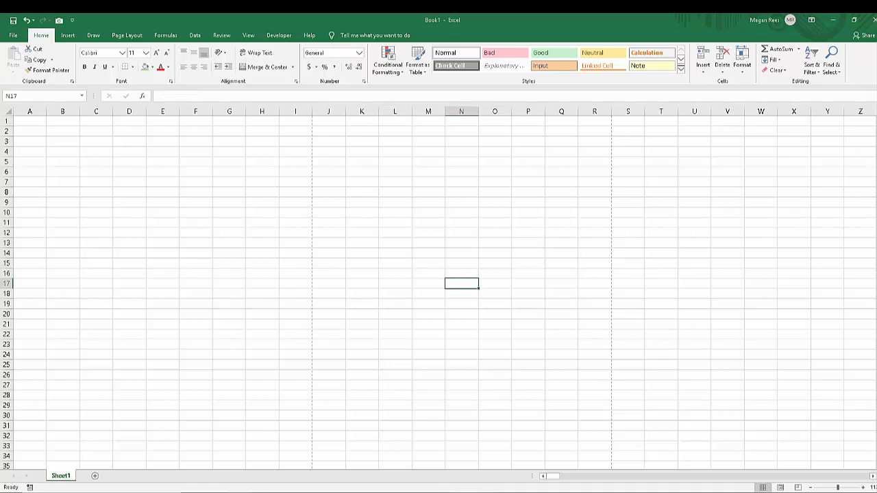
Examine the Insert, Draw, Page Layout, Formulas, Data, Review, View, Developer and Help commands, and return to the Home commands.
click(361, 263)
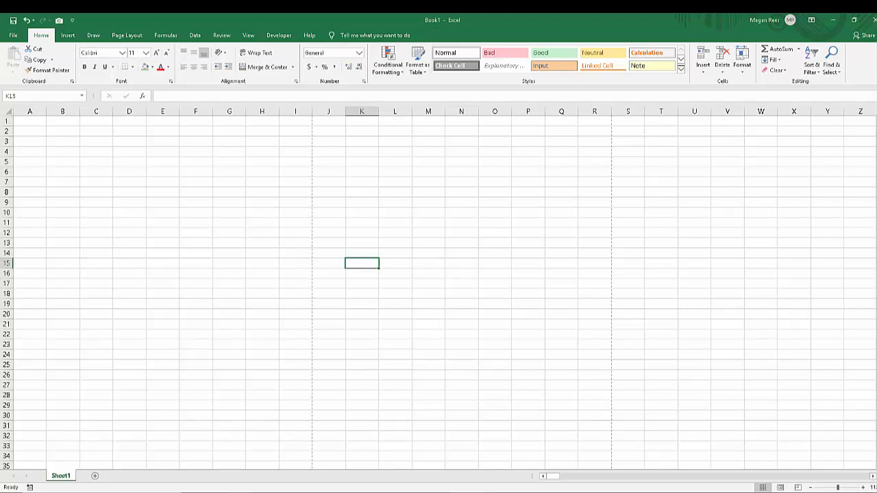
click(68, 35)
click(93, 35)
click(68, 35)
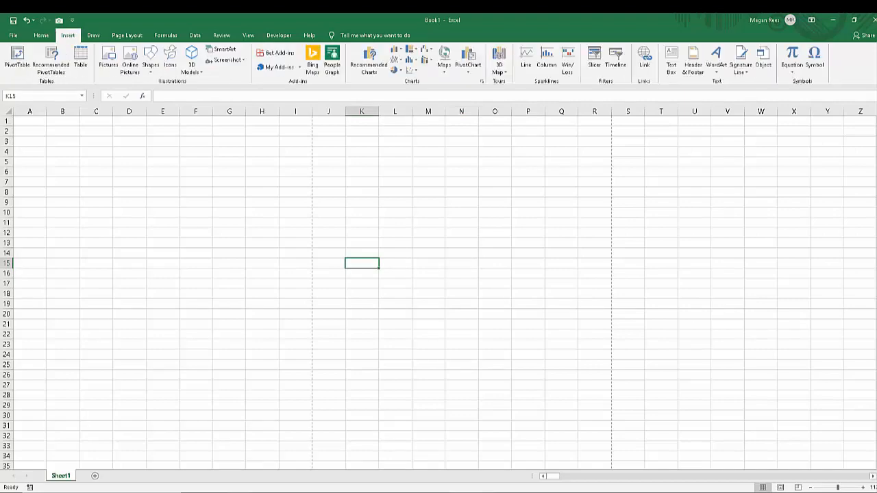
click(41, 35)
click(127, 35)
click(165, 35)
click(196, 35)
click(221, 35)
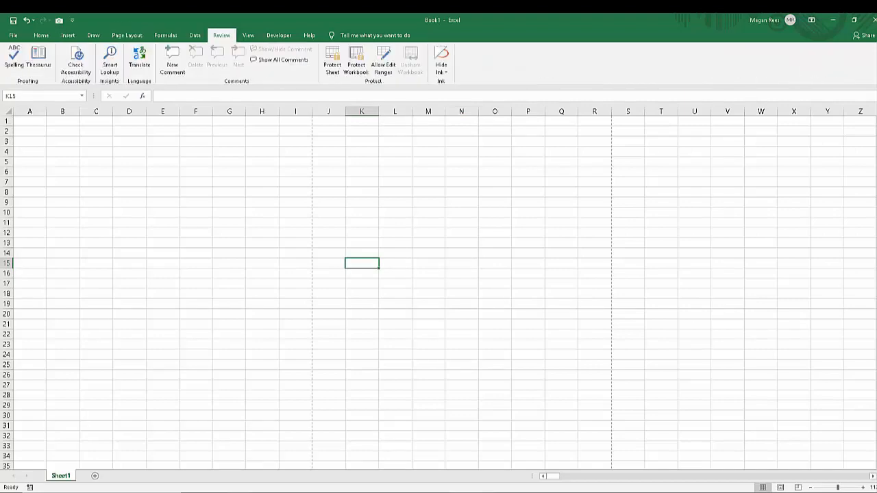
click(248, 35)
click(279, 35)
click(310, 35)
click(279, 35)
click(248, 35)
click(221, 35)
click(195, 35)
click(165, 35)
scroll(438, 63, up, 4)
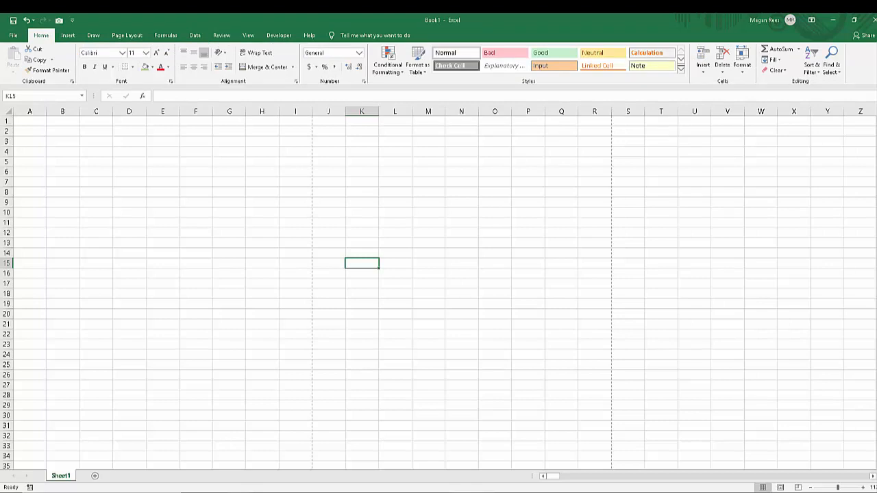
Select cells E28:F28.
drag(163, 395, 196, 395)
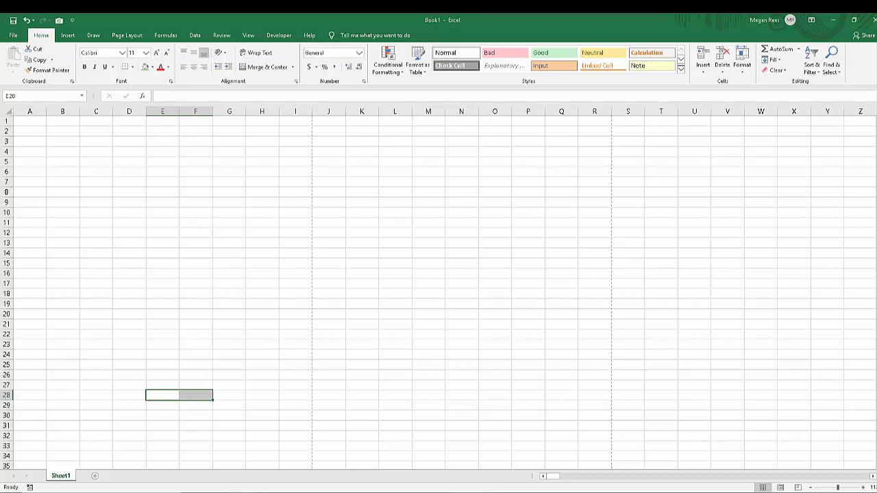
Add six new worksheets to the workbook, Sheet2 through Sheet7.
click(95, 475)
click(125, 475)
click(154, 476)
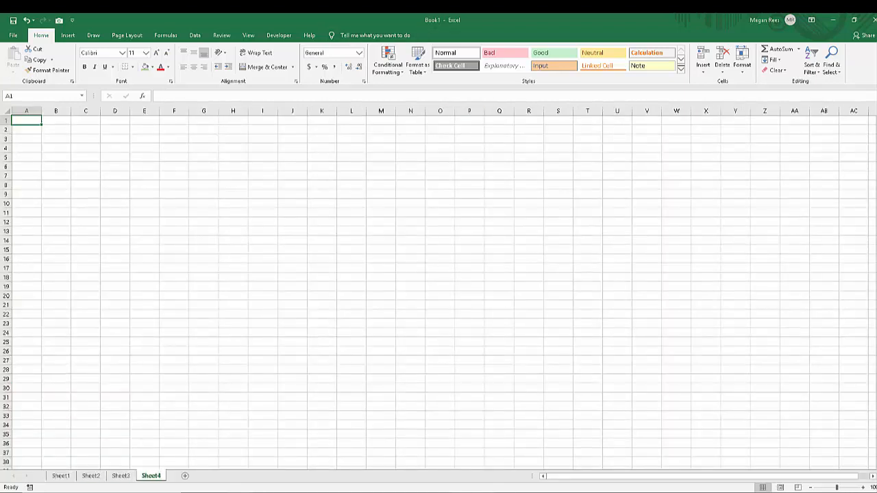
click(184, 476)
click(215, 475)
click(245, 475)
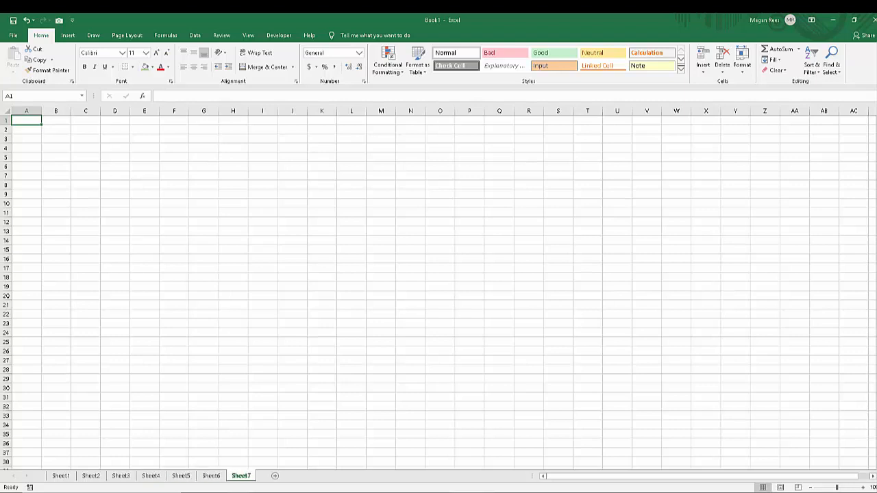
Switch to the Excel 2019 Lesson 1 workbook and move its window up so its sheet tabs are in view.
click(239, 492)
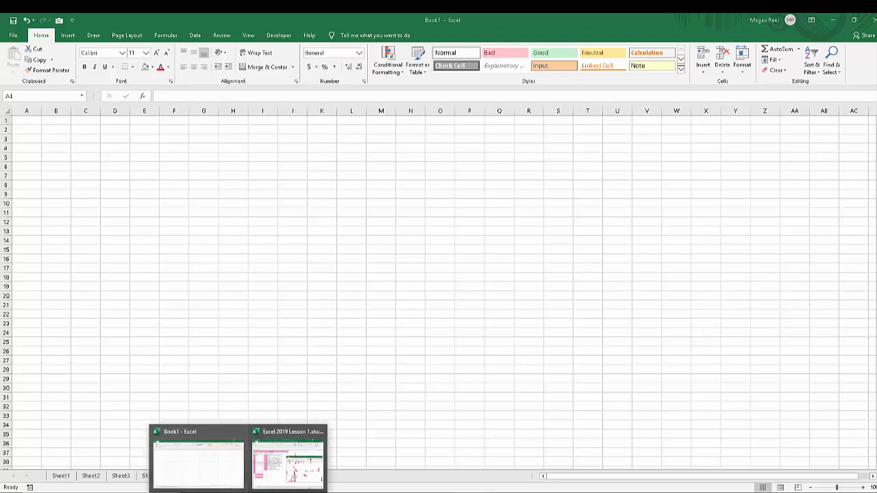
click(288, 463)
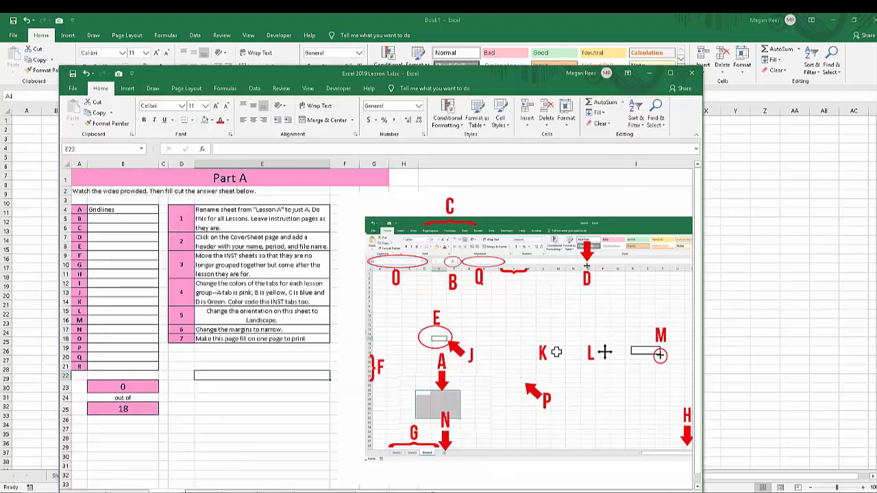
drag(538, 73, 550, 23)
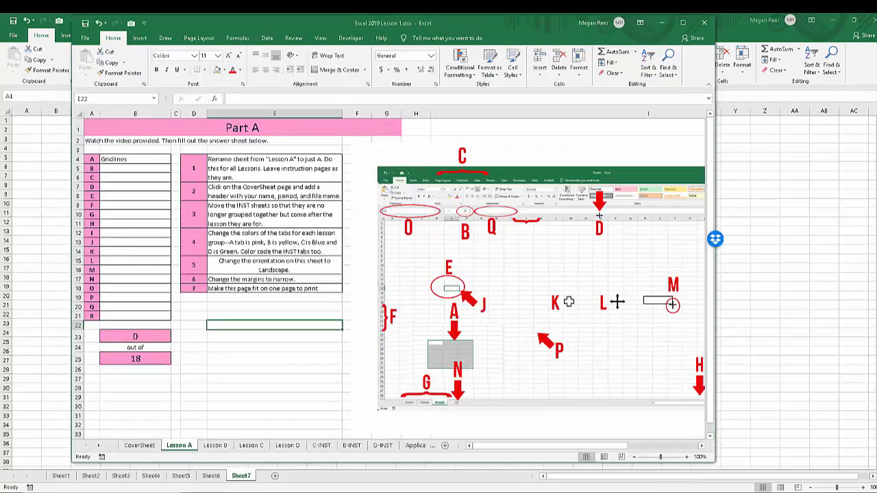
Look through the lesson workbook's sheets from Lesson A to App-INST, return to Application, and minimize the workbook.
key(ctrl+Page_Down)
key(ctrl+Page_Down)
key(ctrl+Page_Down)
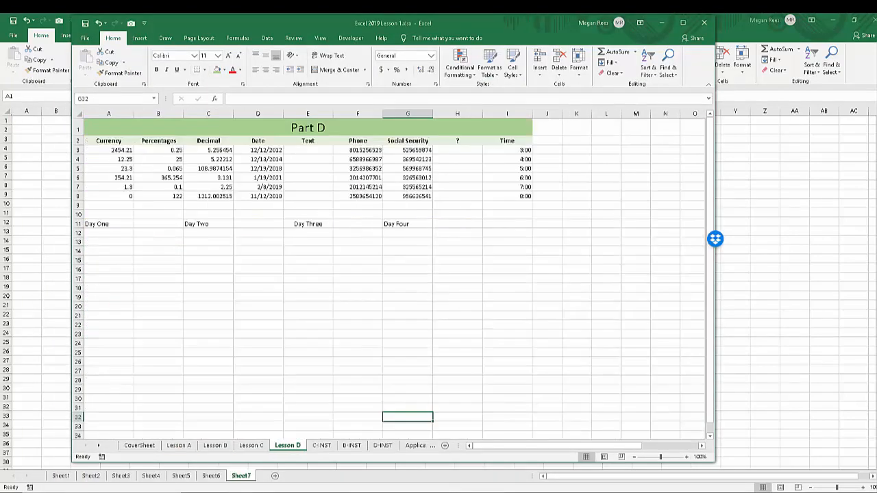
key(ctrl+Page_Down)
key(ctrl+Page_Down)
key(ctrl+Page_Down)
key(ctrl+Page_Down)
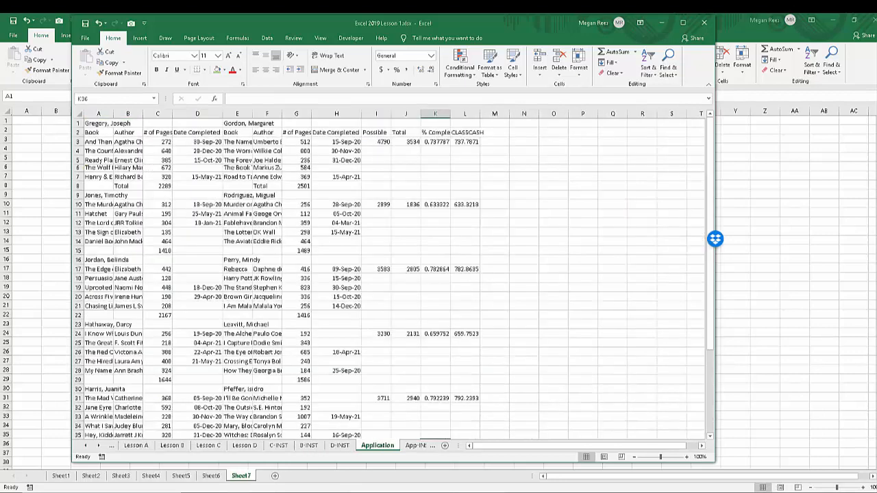
click(98, 446)
click(382, 446)
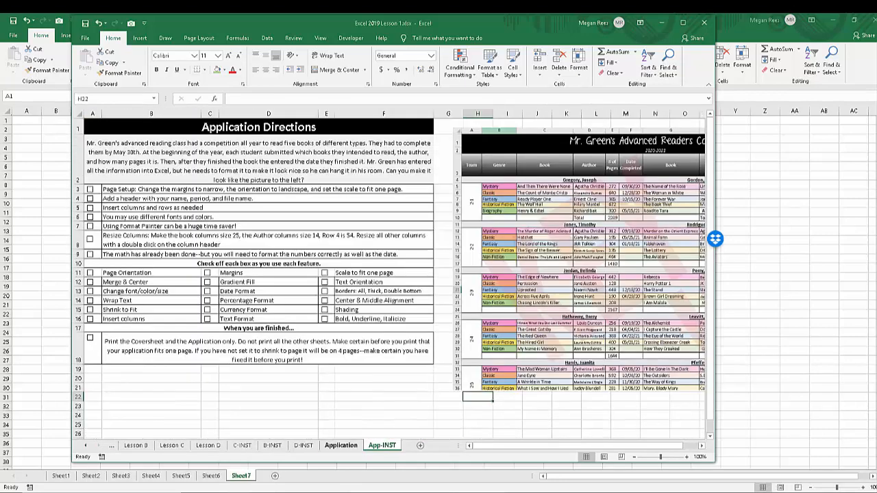
click(346, 436)
click(341, 446)
click(85, 446)
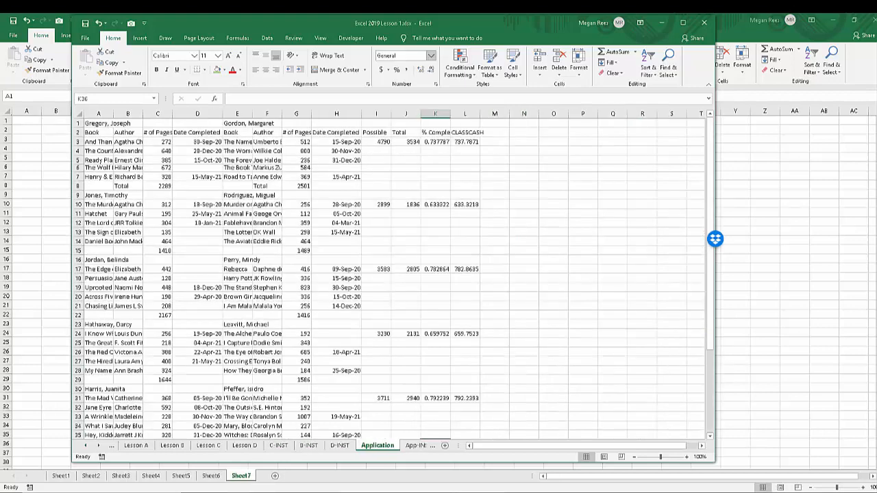
click(662, 23)
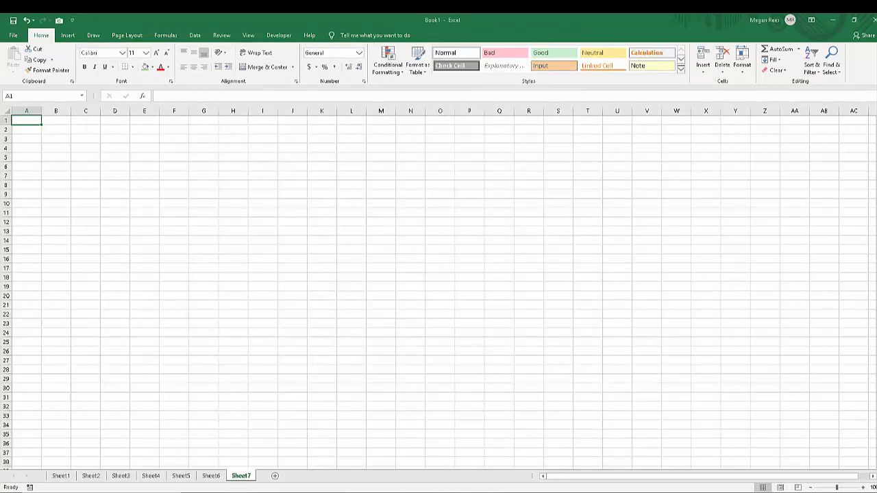
Rename Sheet1 as fgfhg and select cell C29.
click(60, 475)
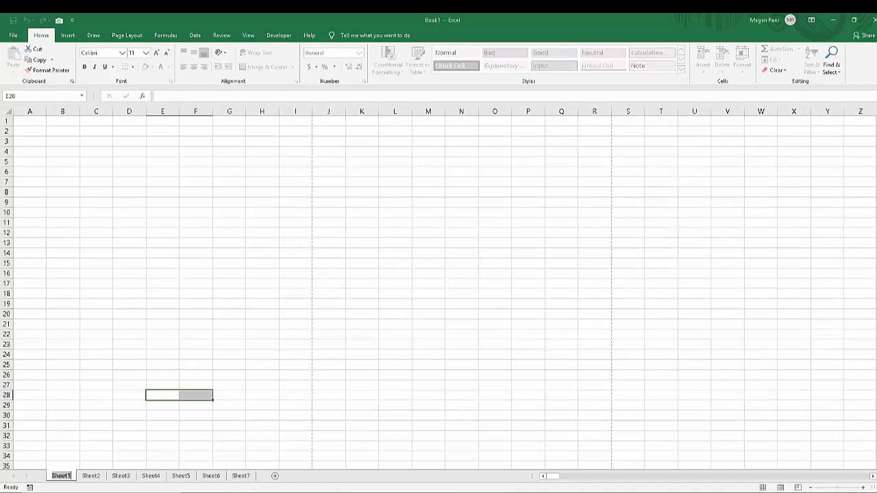
text(fgfhg)
key(Return)
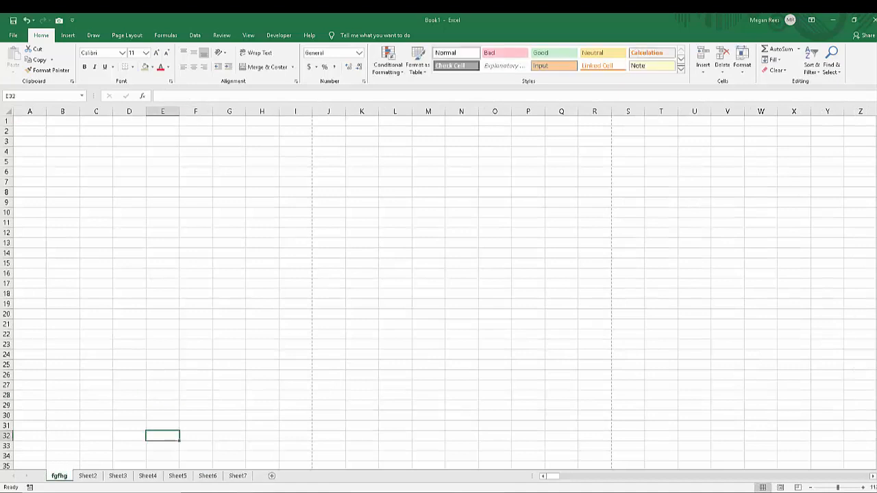
click(96, 406)
Give the fgfhg sheet tab a reddish colour, then select cell F25.
right_click(59, 475)
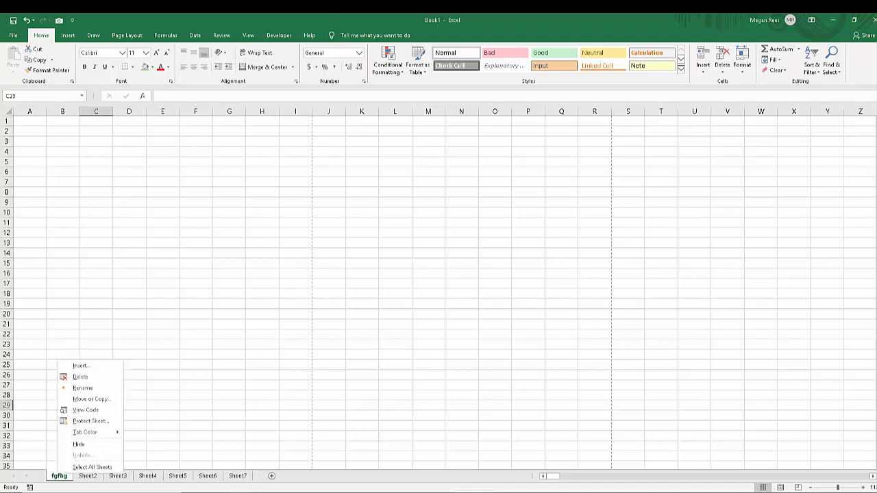
mouse_move(87, 432)
click(167, 439)
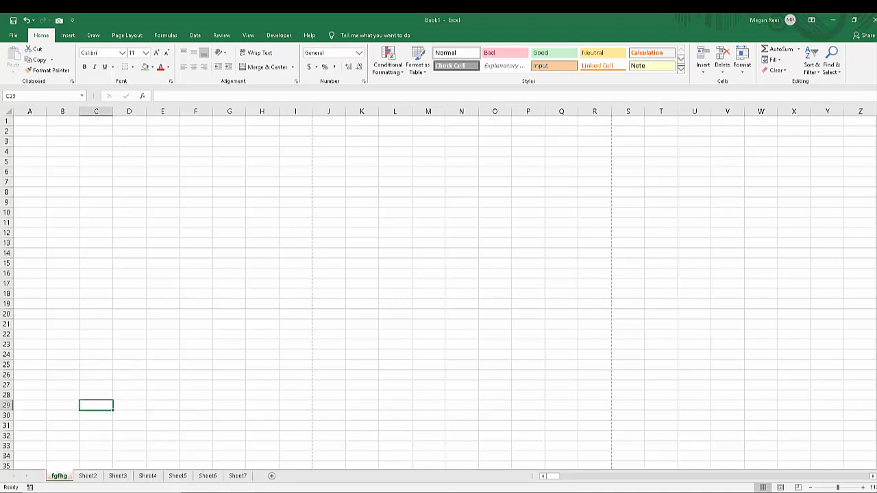
drag(229, 406, 261, 406)
click(162, 406)
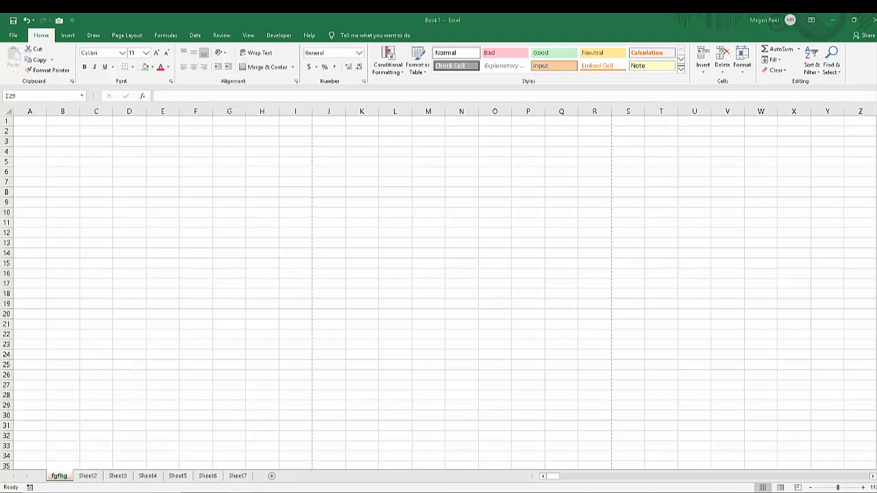
click(196, 364)
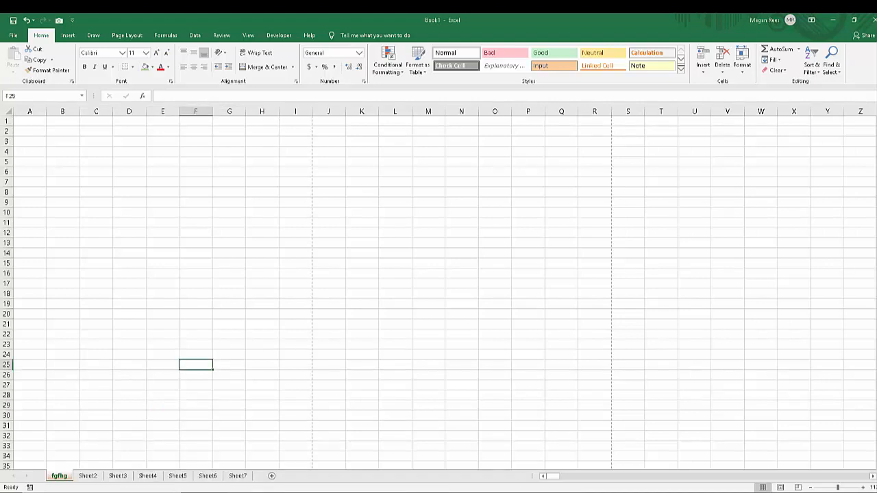
click(229, 283)
click(362, 294)
drag(362, 172, 329, 355)
drag(196, 202, 694, 243)
click(329, 284)
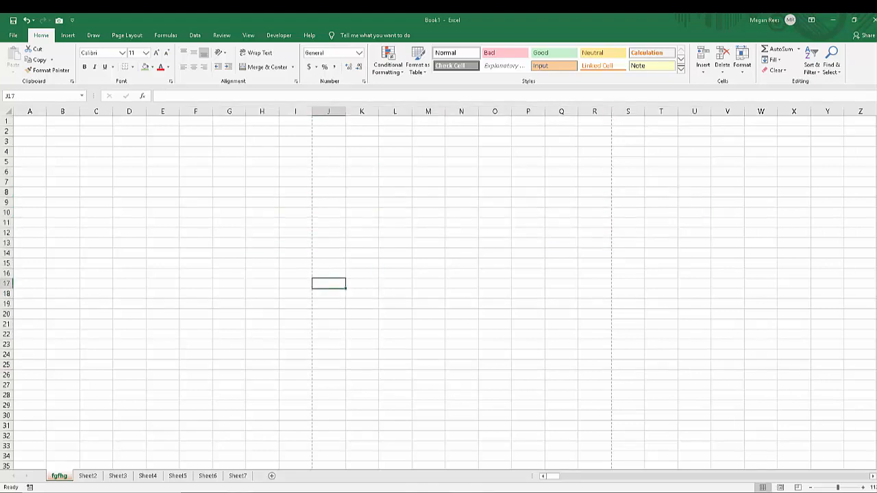
drag(361, 193, 395, 193)
click(428, 202)
click(429, 253)
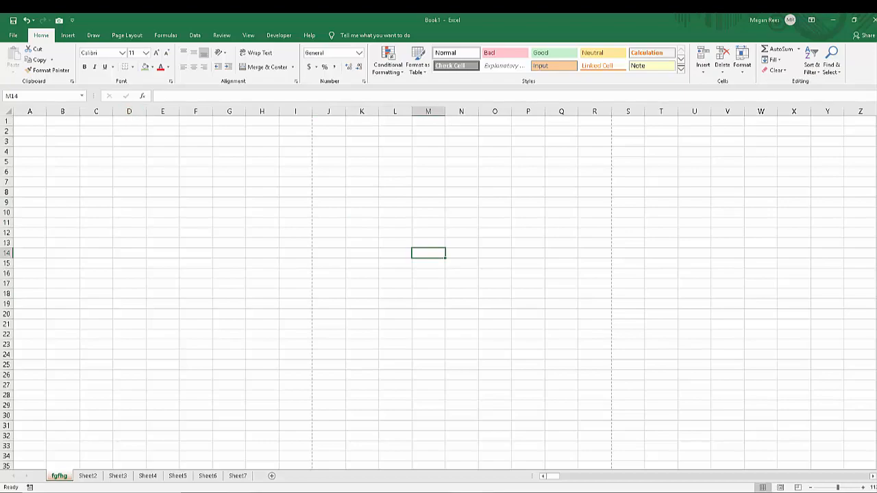
Show the print preview of the empty fgfhg sheet, then return to the worksheet.
click(13, 35)
click(26, 195)
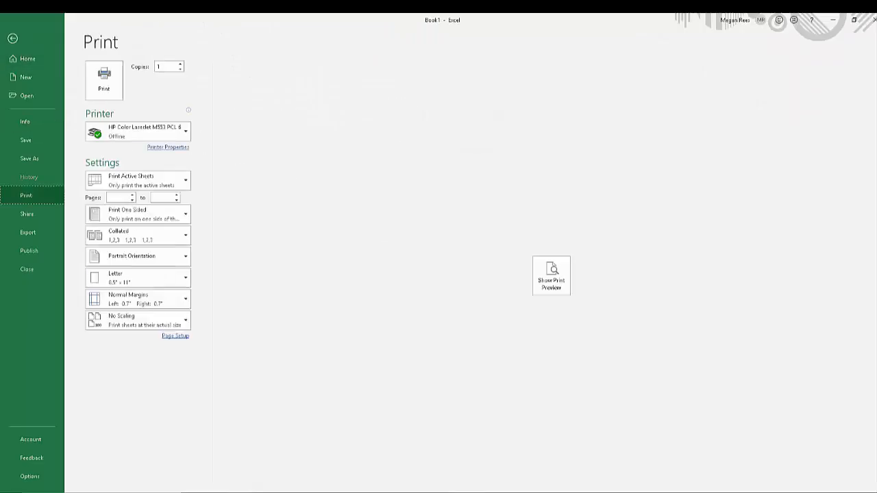
click(552, 276)
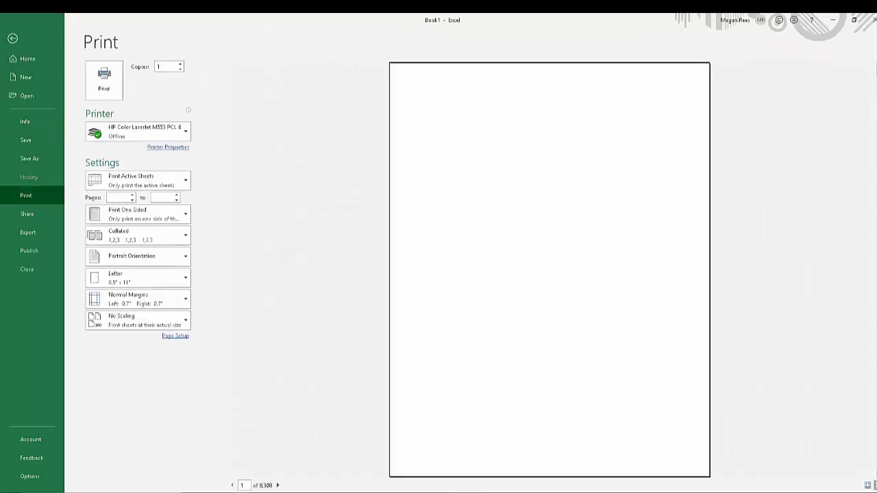
click(12, 38)
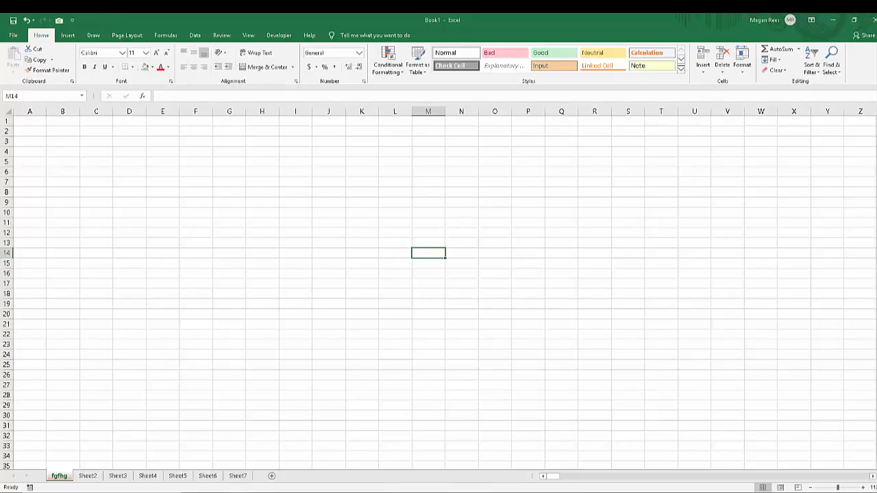
drag(296, 202, 528, 334)
click(395, 345)
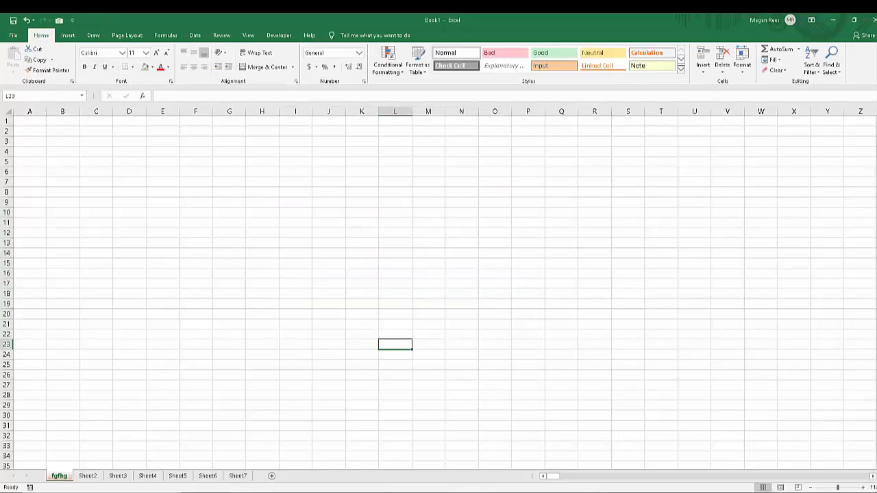
Hide the gridlines on the fgfhg sheet and show them again.
click(248, 35)
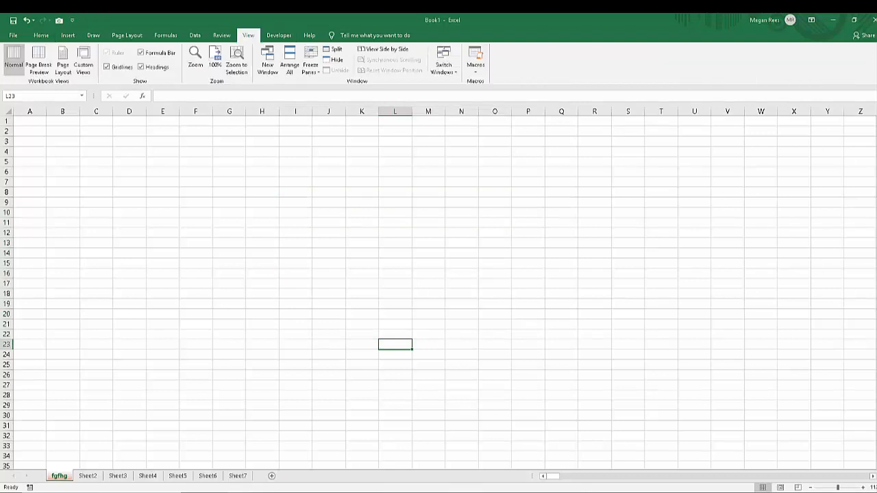
click(107, 67)
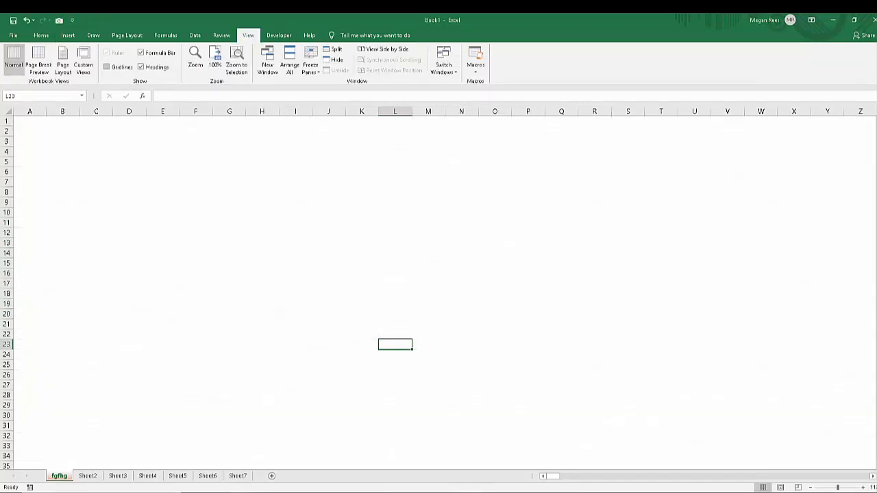
click(107, 67)
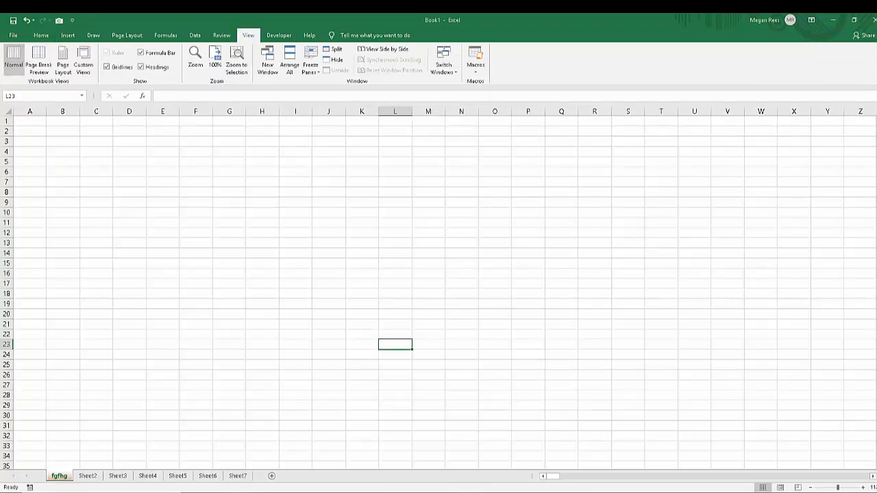
Bring back the Excel 2019 Lesson 1 workbook and hide the gridlines on its Lesson A sheet.
drag(0, 68, 546, 53)
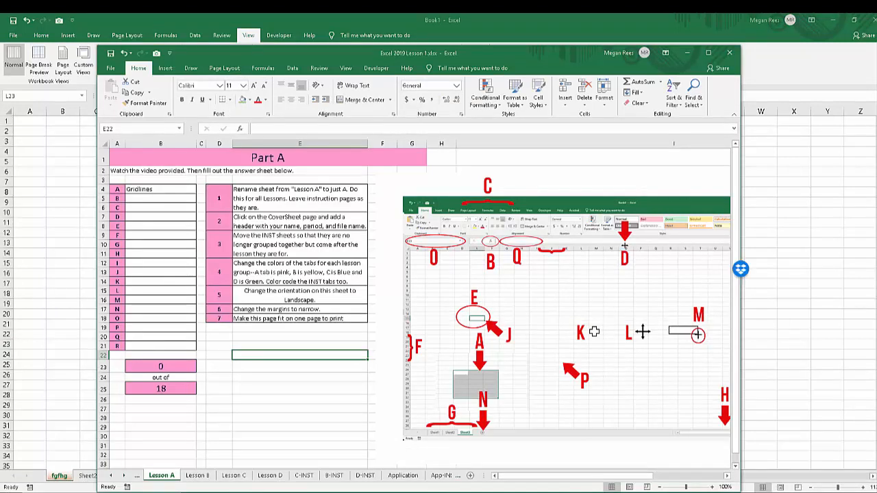
click(345, 68)
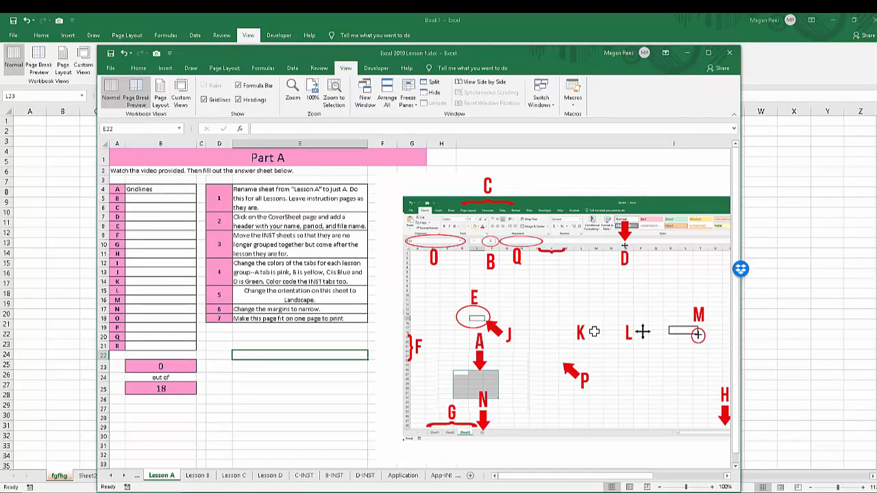
click(203, 99)
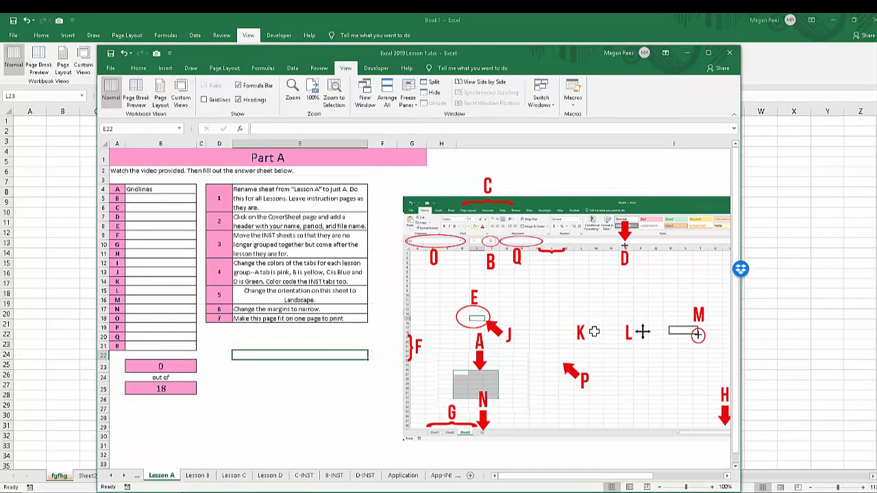
click(300, 399)
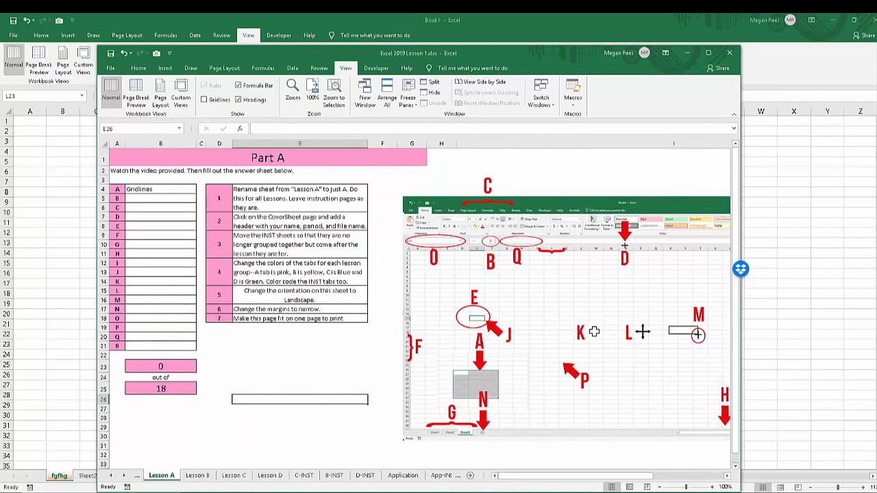
Look through the Application, App-INST, Lesson B and CoverSheet sheets, then minimize the lesson workbook.
key(ctrl+Page_Down)
key(ctrl+Page_Down)
key(ctrl+Page_Down)
click(403, 475)
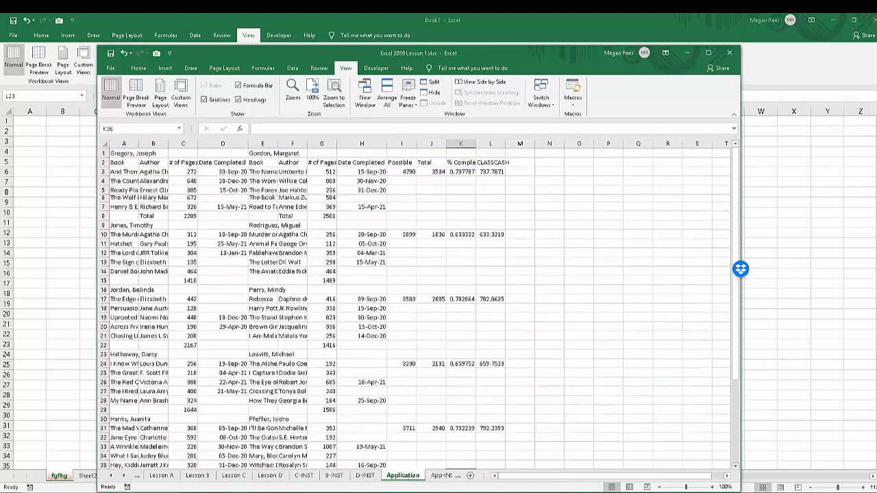
click(441, 475)
click(161, 475)
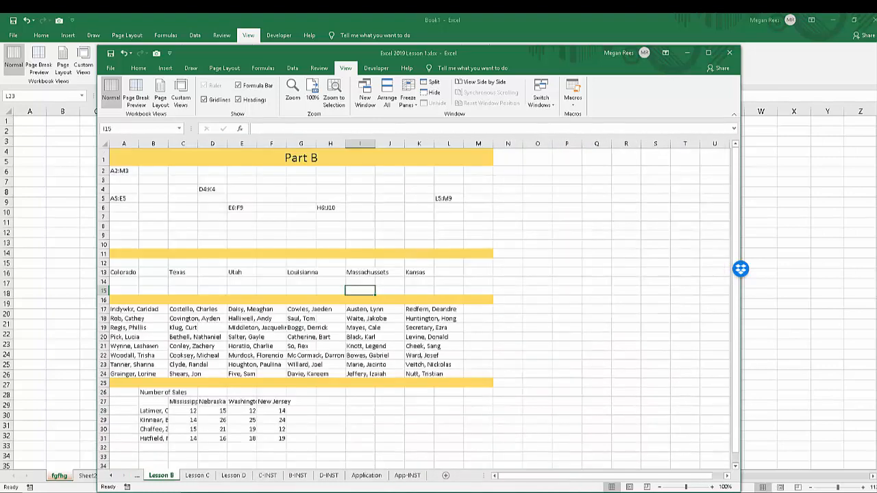
key(ctrl+Page_Up)
key(ctrl+Page_Up)
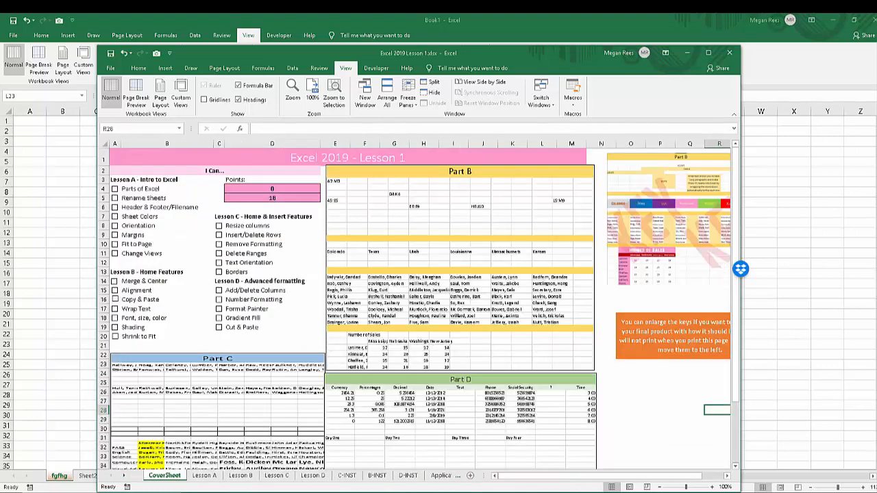
click(688, 53)
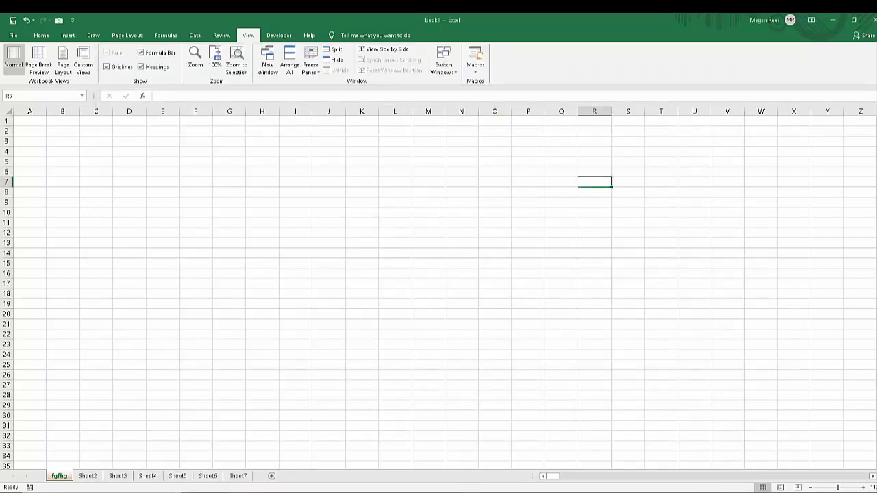
Widen column N and increase the height of row 6 to about 24.75 on the fgfhg sheet.
drag(478, 111, 527, 111)
drag(7, 177, 12, 237)
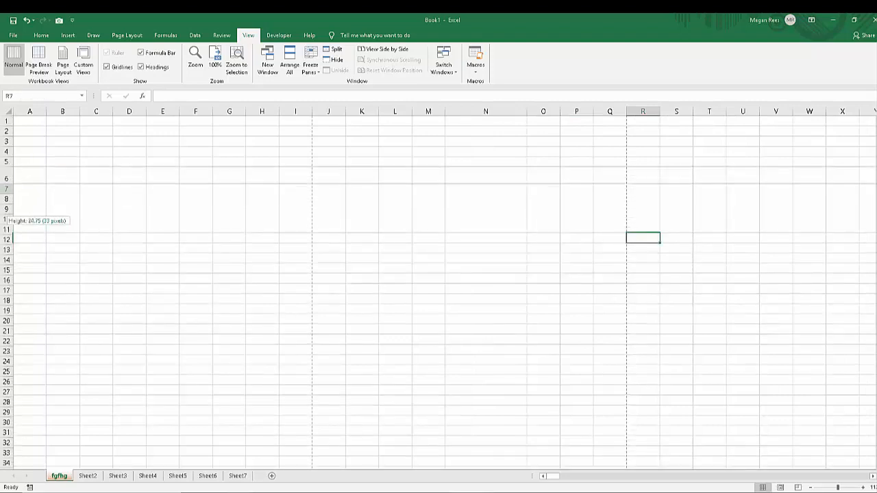
click(130, 219)
click(162, 176)
Enter "degergregerw" in cell A6 at font size 36 and increase row 6's height to fit the text.
click(30, 176)
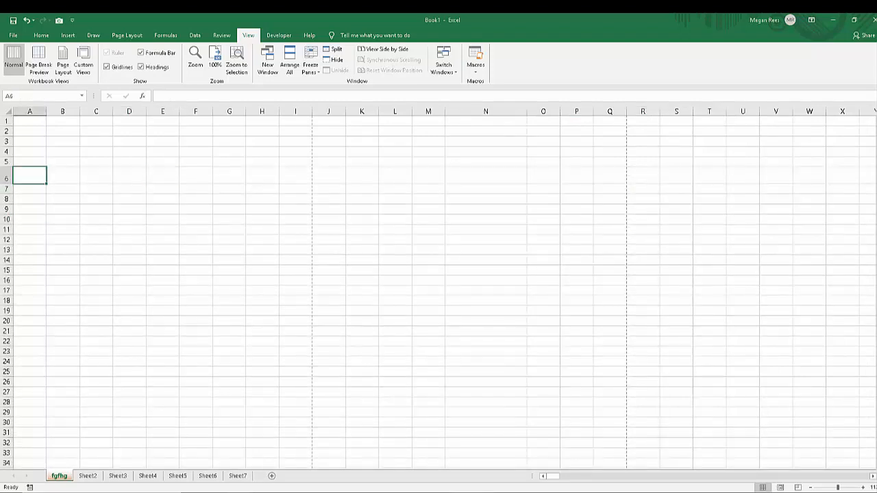
text(degergregerw)
key(Tab)
click(29, 176)
click(41, 35)
click(145, 53)
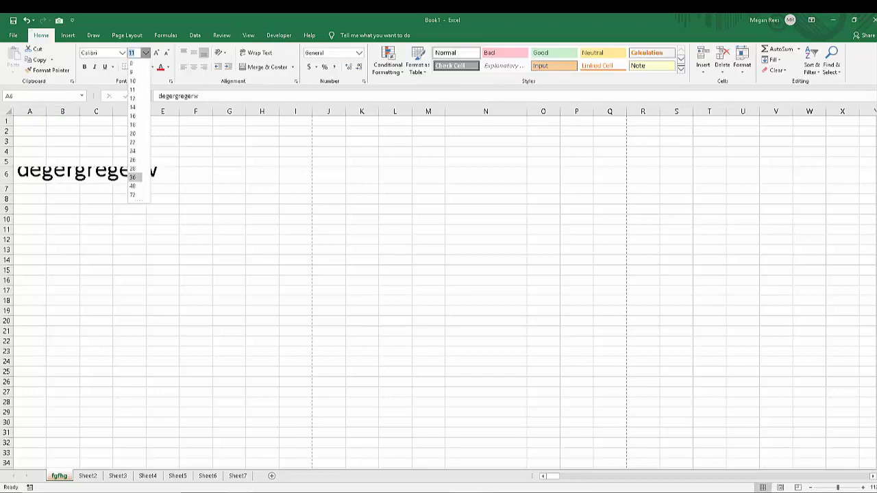
click(132, 177)
click(62, 229)
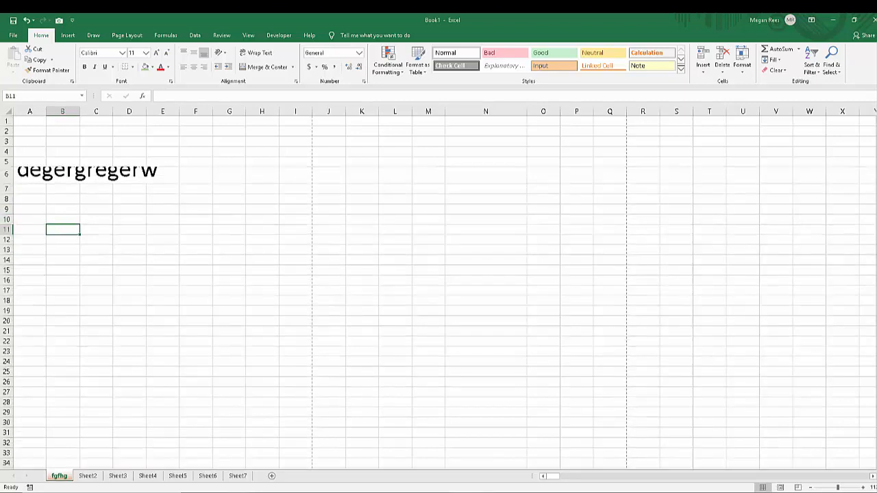
click(195, 264)
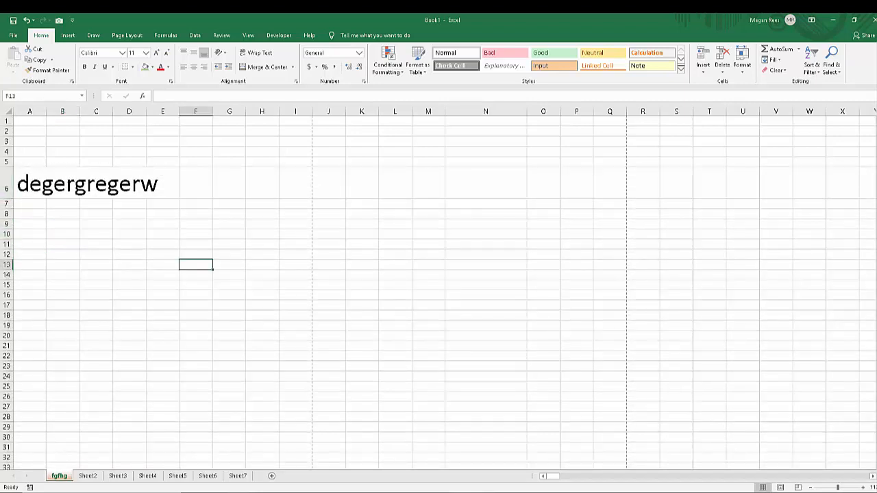
Remove the large sample text from row 6 and restore the row's standard height.
click(262, 162)
click(229, 294)
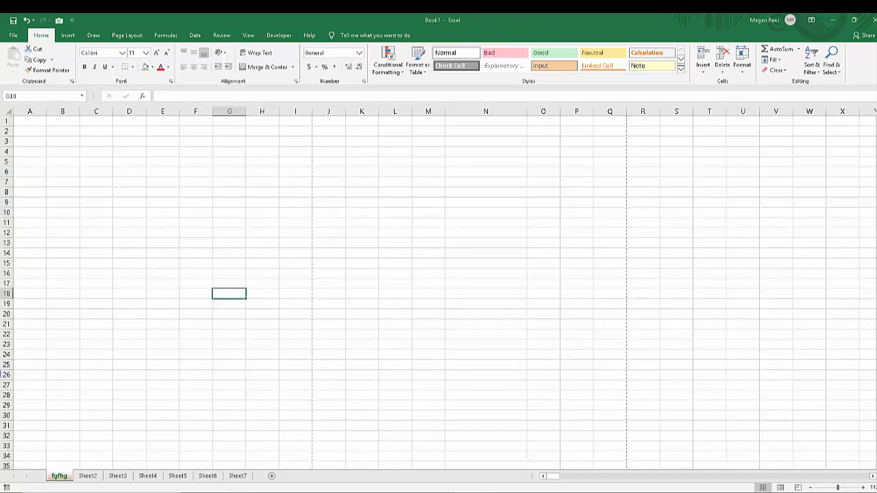
click(296, 232)
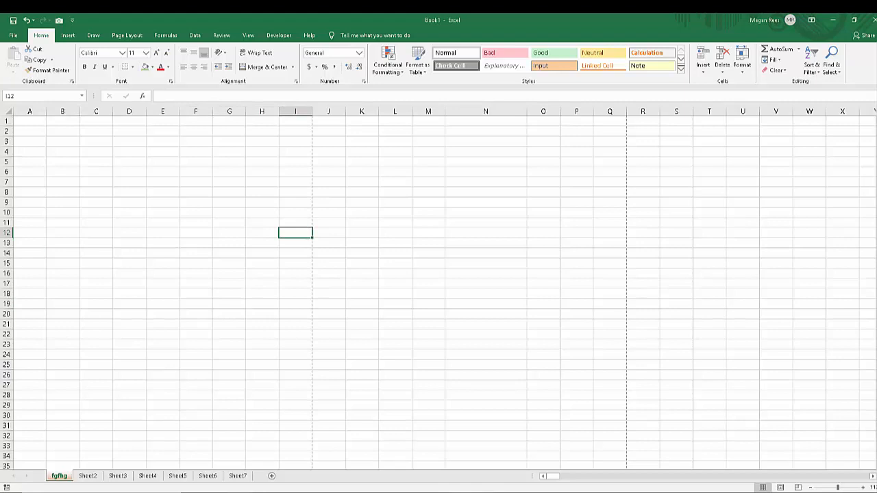
click(553, 476)
click(229, 273)
click(229, 192)
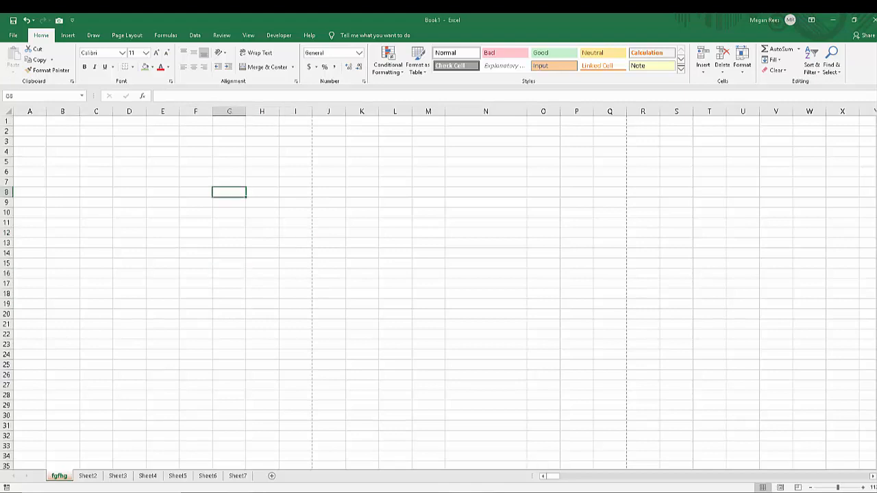
Bring the Americanlastnames workbook over the worksheet and generate new random name lists.
drag(0, 175, 403, 96)
scroll(354, 329, down, 6)
scroll(438, 302, up, 4)
click(444, 295)
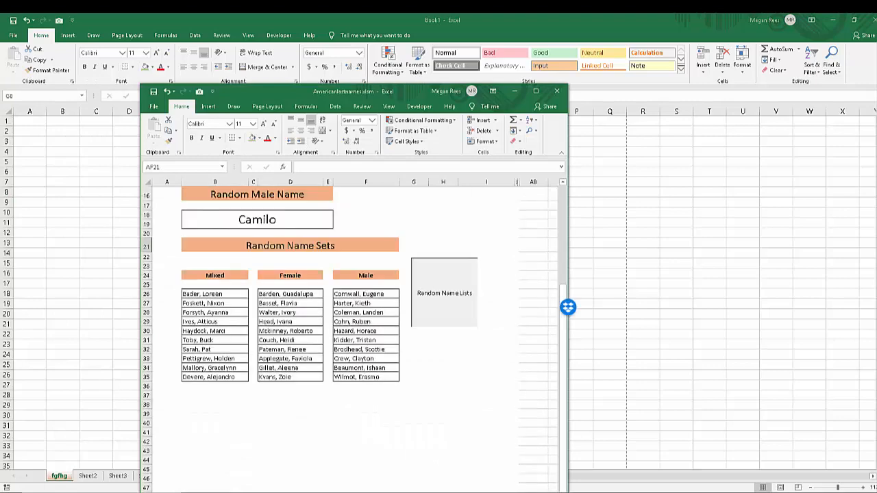
Copy the ten names in the Mixed list, B26:B35, and move the names workbook out of view.
scroll(411, 308, down, 5)
click(290, 312)
drag(214, 294, 214, 377)
key(ctrl+c)
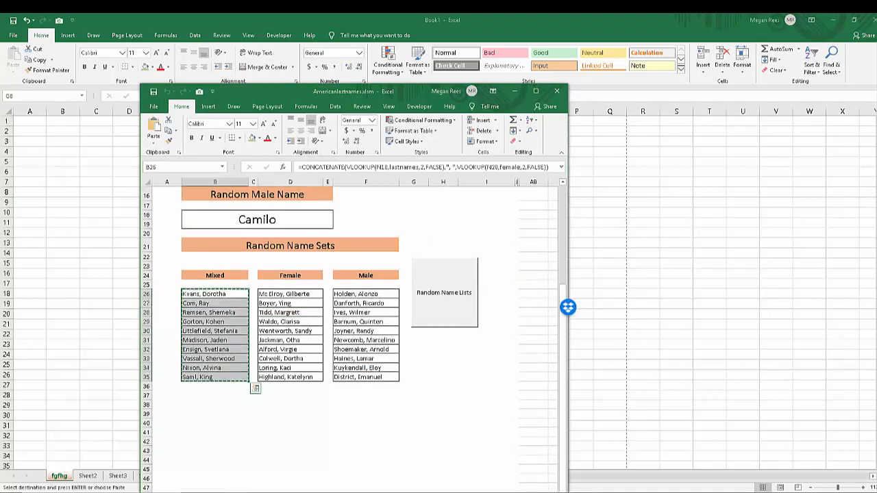
drag(267, 91, 0, 127)
Try a regular paste of the copied name cells starting at G8.
click(229, 192)
key(ctrl+v)
click(295, 263)
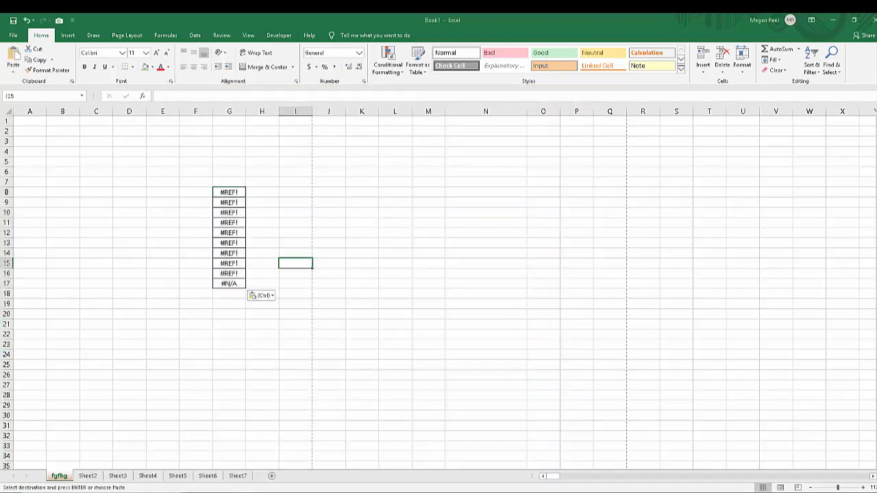
key(ctrl+z)
Paste the copied names as values only, starting at cell G8.
right_click(230, 194)
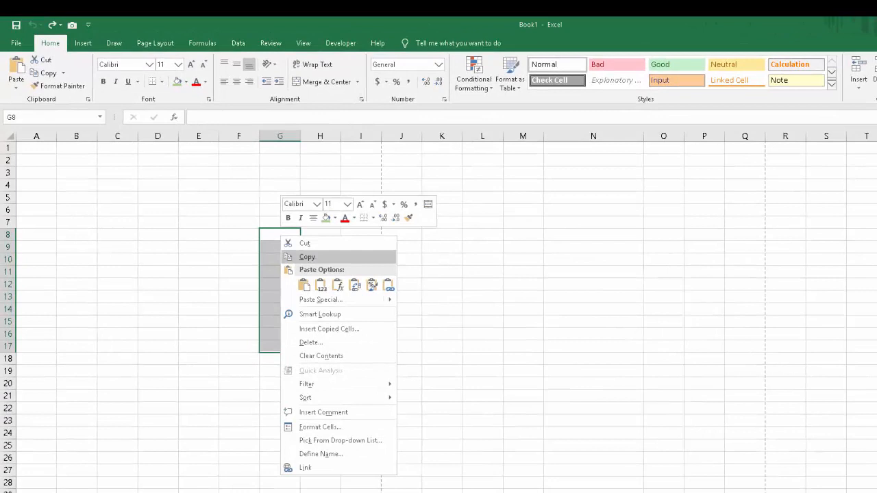
click(321, 285)
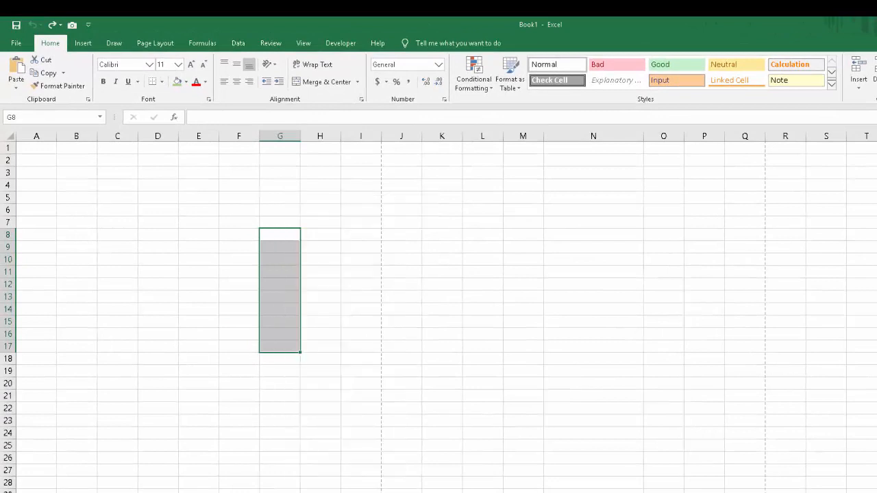
click(402, 296)
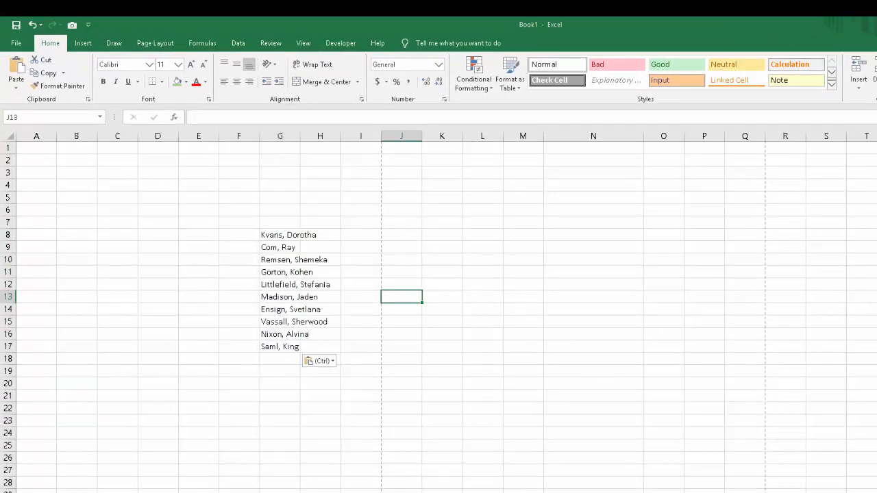
Step through the cells in columns H and G to examine which cells hold the overflowing names.
click(320, 235)
key(Down)
key(Down)
key(Down)
key(Down)
key(Down)
key(Down)
key(Down)
key(Down)
key(Down)
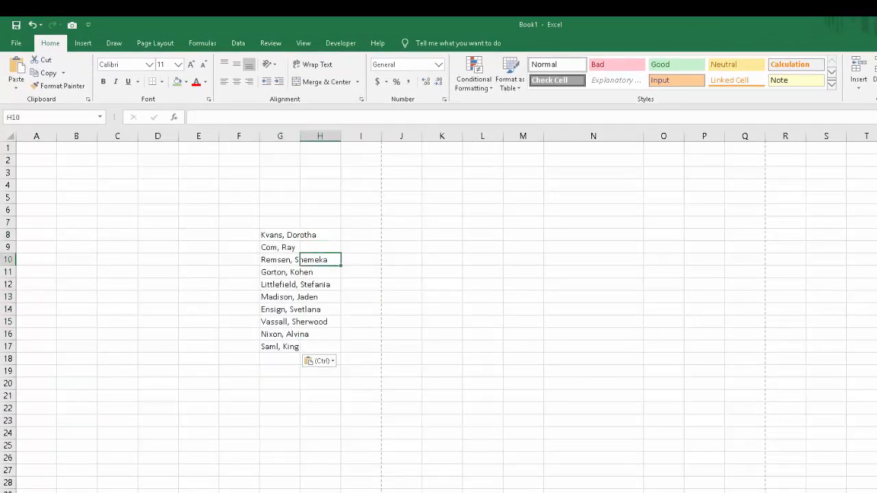
key(Up)
key(Up)
key(Up)
key(Up)
key(Up)
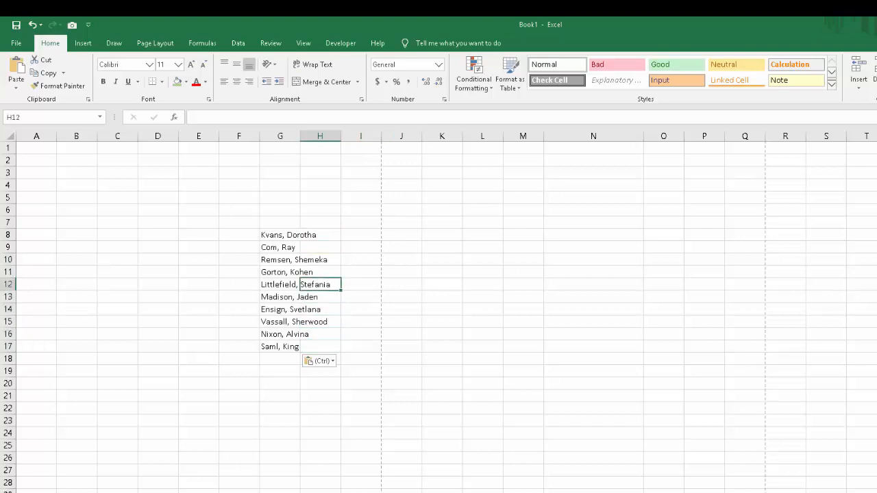
key(Up)
key(Up)
key(Up)
key(Left)
key(Down)
key(Down)
key(Down)
key(Down)
key(Down)
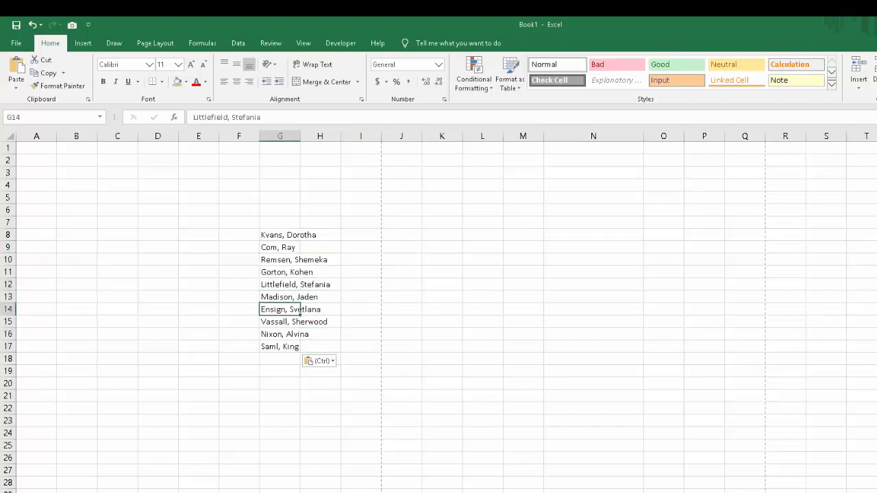
Widen column G to fit the longest name in the list.
mouse_move(300, 136)
mouse_down()
mouse_move(341, 135)
mouse_move(300, 135)
mouse_up()
click(300, 458)
key(ctrl+z)
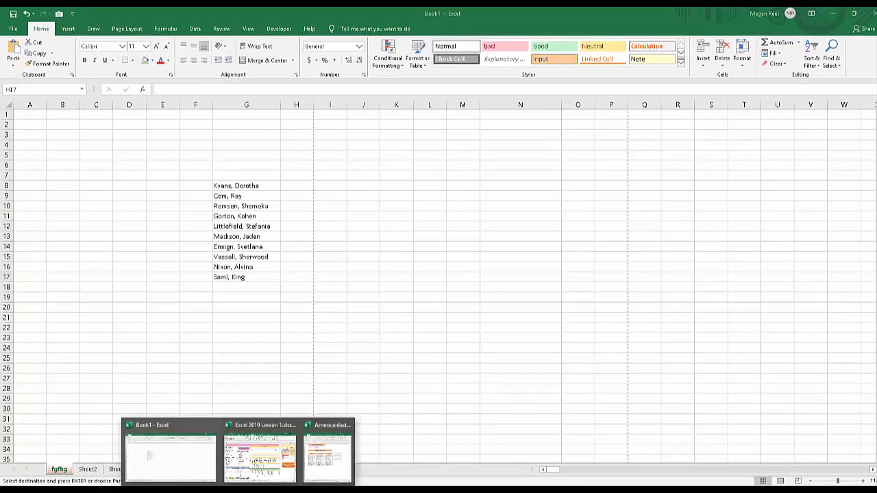
Switch to the Excel 2019 Lesson 1 workbook and look through the answer choices for B4 on its Lesson A sheet.
click(260, 448)
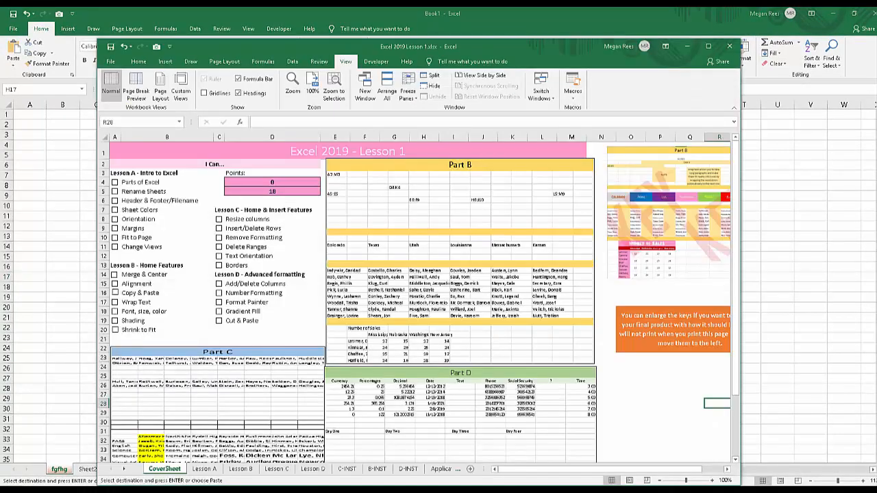
key(ctrl+Page_Down)
click(160, 182)
click(200, 183)
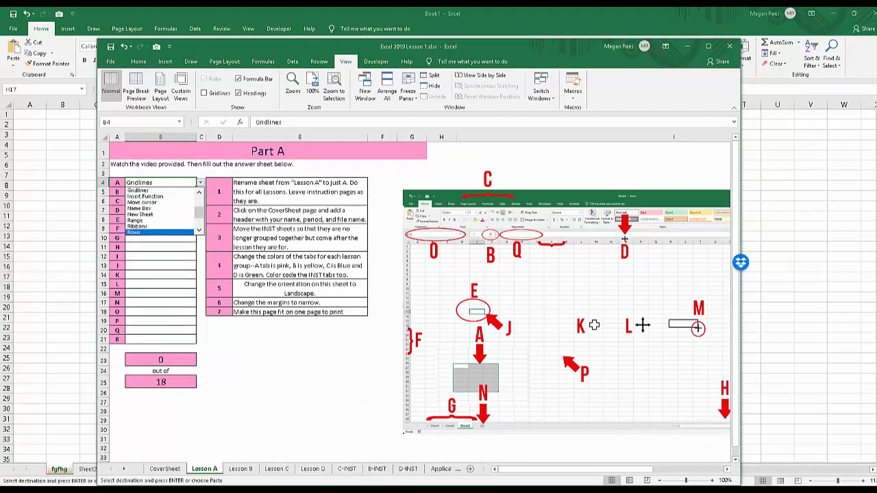
click(300, 402)
click(300, 402)
Review the score cells and numbered instructions on the Lesson A sheet, then move the lesson workbook out of view.
click(160, 360)
click(161, 392)
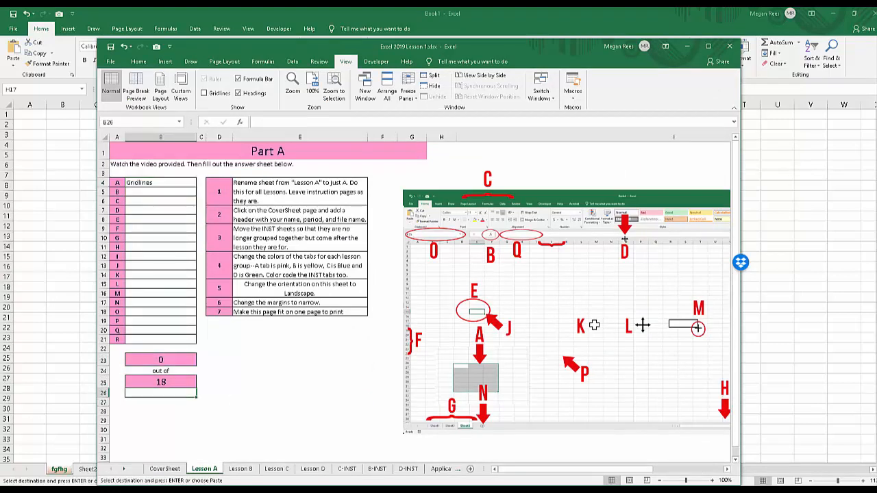
click(160, 371)
click(161, 382)
click(300, 339)
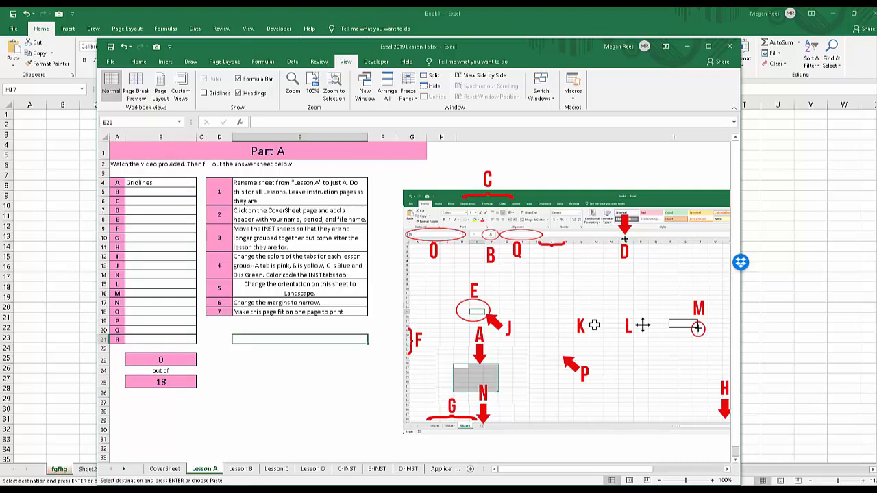
drag(300, 192, 300, 313)
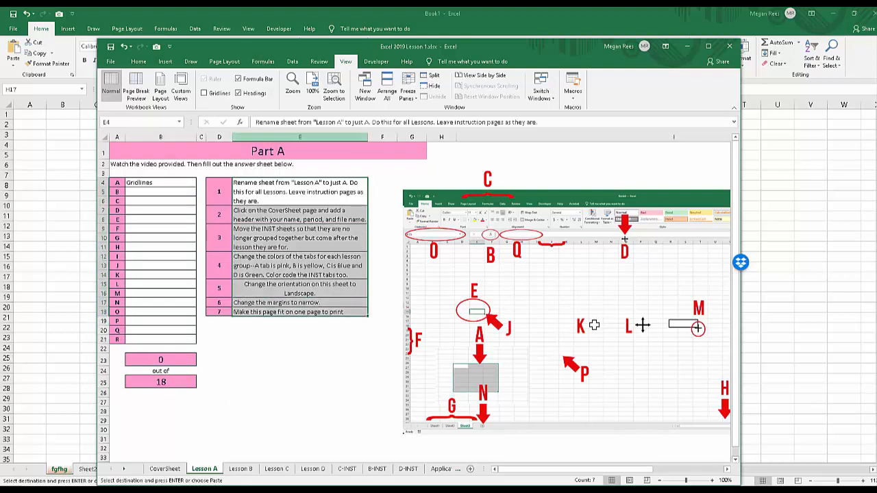
drag(426, 47, 0, 68)
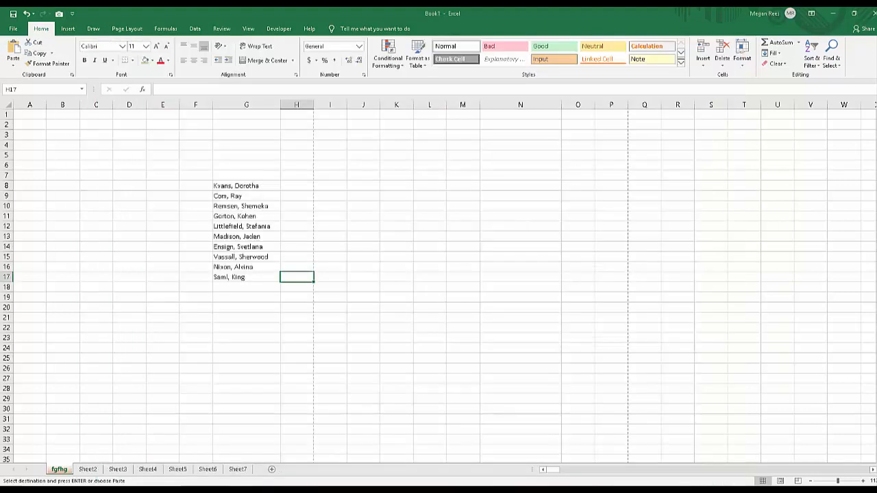
Rename the fgfhg sheet as fhf and Sheet2 as ffg.
double_click(59, 469)
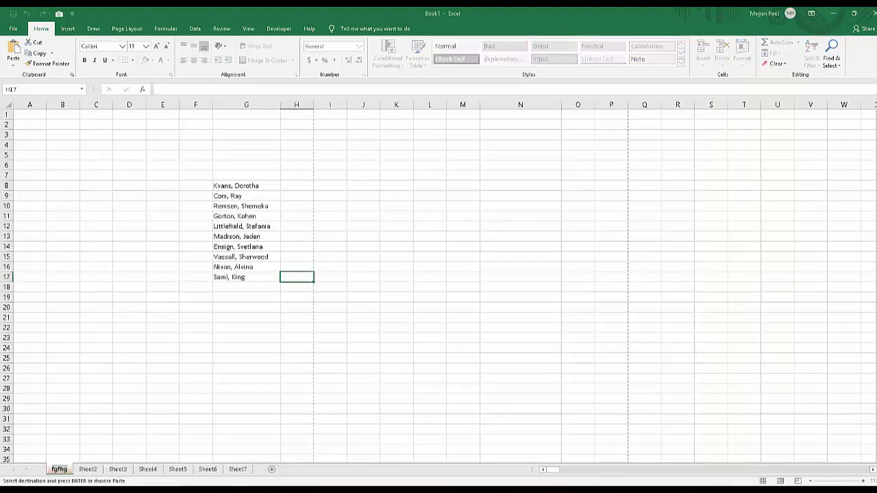
text(fhf)
double_click(80, 469)
text(ffg)
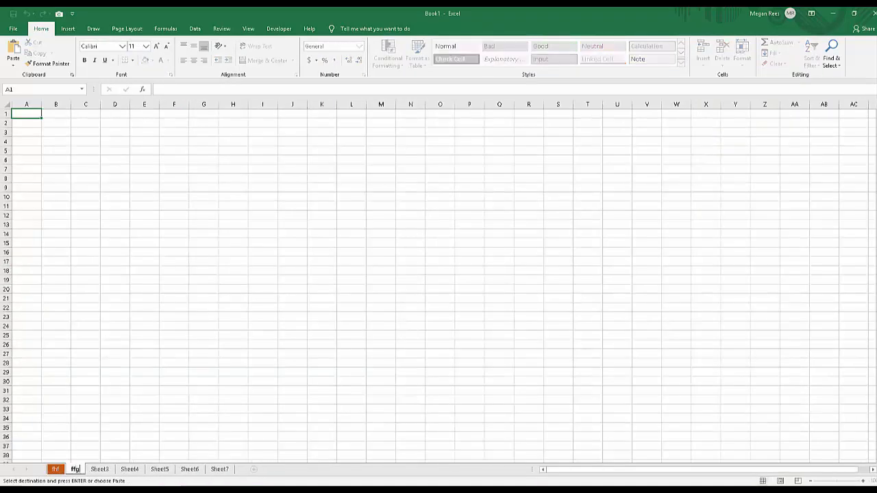
Try to rename Sheet3 with the duplicate name ffg, and name it dcd instead.
double_click(100, 469)
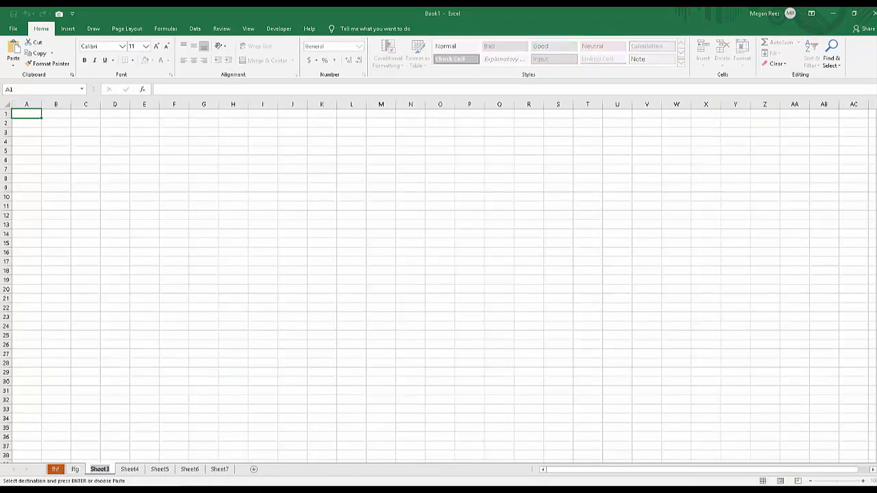
text(ffg)
key(Return)
key(Return)
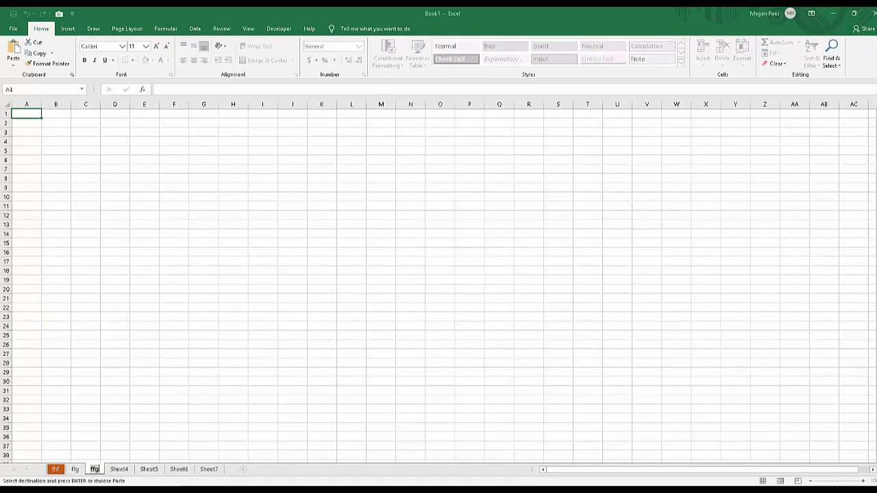
text(dcd)
click(293, 408)
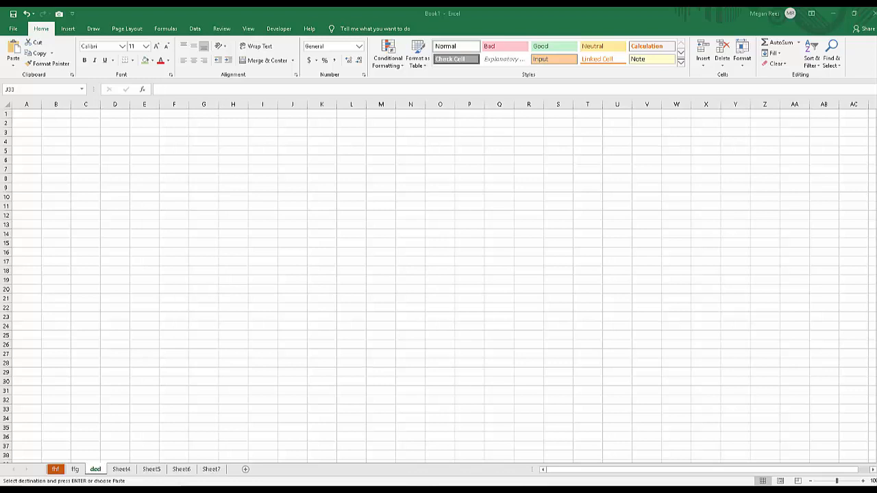
Cancel the pending copy and move the fhf sheet between Sheet5 and Sheet6.
click(56, 470)
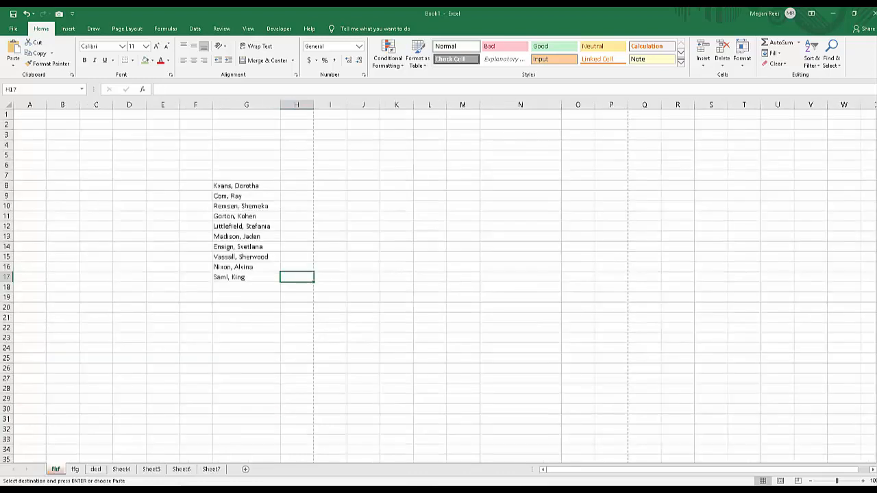
key(Escape)
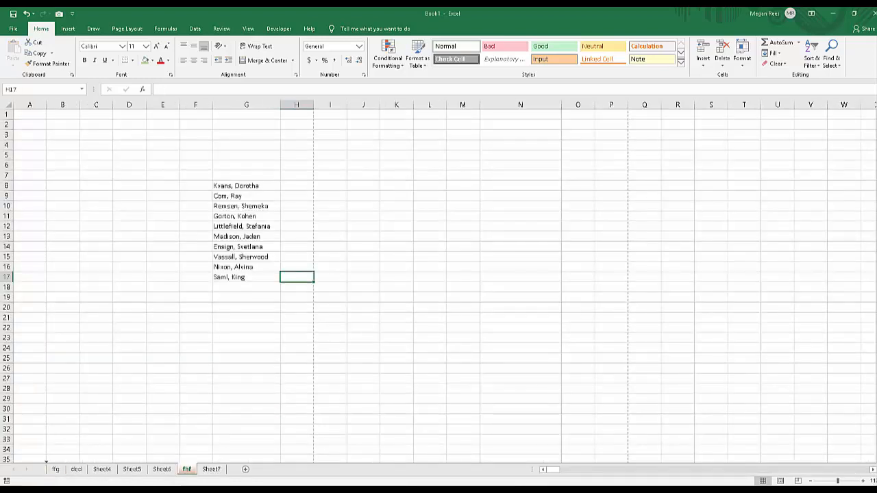
drag(56, 469, 158, 469)
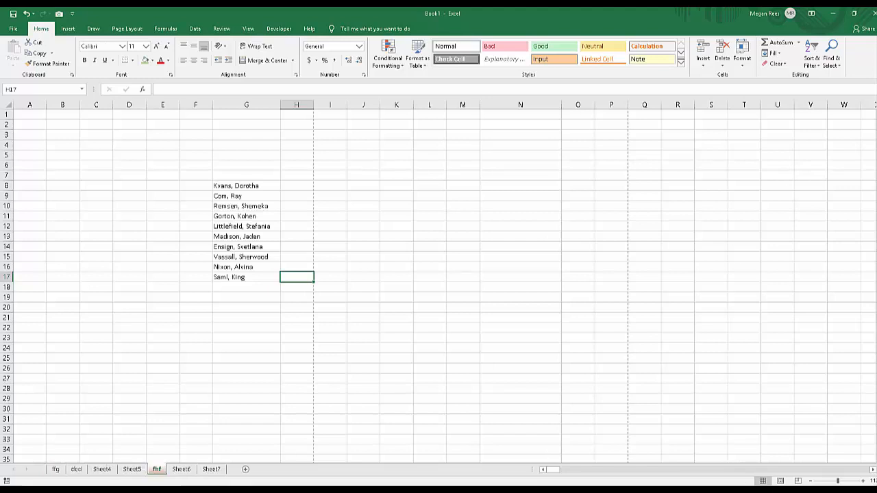
double_click(157, 469)
click(162, 449)
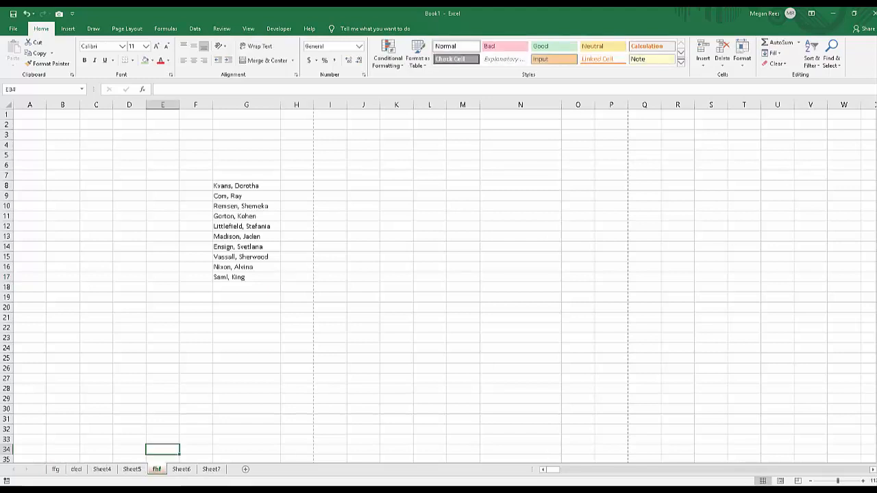
Set the fhf sheet's tab color to light gray and view it from the neighboring sheets.
right_click(157, 469)
mouse_move(189, 427)
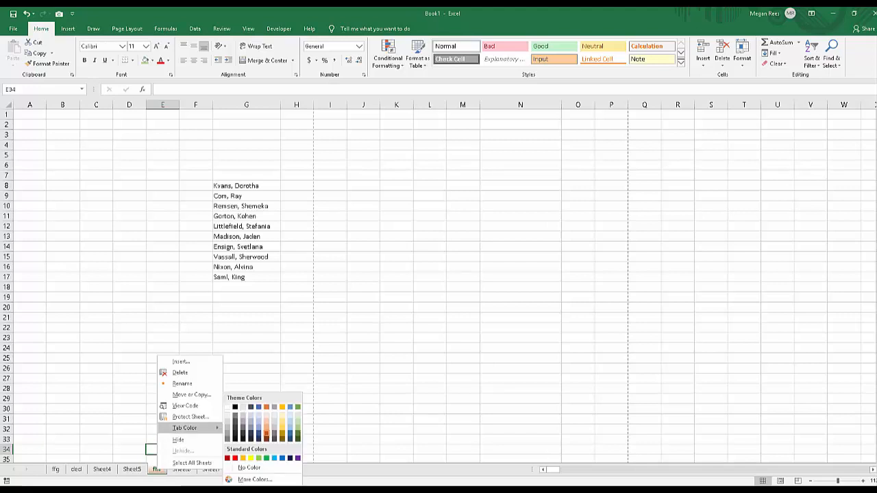
click(274, 422)
click(210, 469)
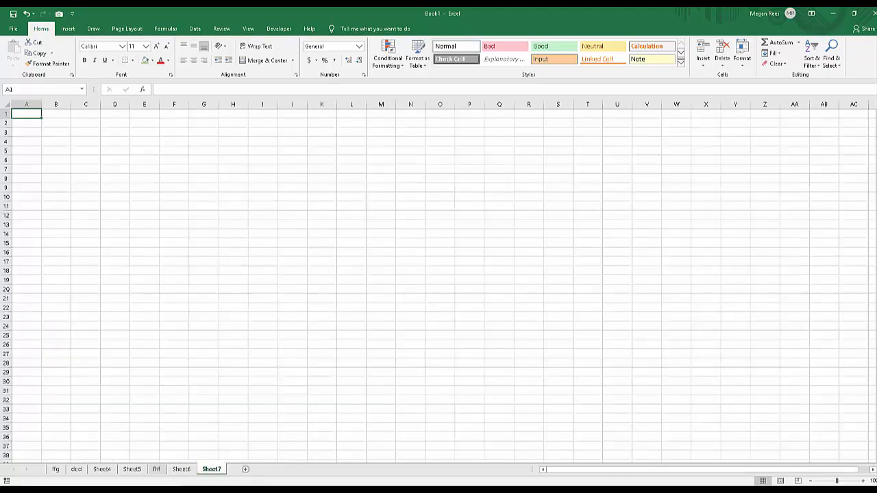
click(181, 469)
click(132, 469)
Change the fhf sheet's tab color to black.
right_click(157, 469)
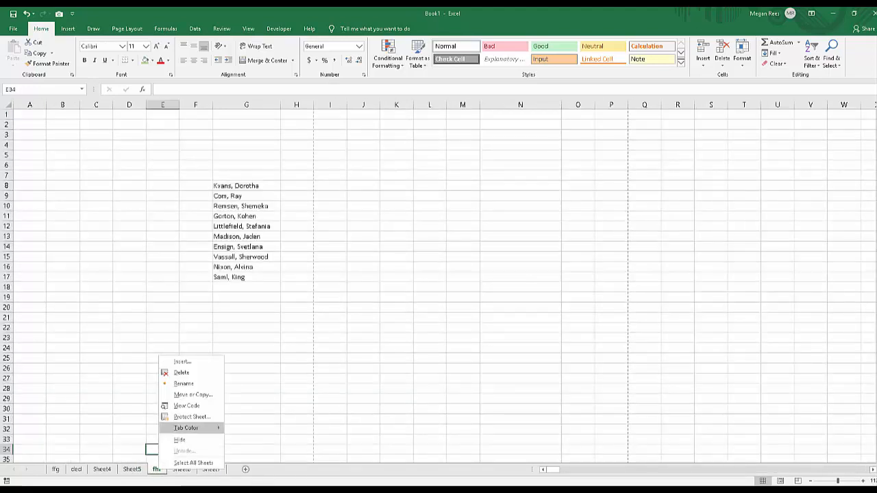
mouse_move(188, 427)
click(236, 434)
View the fhf sheet's tab color from Sheet5 and select cell K16.
right_click(132, 469)
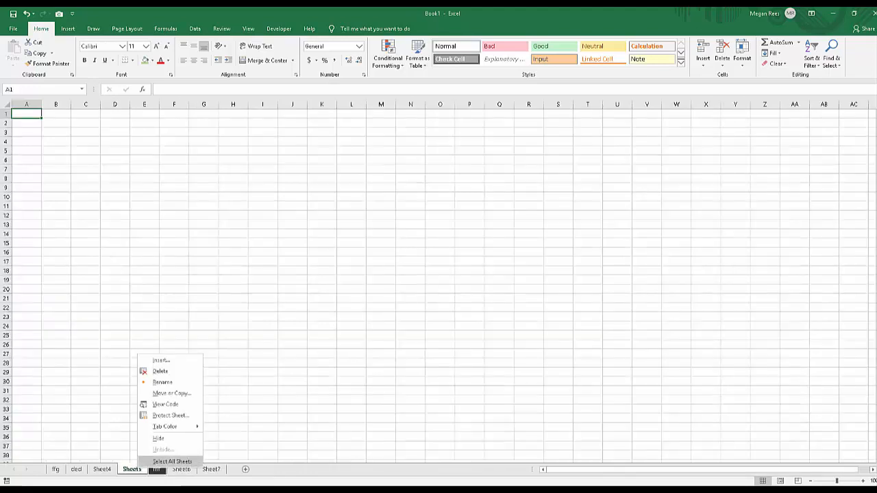
click(262, 434)
click(351, 372)
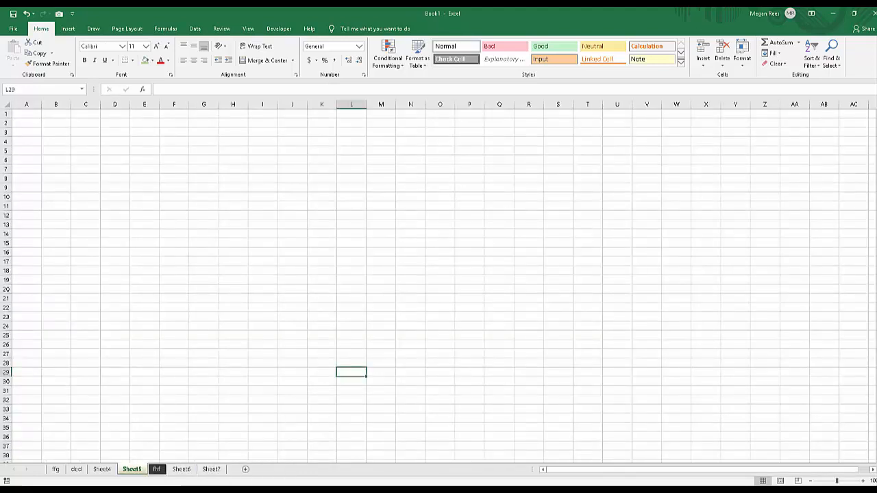
click(352, 308)
click(322, 252)
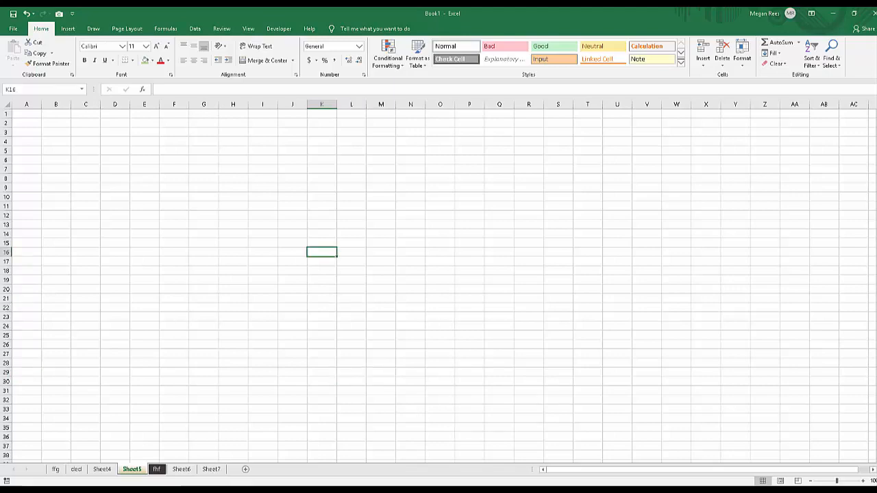
Switch to the Excel 2019 Lesson 1 workbook, open its CoverSheet and maximize the window.
drag(0, 125, 473, 84)
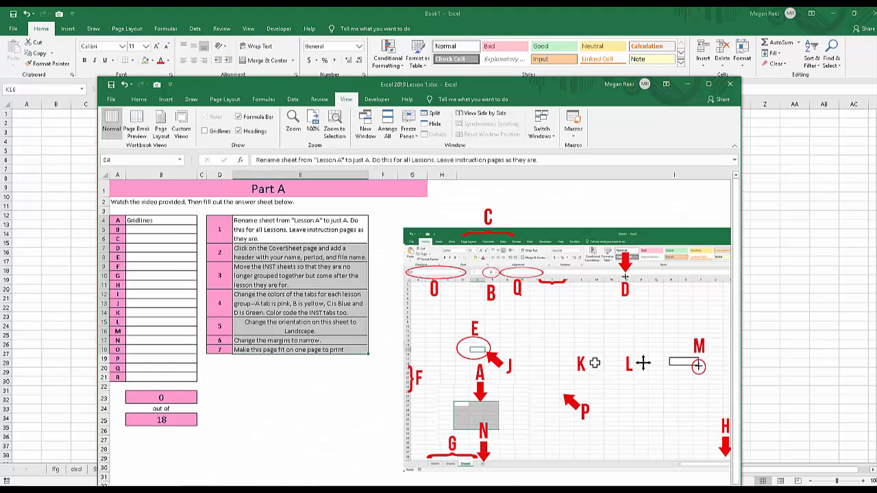
drag(365, 84, 396, 23)
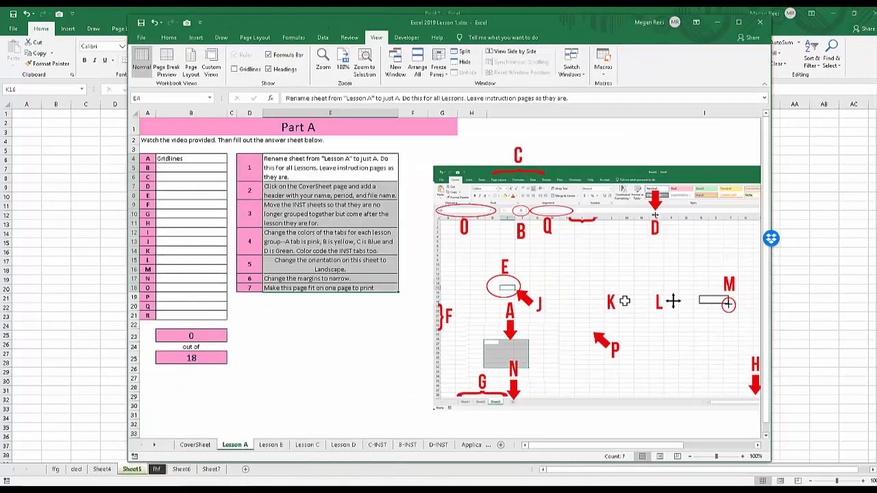
click(196, 445)
click(738, 22)
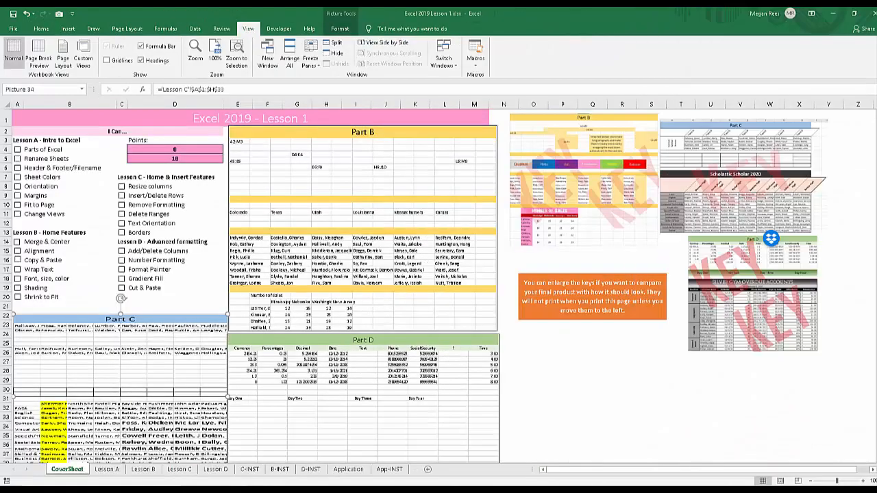
Deselect the picture on the CoverSheet, check the sheet's print preview and return to the worksheet.
click(562, 361)
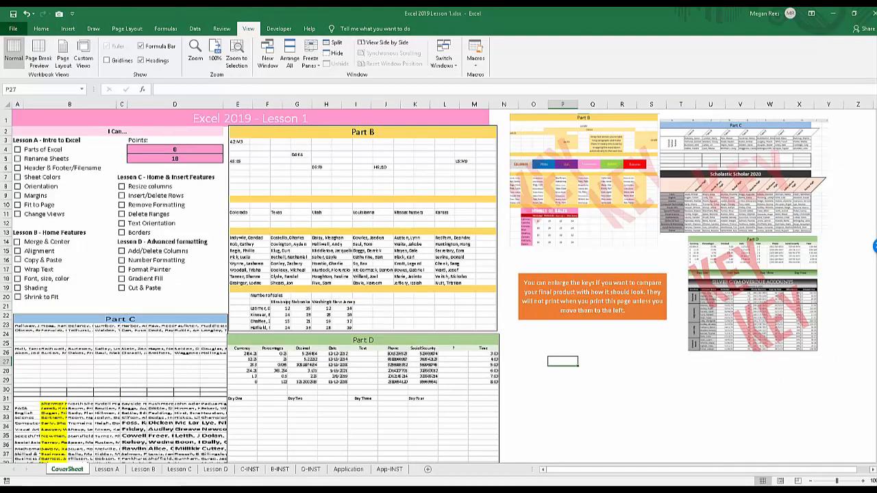
click(13, 28)
click(26, 188)
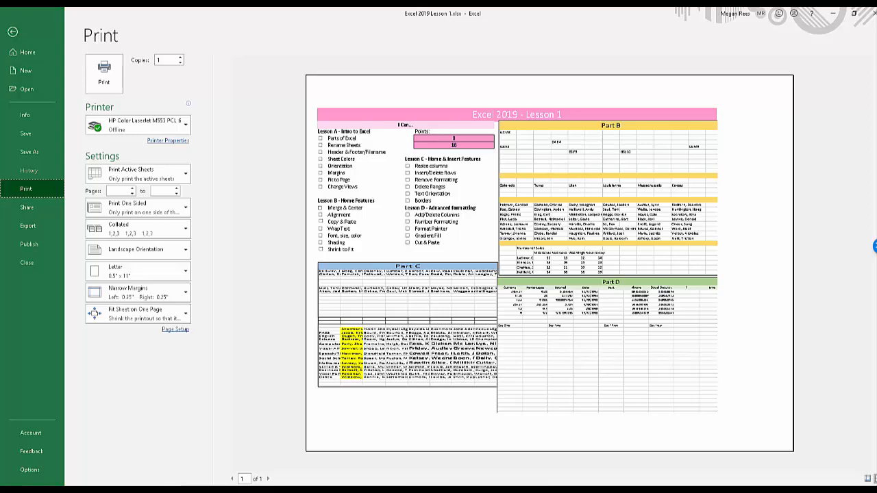
click(12, 31)
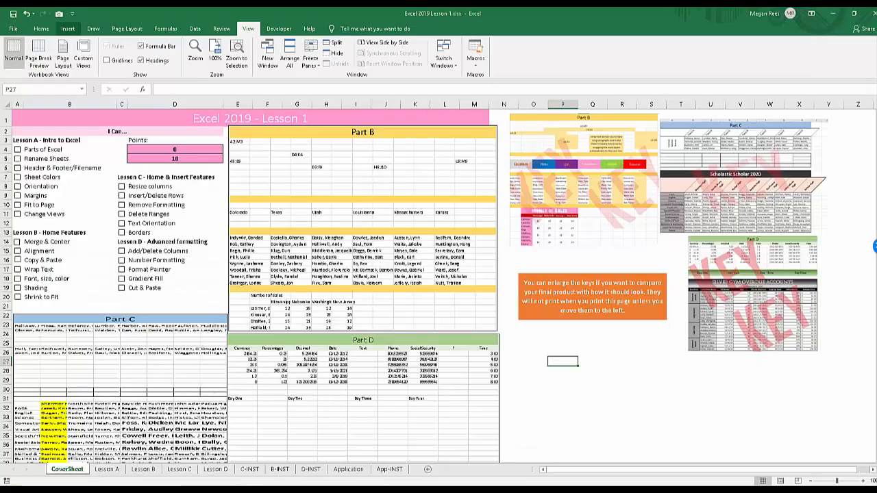
Insert a page header on the CoverSheet and enter the author's full name in its left section.
click(68, 28)
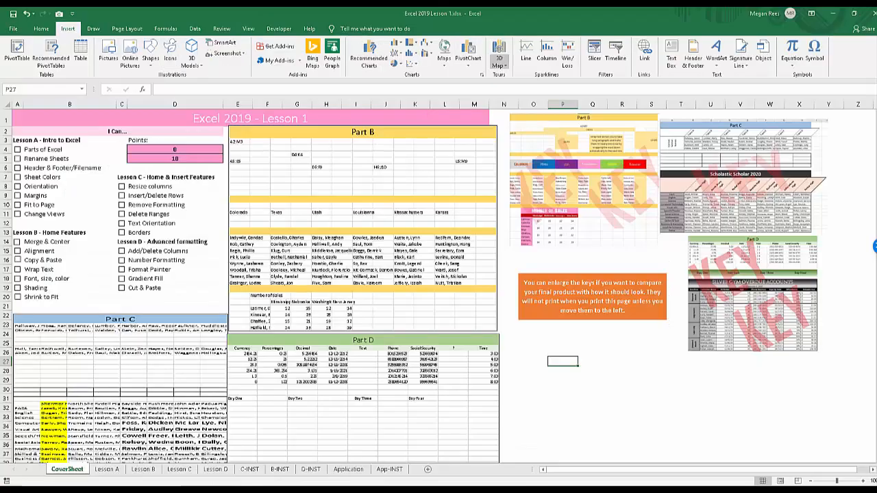
click(693, 54)
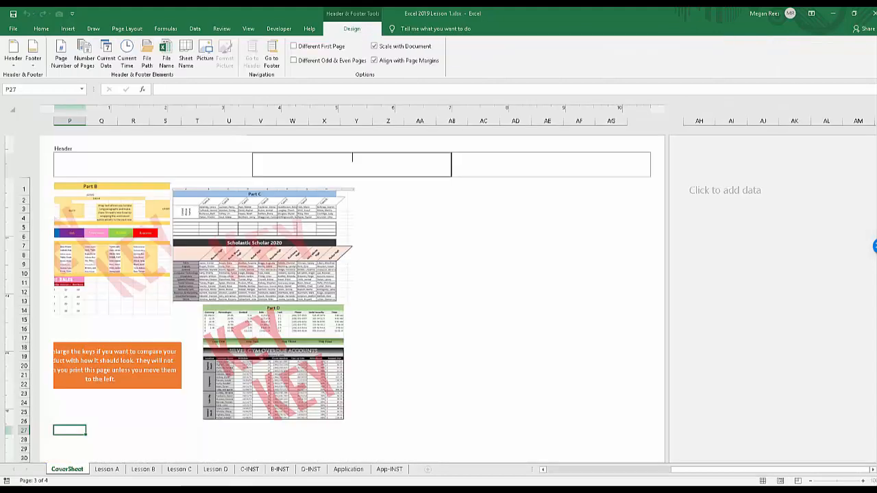
click(152, 164)
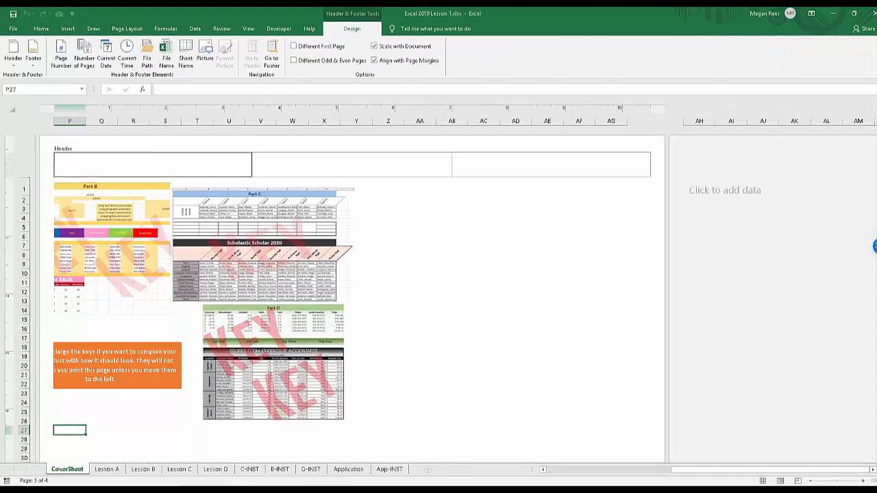
Enter Period 3 in the center section of the CoverSheet header.
key(Tab)
text(Period 2)
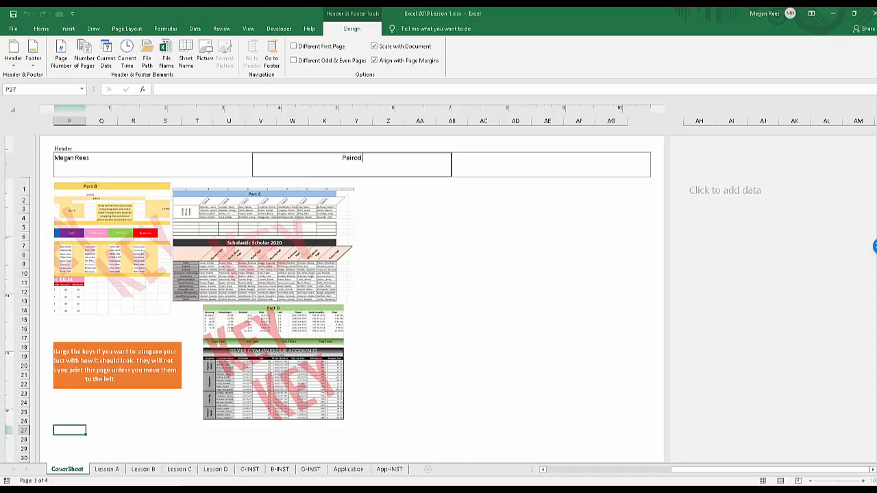
key(BackSpace)
key(BackSpace)
key(BackSpace)
key(BackSpace)
key(BackSpace)
text(ido)
key(BackSpace)
key(BackSpace)
key(BackSpace)
text(od 3)
Insert the automatic File Name element in the right section of the header and leave header editing.
key(Tab)
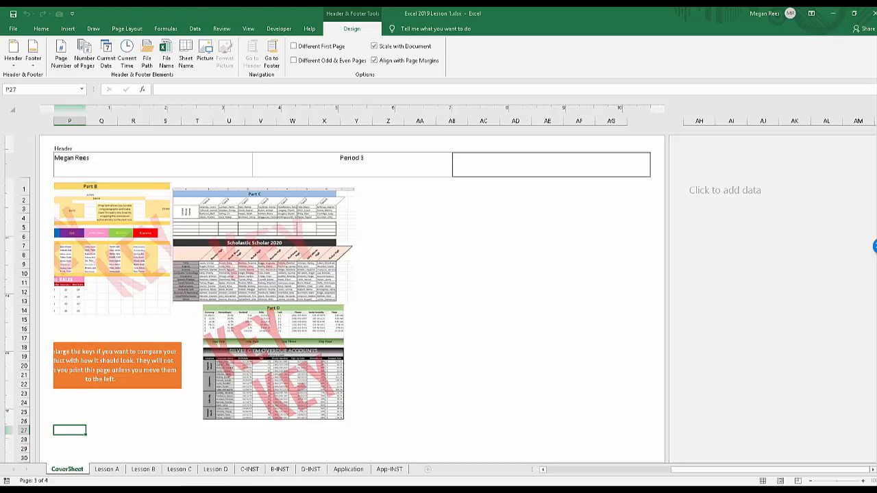
click(166, 52)
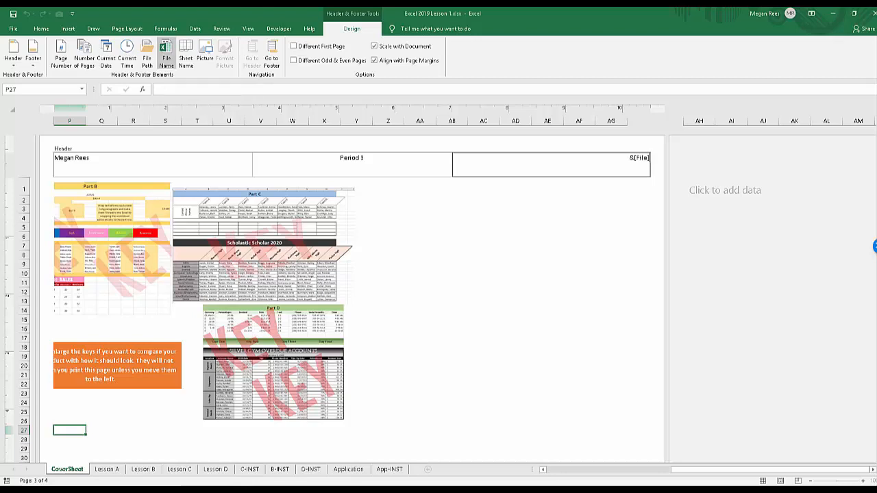
click(548, 200)
click(615, 158)
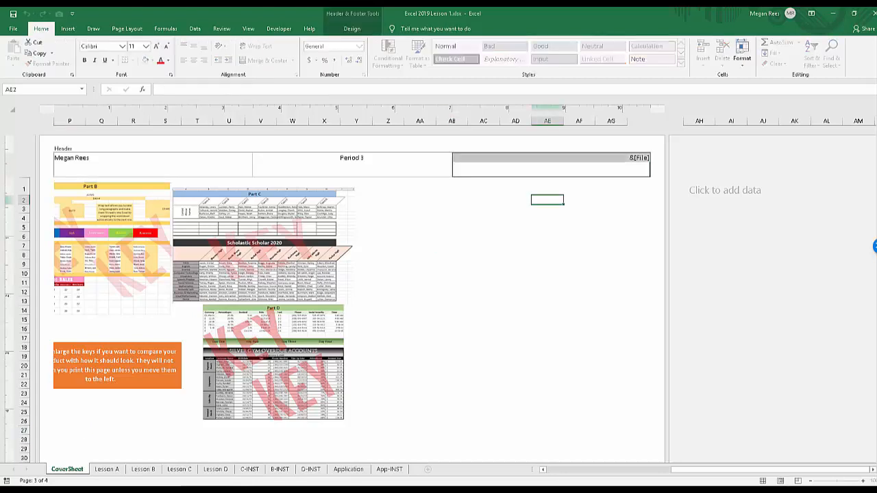
click(579, 218)
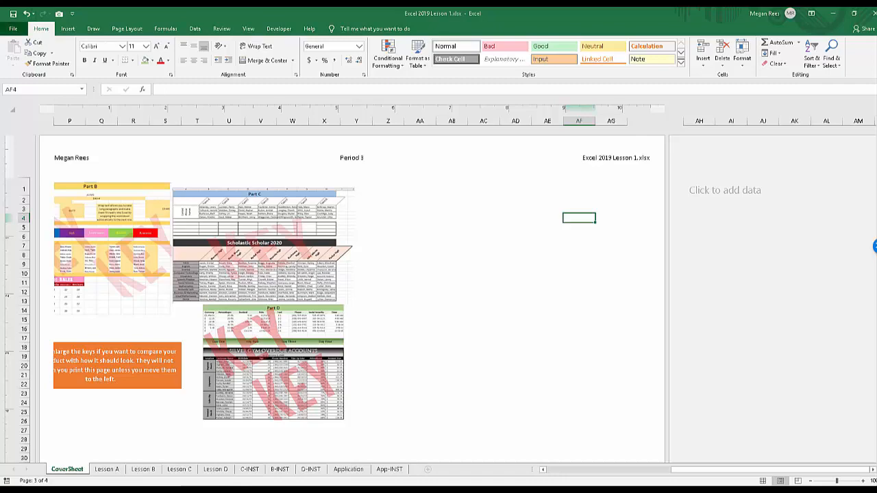
Show how to save the workbook as Excel 2019 Lesson 1 - MR.xlsx, and cancel without saving.
click(13, 28)
click(30, 152)
click(119, 190)
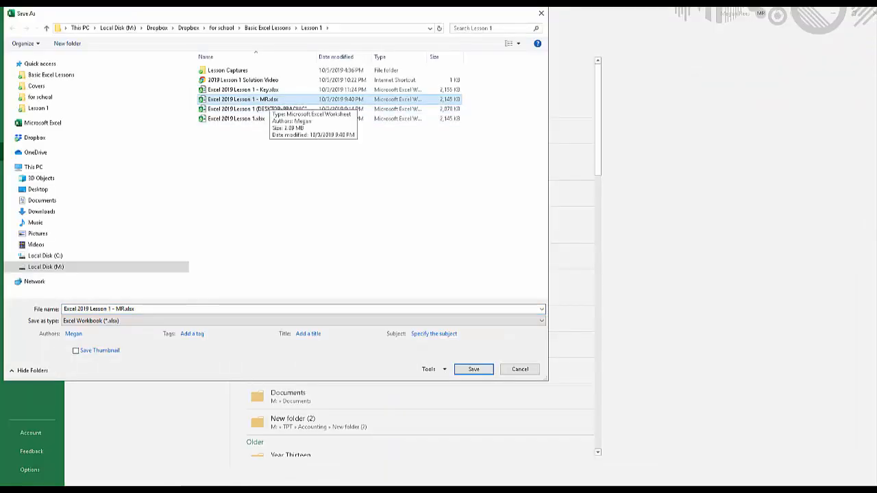
click(520, 369)
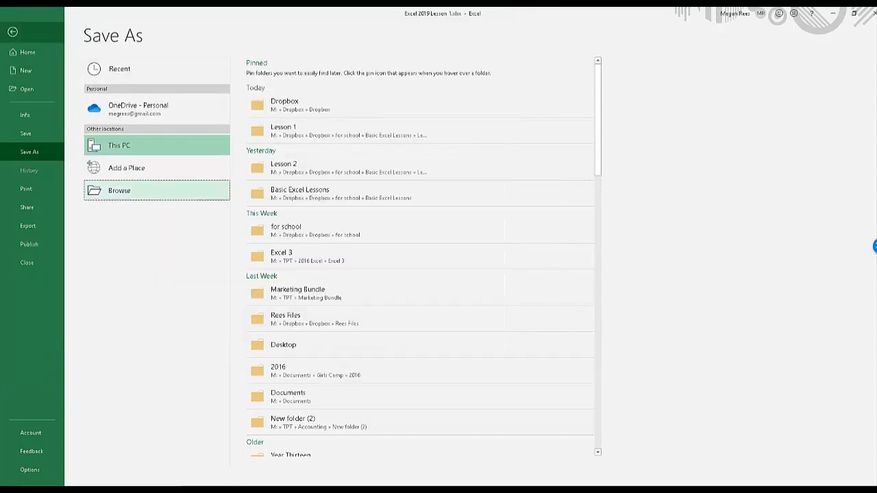
click(12, 32)
Go to the CoverSheet's first page and examine the left, center and right sections of its header.
click(610, 187)
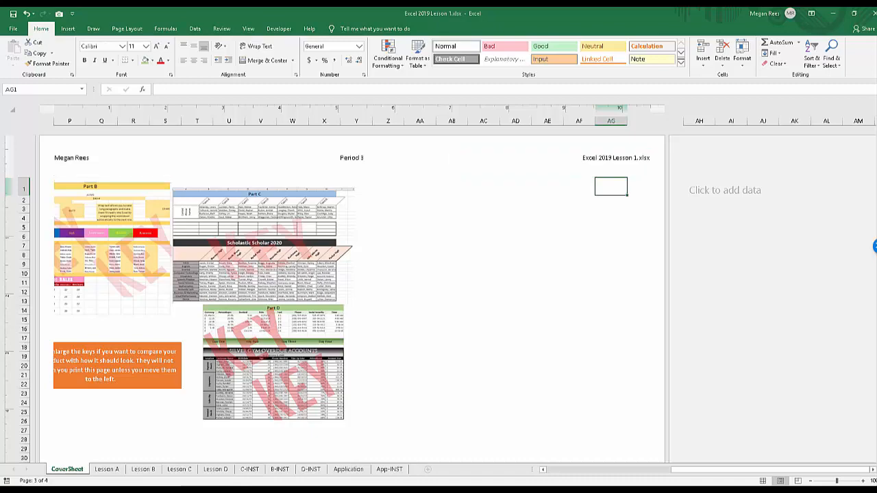
click(484, 282)
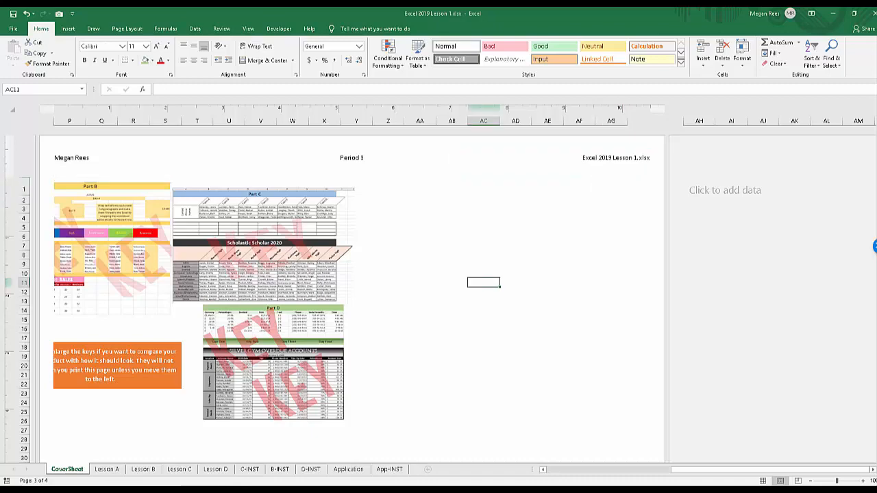
scroll(352, 274, down, 5)
scroll(352, 274, up, 5)
mouse_move(770, 470)
mouse_down()
mouse_move(688, 470)
mouse_move(770, 470)
mouse_up()
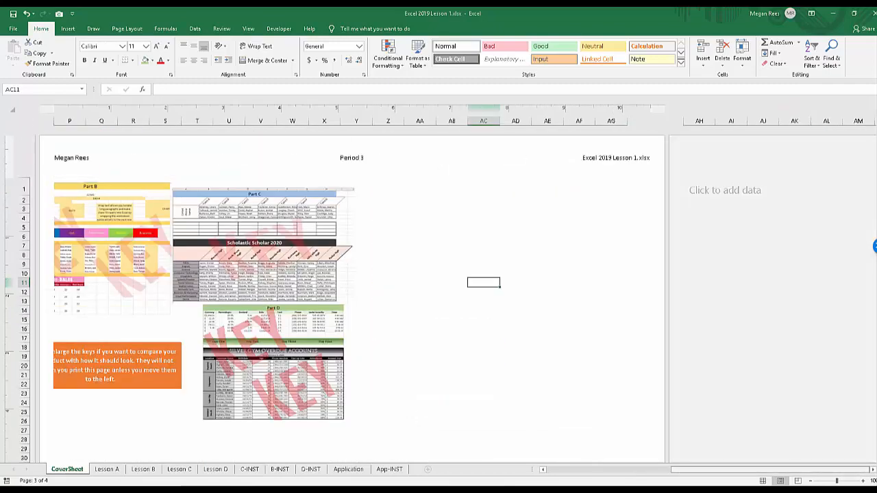
drag(770, 470, 647, 470)
click(153, 163)
click(352, 163)
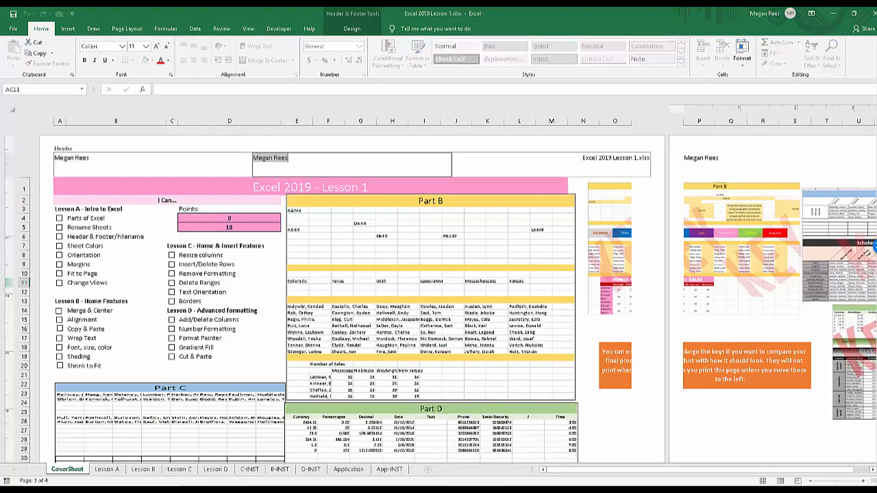
click(551, 163)
click(480, 250)
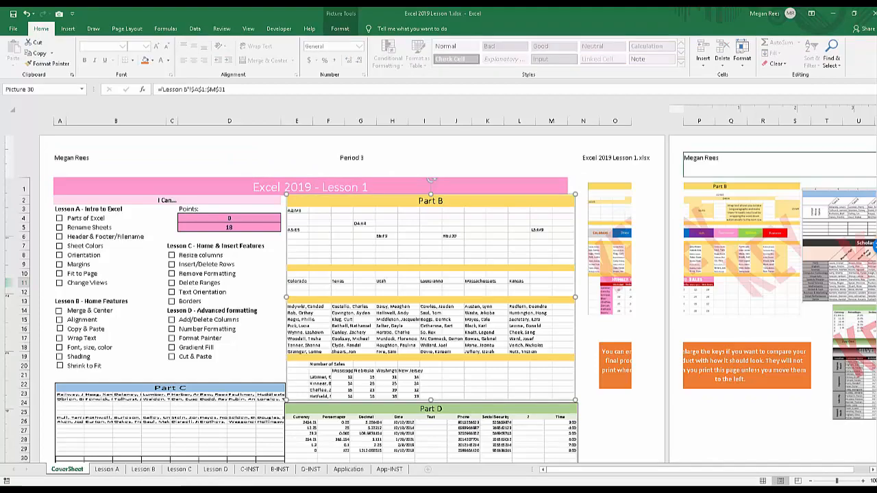
Check the header in the CoverSheet's print preview and return to the worksheet.
click(13, 28)
click(26, 189)
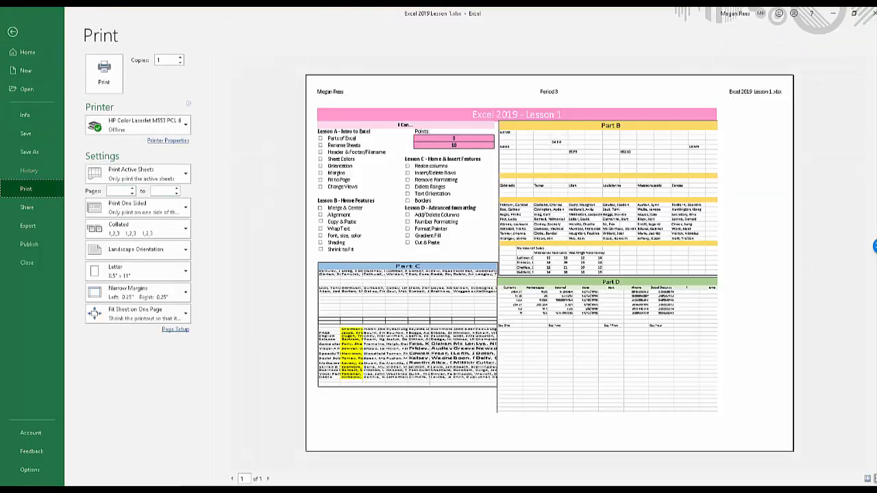
click(12, 32)
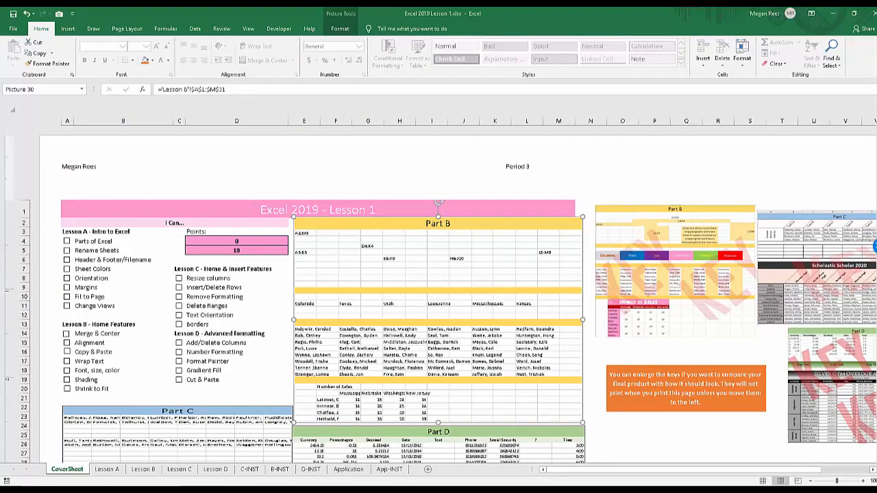
Switch the CoverSheet from Page Layout to Normal view and select cell Q28.
click(24, 250)
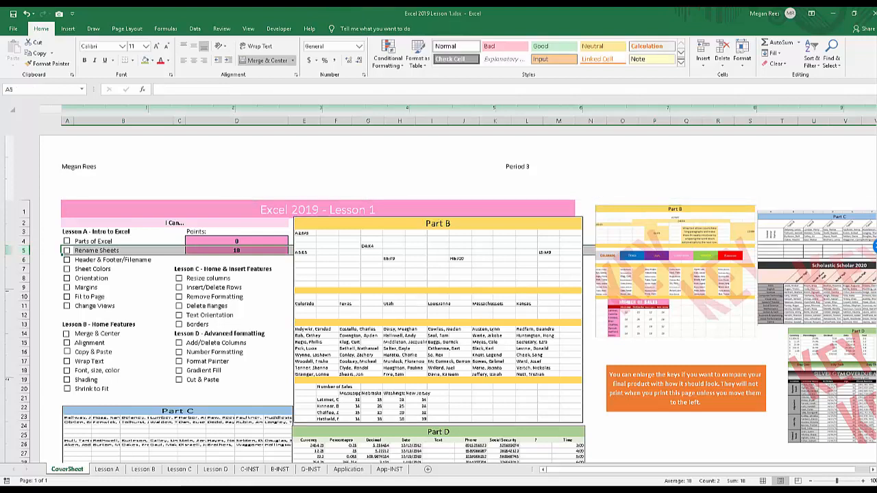
click(248, 29)
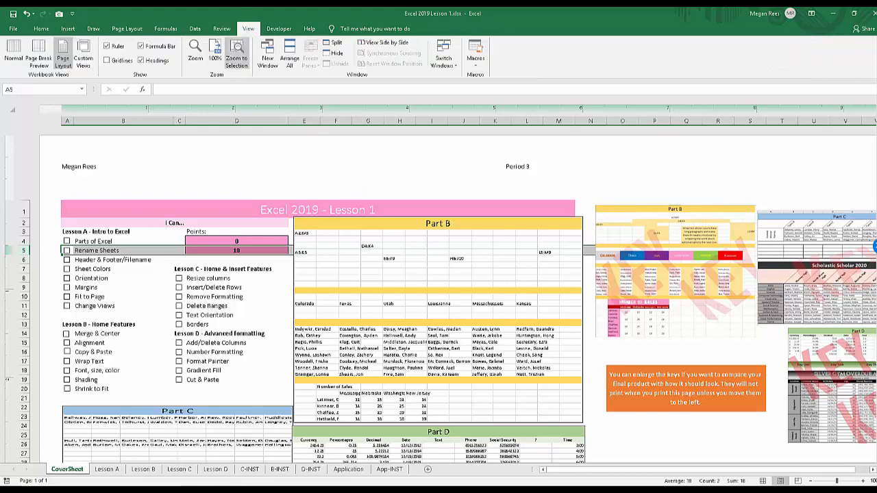
click(179, 269)
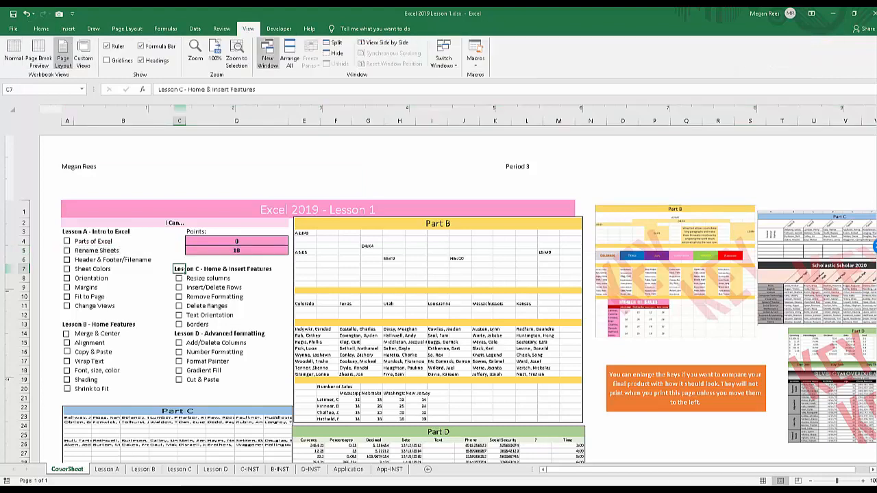
click(13, 53)
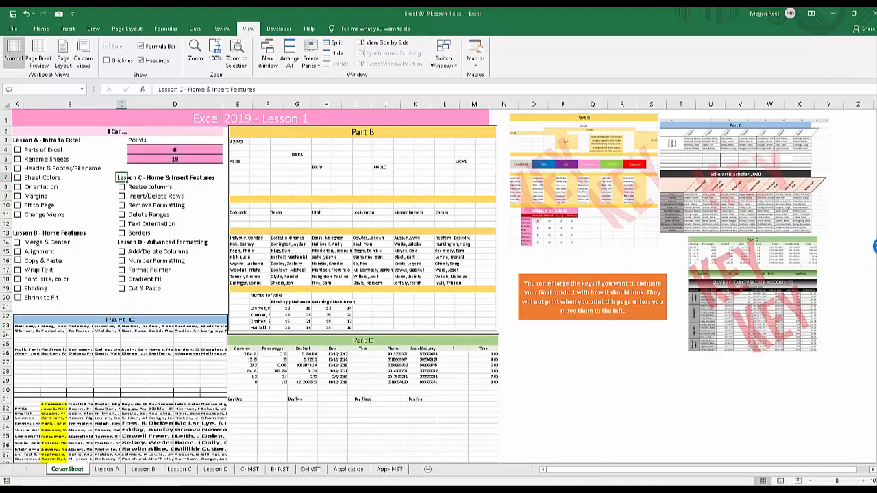
click(592, 370)
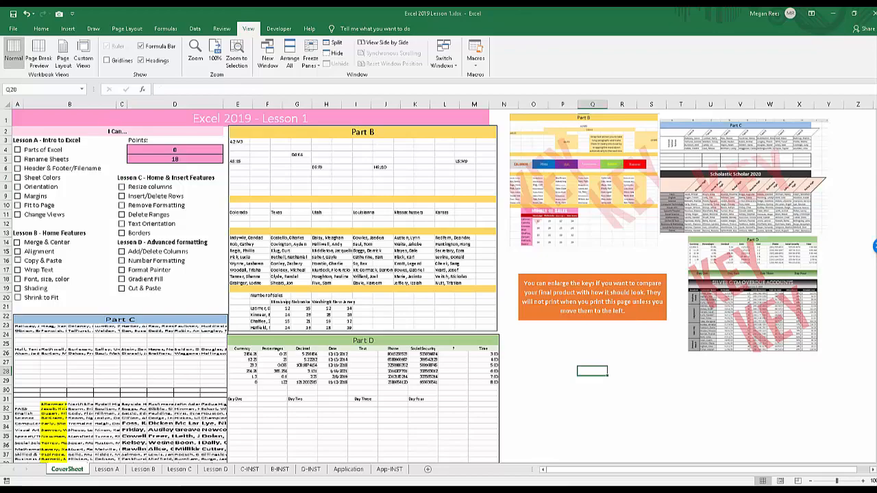
Check the CoverSheet's print preview from Normal view, and switch the sheet back to Page Layout view.
click(13, 28)
click(26, 189)
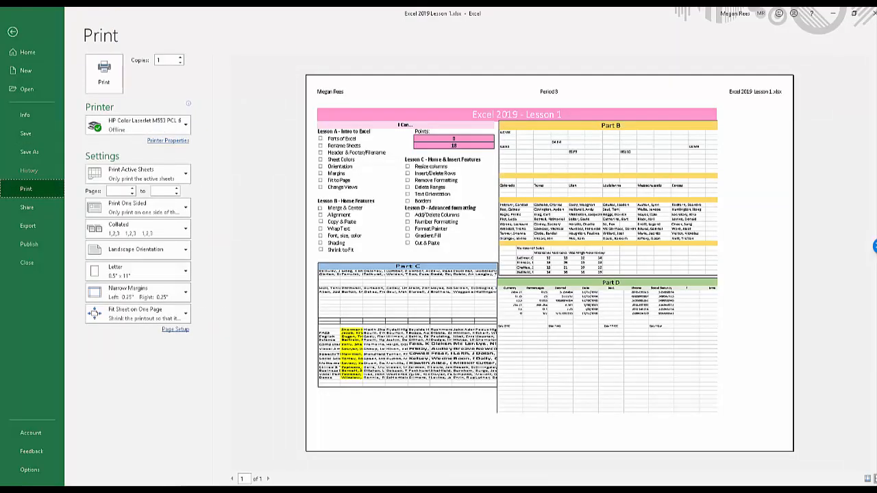
click(13, 32)
click(369, 261)
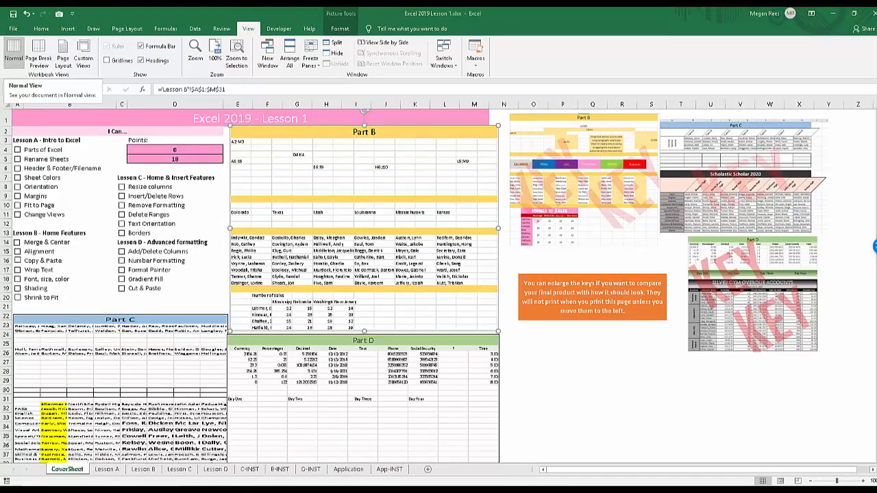
click(593, 370)
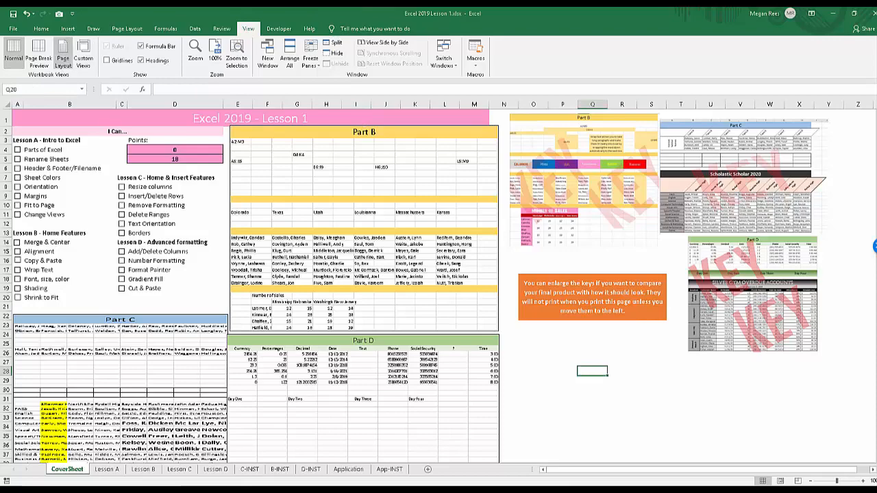
click(62, 54)
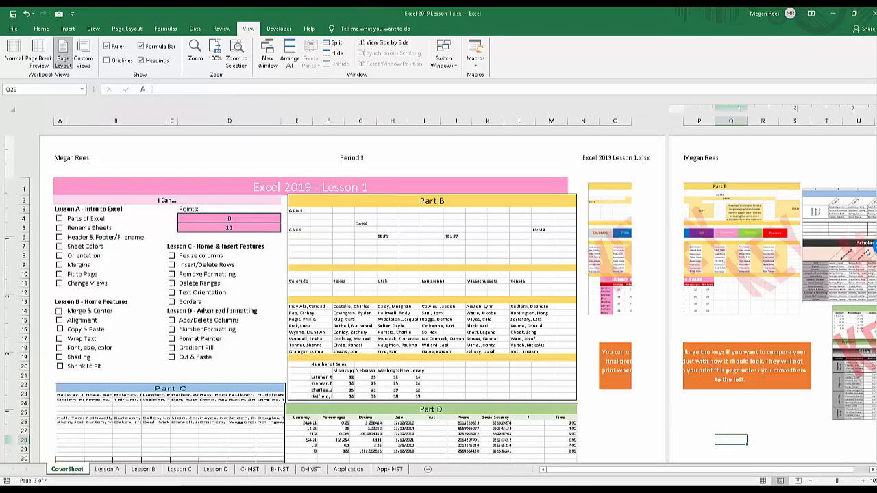
Switch the CoverSheet to Normal view, try Page Break Preview, and return the sheet to Normal view.
scroll(352, 297, down, 5)
scroll(353, 297, up, 8)
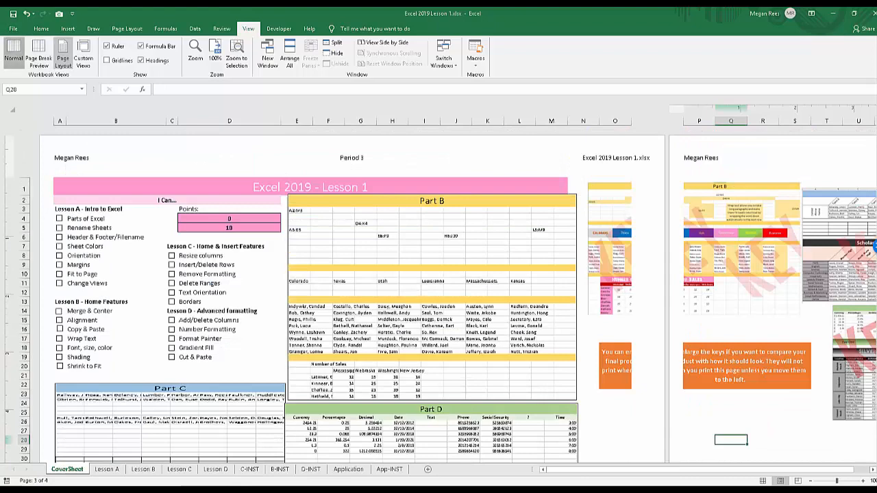
click(13, 54)
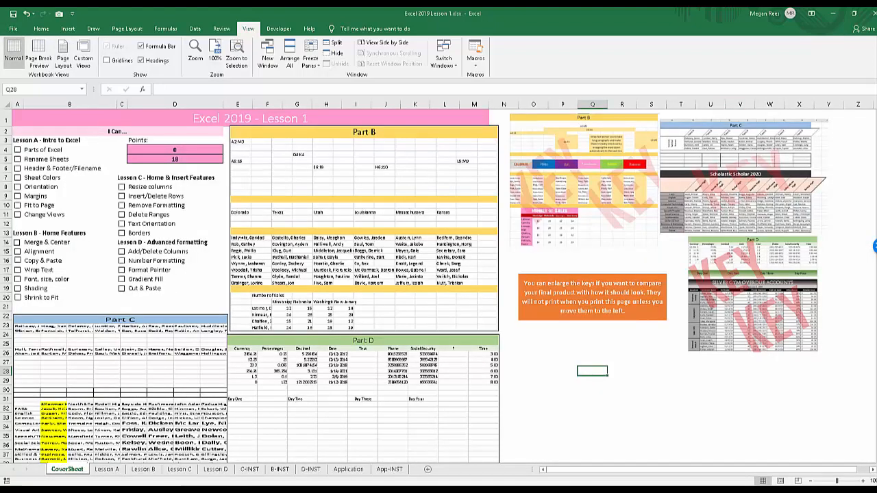
click(38, 54)
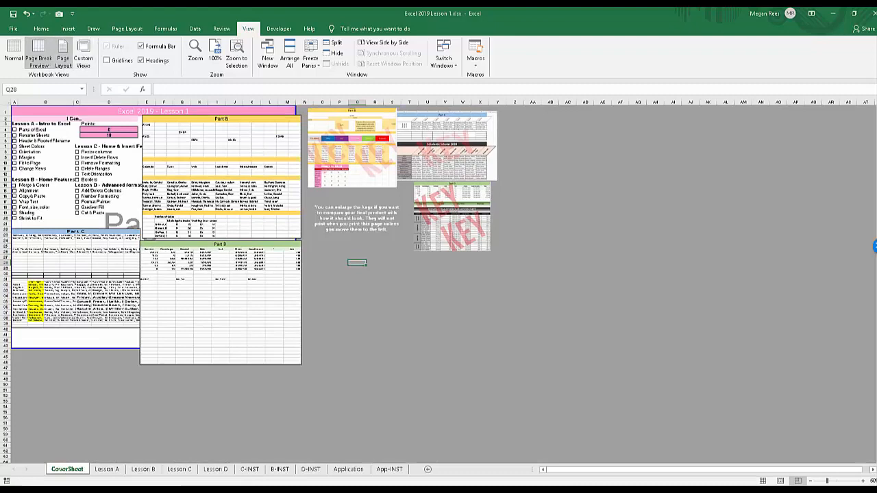
click(14, 54)
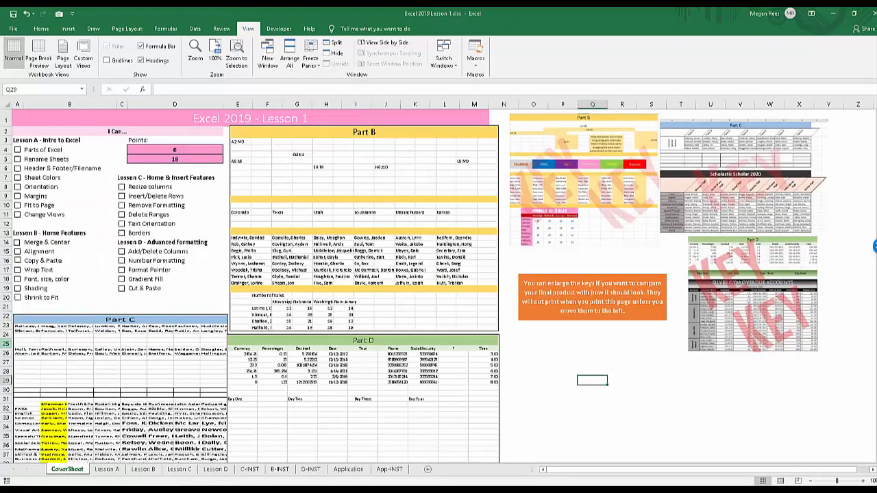
Check both pages of the CoverSheet's portrait print preview and return to the worksheet.
click(363, 411)
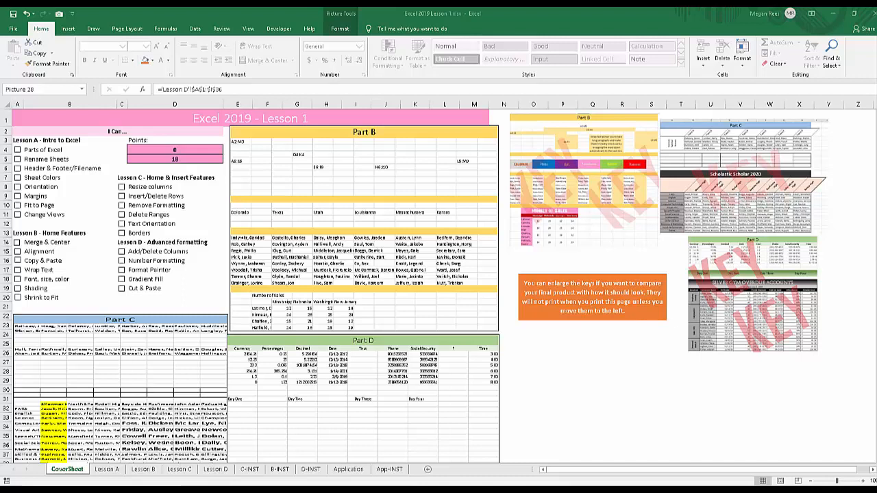
click(127, 29)
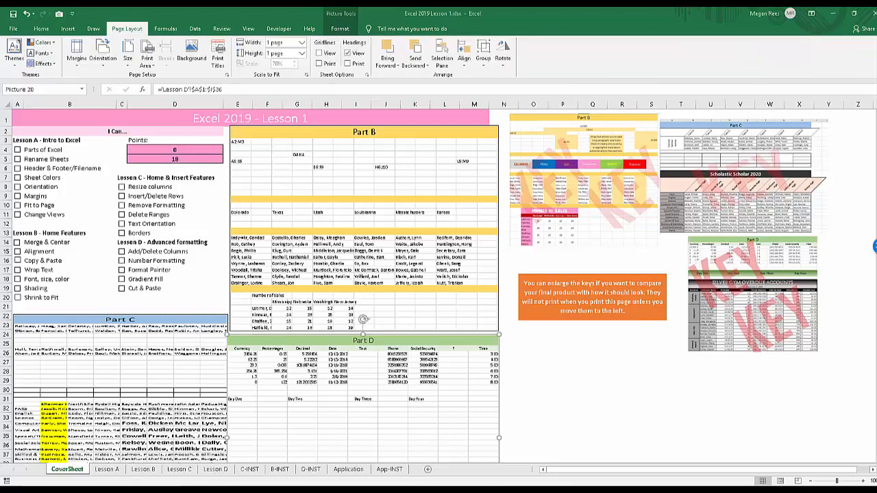
click(533, 343)
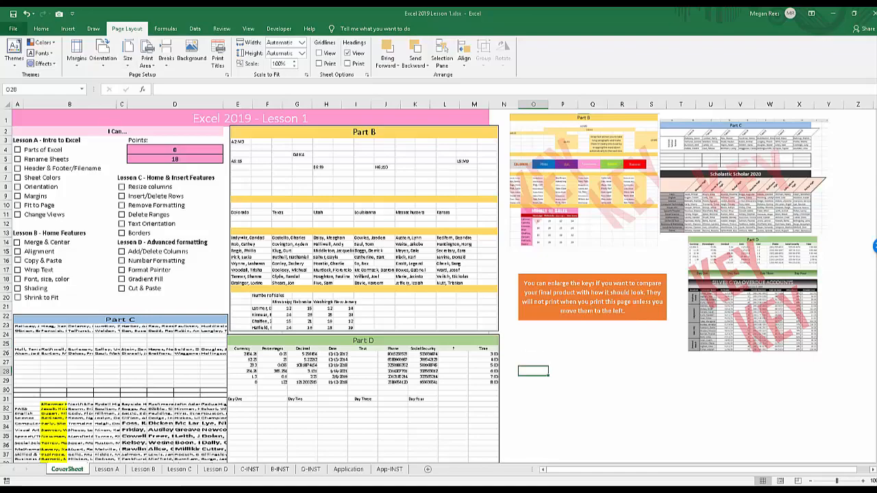
click(14, 29)
click(25, 188)
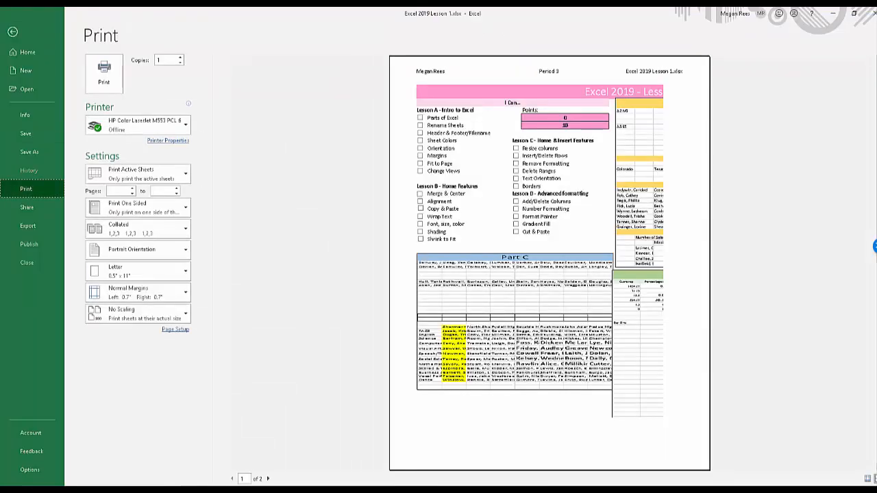
click(268, 478)
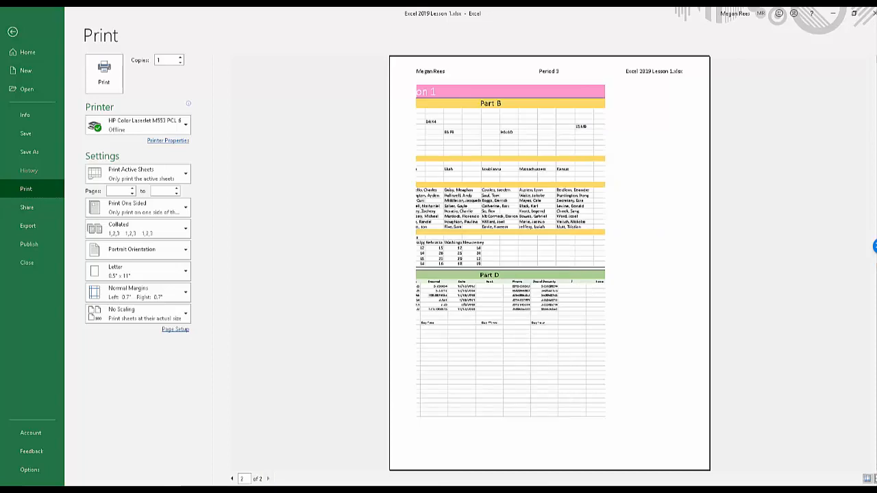
click(231, 478)
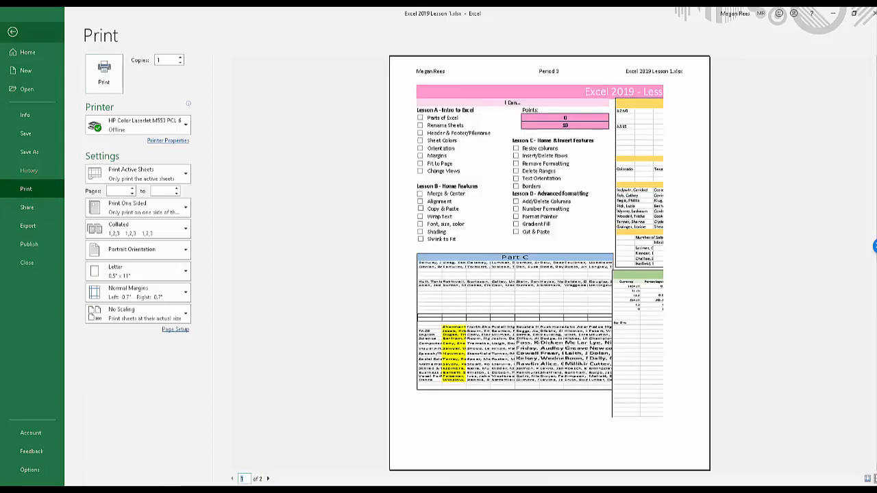
click(12, 32)
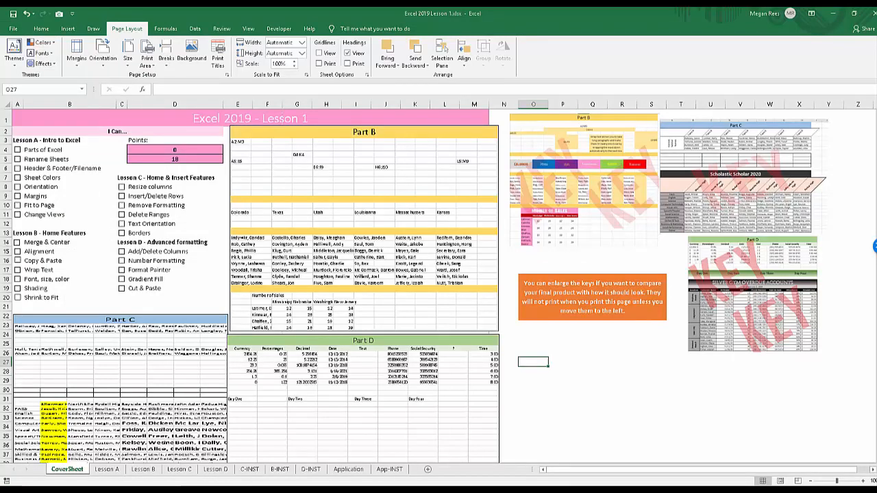
Collapse the ribbon, select cell E15, and expand the ribbon again.
double_click(127, 28)
click(128, 29)
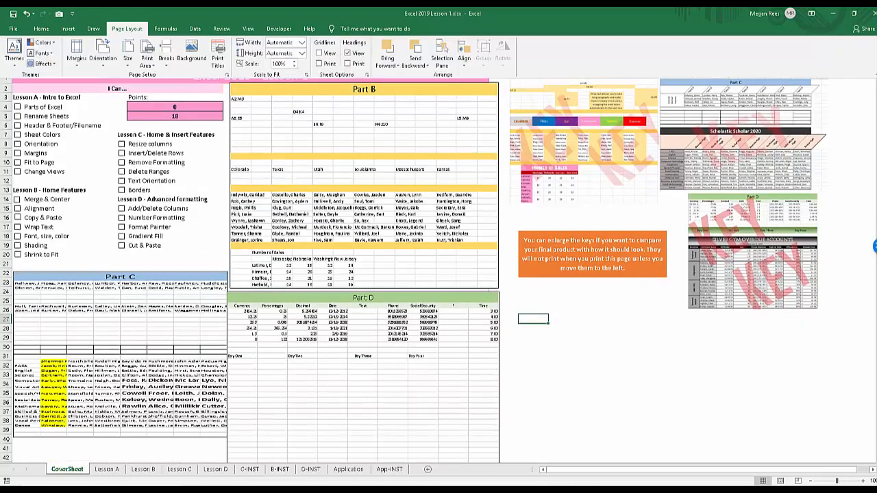
double_click(127, 29)
double_click(128, 29)
double_click(127, 29)
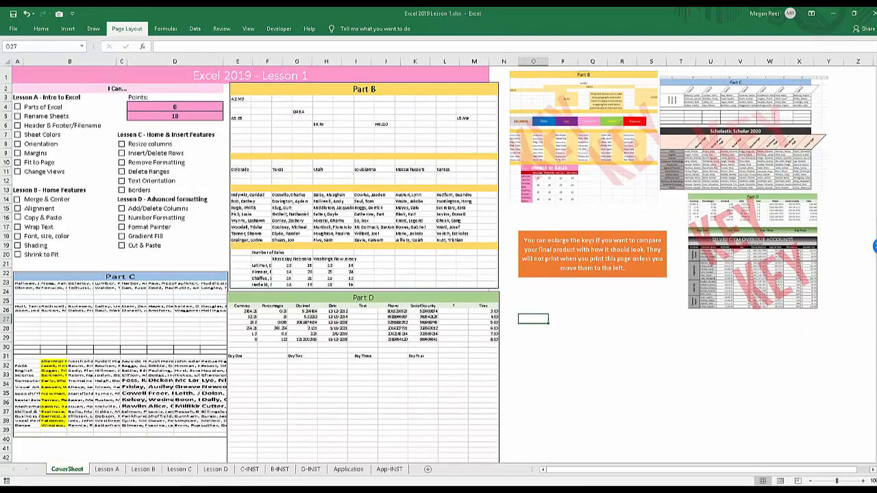
click(226, 208)
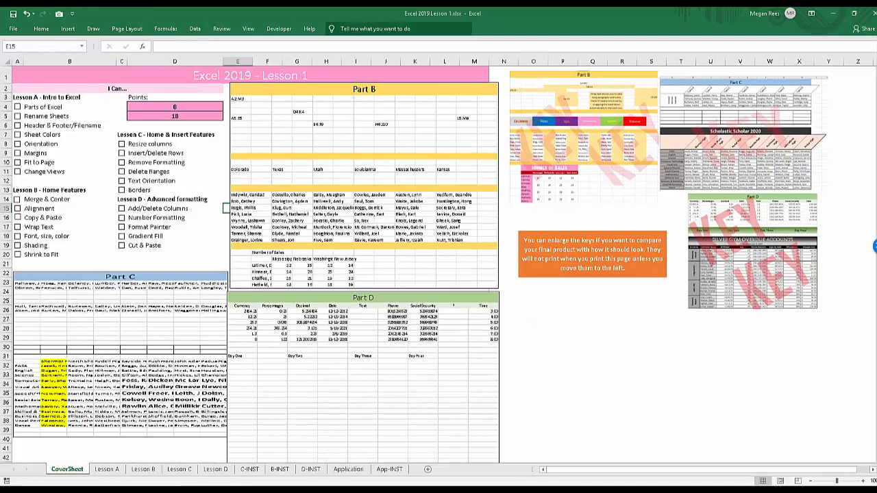
double_click(127, 29)
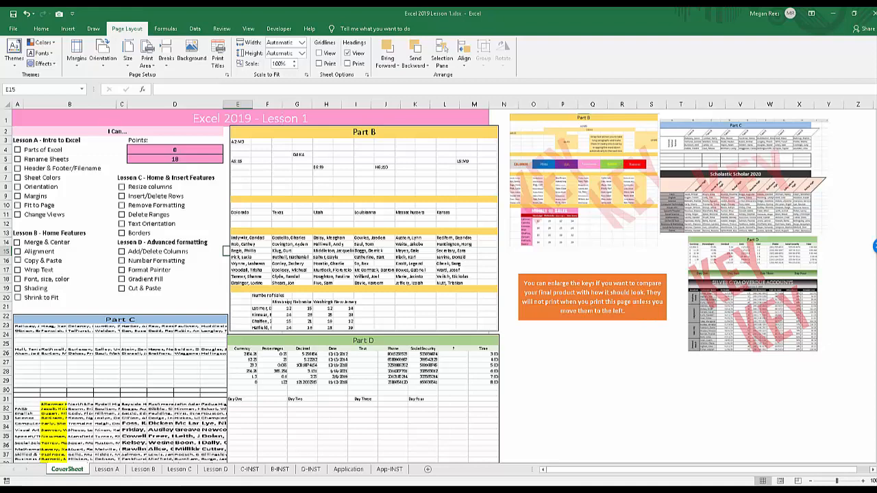
Set the CoverSheet's page orientation to Landscape, check its pages in the print preview, and return to the worksheet.
click(103, 53)
click(124, 101)
click(13, 29)
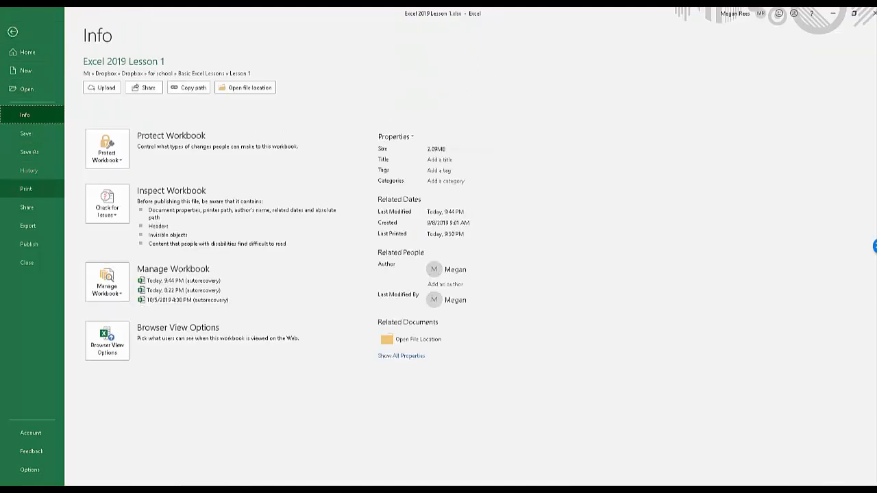
click(26, 188)
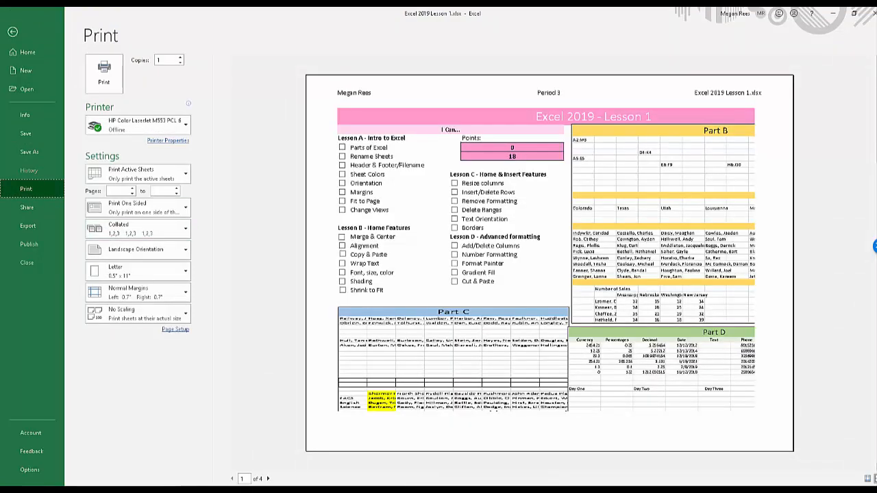
click(268, 478)
click(268, 478)
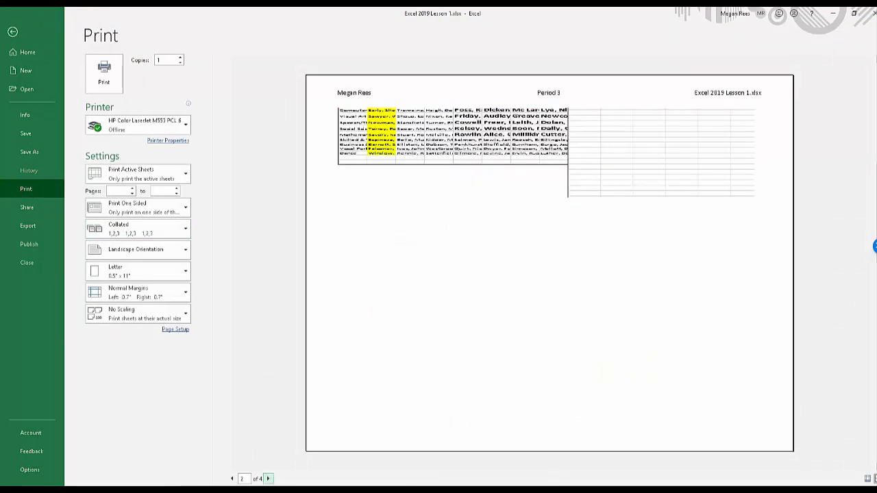
click(268, 478)
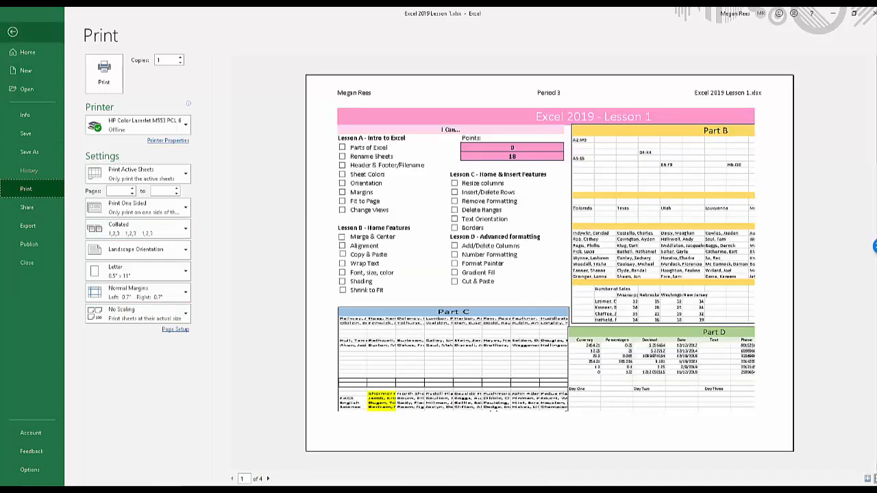
click(12, 31)
Apply Narrow margins to the CoverSheet, check its pages in the print preview, and return to the worksheet.
click(77, 51)
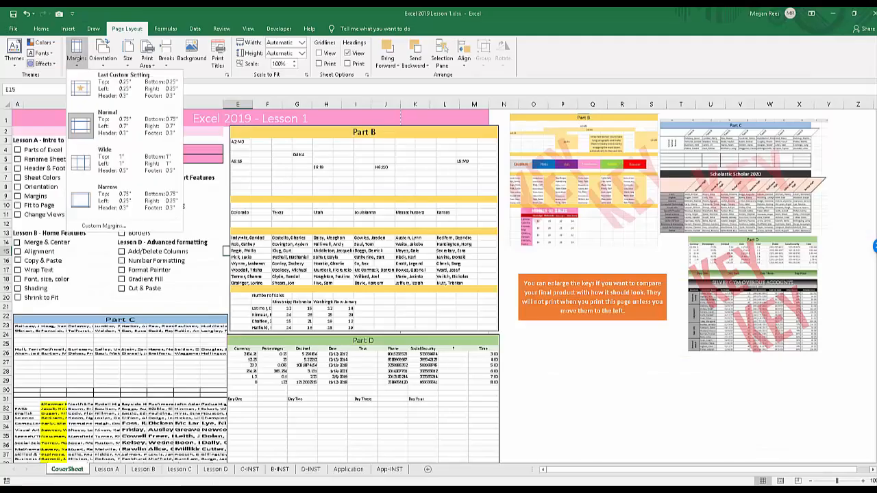
click(103, 195)
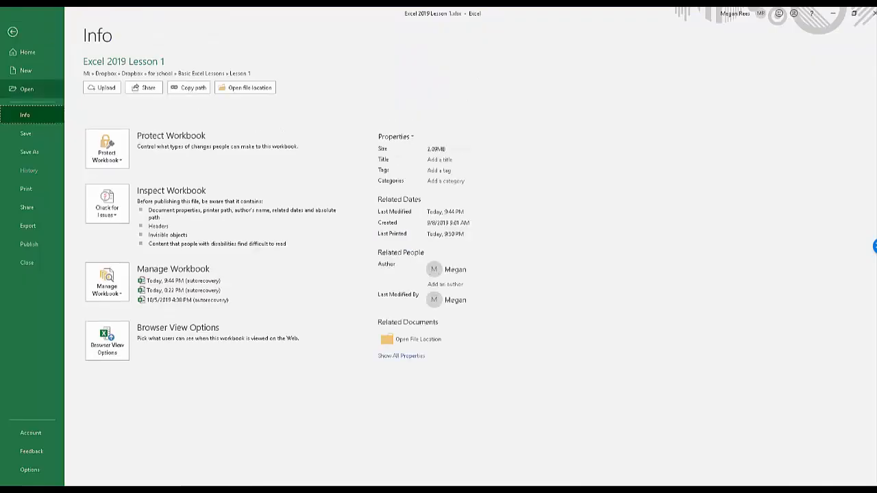
click(13, 29)
click(26, 188)
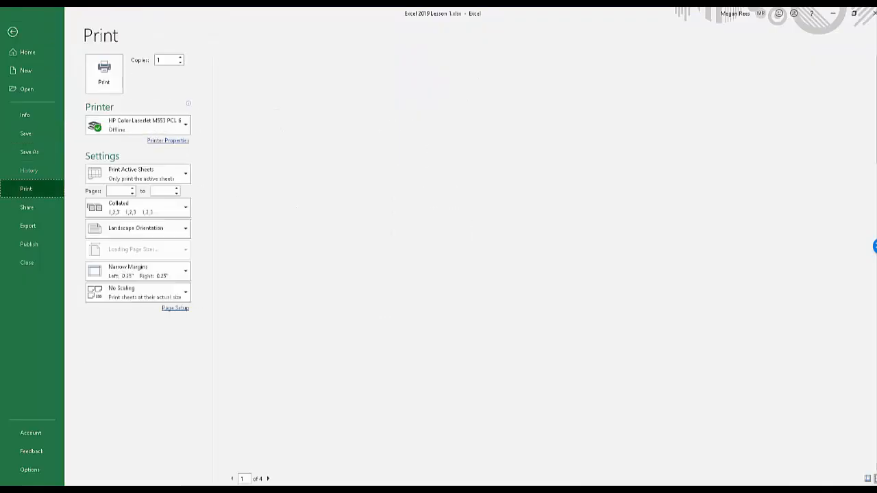
click(268, 478)
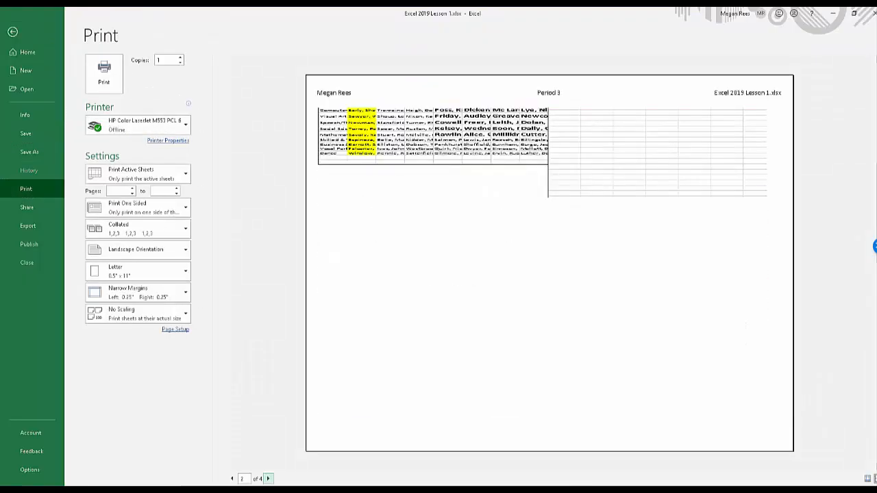
click(268, 478)
click(231, 478)
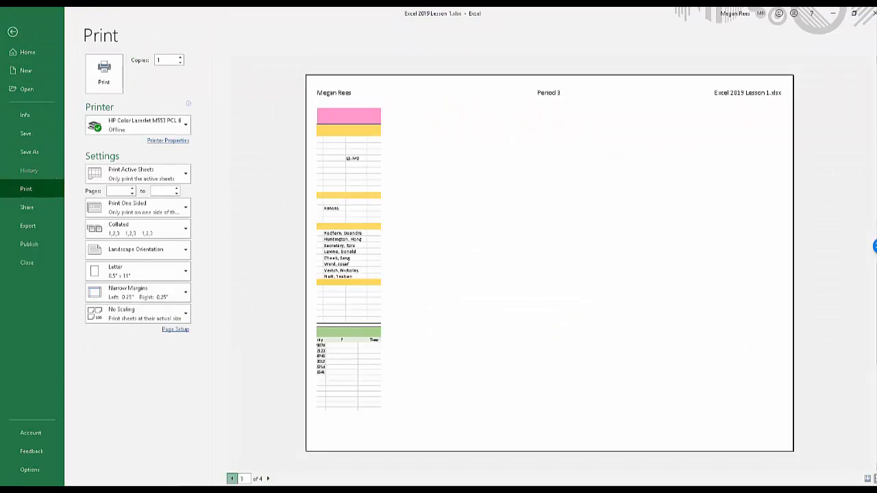
click(232, 478)
click(12, 31)
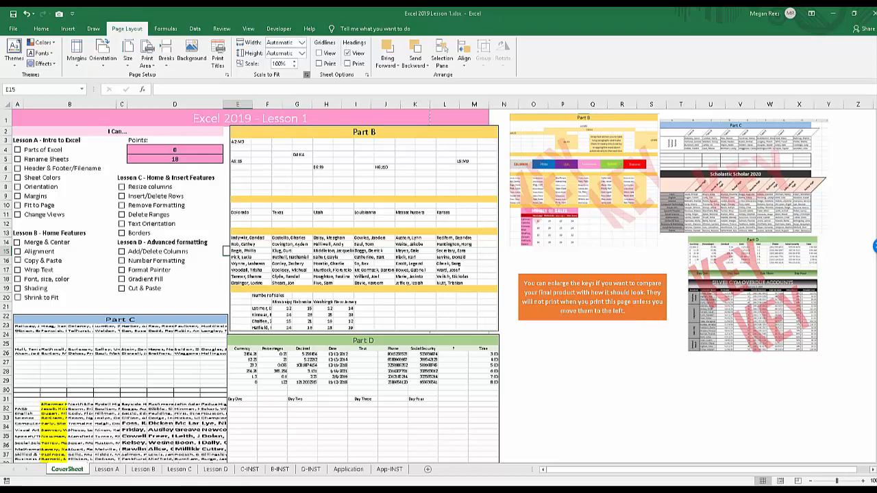
Scale the CoverSheet to fit 1 page wide by 1 tall, and check the result in the print preview.
click(307, 74)
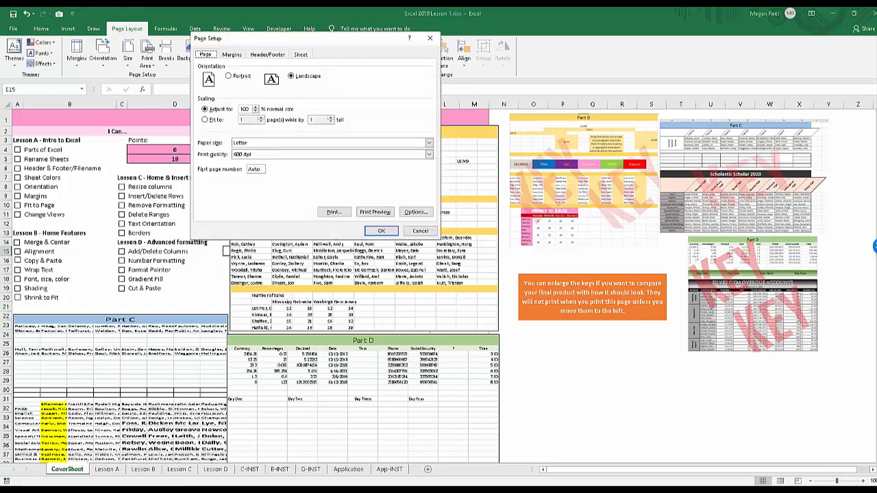
click(205, 119)
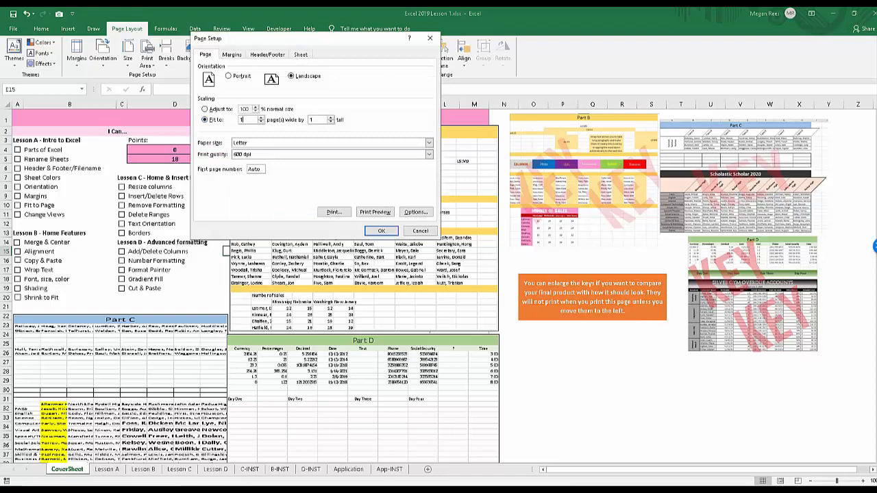
click(380, 230)
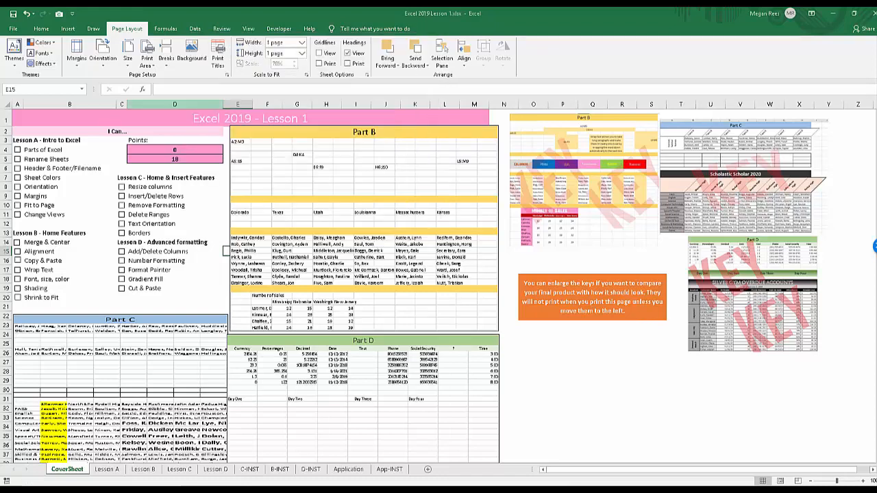
click(13, 29)
click(26, 188)
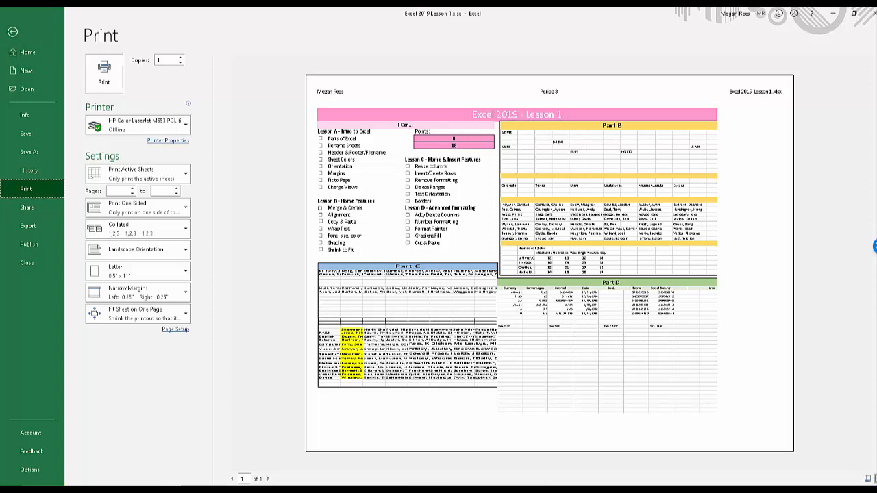
click(12, 32)
Look over the Part B, Part C and Part D key pictures and the orange note, ending on cell S27.
click(620, 380)
click(589, 185)
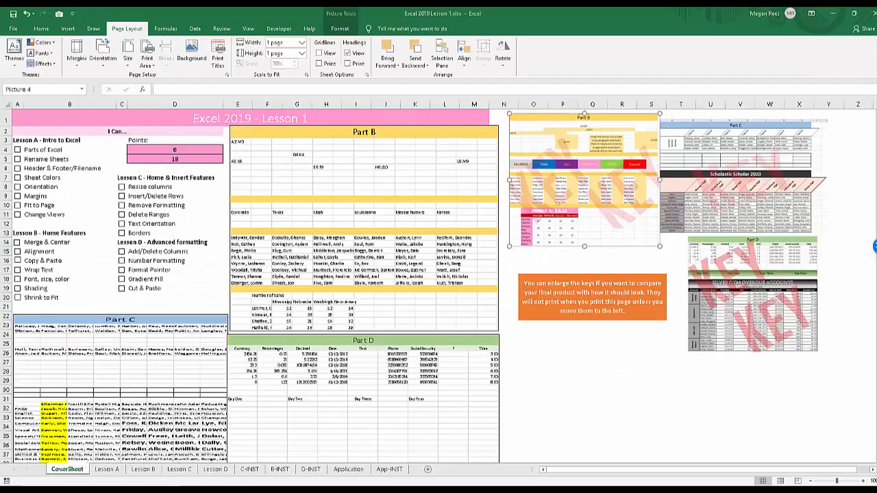
click(740, 180)
click(747, 295)
click(616, 301)
click(650, 361)
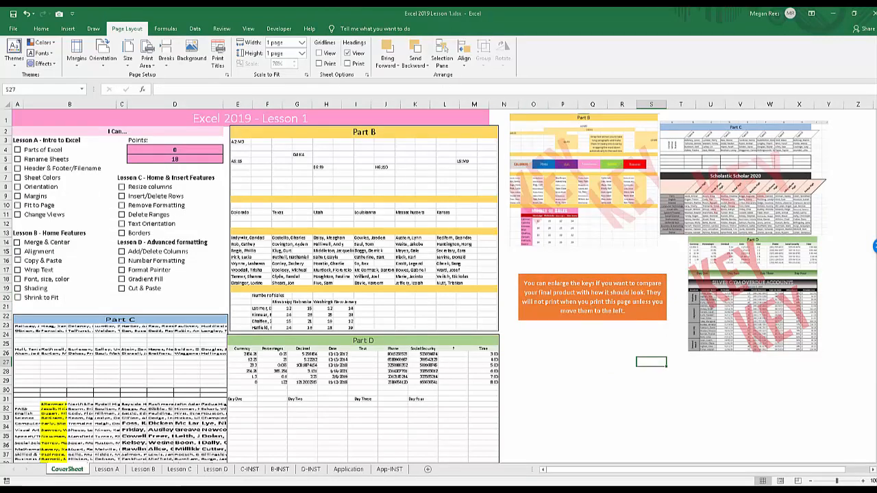
Highlight the CoverSheet's content downward from cell A1, look over the area below it, and select cell P25.
key(ctrl+Home)
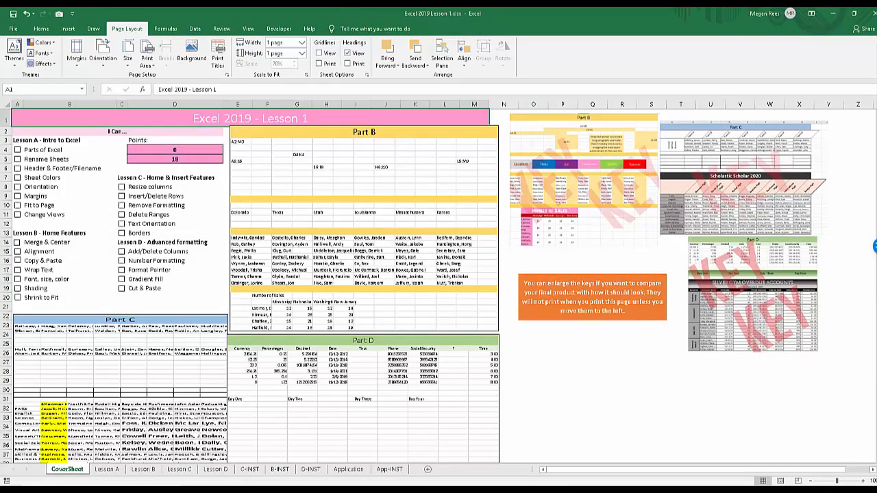
drag(175, 118, 174, 261)
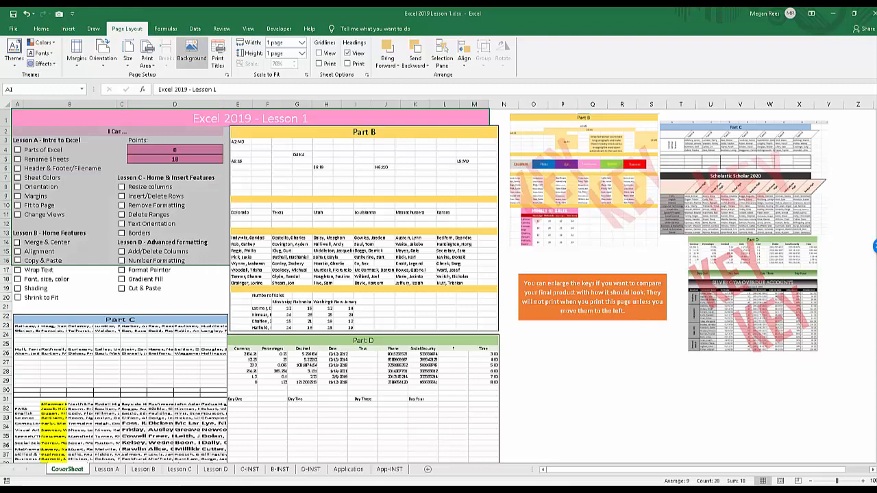
drag(171, 118, 171, 455)
click(533, 428)
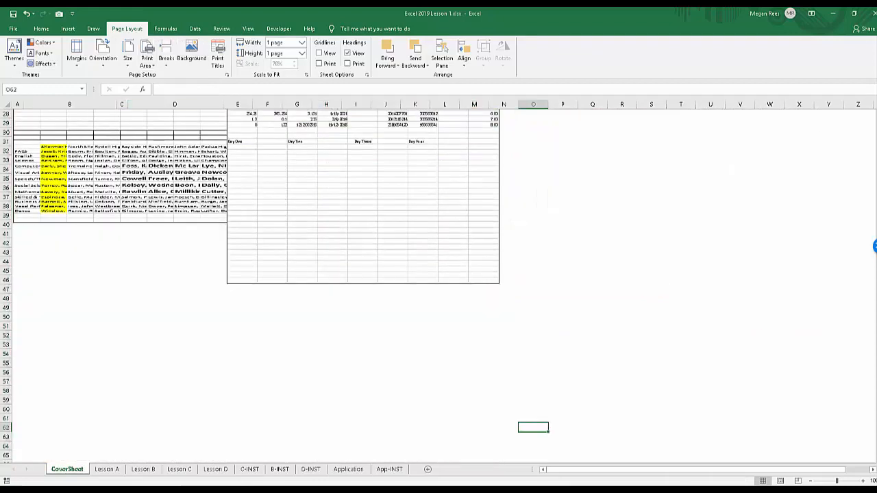
click(297, 363)
scroll(296, 363, up, 9)
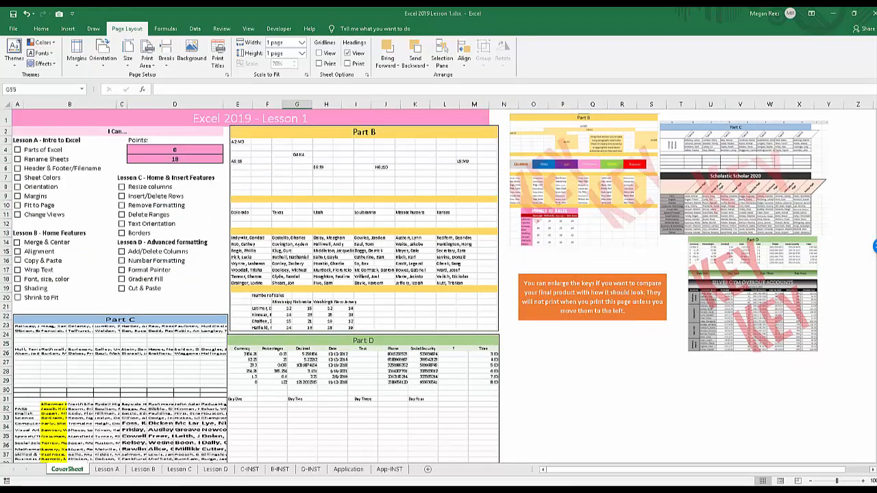
click(563, 343)
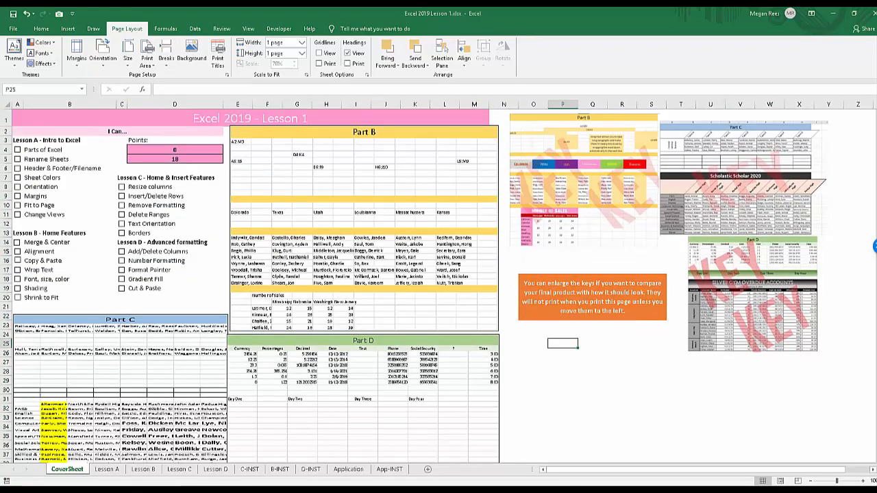
Examine the orange note about enlarging the keys and the three key pictures beside it, ending on cell Q28.
click(744, 180)
click(584, 180)
click(592, 297)
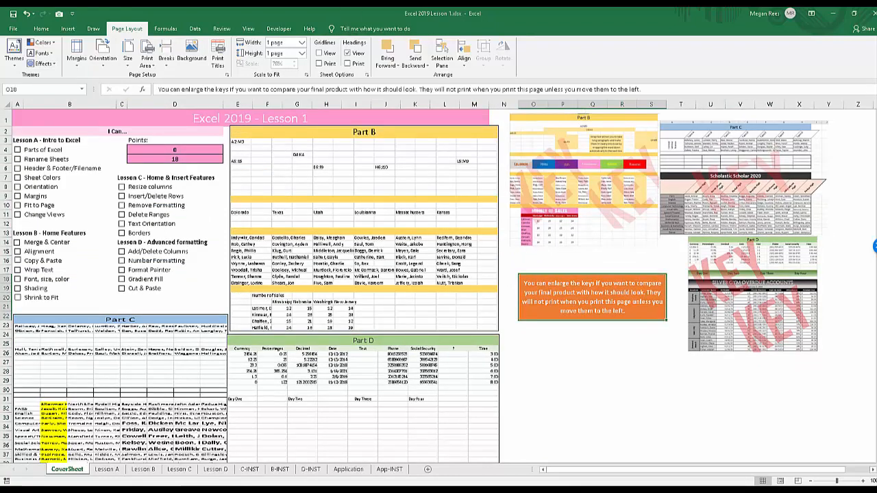
click(752, 295)
click(743, 180)
click(584, 180)
click(592, 371)
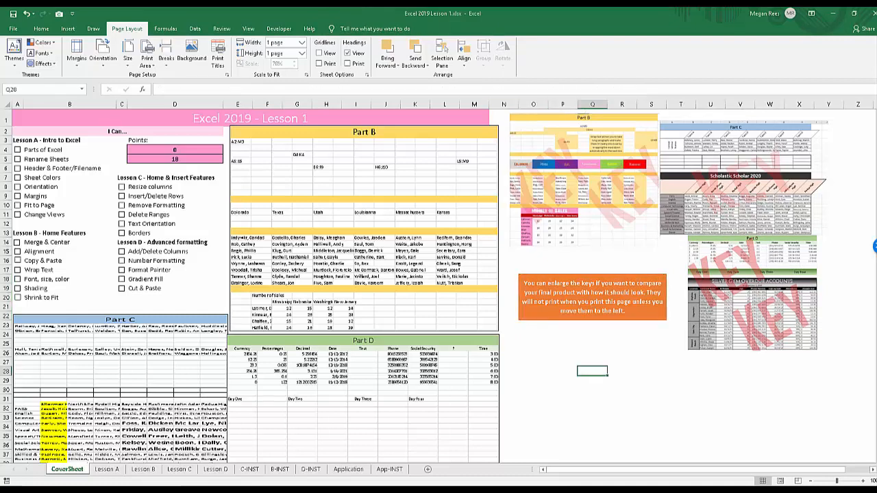
Shift the Part B and Part C key pictures slightly to the right, and open the CoverSheet's print preview.
mouse_move(585, 180)
mouse_down()
mouse_move(628, 221)
mouse_move(595, 184)
mouse_up()
mouse_move(743, 179)
mouse_down()
mouse_move(767, 183)
mouse_move(759, 176)
mouse_up()
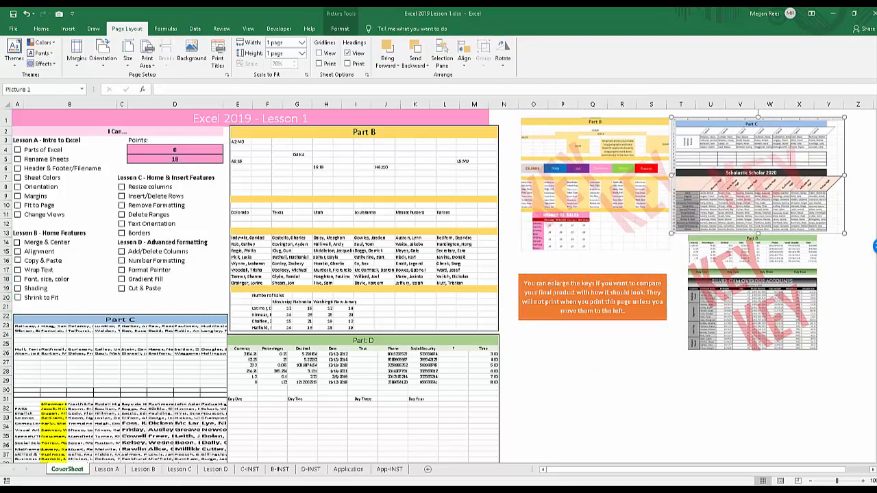
click(13, 28)
click(26, 189)
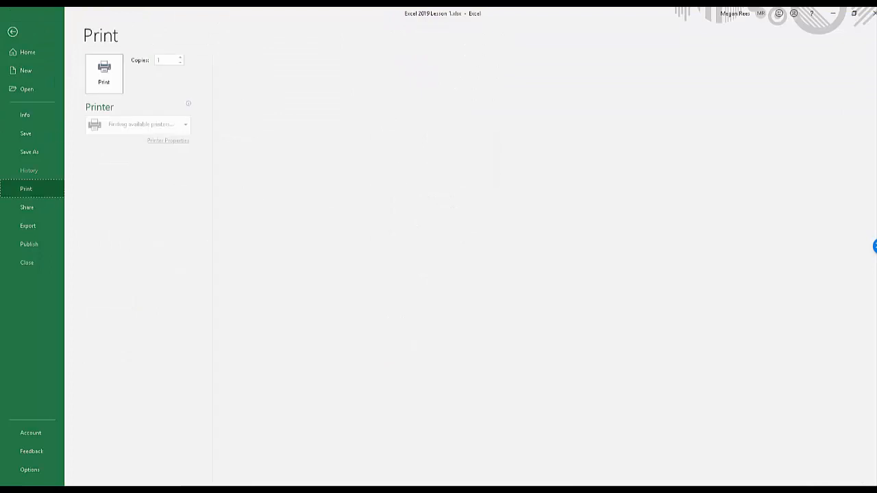
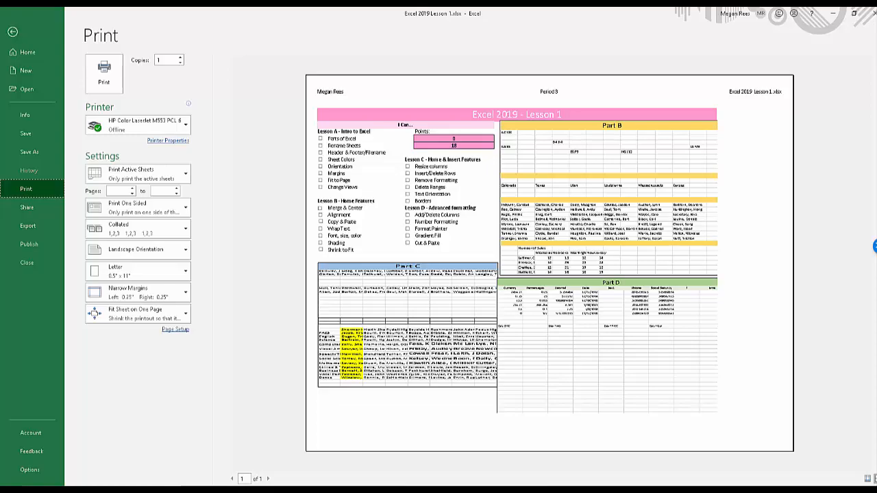
Leave the print preview and look over the Lesson B instructions on the B-INST sheet, referring back to the CoverSheet.
click(13, 32)
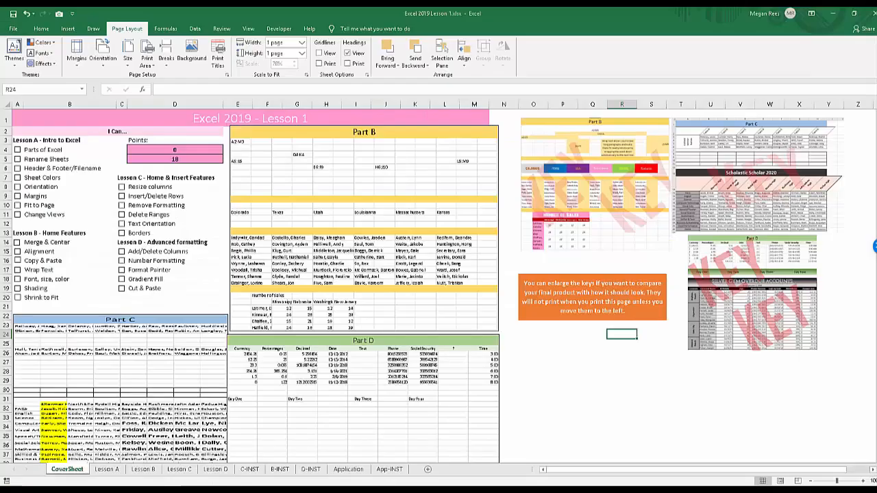
click(562, 390)
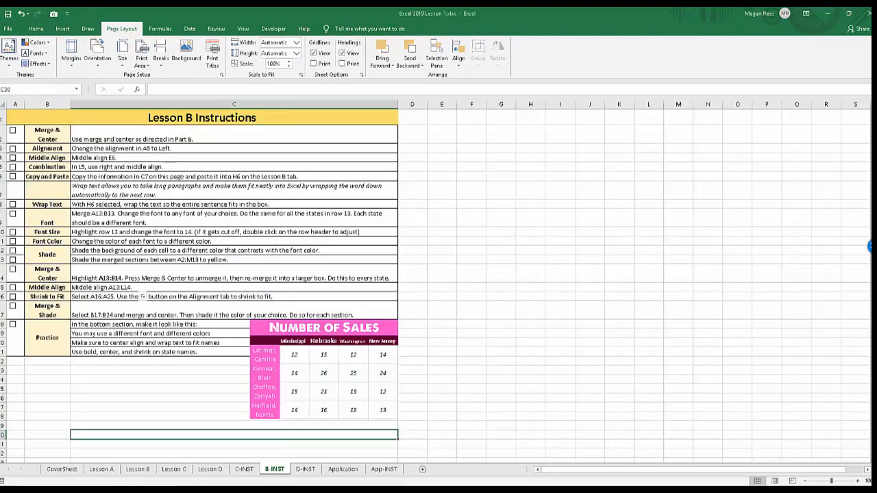
click(412, 296)
click(161, 370)
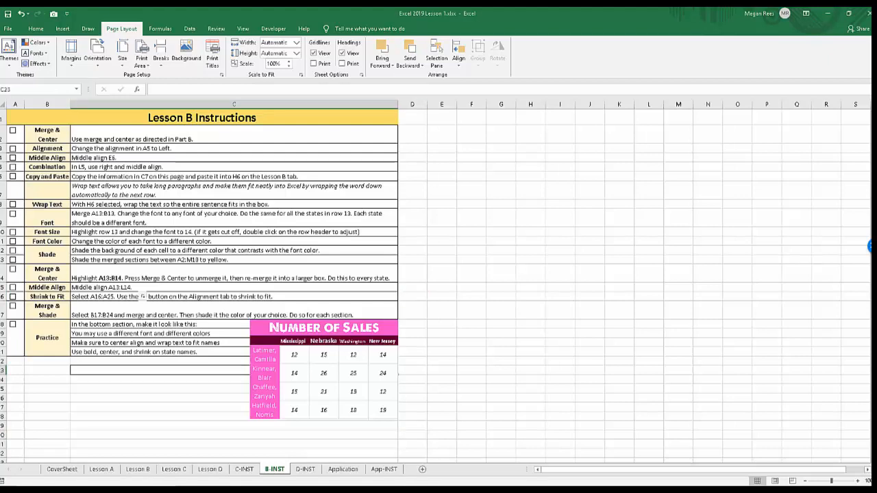
drag(47, 130, 47, 352)
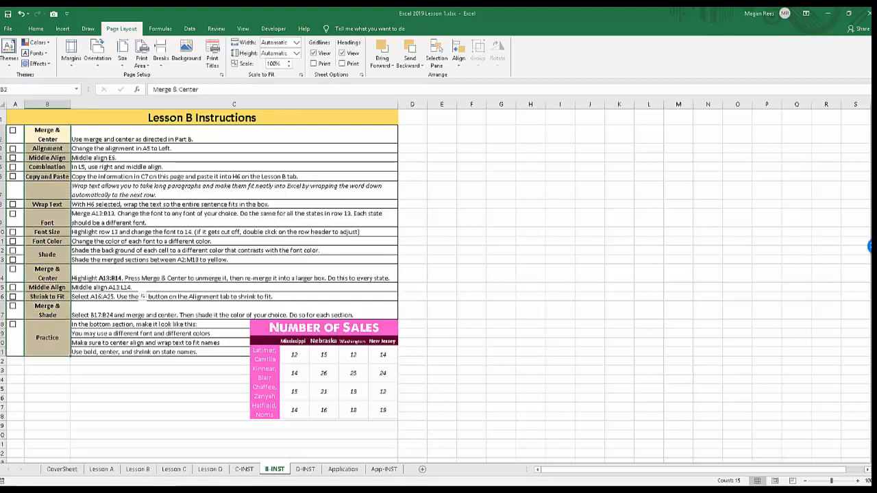
click(61, 469)
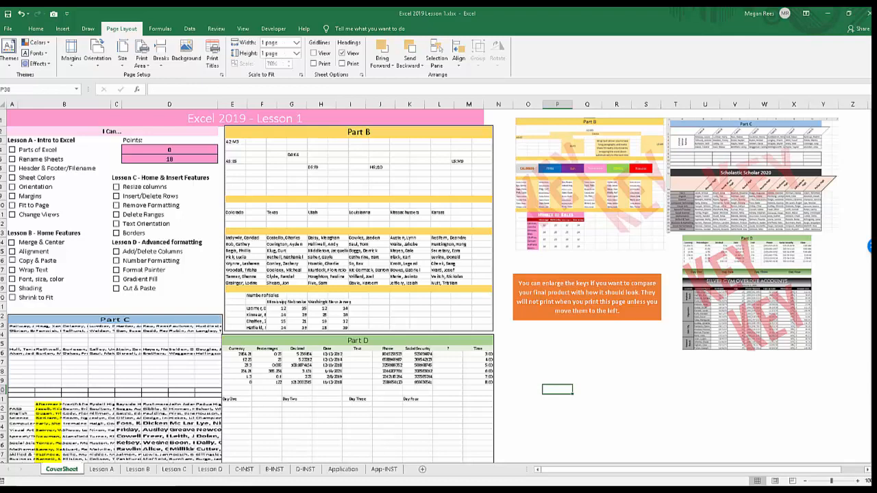
click(274, 469)
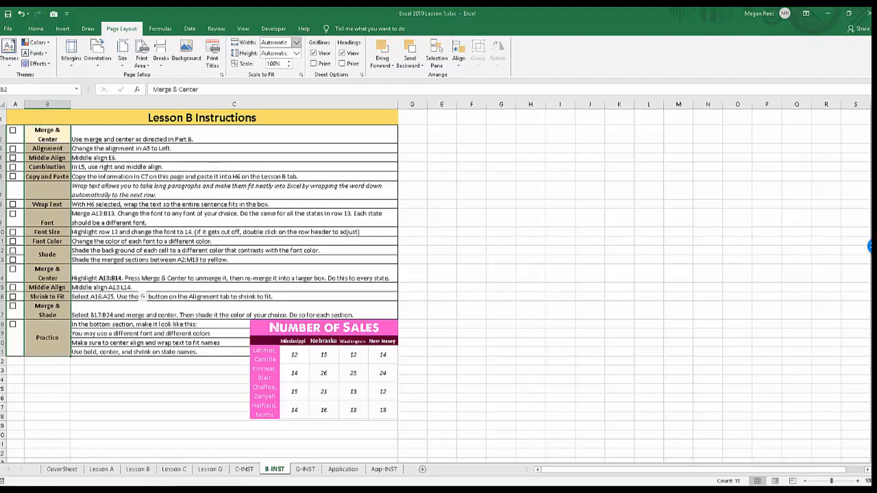
Create a new blank workbook and merge and center the cell block I5:O13.
key(ctrl+n)
click(256, 178)
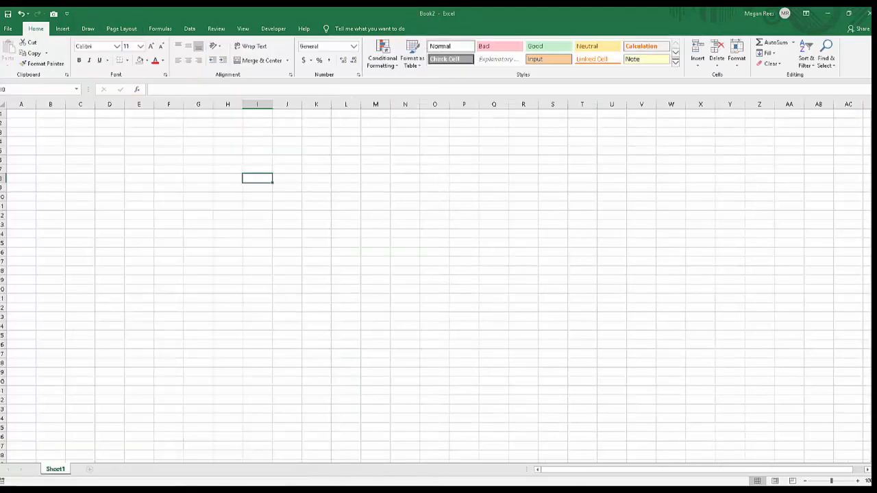
click(287, 178)
click(287, 151)
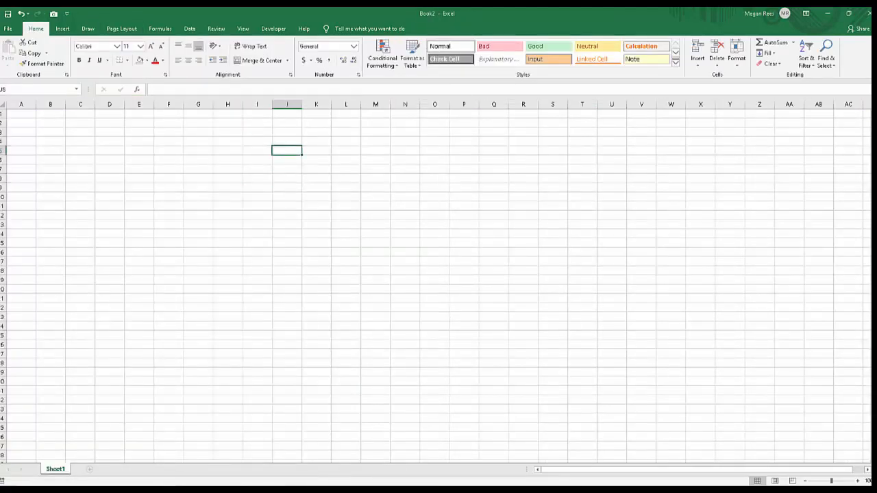
click(257, 151)
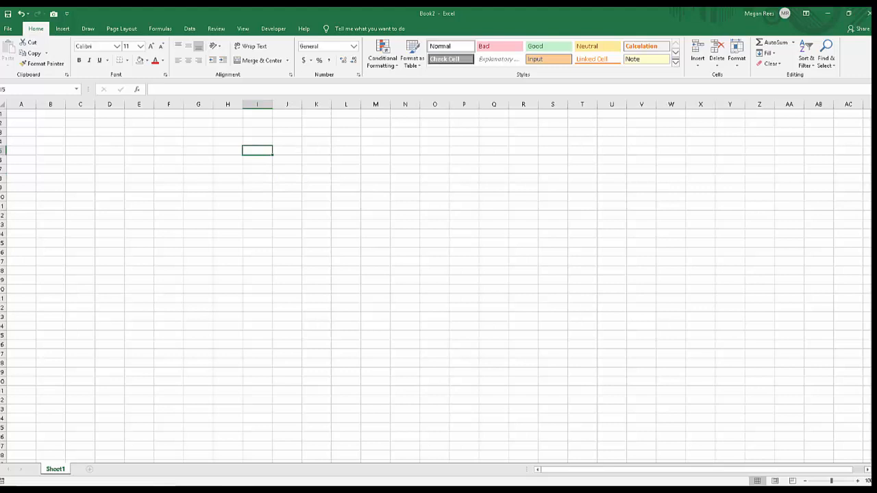
drag(257, 150, 434, 224)
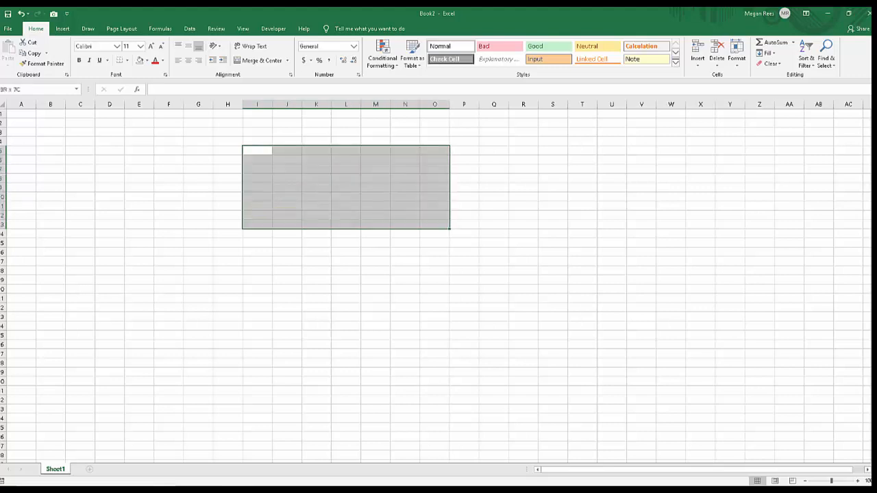
click(261, 61)
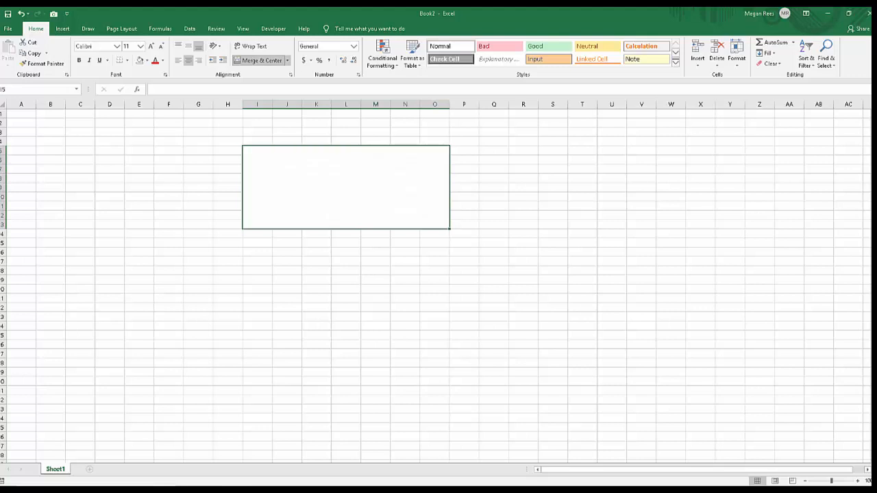
Merge and center the cells D3:P3 across row 3.
click(198, 133)
drag(109, 132, 464, 132)
click(261, 60)
click(227, 178)
drag(139, 225, 434, 299)
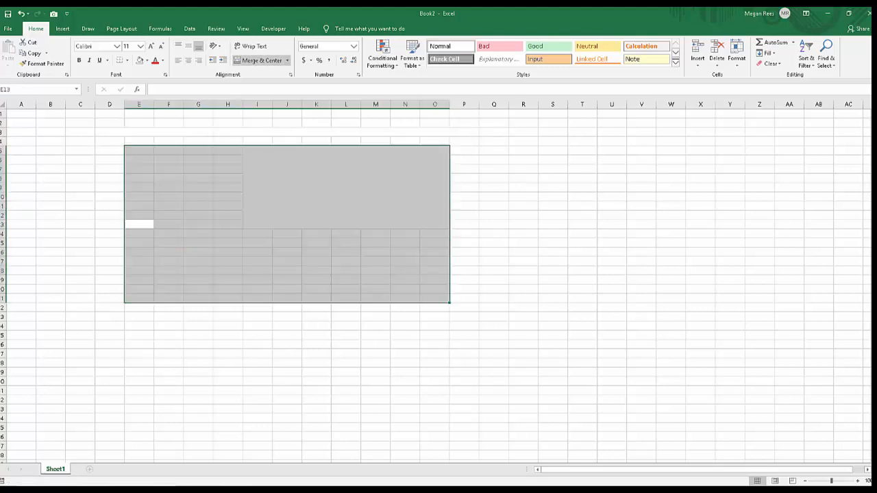
click(198, 225)
click(139, 252)
Enter the sample text "fbfbgf" in the merged block I5:O13 and "fgfgfgfgfgfgfgf" in cell K18.
click(346, 187)
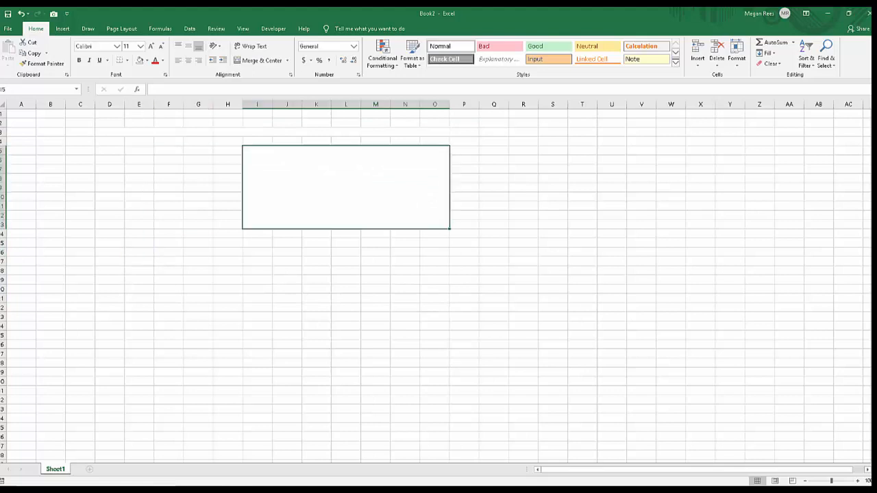
text(fbfbgf)
click(316, 270)
text(fgfgfgfgfgfgfgf)
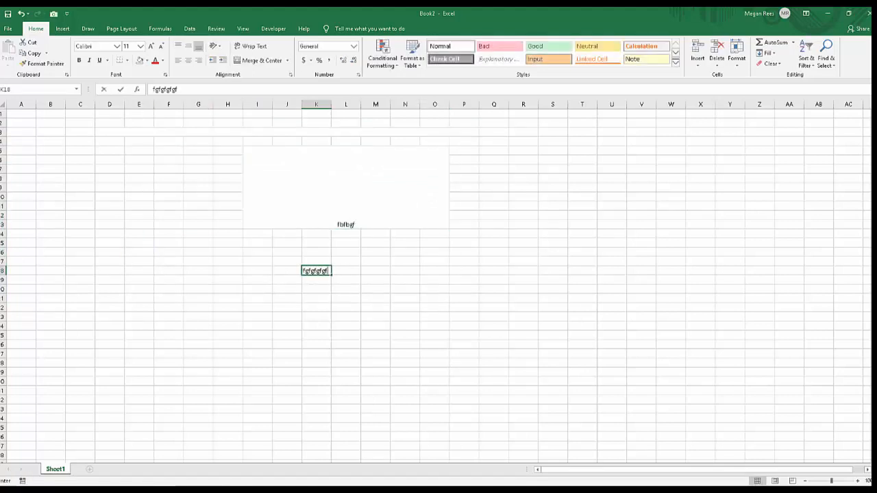
click(316, 298)
Merge the cells K18:O18 and left-align their text.
drag(316, 270, 435, 271)
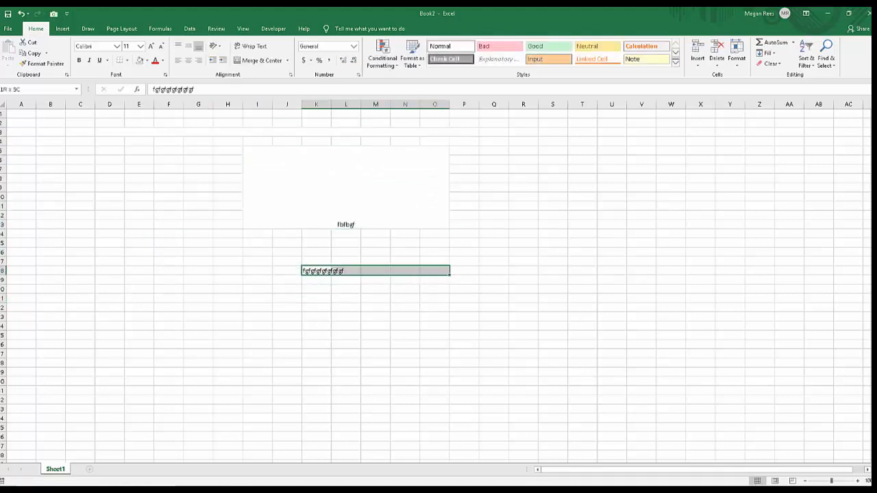
click(261, 60)
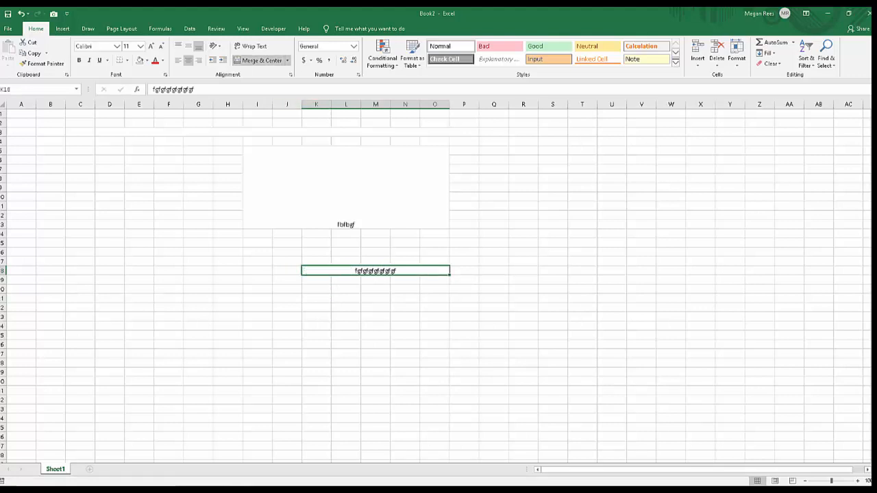
click(287, 61)
click(265, 83)
click(178, 60)
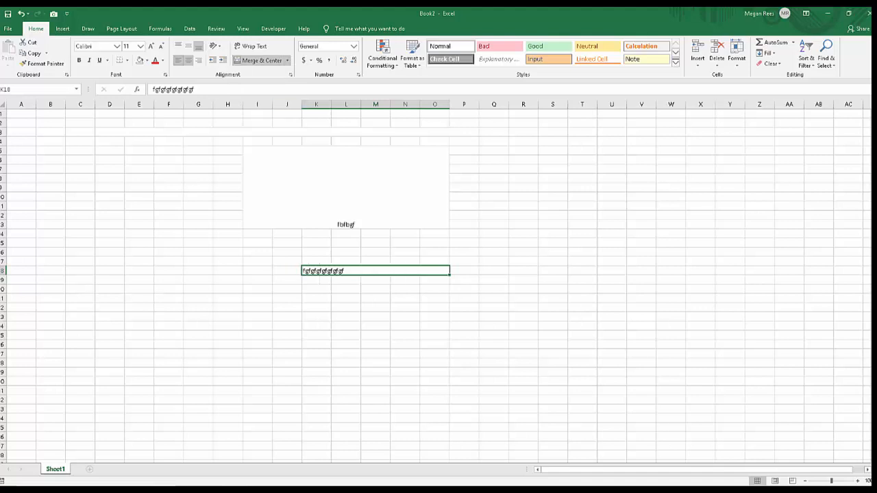
Merge the cells K20:O20 without centering and enter the sample text "cvbcb" in them.
drag(315, 290, 435, 289)
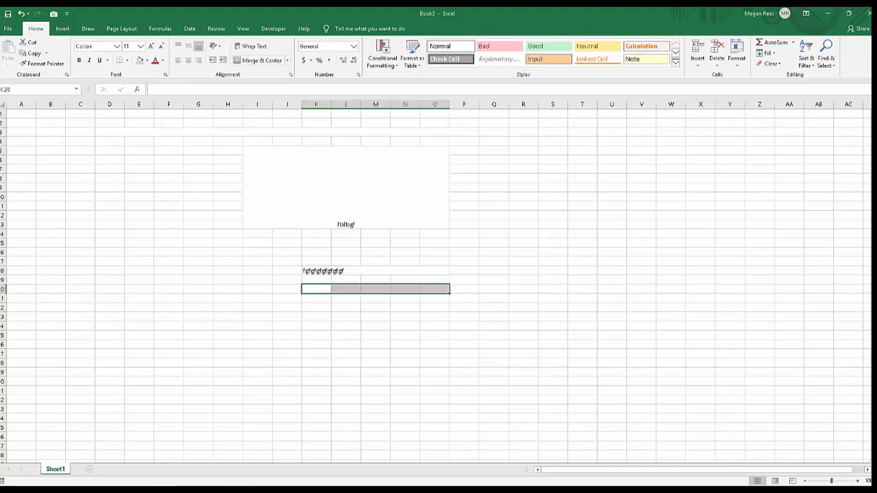
click(287, 60)
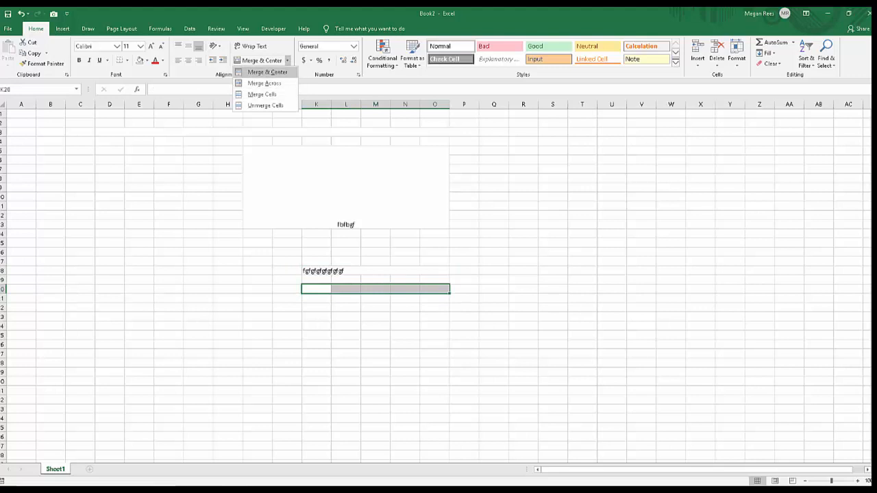
click(265, 72)
text(cvbcb)
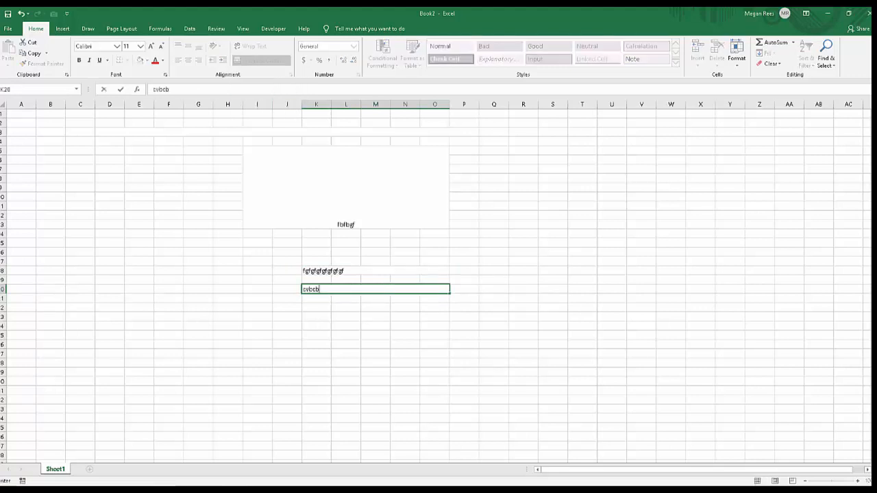
click(346, 325)
click(346, 307)
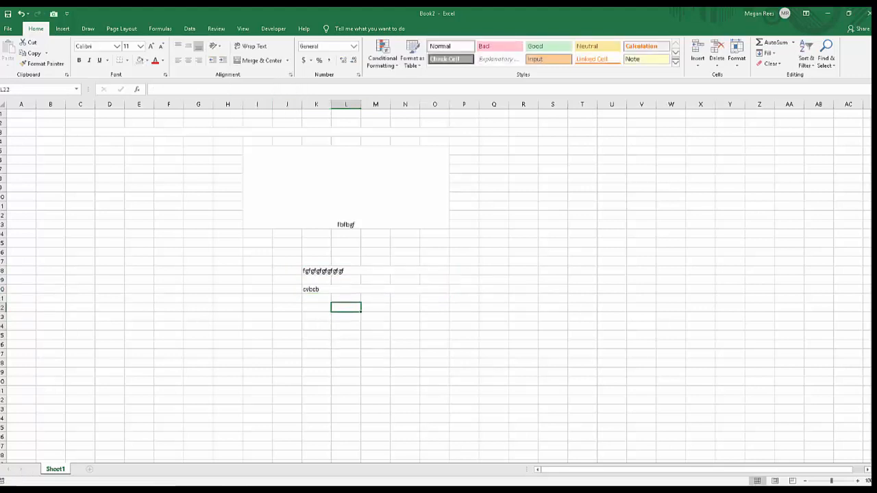
click(287, 298)
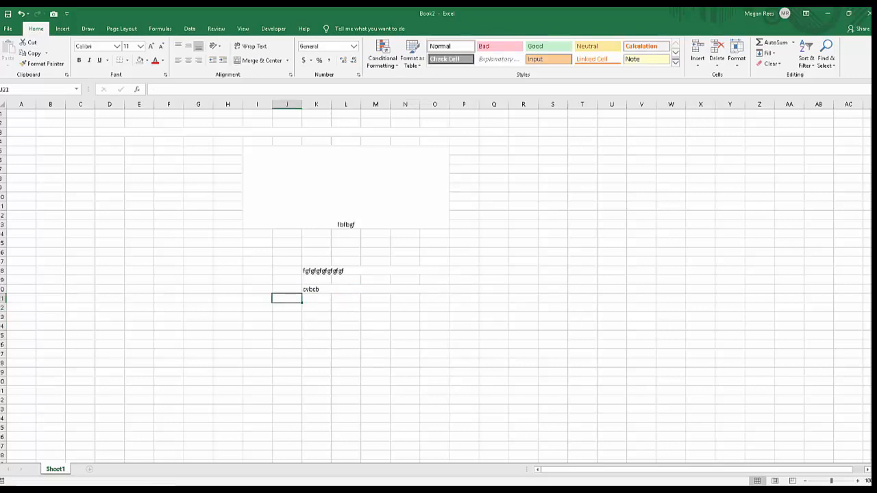
click(168, 298)
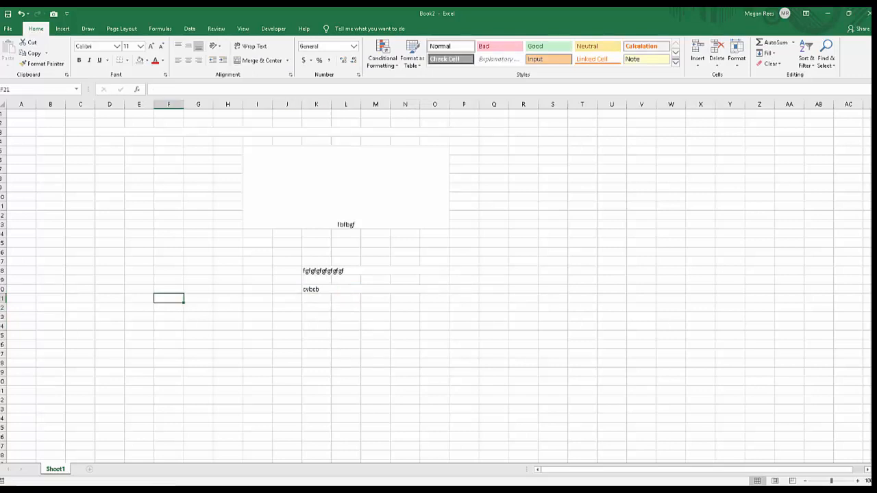
click(287, 261)
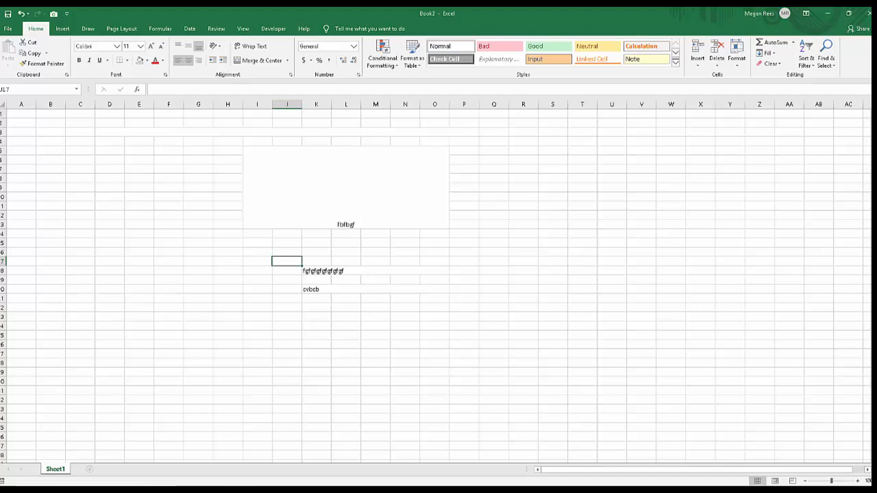
Try center and right alignment on the text in the merged cell K20:O20, and finish with left alignment.
click(376, 289)
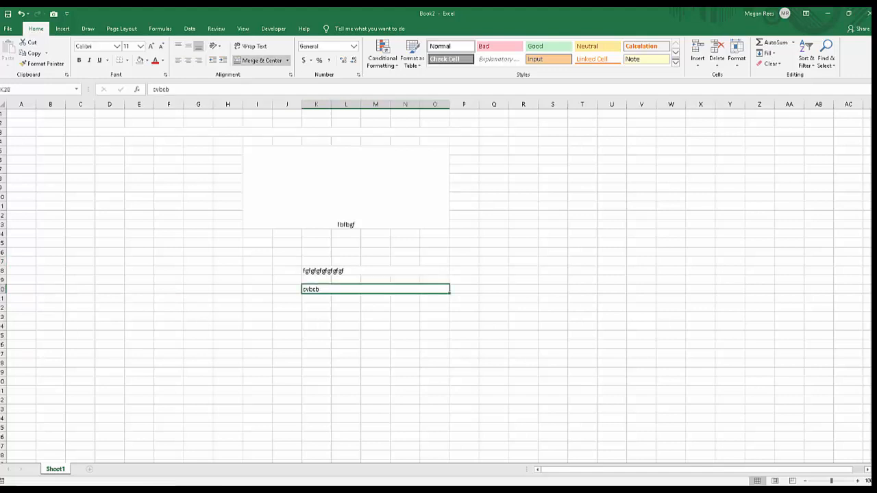
click(187, 60)
click(198, 60)
click(187, 61)
click(177, 61)
click(435, 261)
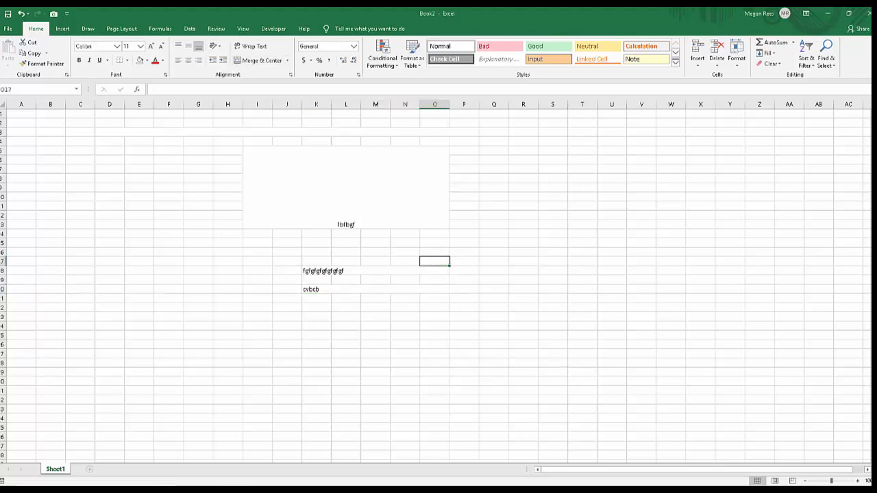
Compare the merged block I5:O13 with the single-row merged cells K18:O18 and K20:O20.
click(346, 188)
click(376, 270)
click(375, 289)
click(375, 271)
click(375, 289)
click(375, 271)
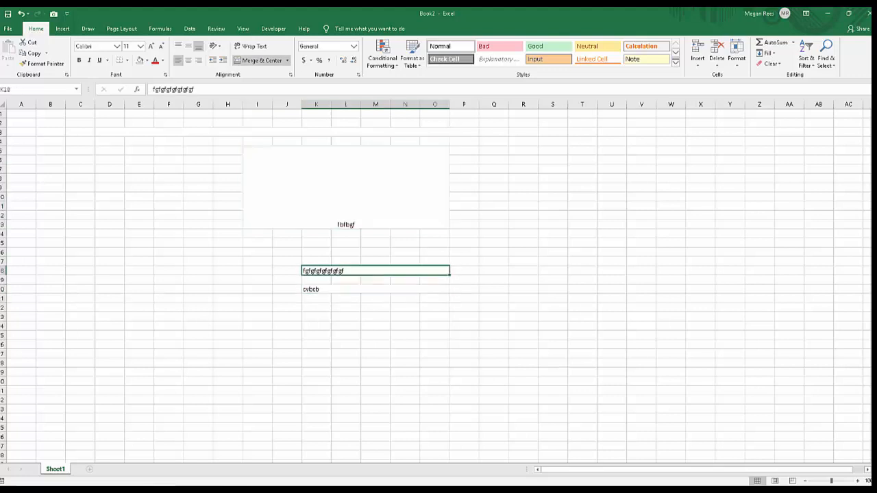
click(375, 289)
Try top and bottom alignment on the text in the merged block I5:O13, and finish with middle alignment.
click(346, 187)
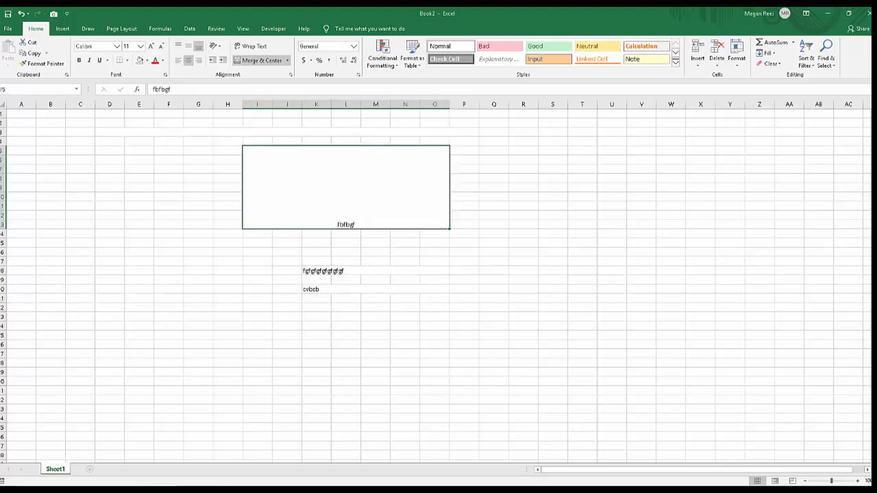
click(188, 46)
click(178, 46)
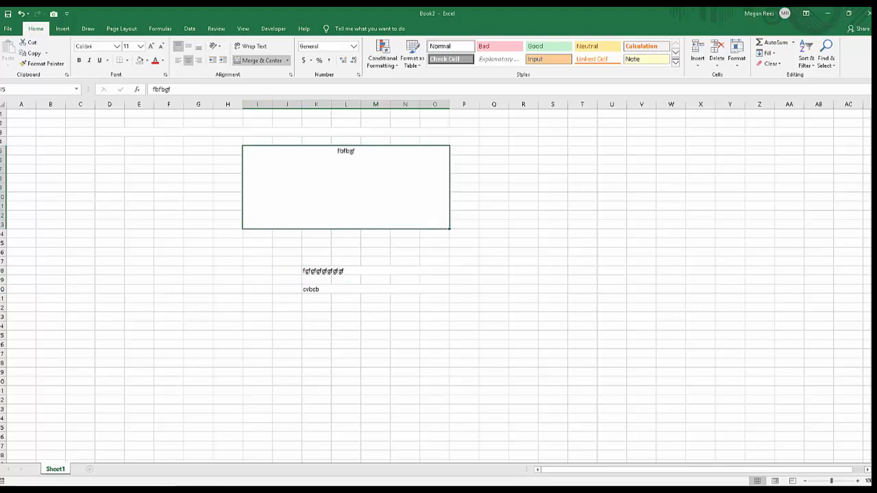
click(199, 45)
click(188, 46)
click(198, 46)
click(188, 46)
click(375, 279)
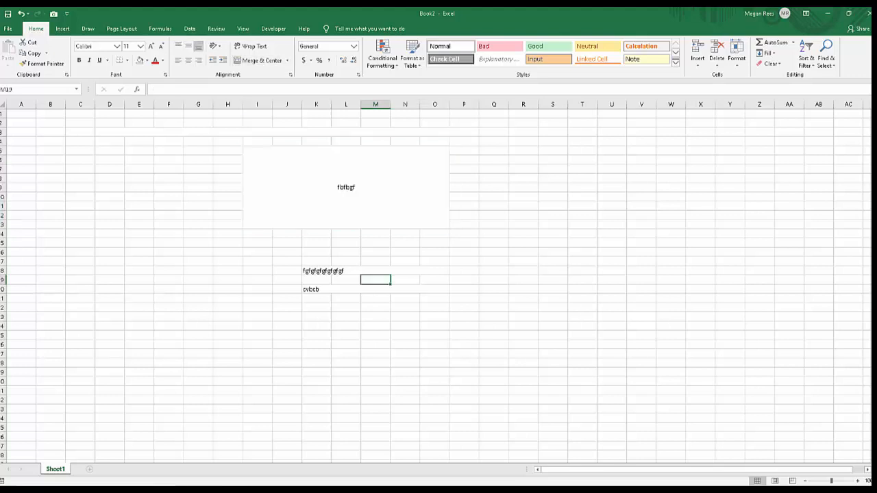
click(404, 335)
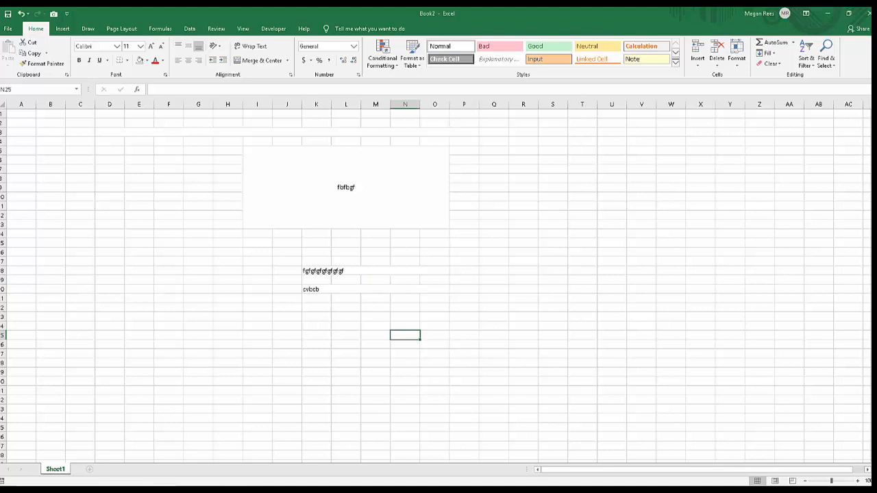
click(346, 187)
click(375, 289)
click(375, 271)
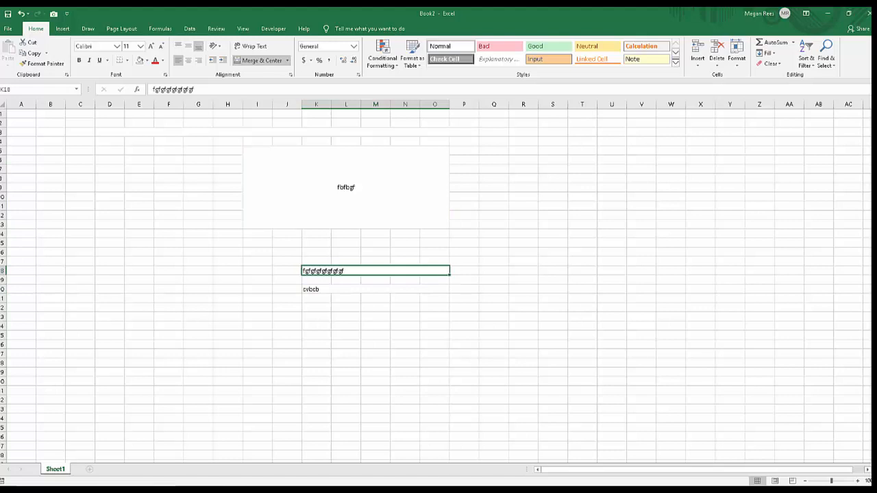
click(375, 335)
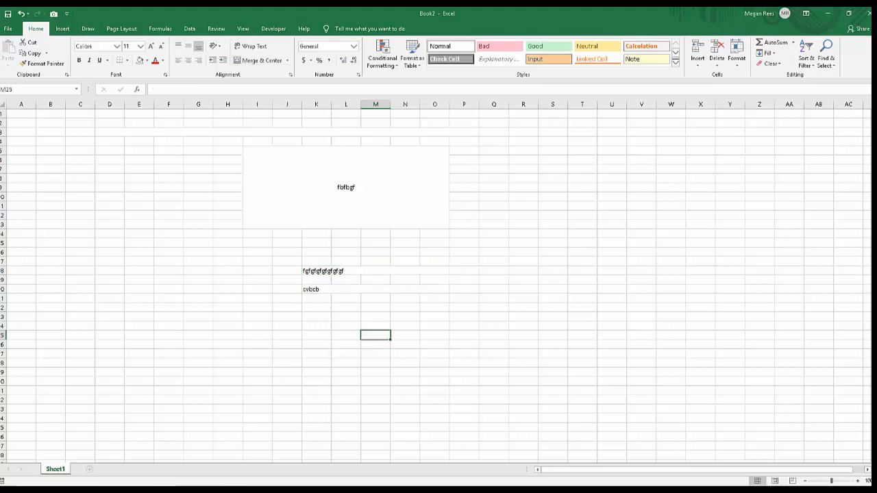
Copy the merged cell K18:O18 and paste it at cell D10.
click(375, 271)
key(ctrl+c)
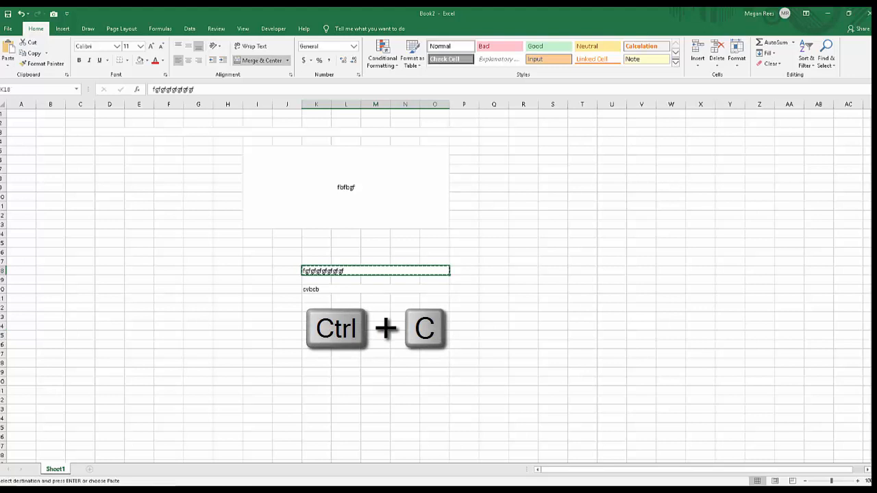
click(110, 196)
key(ctrl+v)
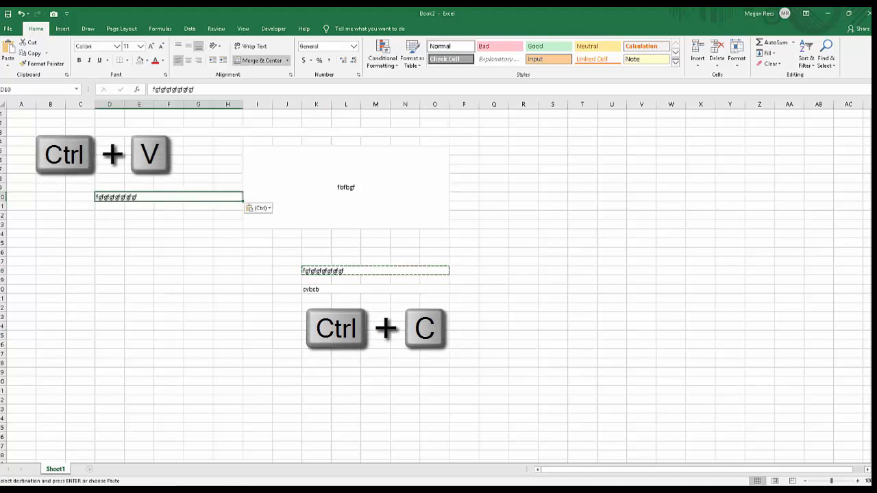
click(139, 289)
click(169, 197)
click(316, 262)
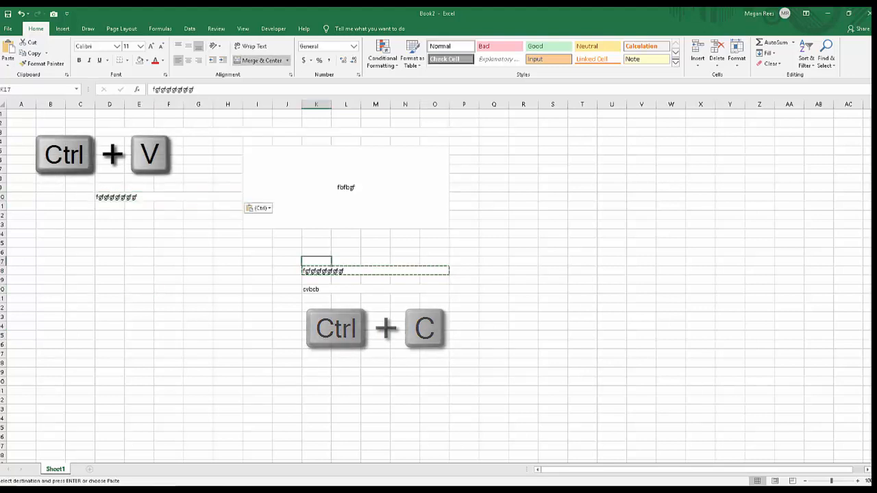
click(198, 215)
click(169, 196)
click(198, 280)
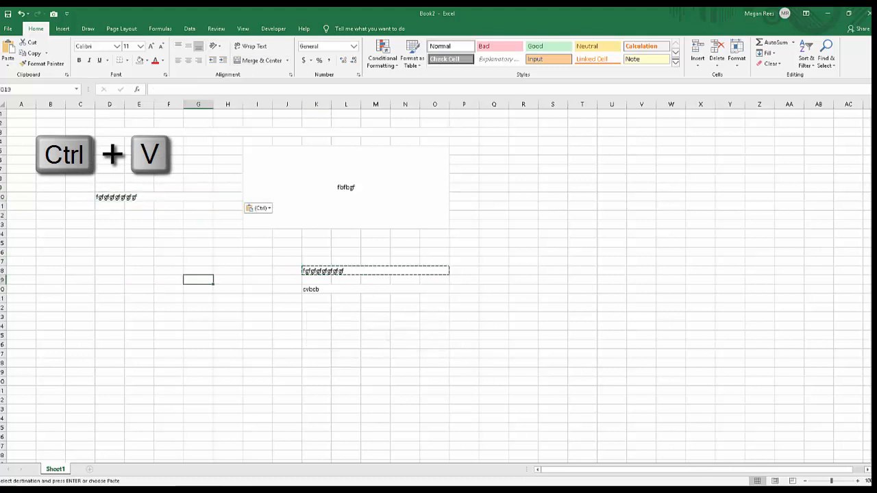
click(257, 325)
click(287, 316)
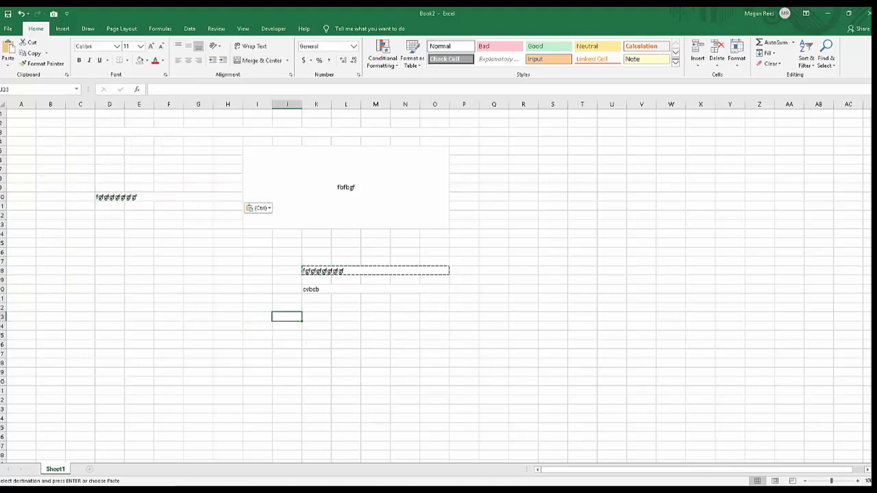
click(257, 280)
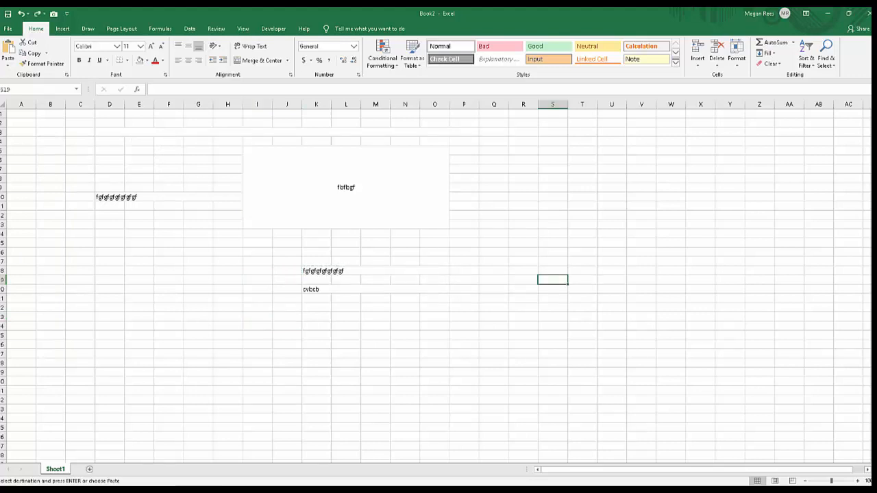
Enter the long string "dfs;lkjgal;kejgtalk;erhjtyalkerjtyggl" in cell R15 and short filler text in R16 through R19.
click(524, 243)
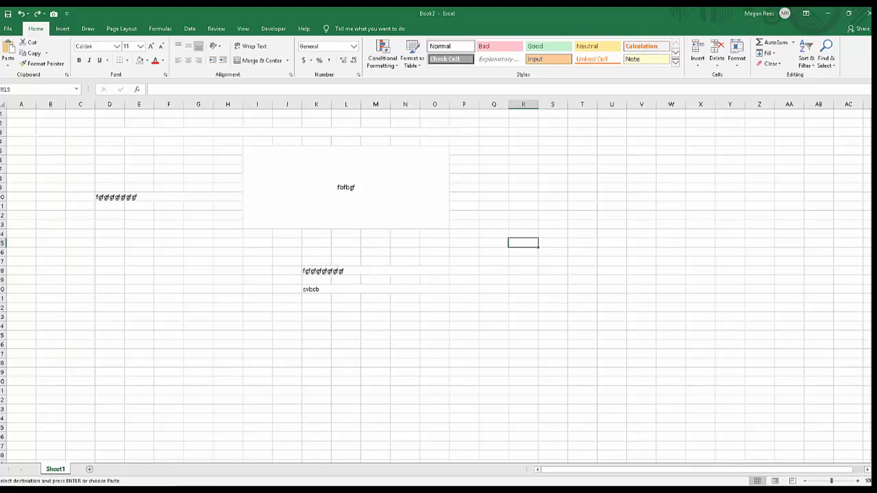
text(dfs;lkjgal;kejgtalk;erhjtyalkerjtyggl)
key(Return)
text(kaer4jyha)
key(Return)
text(klj4ny)
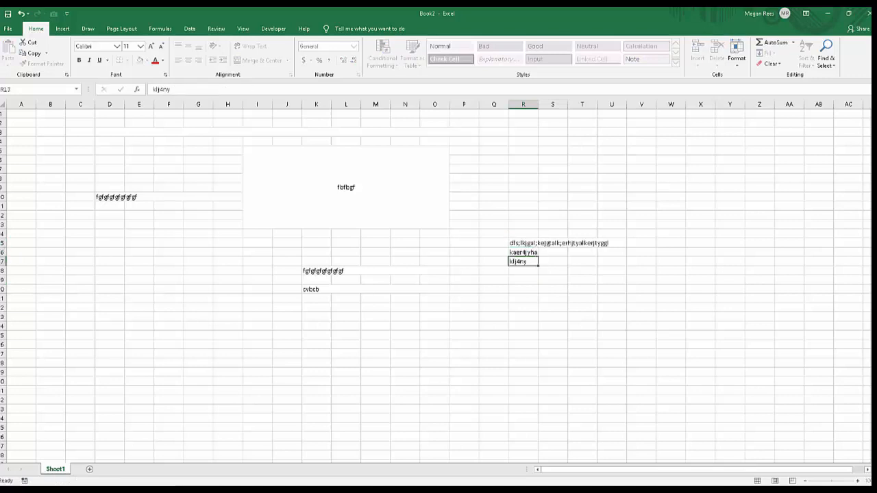
key(Return)
text(aewrlkjygha eklj)
Clear the filler text from cells R16:R19, keeping only the long string in R15.
drag(523, 252, 524, 280)
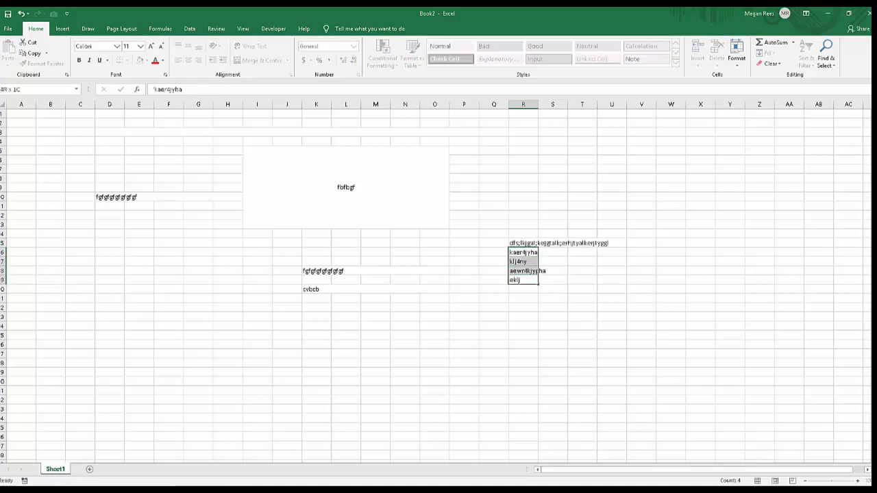
key(Delete)
click(582, 289)
Try widening column R until the long string in R15 fits, and undo the width change.
drag(523, 243, 552, 243)
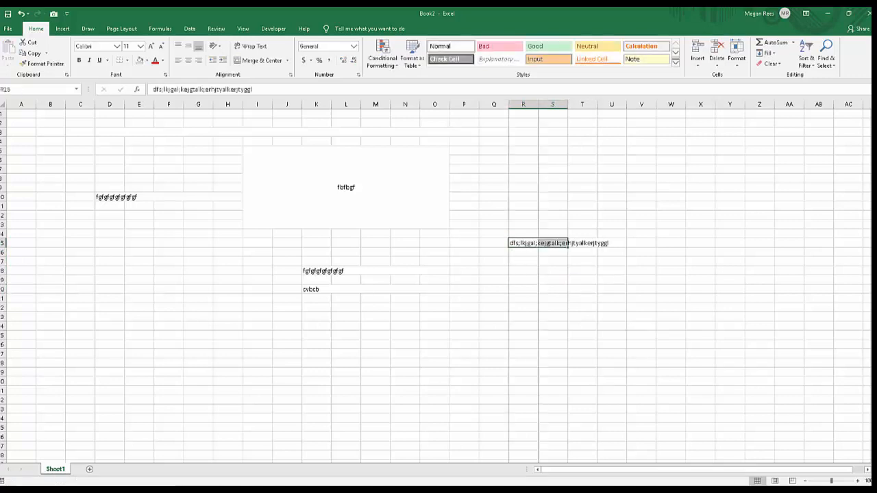
click(523, 150)
drag(538, 104, 615, 104)
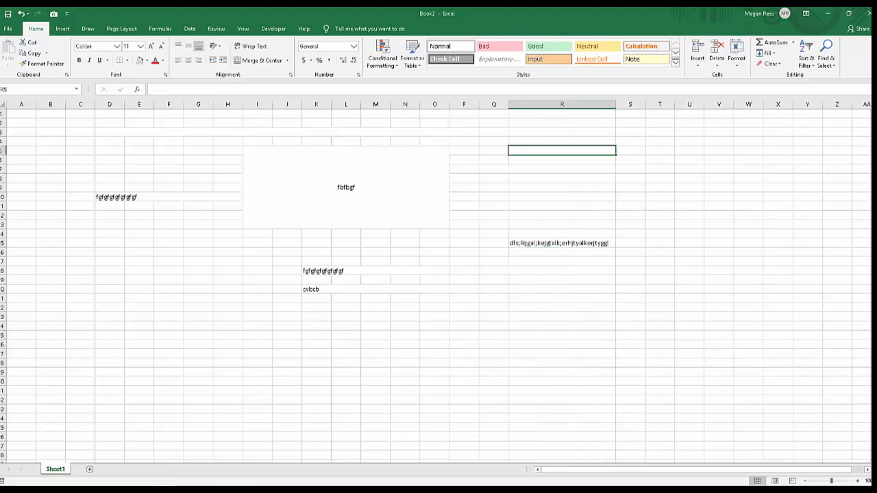
key(ctrl+z)
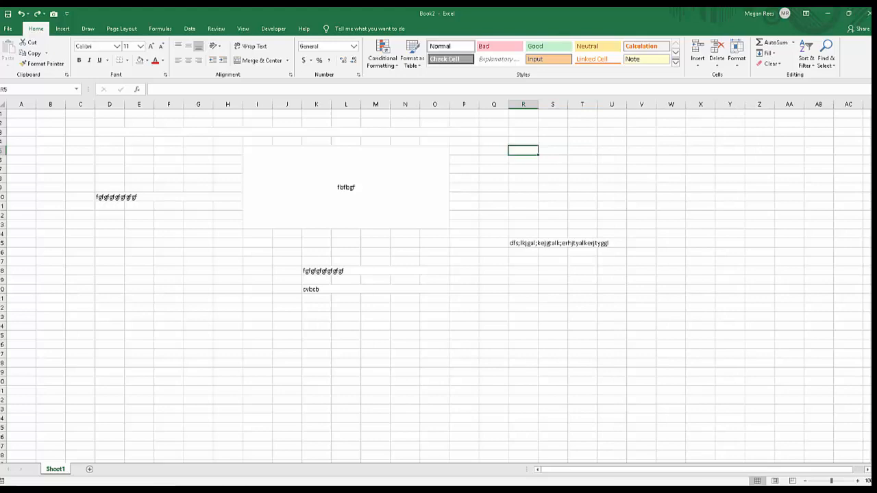
Switch to the Excel 2019 Lesson 1 workbook and review the Wrap Text and Merge & Center labels in the Lesson B Instructions.
drag(0, 103, 594, 81)
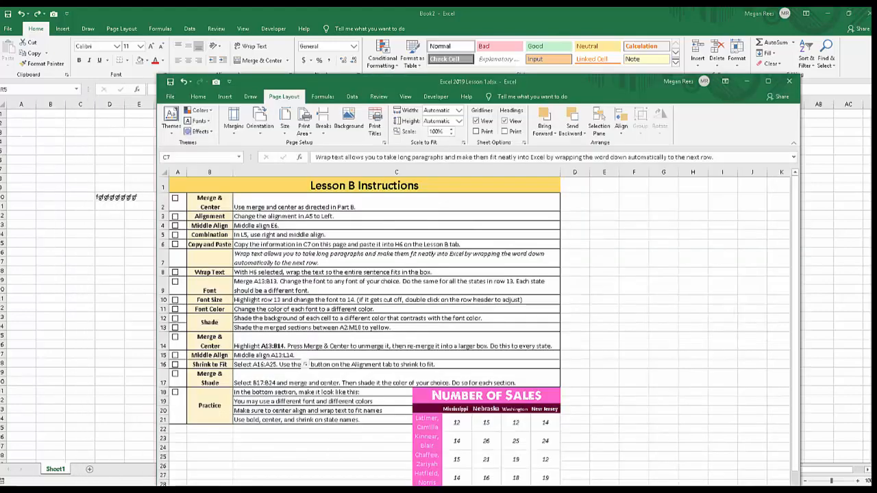
click(210, 258)
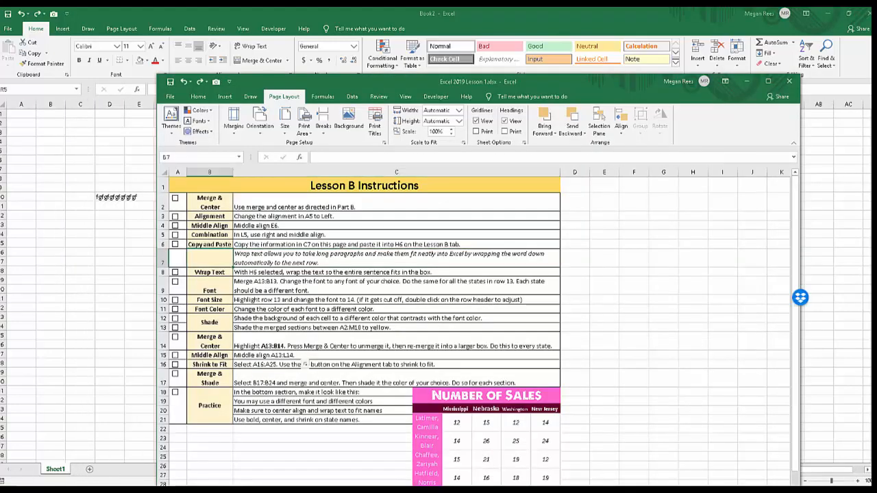
click(396, 285)
click(210, 273)
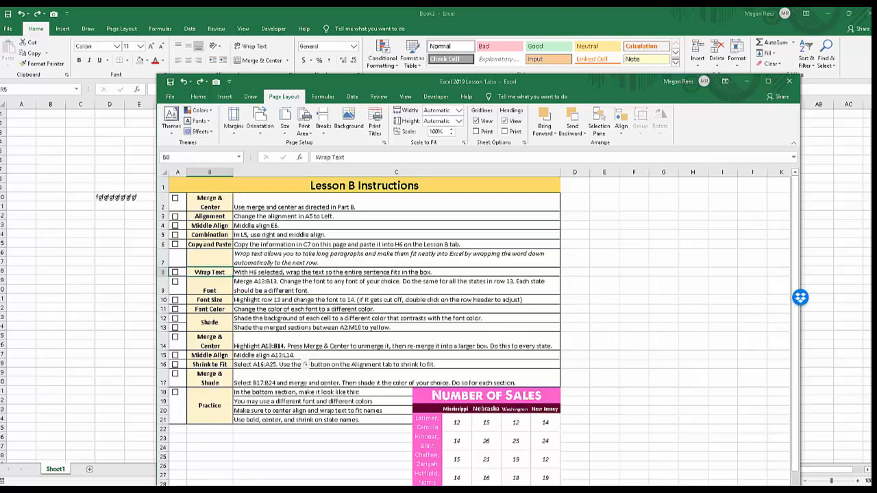
key(Up)
key(Up)
key(Up)
key(Up)
key(Up)
key(Up)
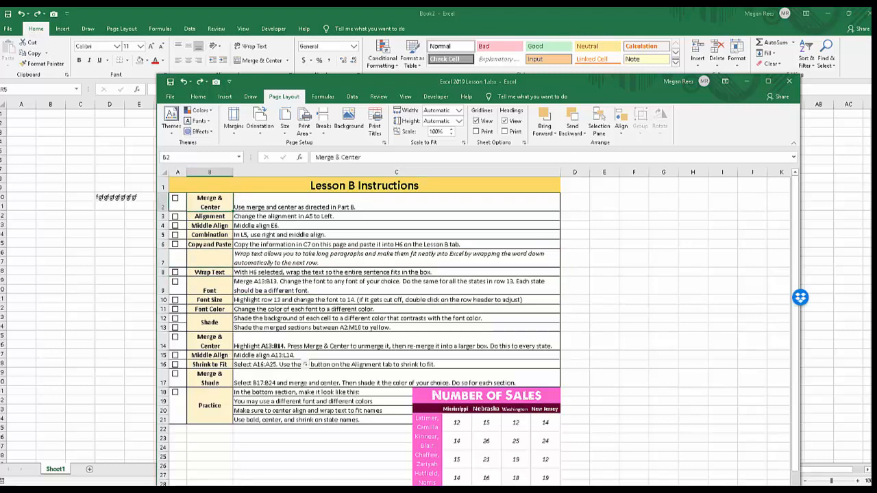
Try widening column B of the Lesson B Instructions, undo it, and check the wrap setting of cell B2.
drag(232, 172, 266, 171)
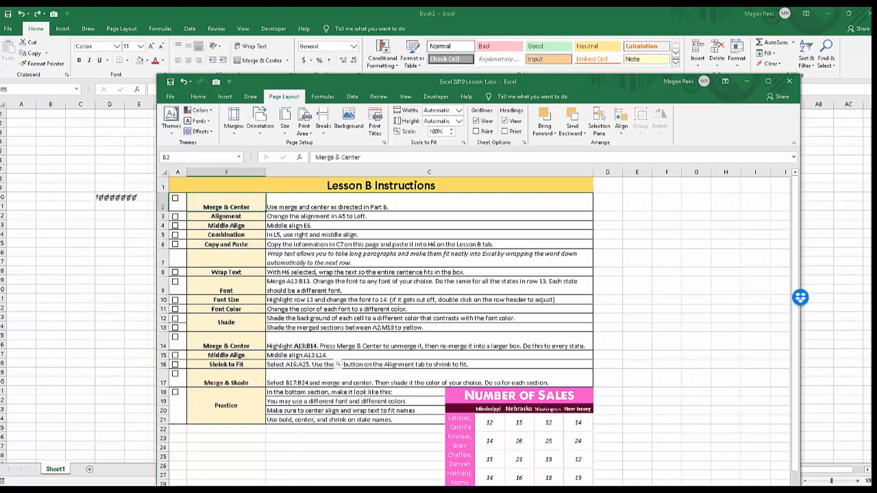
key(ctrl+z)
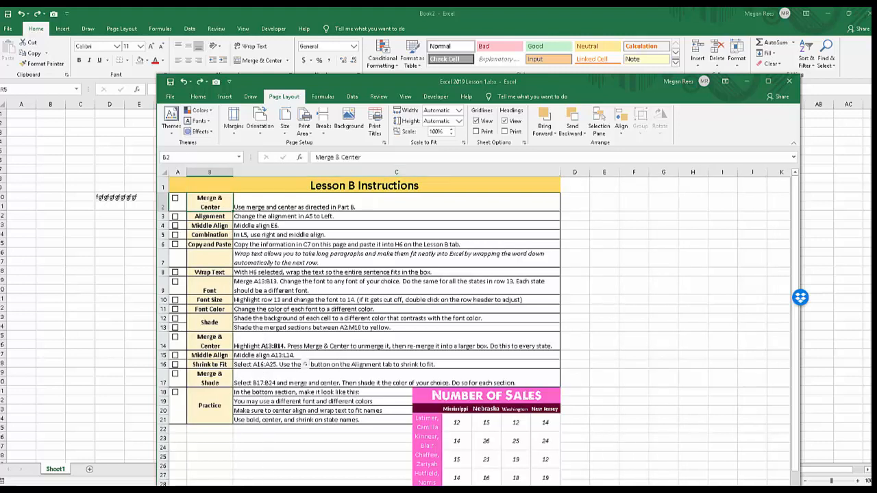
click(198, 97)
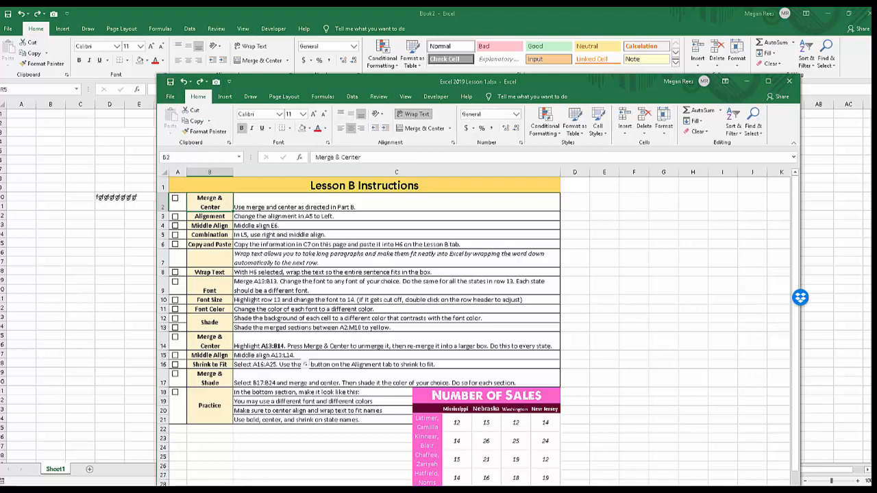
Switch back to Book2, try merging and wrapping the long string across R15:T16, and undo the changes.
key(alt+Tab)
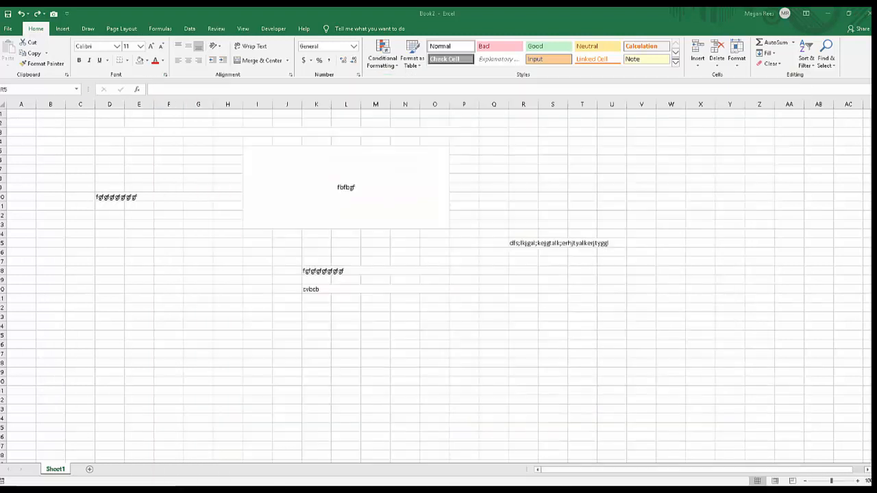
click(523, 243)
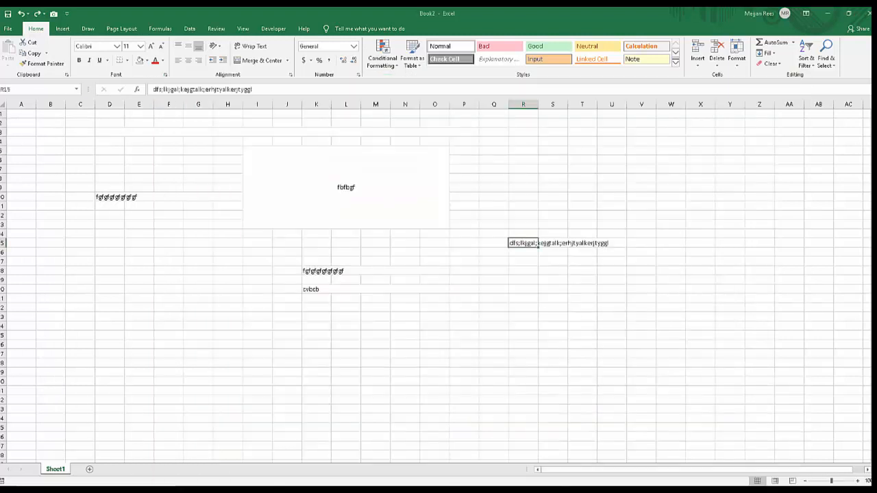
drag(523, 243, 582, 252)
key(ctrl+1)
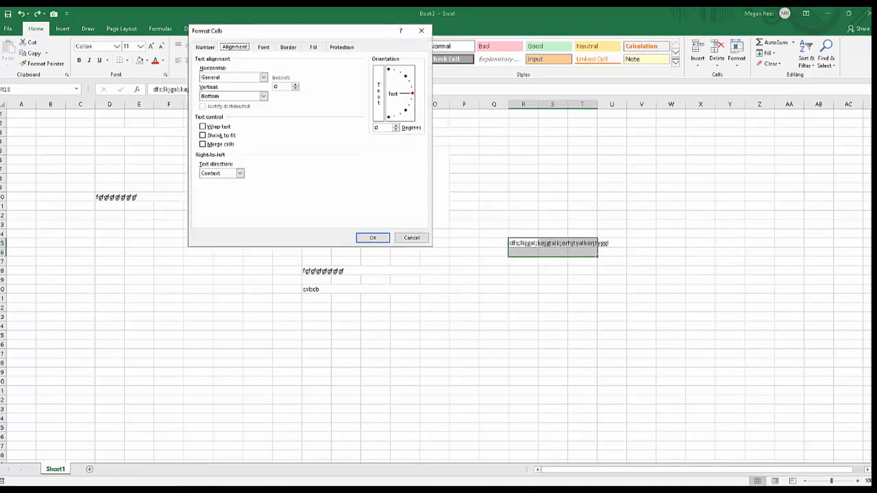
click(411, 238)
click(260, 60)
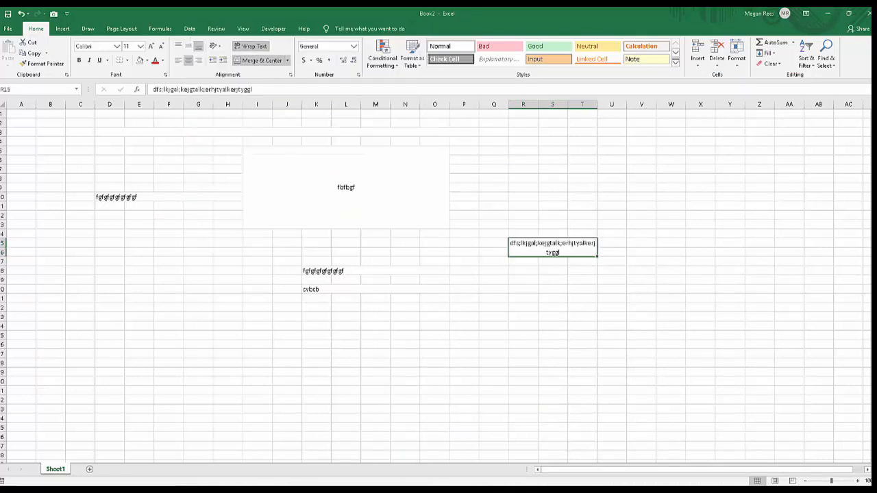
click(523, 225)
key(ctrl+z)
key(ctrl+z)
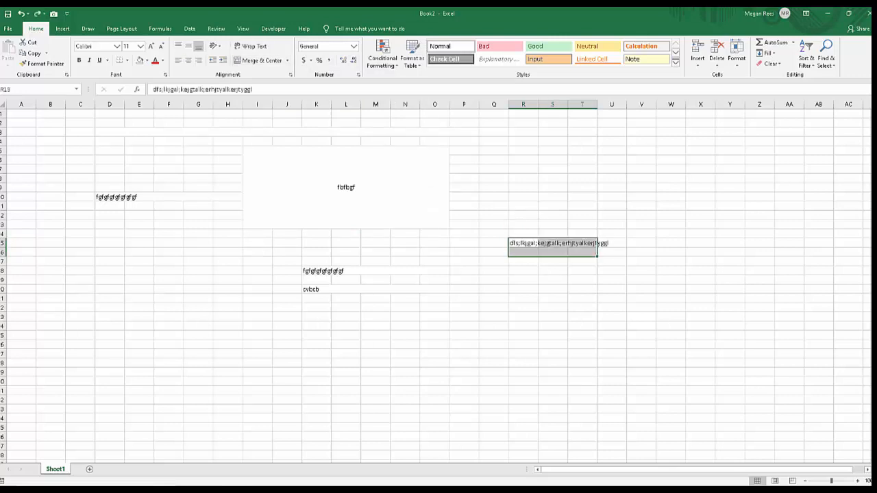
Wrap the long string within the single cell R15.
click(523, 243)
click(250, 46)
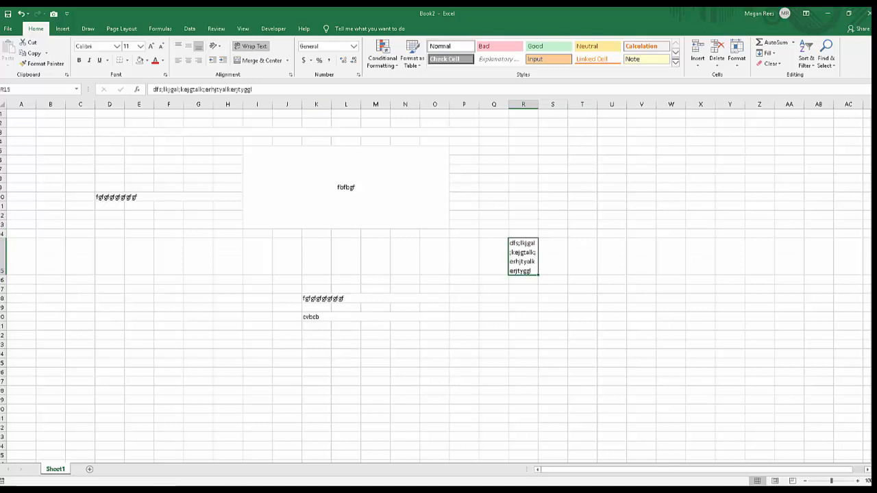
drag(523, 257, 611, 257)
click(523, 279)
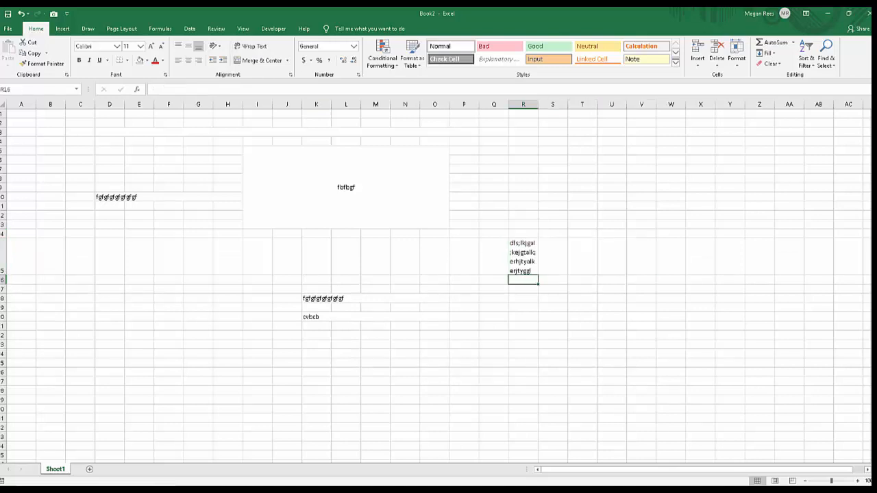
Merge and center cells R15:U15 and autofit the height of row 15.
drag(524, 257, 612, 257)
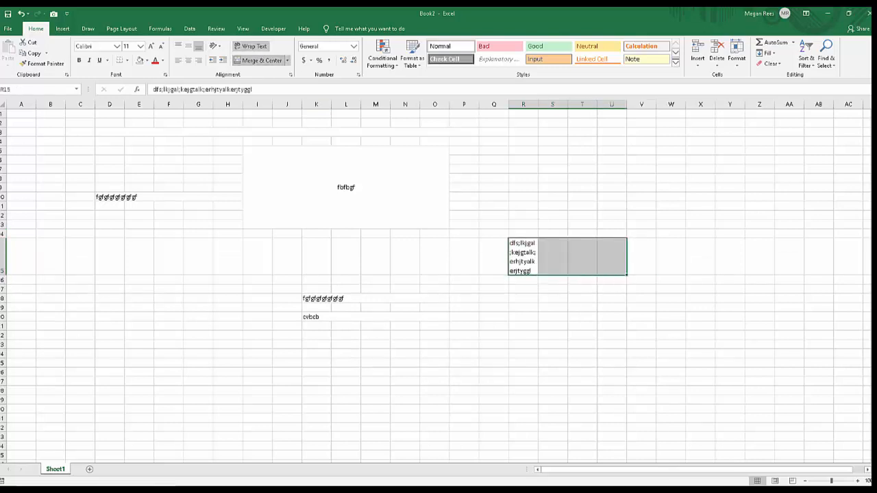
click(259, 61)
double_click(3, 275)
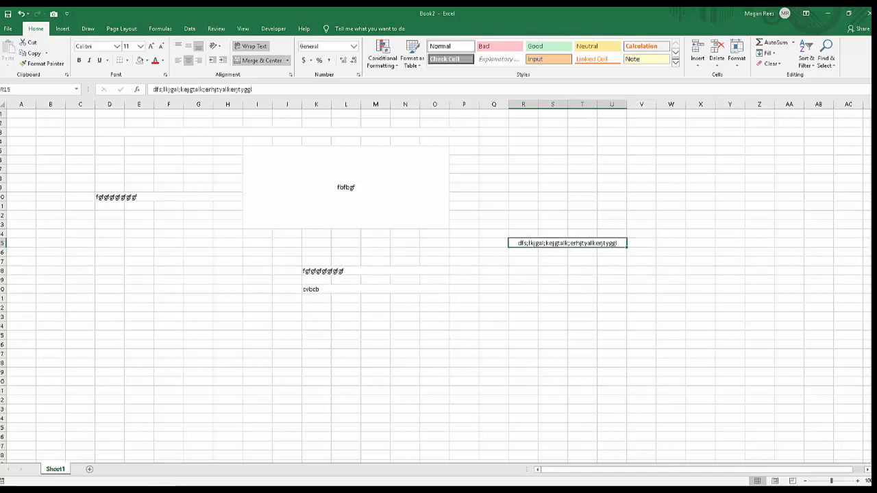
click(582, 372)
click(581, 334)
click(575, 243)
drag(493, 261, 493, 279)
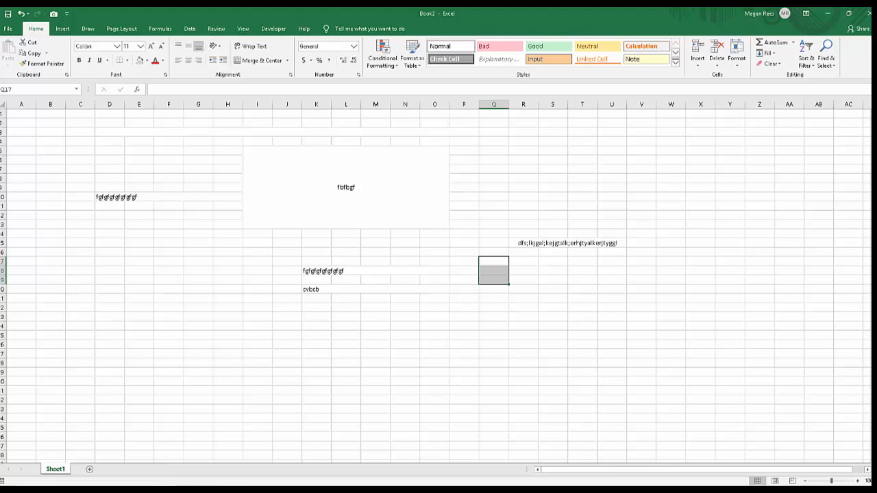
click(434, 354)
Increase the font size of the text in merged block I5:O13 stepwise to 28, and set it to 100.
click(346, 187)
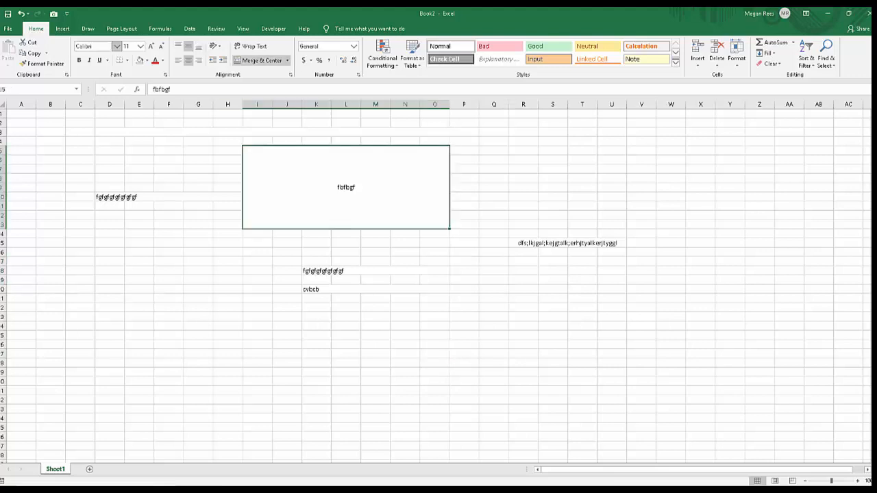
double_click(151, 46)
click(151, 46)
click(151, 46)
click(151, 46)
click(151, 46)
click(151, 46)
click(150, 46)
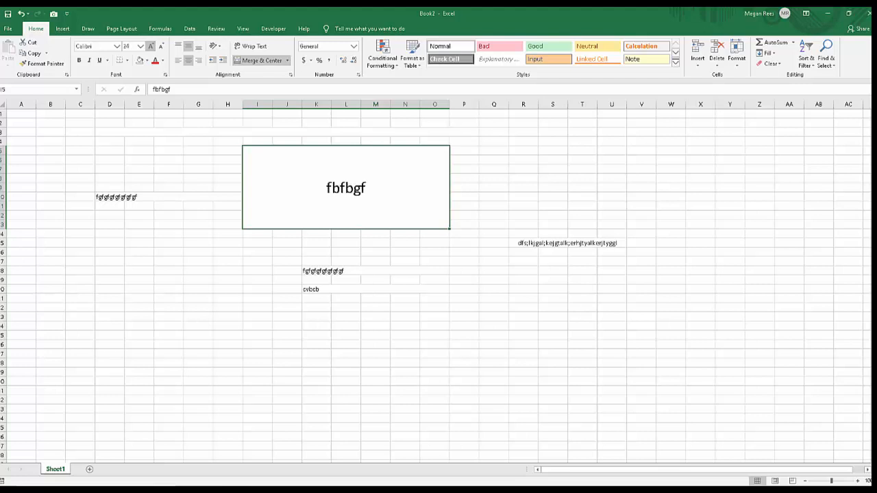
click(151, 46)
click(140, 46)
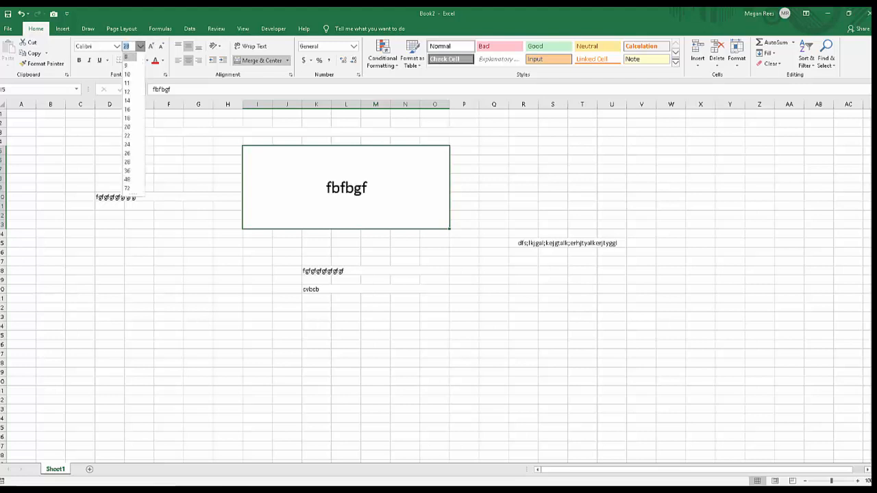
click(128, 56)
text(100)
key(Return)
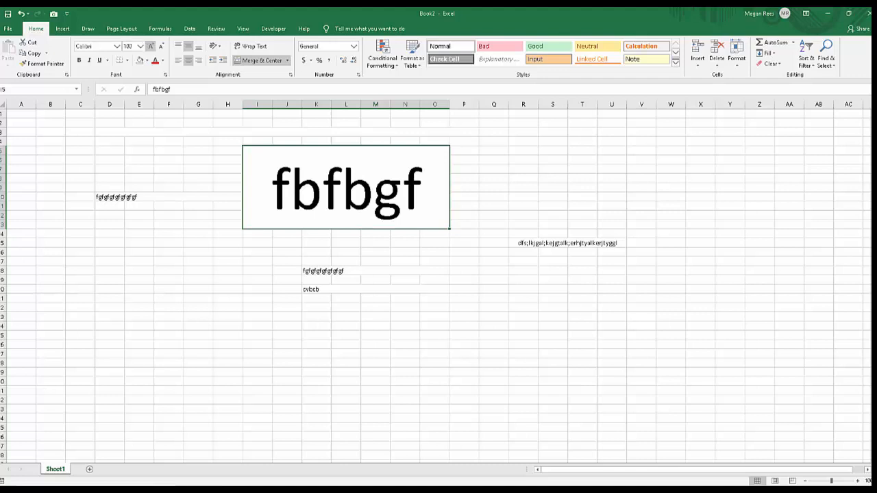
Try stepping the font size of the text in merged block I5:O13 down and up, finishing at 26.
click(162, 46)
click(162, 46)
click(162, 46)
click(162, 46)
click(151, 46)
click(152, 46)
click(151, 46)
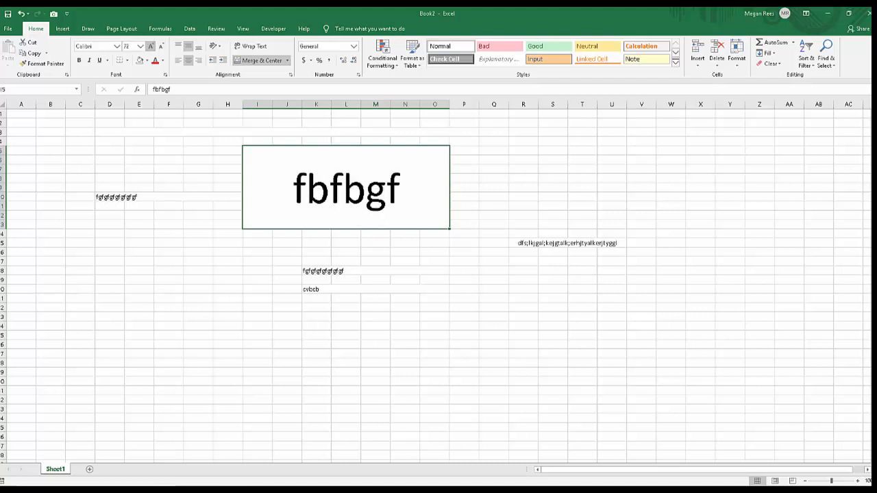
click(162, 46)
click(162, 46)
click(161, 46)
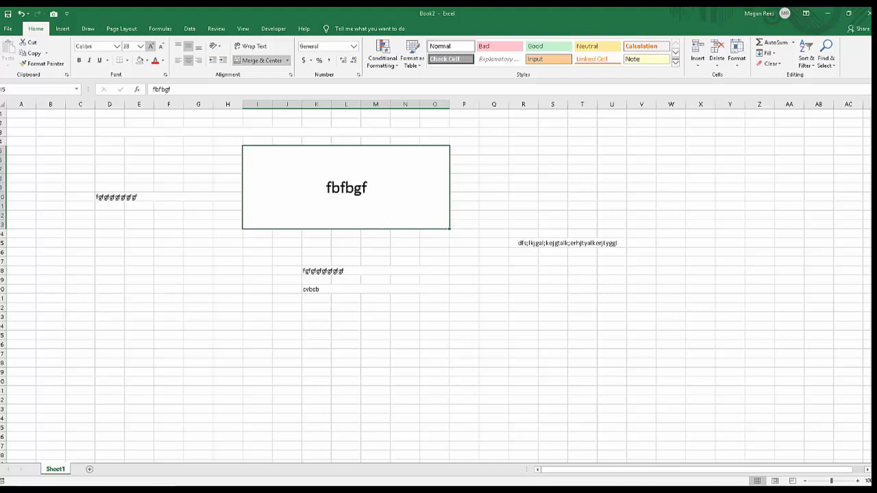
click(151, 45)
click(126, 46)
key(Escape)
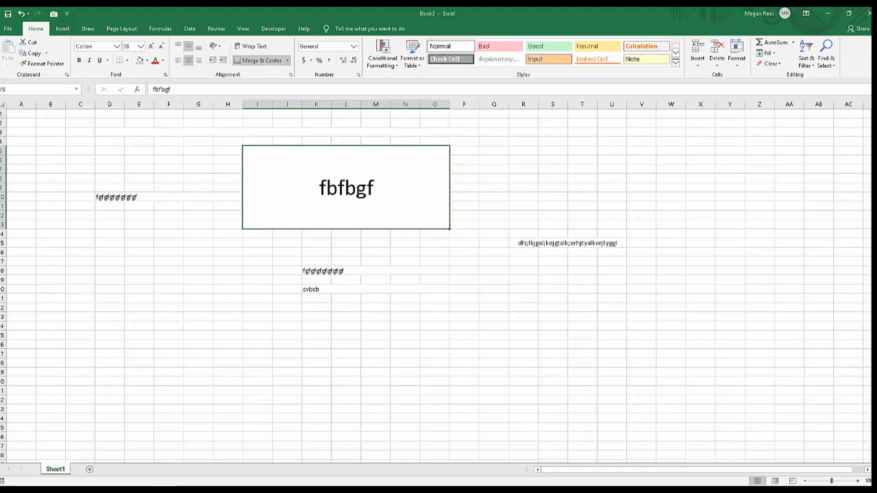
click(160, 46)
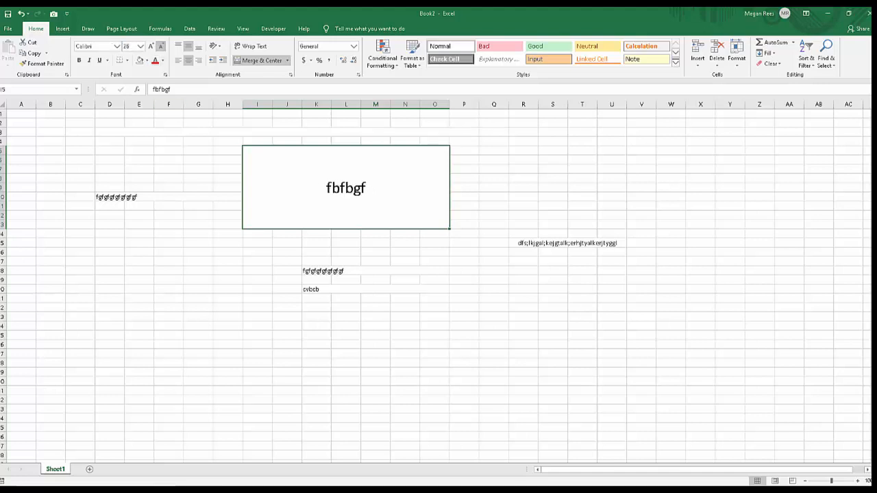
Reduce the font size of the text in merged block I5:O13 to 22 and colour it bright pink from the extended palette.
click(161, 46)
click(160, 46)
click(163, 60)
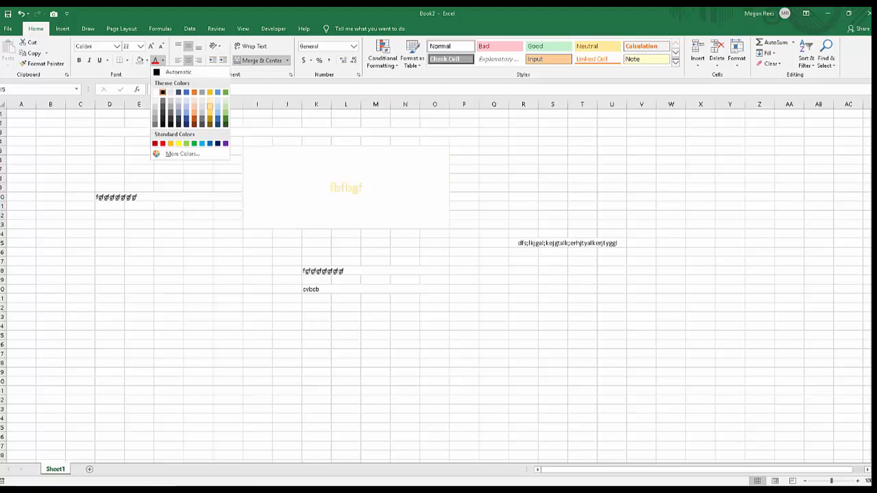
click(180, 153)
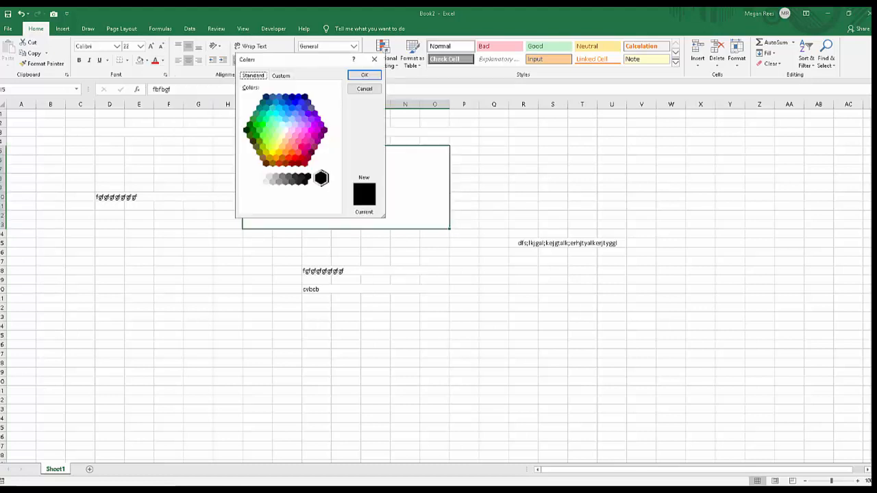
click(313, 148)
click(318, 133)
click(272, 119)
click(273, 141)
click(308, 136)
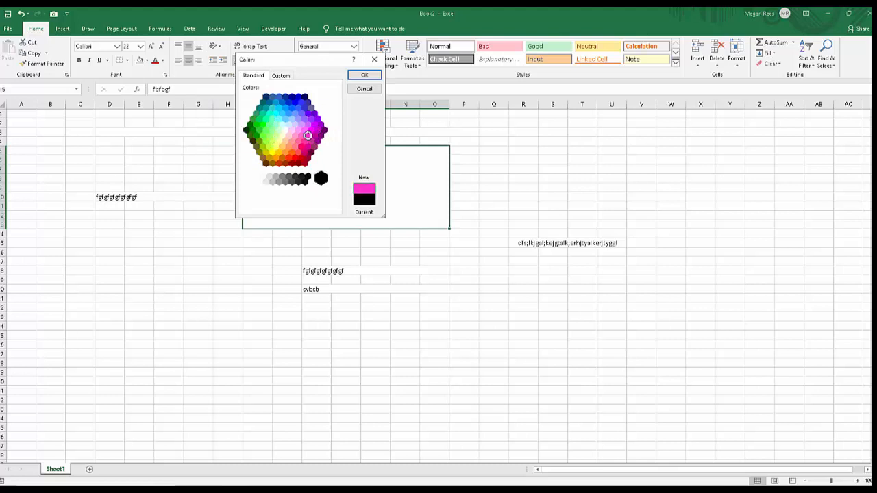
click(364, 75)
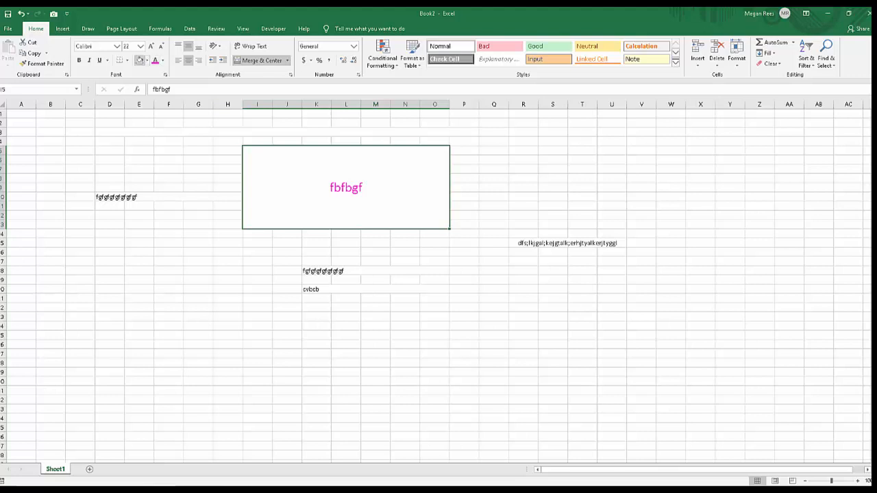
Fill merged block I5:O13 with a custom muted salmon pink, starting from a light red and adjusting it on the colour spectrum.
click(146, 61)
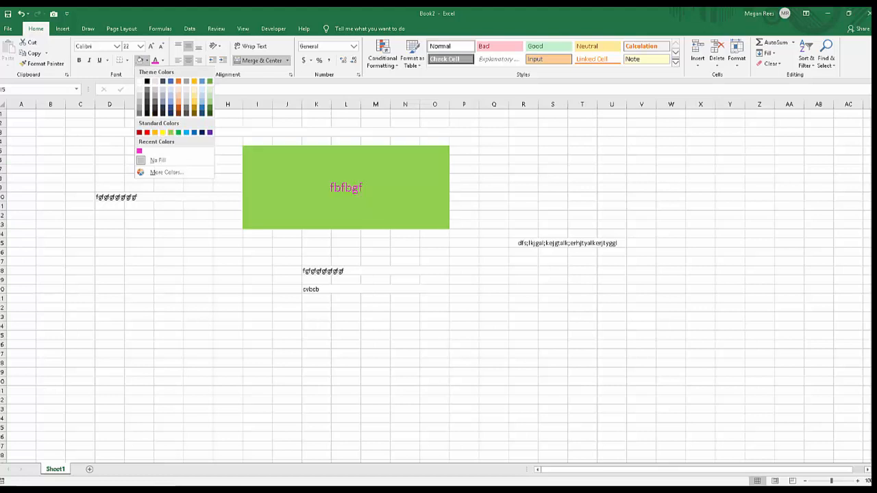
click(165, 171)
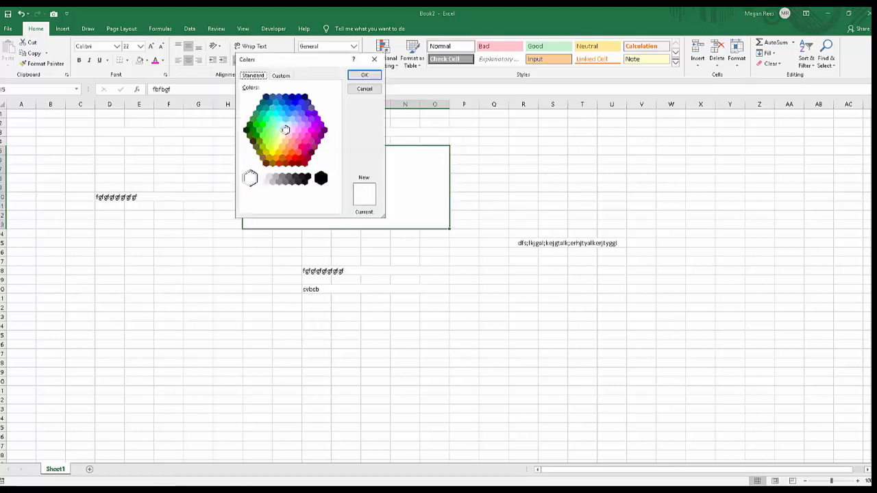
click(320, 136)
click(298, 130)
click(295, 114)
click(292, 141)
click(280, 76)
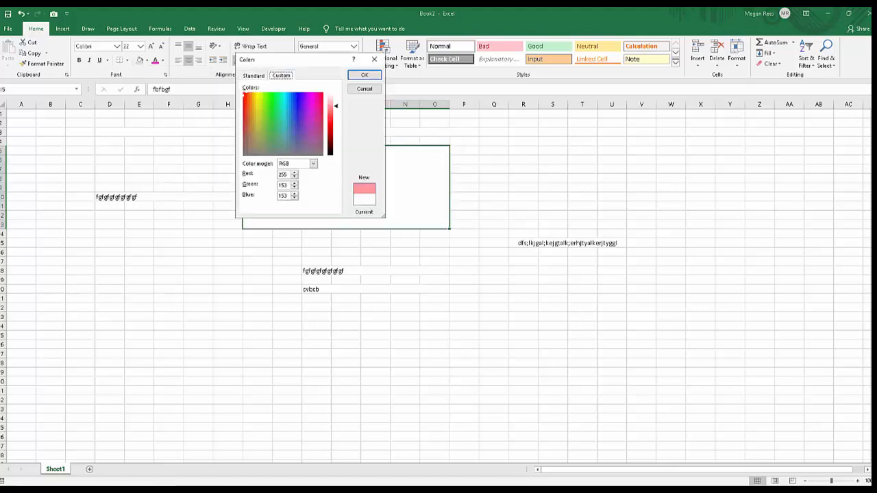
click(271, 114)
click(260, 115)
drag(260, 115, 322, 107)
click(363, 75)
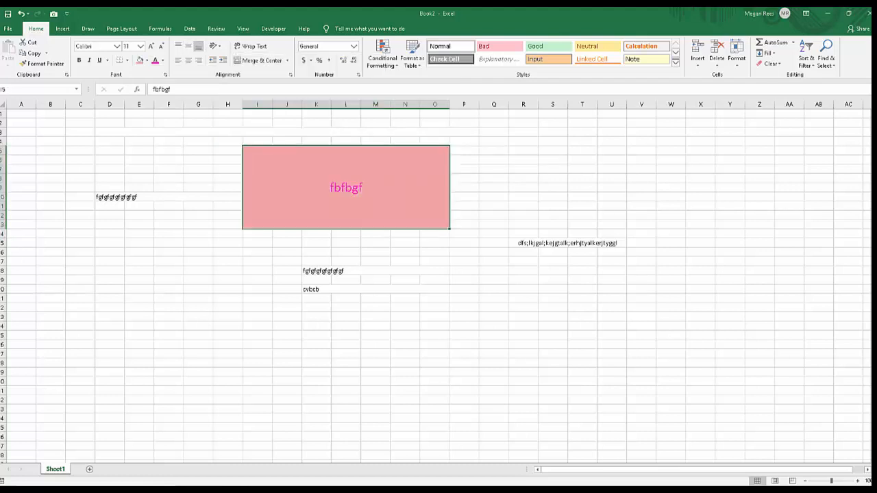
Recolour the text in merged block I5:O13 to a light gold theme shade.
click(163, 60)
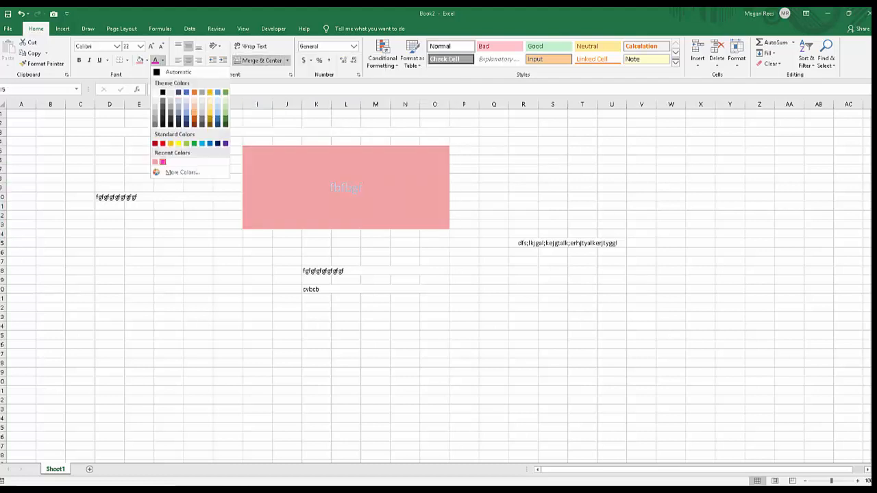
click(210, 105)
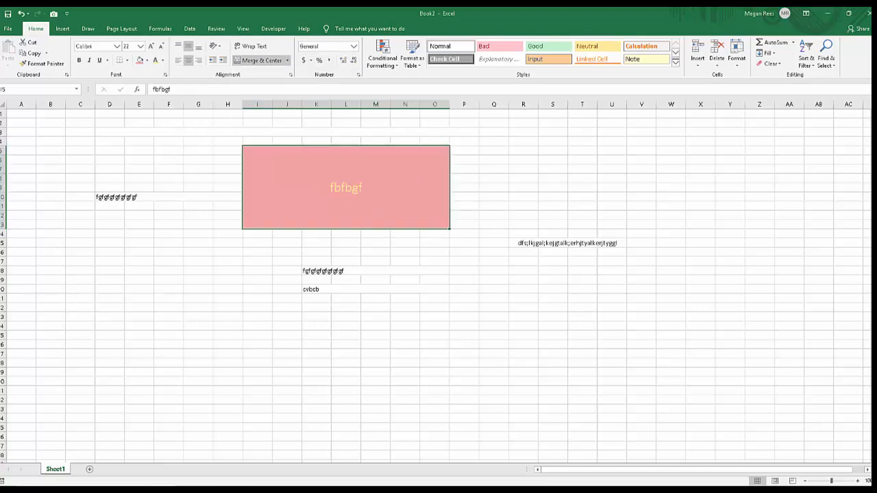
click(322, 270)
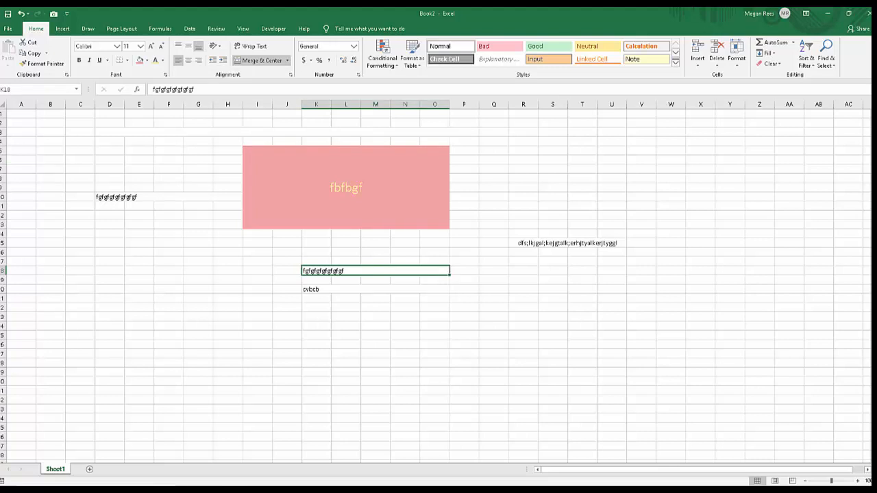
click(374, 289)
click(493, 289)
click(375, 271)
click(493, 326)
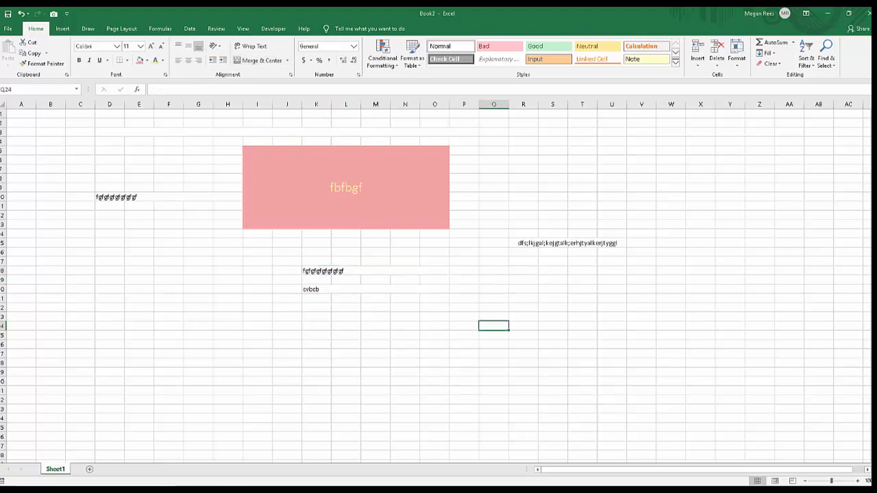
click(494, 262)
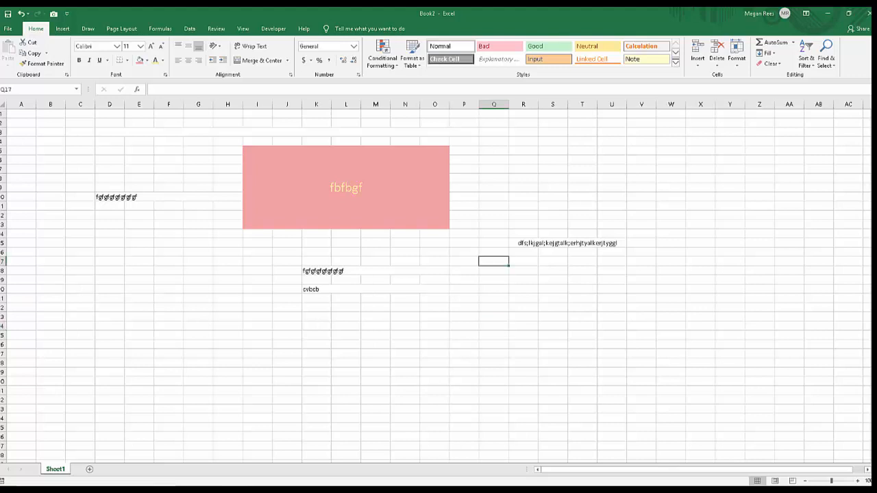
click(493, 280)
click(523, 271)
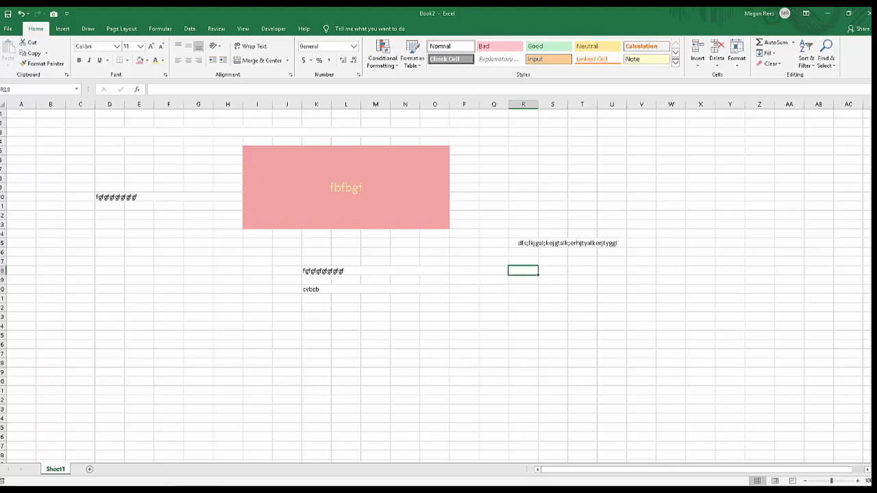
Copy the list of names from the open workbook whose title begins "Americ" and paste it as values into Book2 from cell O22.
click(234, 490)
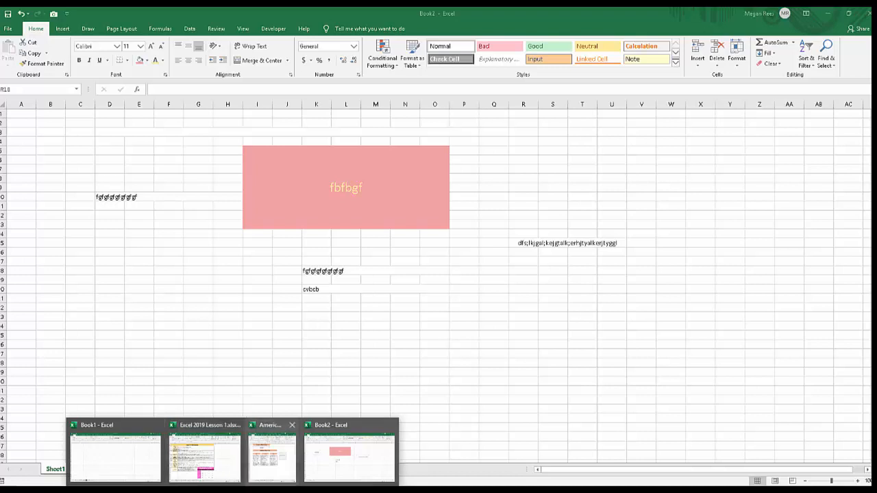
click(273, 456)
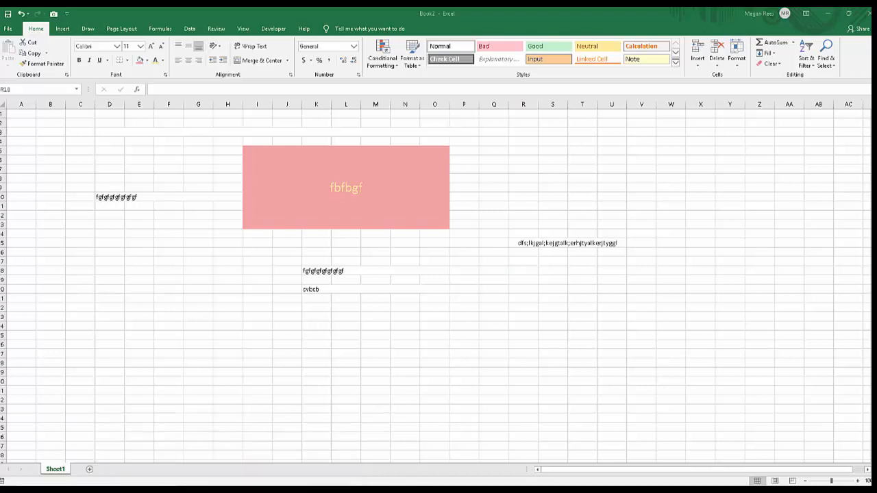
click(434, 307)
click(434, 308)
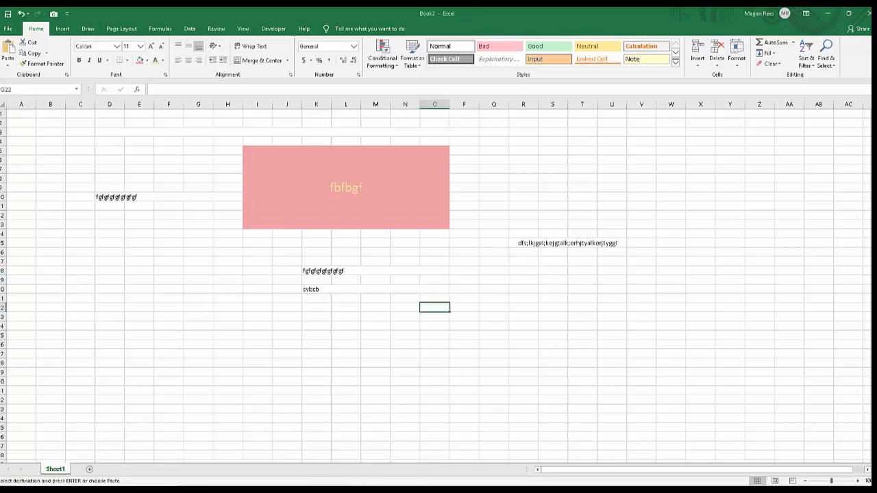
text(#N/A #N/A #N/A #N/A #N/A #N/A #N/A #N/A #N/A #N/A)
right_click(438, 308)
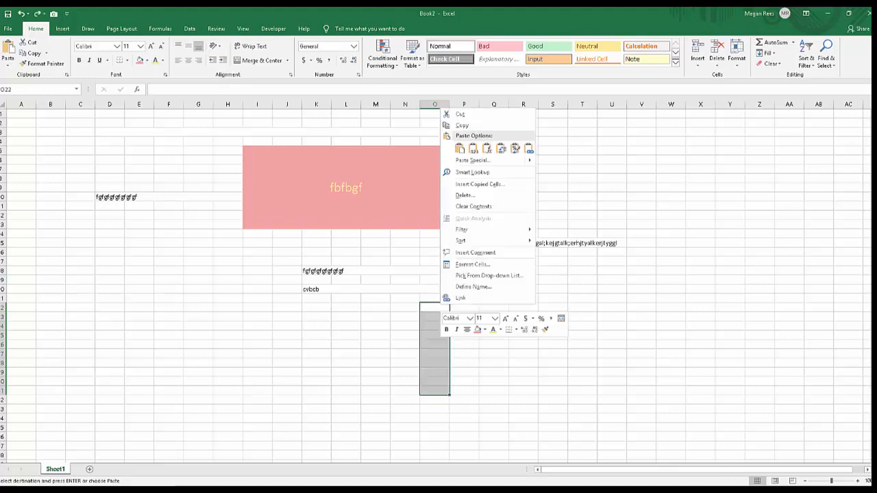
click(472, 148)
click(493, 344)
click(435, 308)
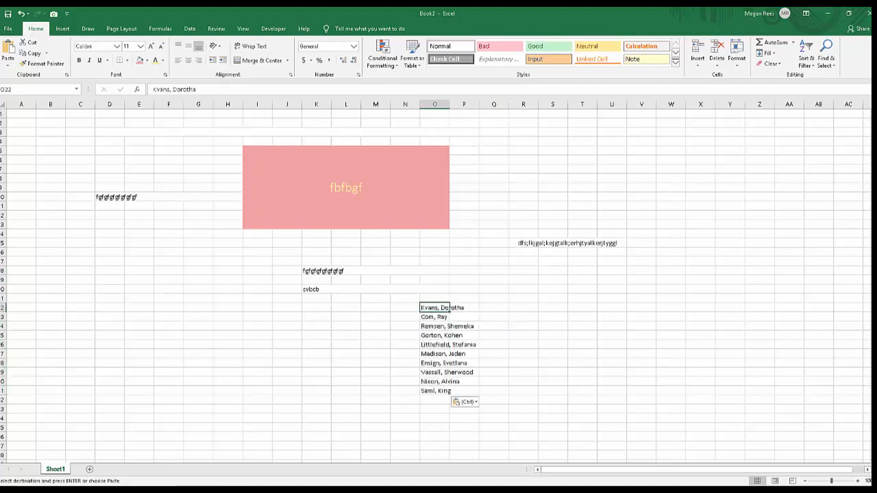
drag(434, 299, 434, 390)
click(434, 307)
click(523, 363)
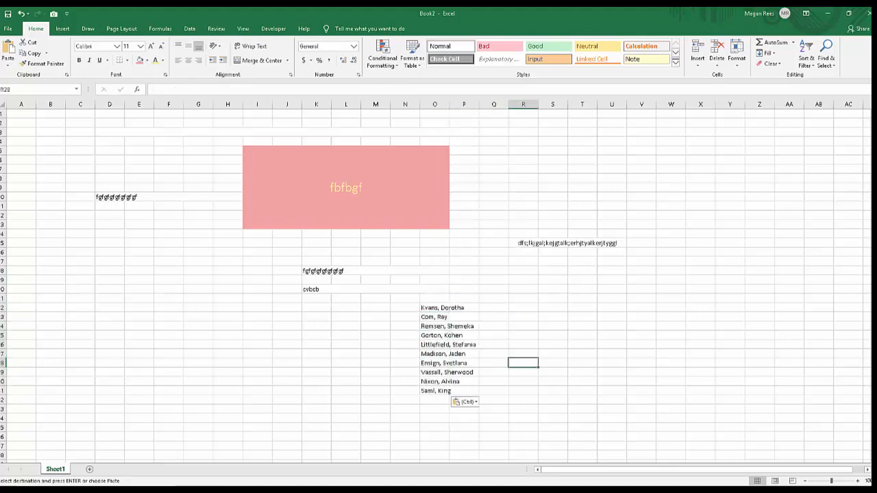
Widen column O slightly, keeping it narrower than the longest names in the pasted list.
click(464, 307)
mouse_move(445, 112)
mouse_down()
mouse_move(489, 104)
mouse_move(460, 104)
mouse_up()
click(476, 261)
click(440, 344)
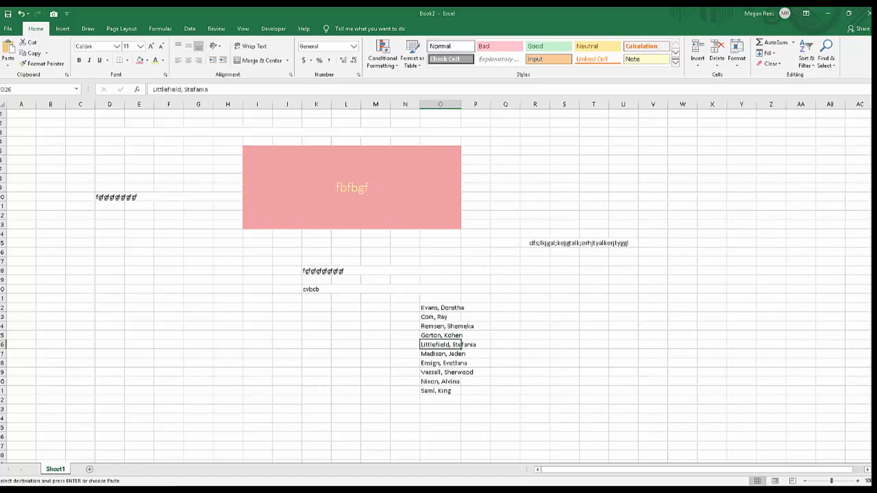
Apply the Shrink to fit text control to the names in O22:O31.
drag(440, 307, 439, 391)
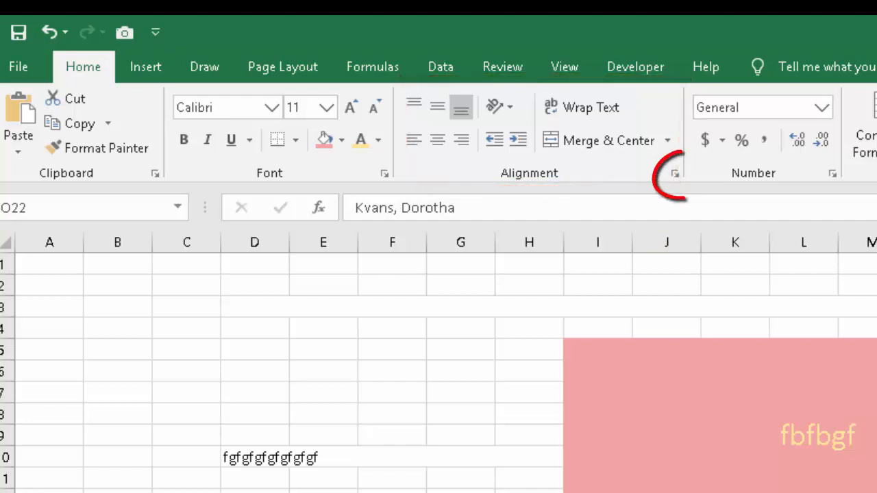
click(674, 174)
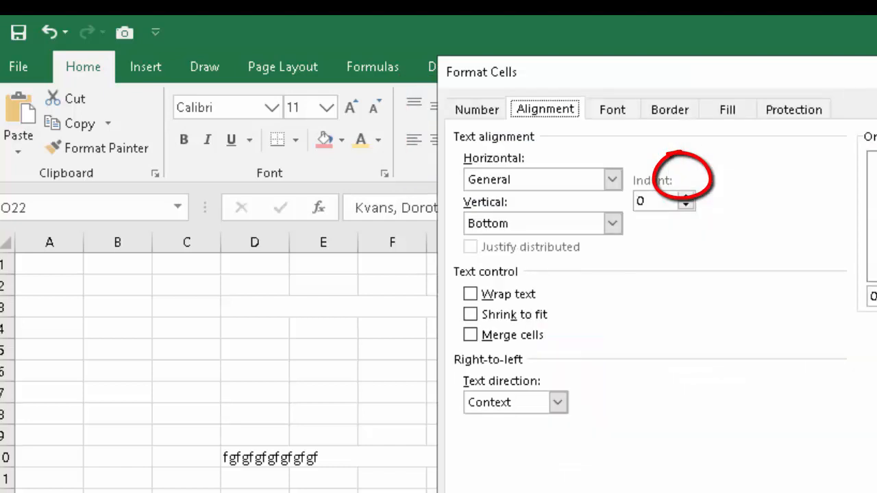
click(471, 314)
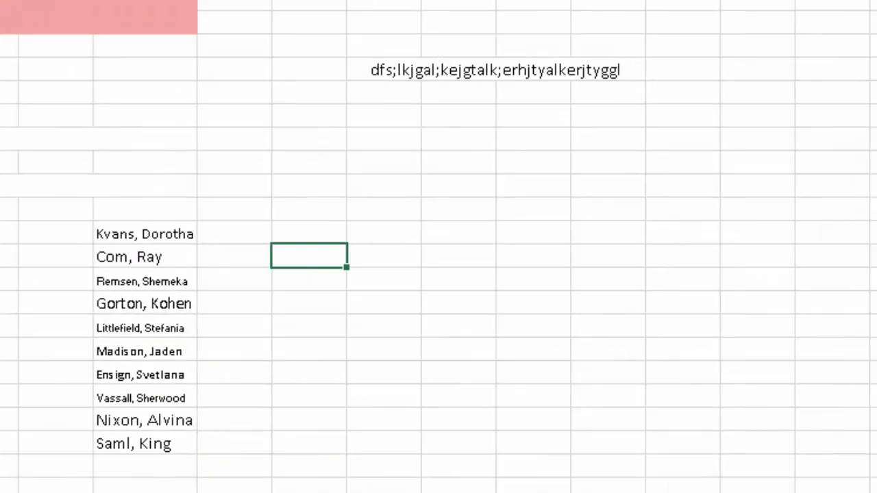
drag(145, 233, 145, 443)
click(384, 396)
drag(145, 234, 144, 443)
click(308, 372)
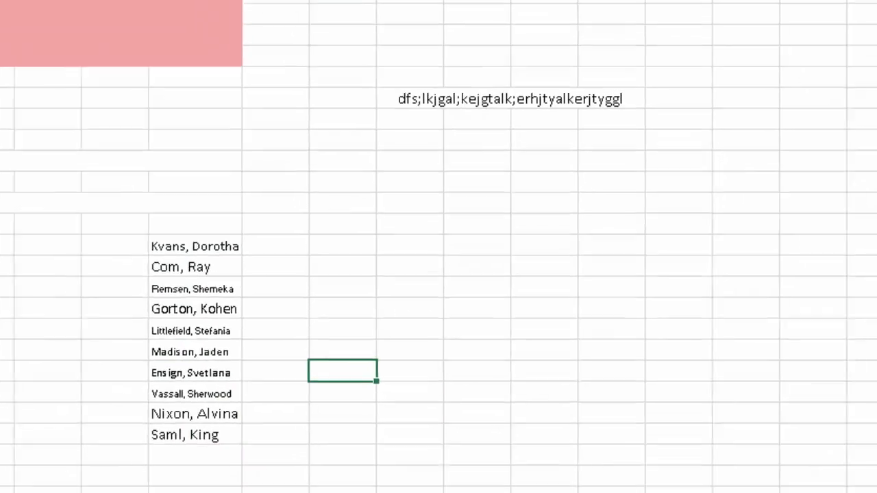
Reopen the cell formatting for O22:O31, review the Shrink to fit option and the Number categories, and leave without applying changes.
click(145, 257)
drag(145, 234, 145, 398)
drag(445, 373, 445, 393)
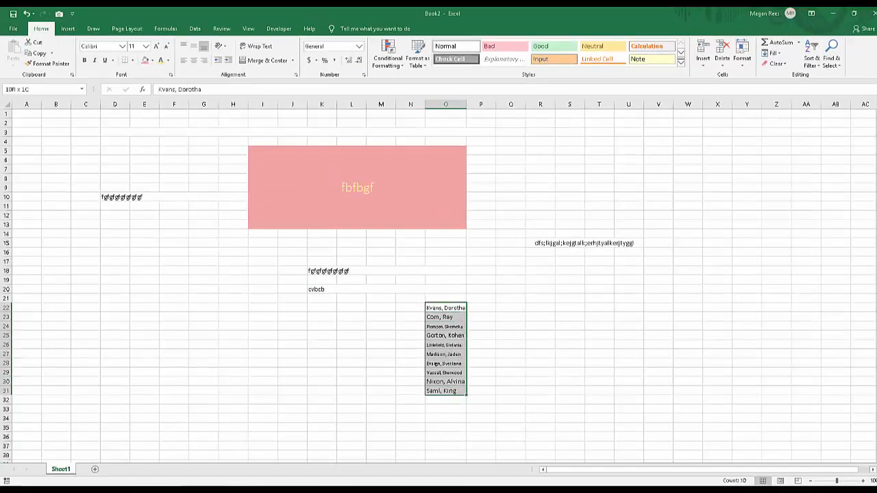
right_click(446, 361)
click(480, 321)
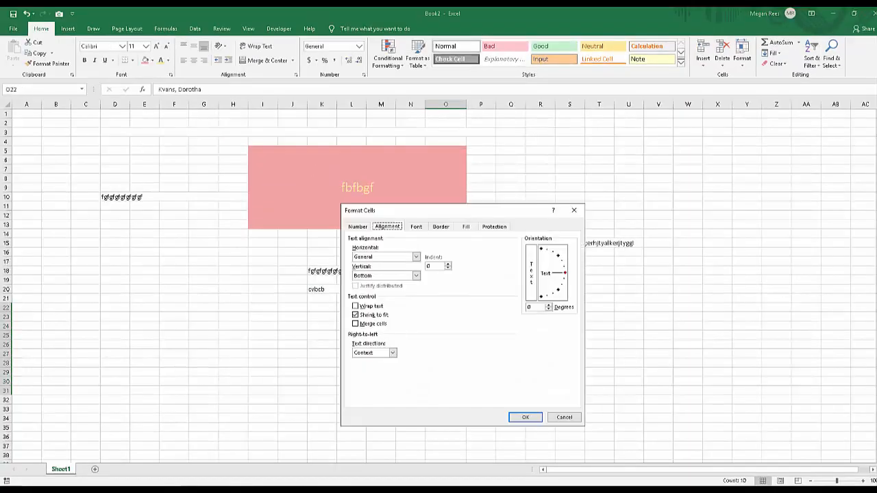
click(355, 314)
click(356, 314)
click(357, 226)
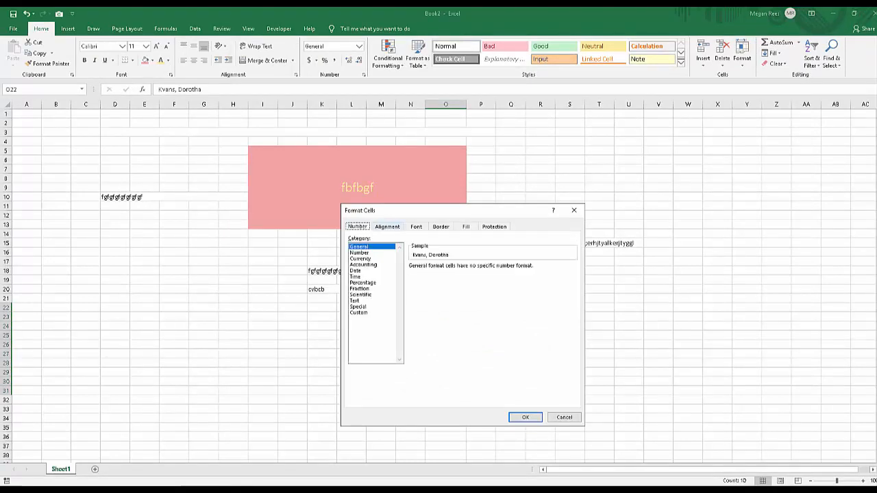
click(387, 226)
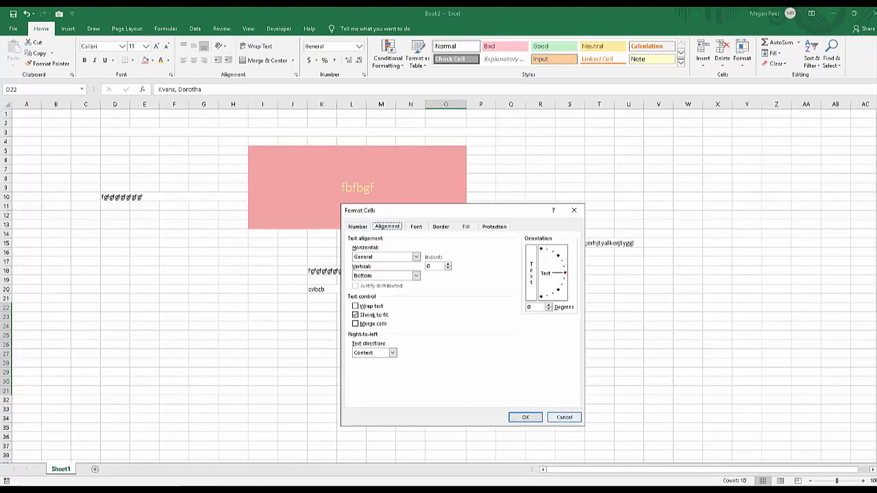
click(563, 417)
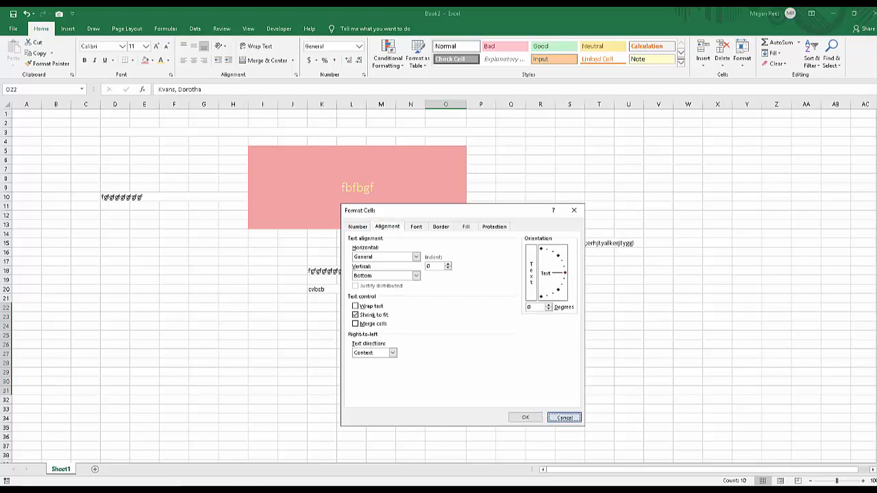
click(564, 417)
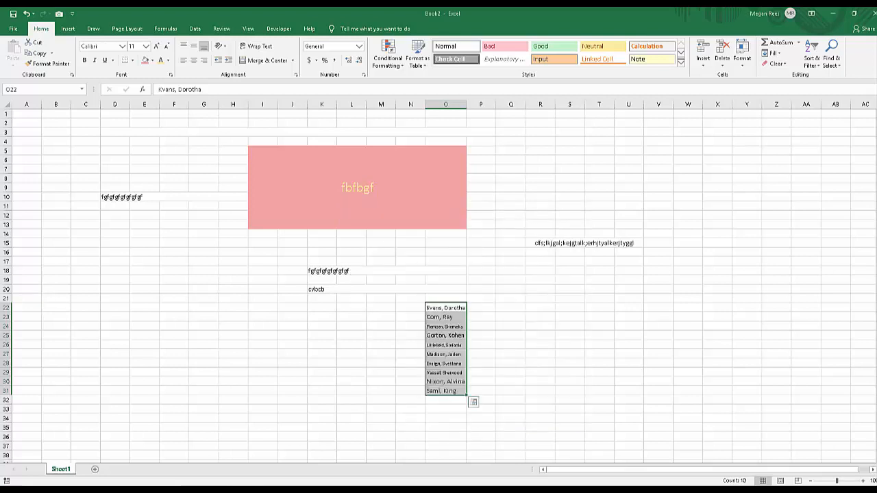
right_click(487, 300)
key(Escape)
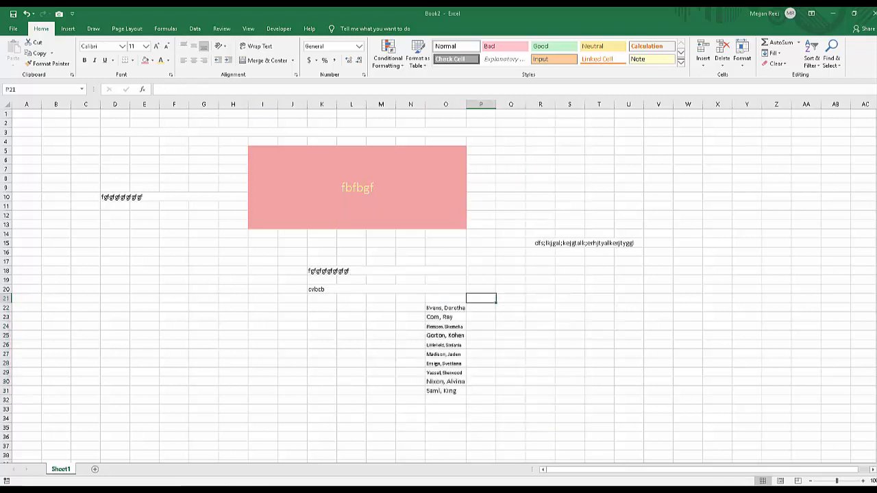
click(540, 307)
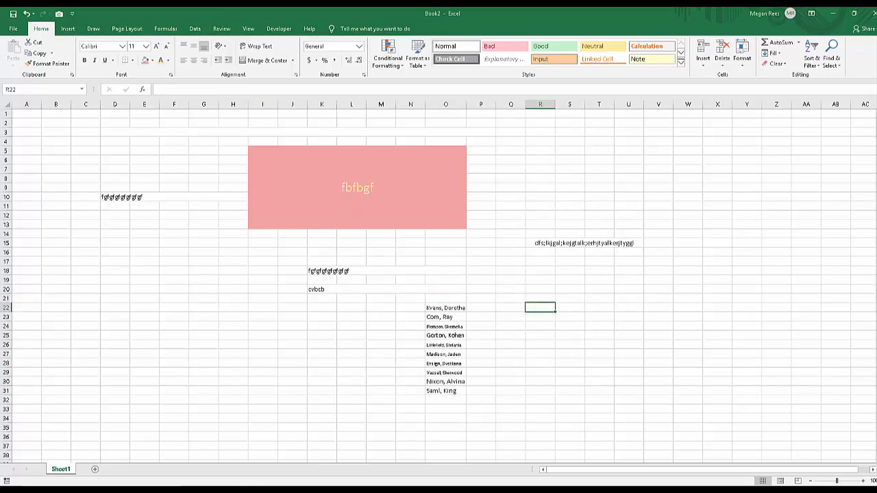
drag(445, 383, 446, 392)
click(510, 363)
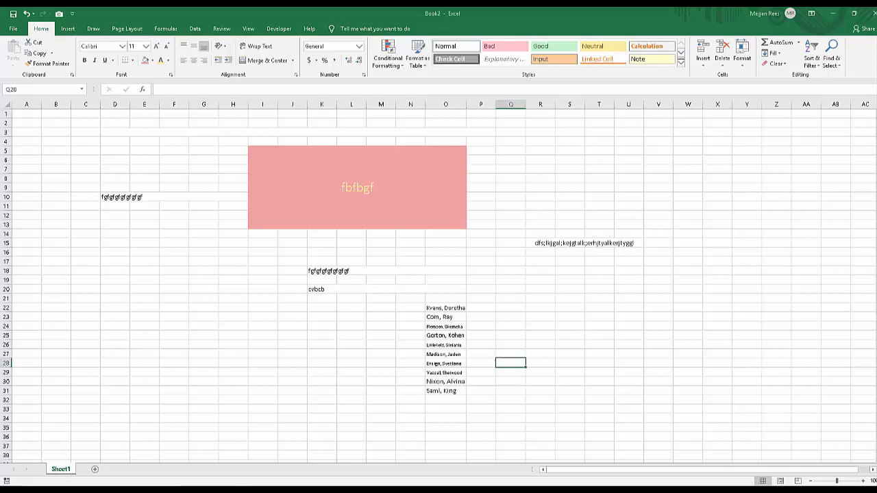
click(481, 326)
click(510, 317)
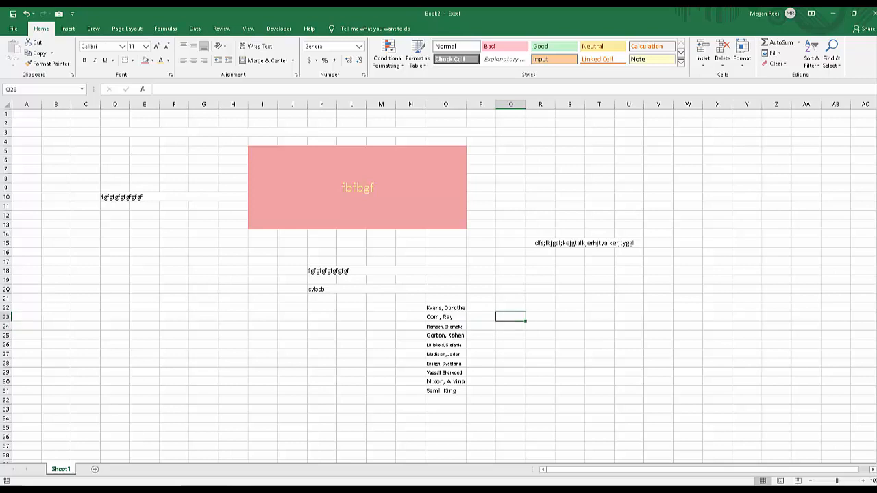
Widen column P by hand to roughly three times its width.
click(510, 308)
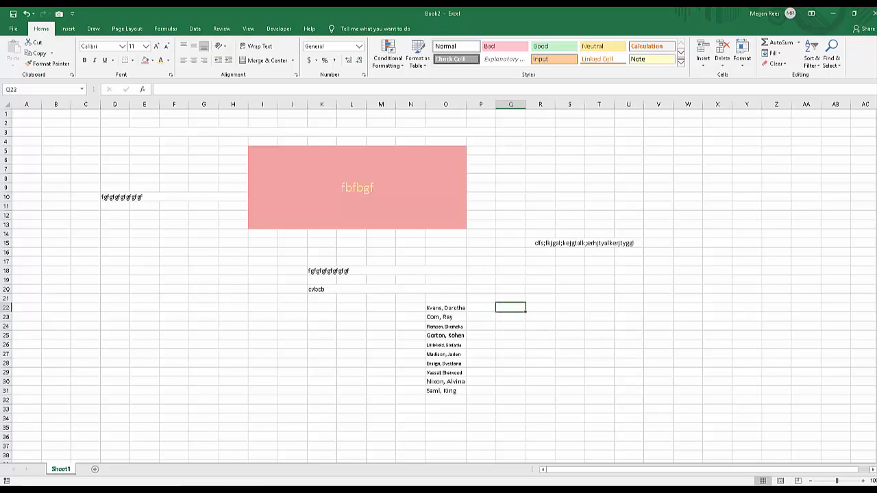
click(480, 104)
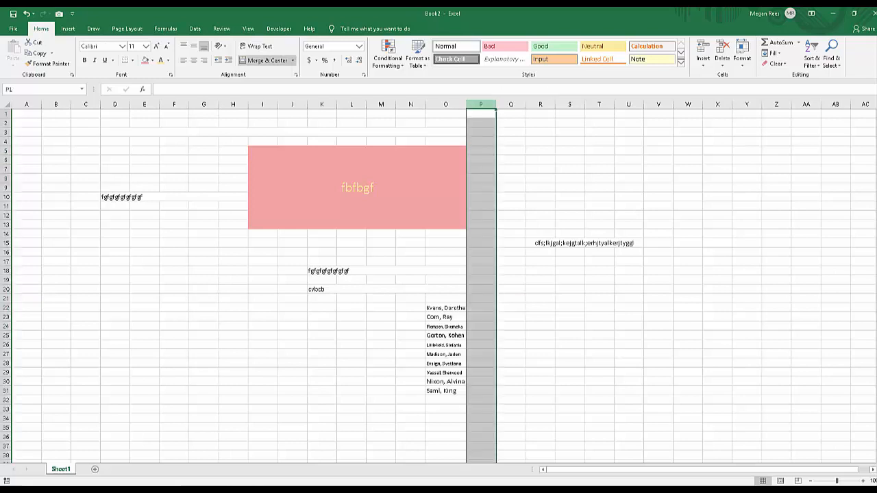
drag(496, 104, 550, 104)
click(564, 188)
Set the width of column P to exactly 5.
click(512, 105)
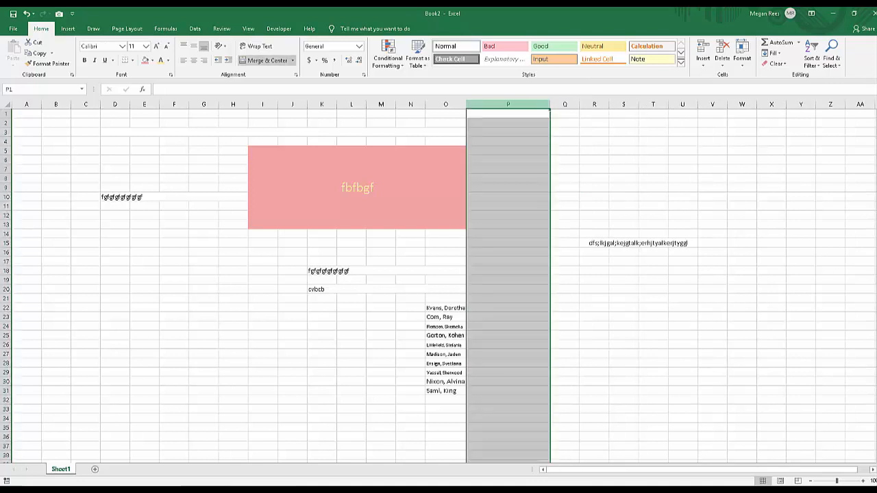
right_click(512, 105)
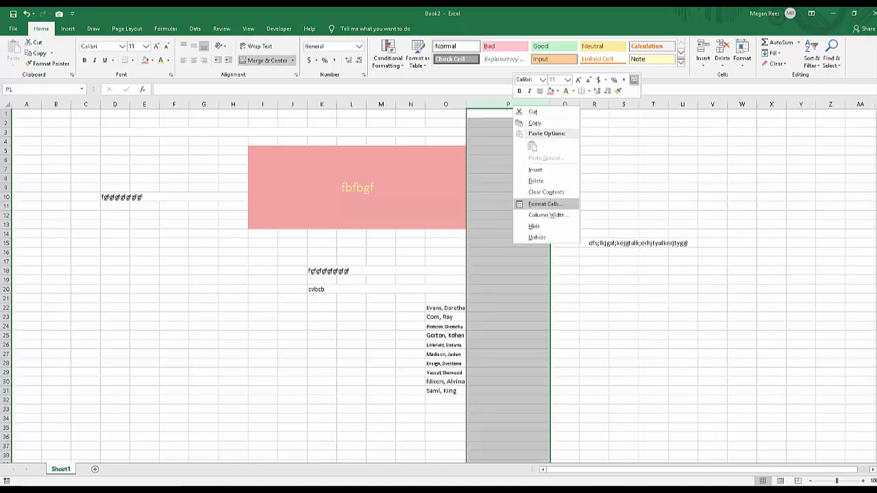
click(547, 215)
text(5)
key(Return)
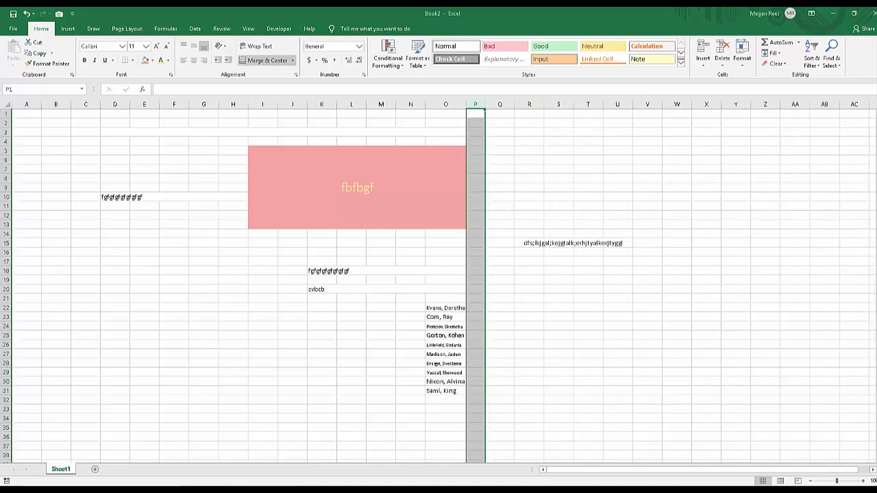
click(588, 159)
click(587, 178)
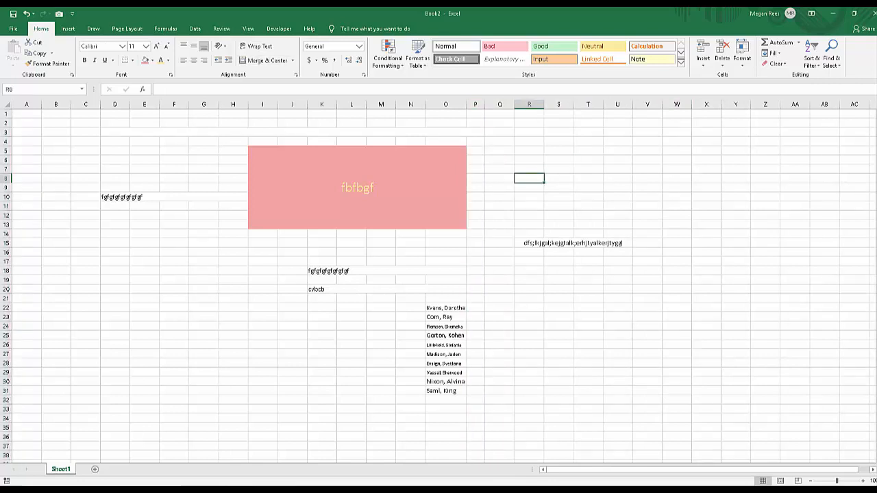
Set the width of columns P through AB to 2.
click(485, 104)
click(476, 104)
drag(475, 104, 823, 104)
right_click(724, 190)
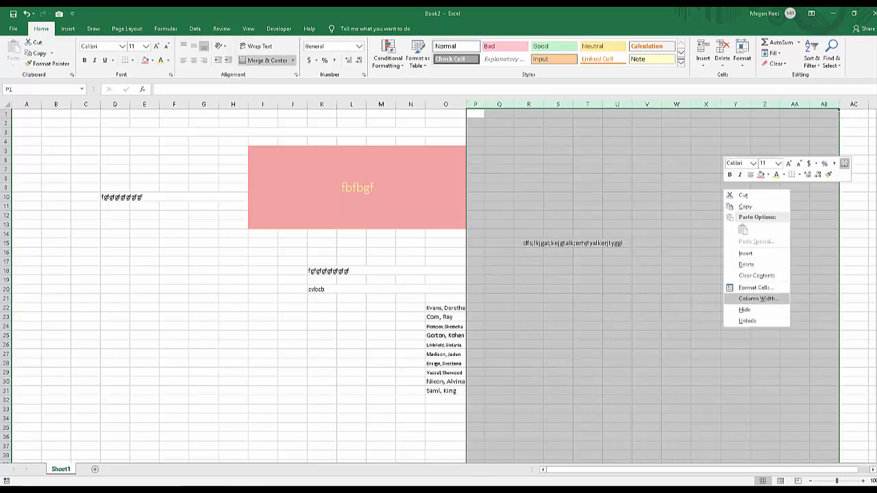
click(757, 298)
text(2)
key(Return)
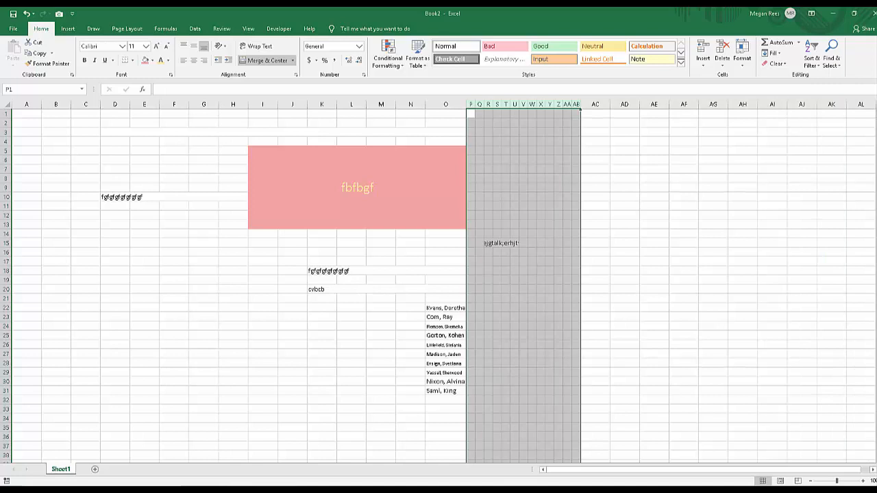
click(683, 279)
Select columns I through M and widen them together by equal amounts, making the merged pink block broader.
click(357, 187)
drag(263, 104, 437, 104)
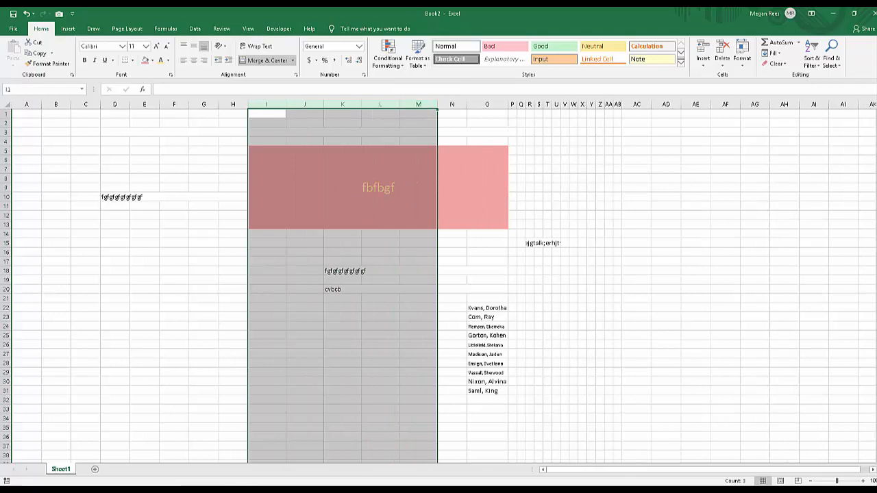
drag(266, 104, 465, 104)
click(515, 317)
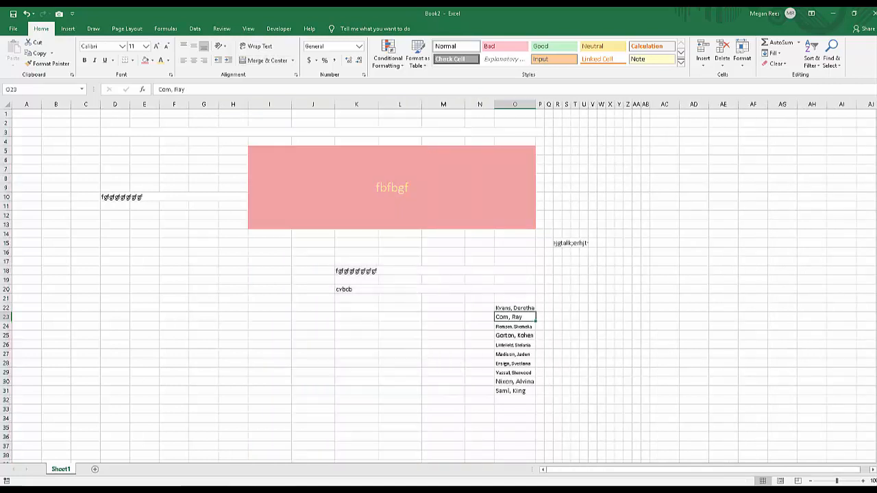
click(269, 289)
click(400, 243)
click(627, 270)
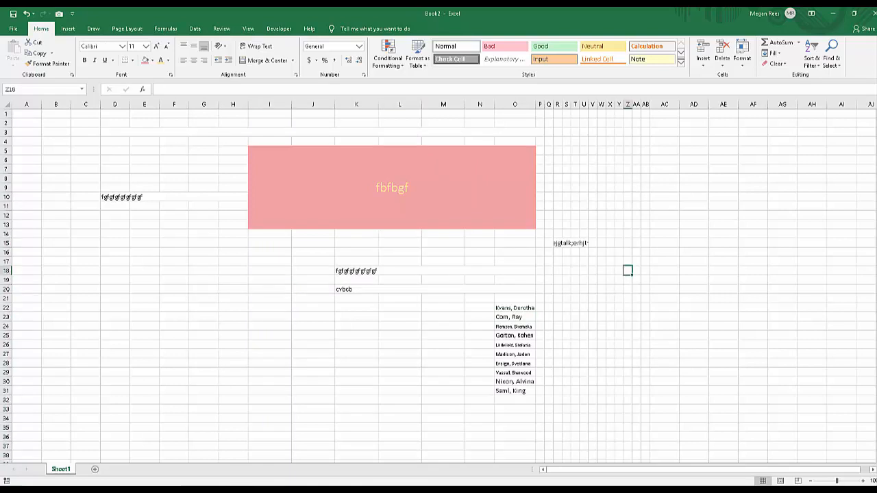
click(313, 382)
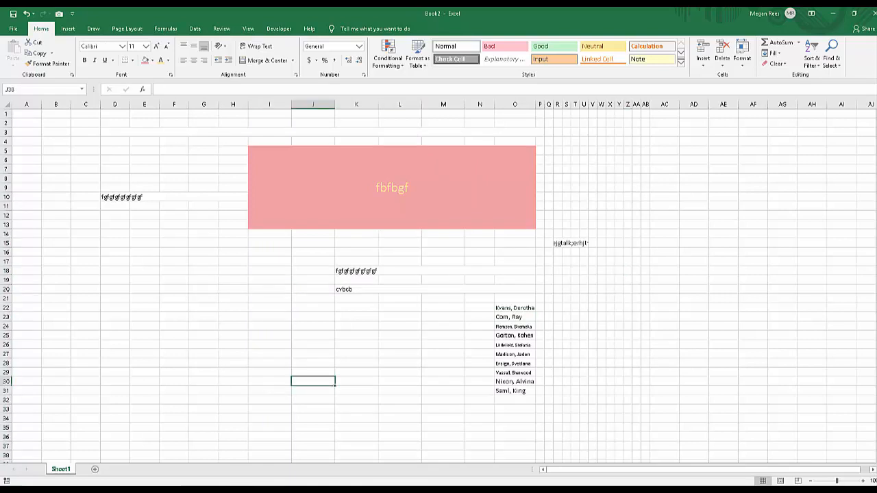
click(57, 123)
click(144, 308)
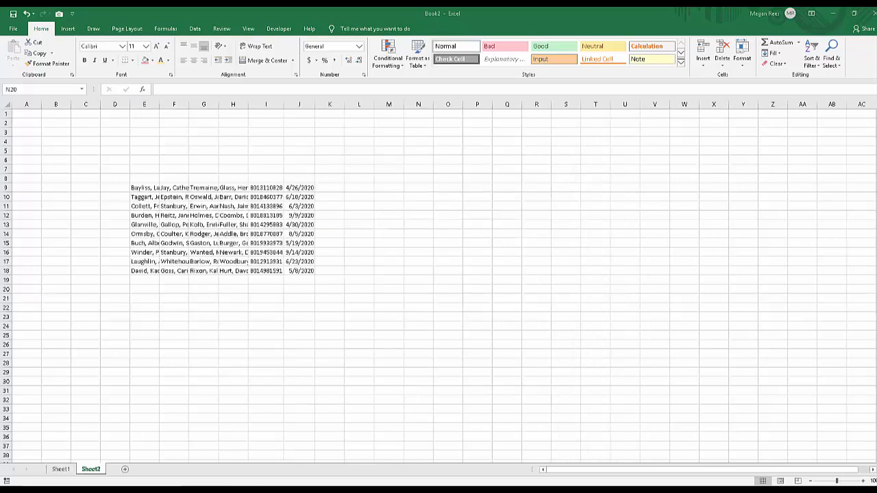
click(418, 289)
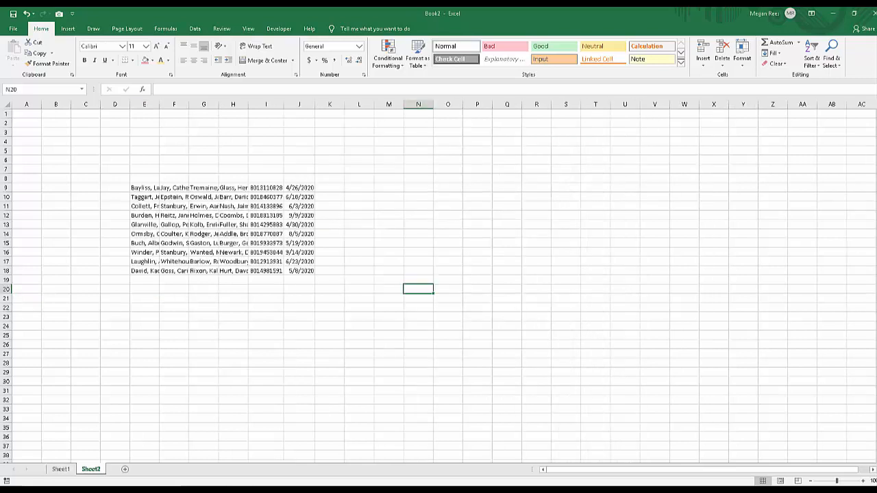
click(203, 326)
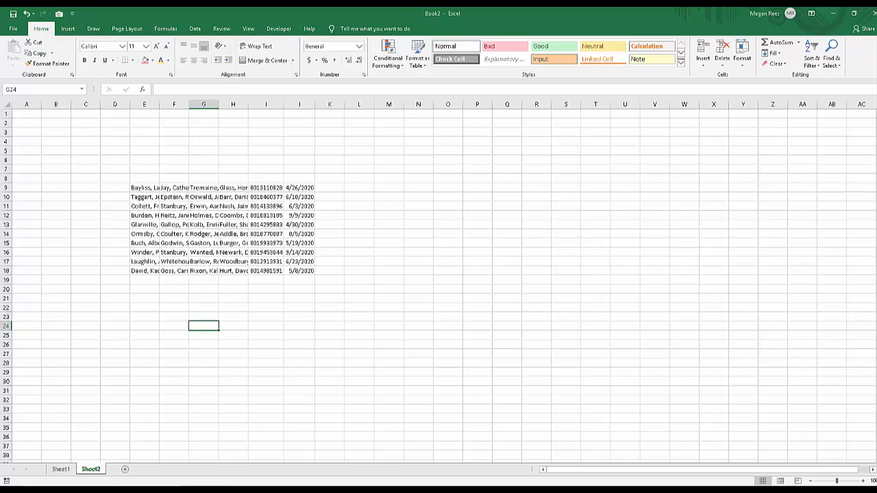
click(144, 187)
click(299, 270)
click(266, 345)
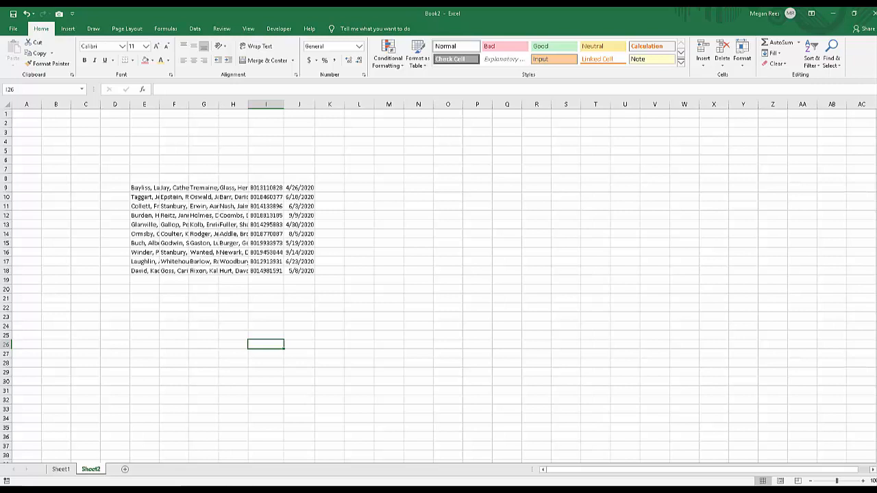
Insert a blank column at F on Sheet2, between the first and second columns of names.
click(144, 187)
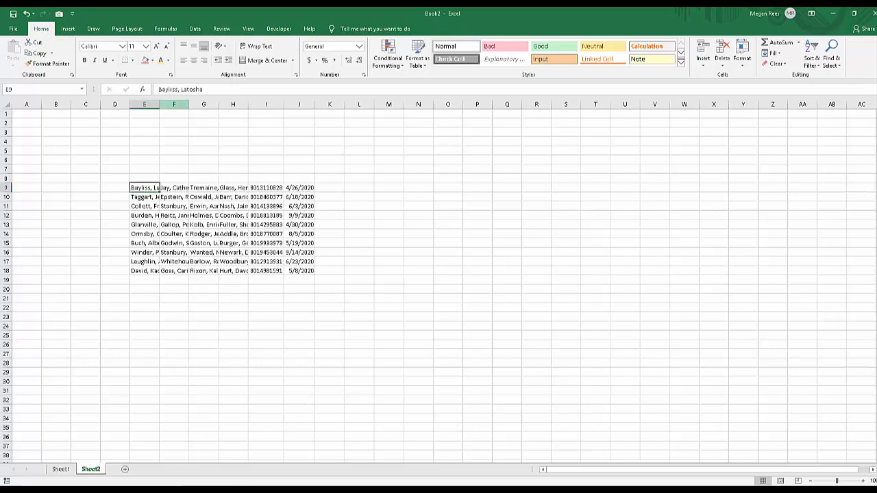
click(174, 104)
right_click(174, 104)
click(195, 170)
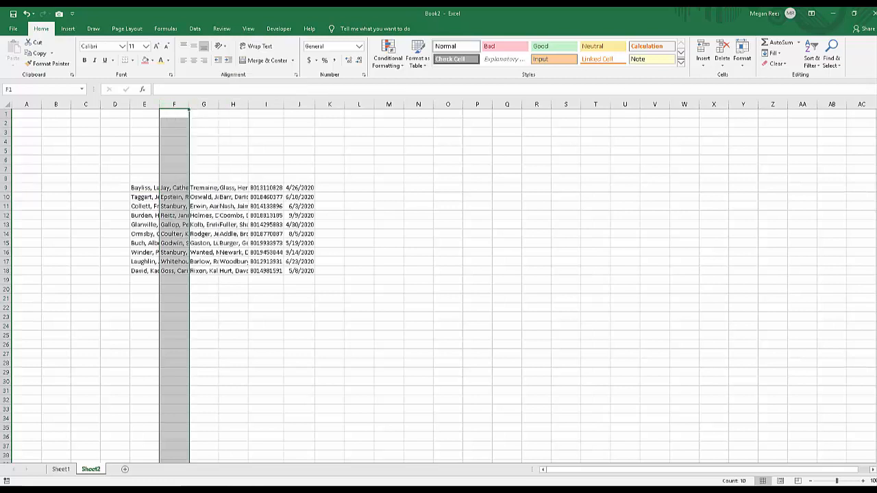
click(174, 159)
Autofit column E to the full length of its names.
double_click(158, 104)
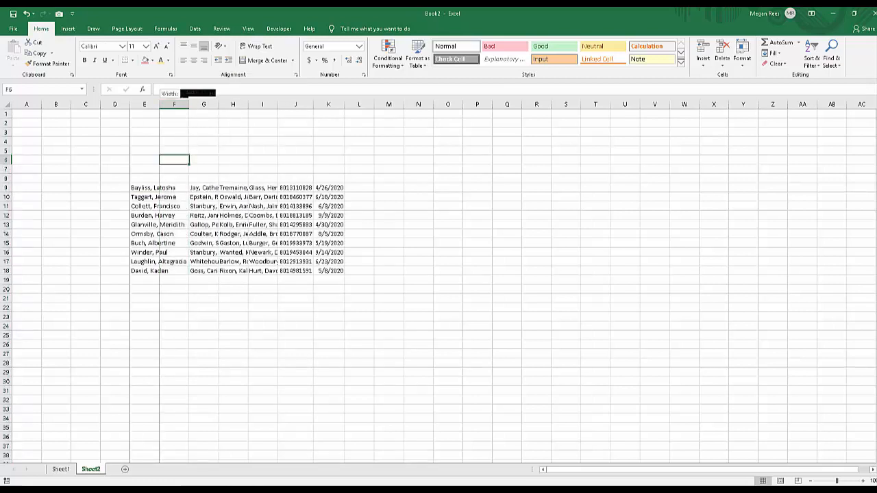
click(160, 289)
click(204, 104)
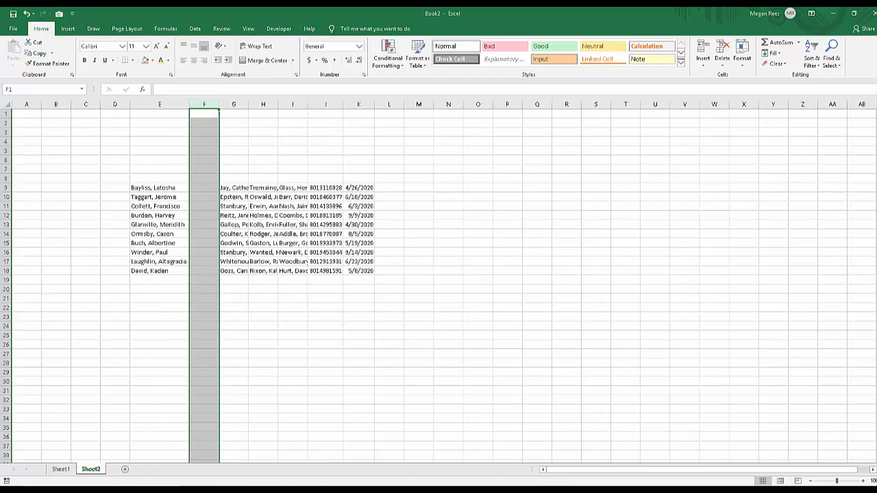
click(204, 271)
Delete column J with the ten-digit numbers, undo the deletion, and delete the column again.
click(326, 104)
right_click(328, 104)
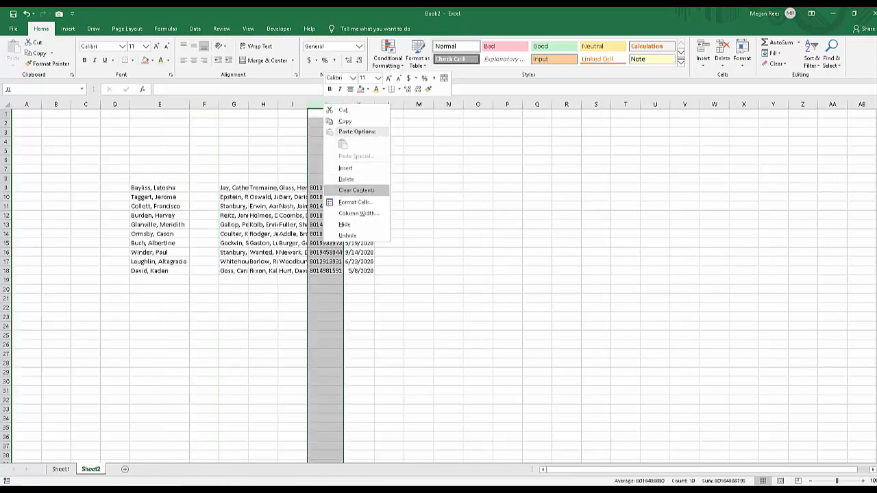
click(350, 179)
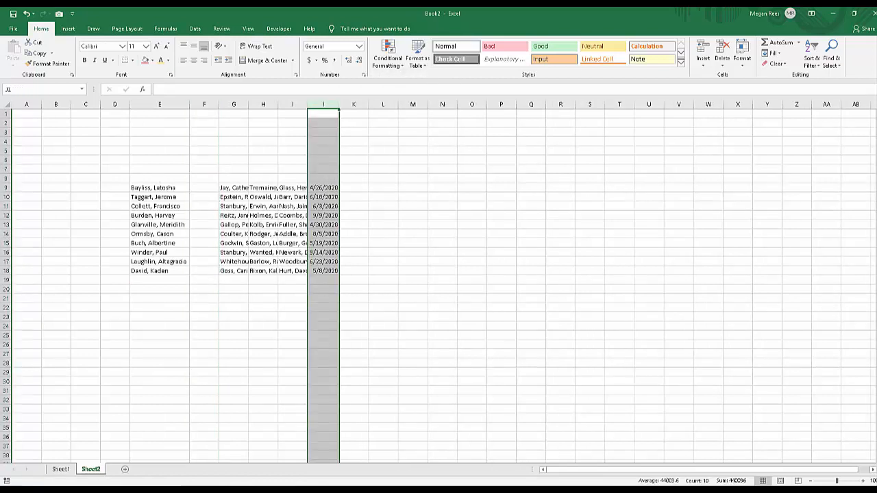
key(ctrl+z)
right_click(331, 104)
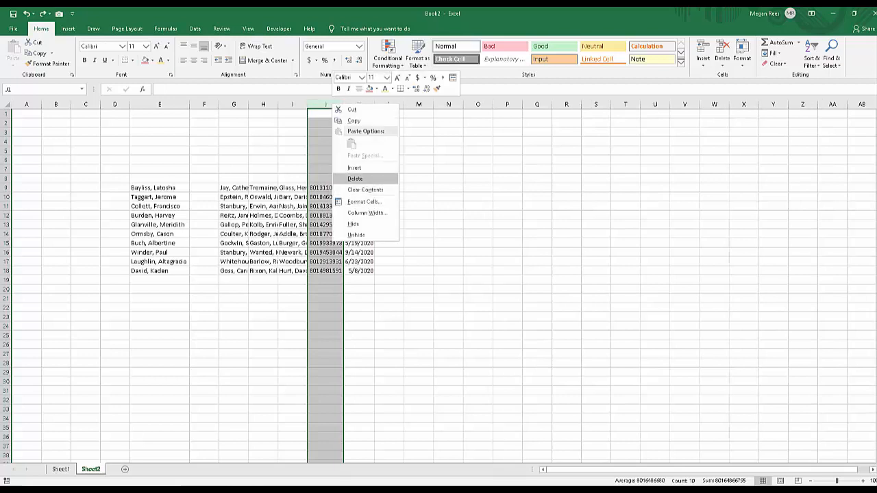
click(356, 179)
click(383, 316)
Undo the column J deletion, the autofit of column E and the column insertion at F.
key(ctrl+z)
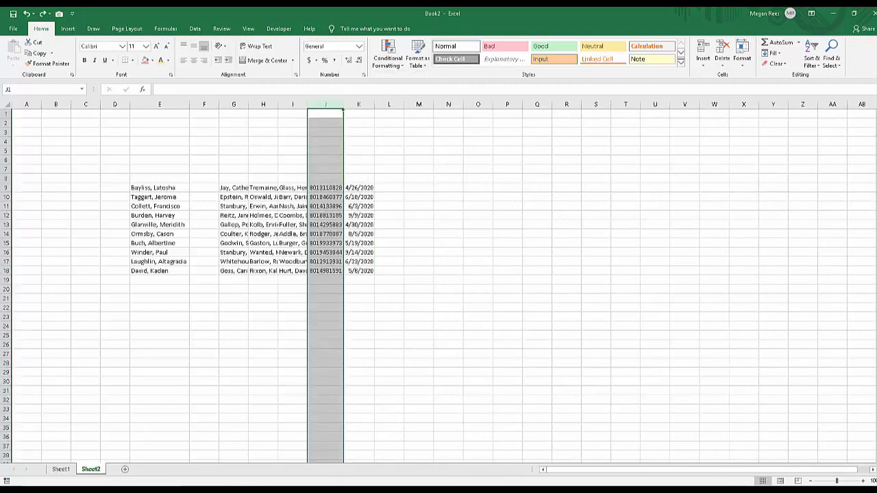
key(ctrl+z)
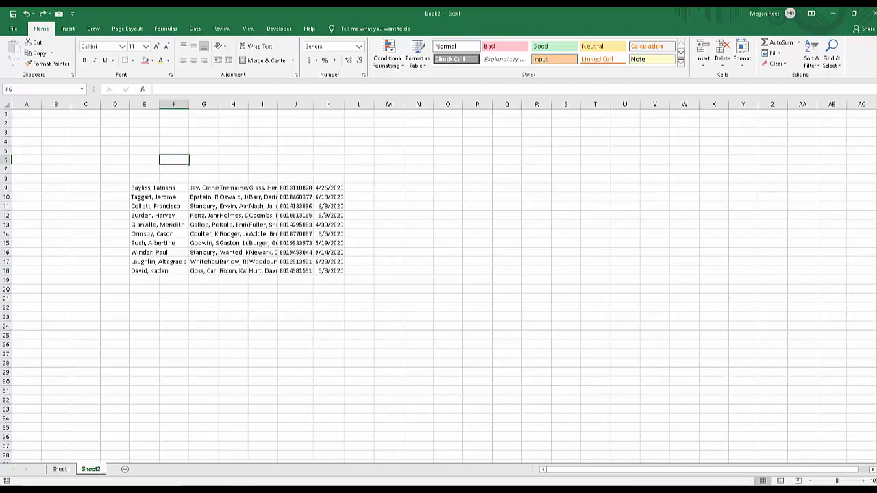
key(ctrl+z)
click(233, 326)
Delete the whole of row 10 and undo the deletion.
right_click(6, 197)
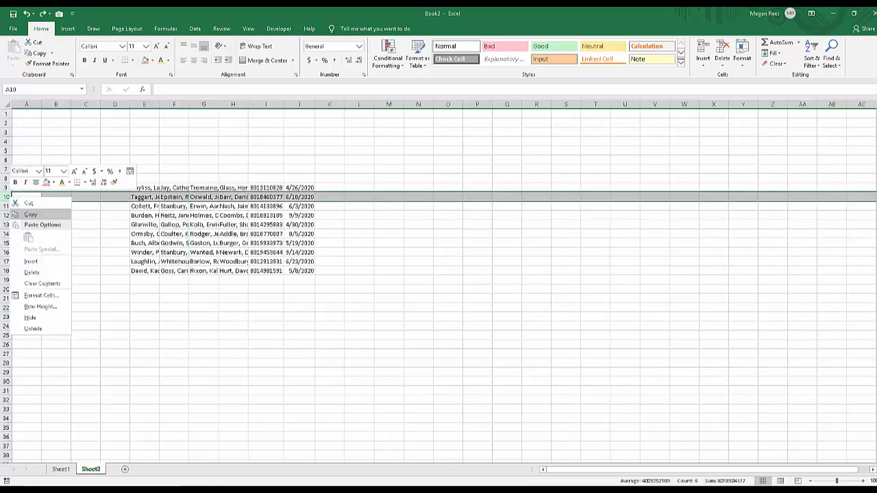
click(27, 272)
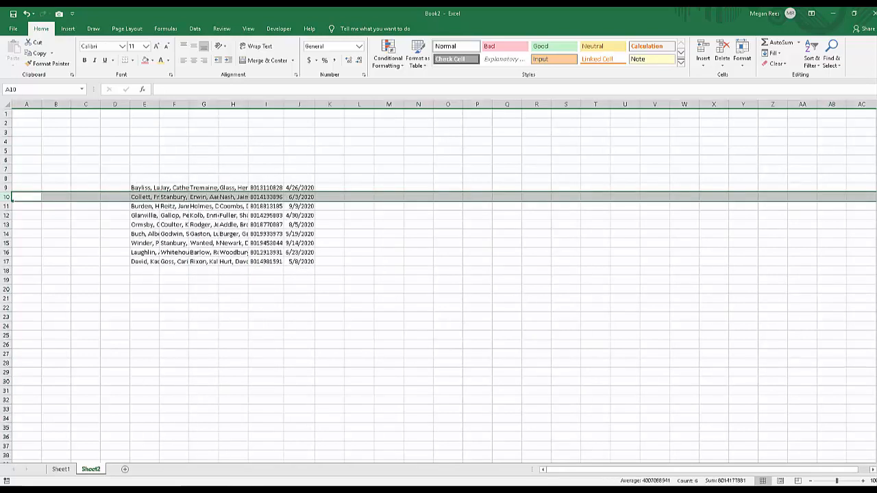
key(ctrl+z)
Insert a blank row above row 10 and undo the insertion.
right_click(7, 198)
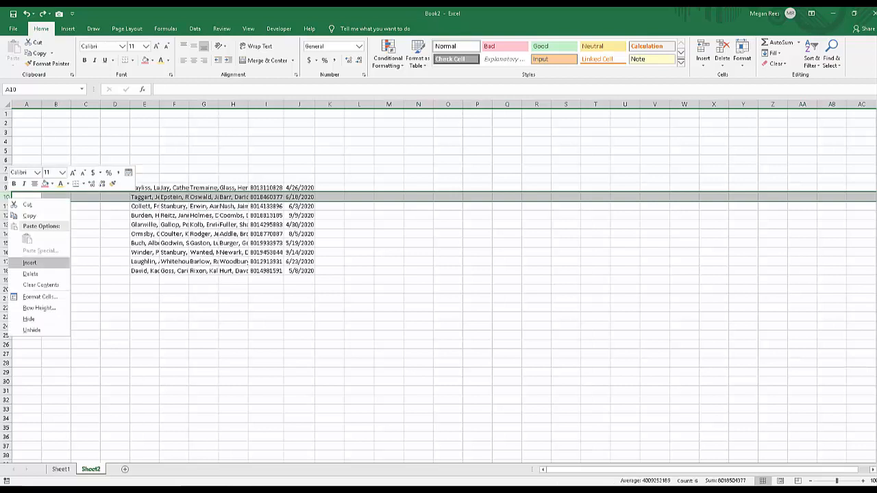
click(29, 262)
key(ctrl+z)
click(86, 326)
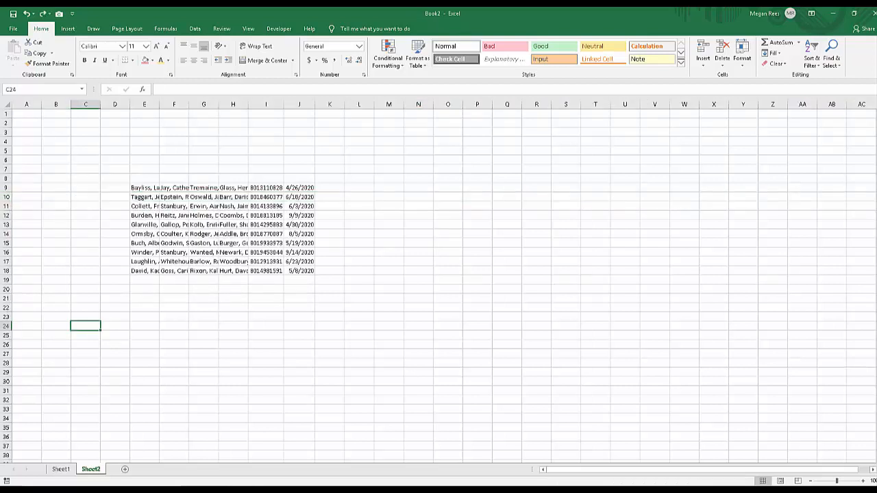
Insert nine blank rows above row 10 by using rows 10 through 18, and undo the insertion.
drag(7, 198, 6, 270)
right_click(6, 251)
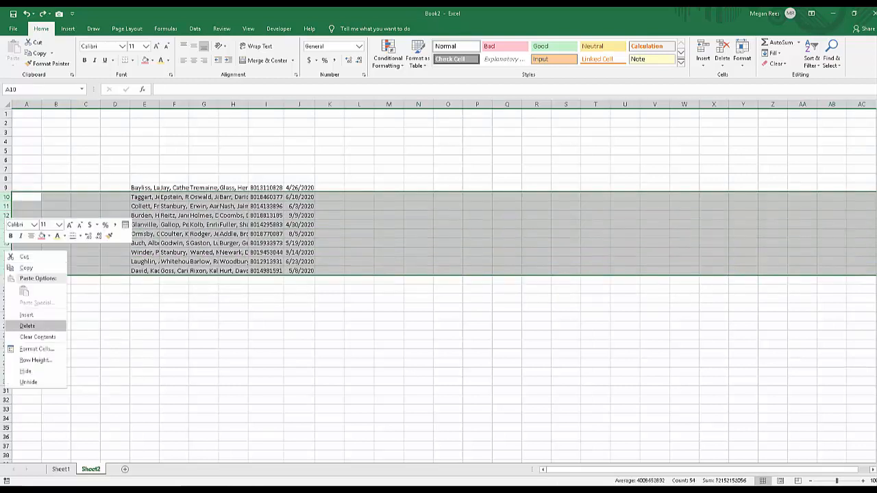
click(26, 315)
click(203, 234)
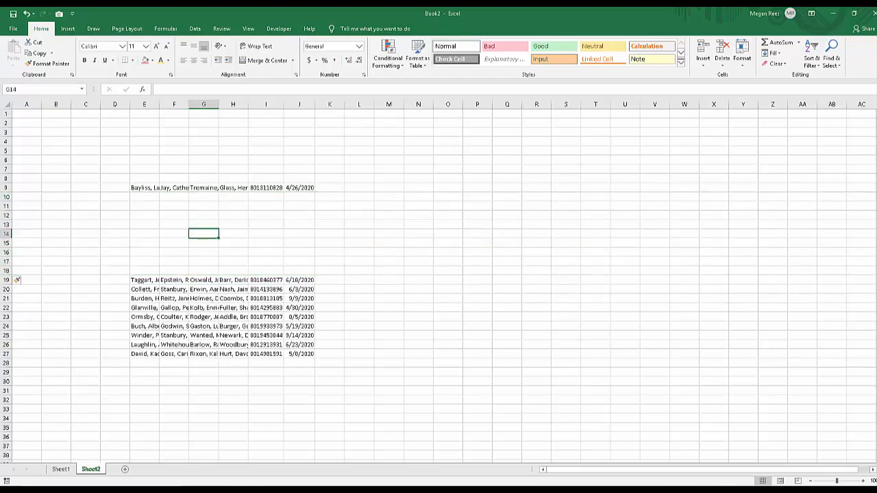
key(ctrl+z)
click(299, 298)
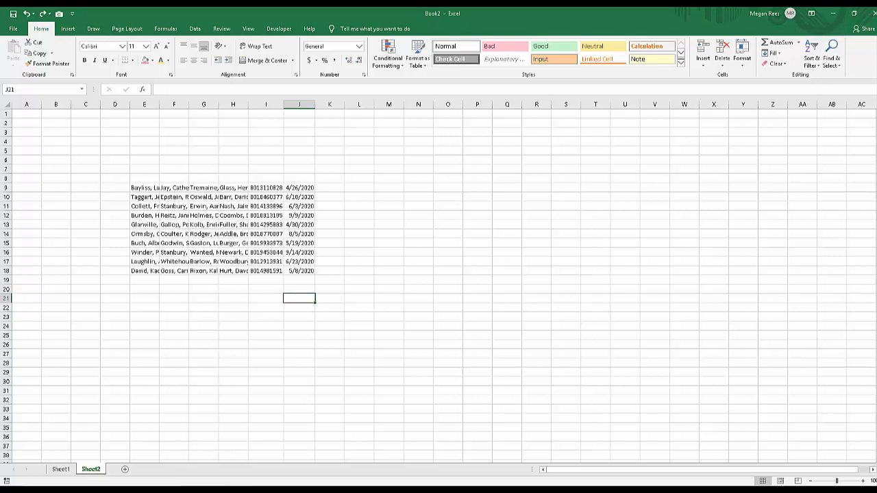
Shift the cells F10:J18 down two rows to F12:J20, leaving the names in column E in place.
click(203, 206)
click(174, 188)
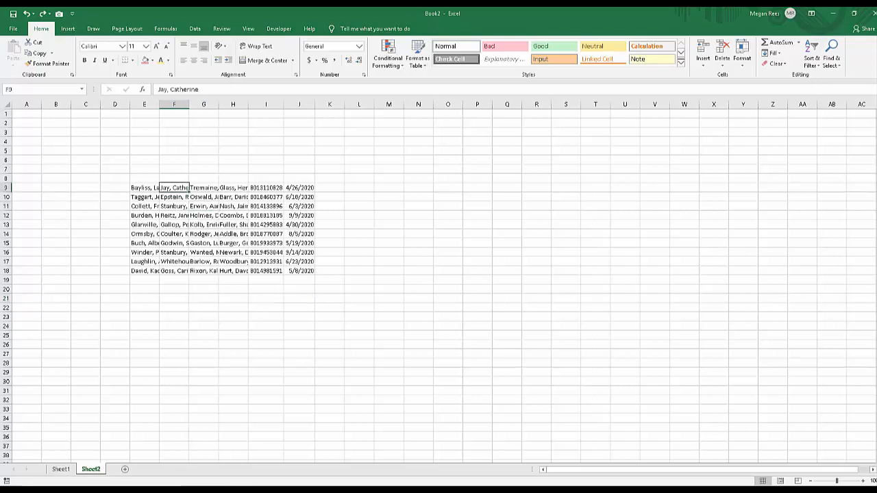
drag(300, 271, 174, 197)
click(174, 206)
click(300, 187)
drag(318, 277, 319, 297)
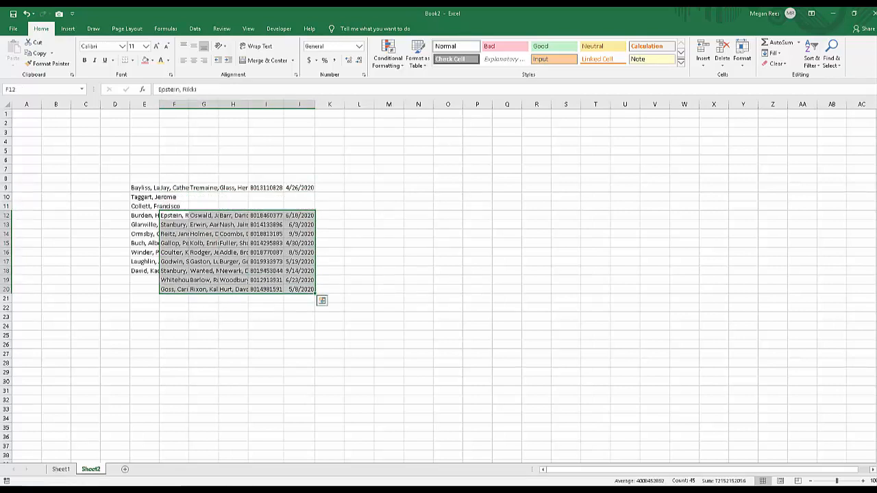
click(203, 362)
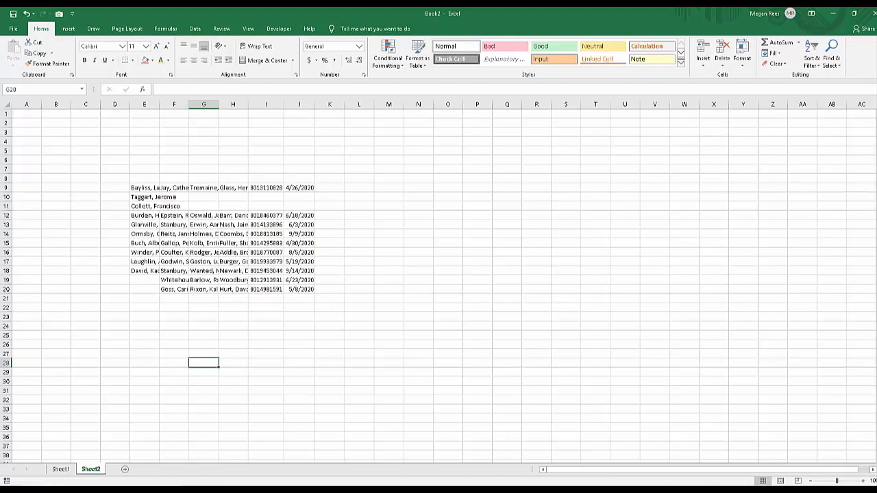
Undo the downward cell shift, and try deleting cells F10:J18 with Shift cells left before undoing that deletion too.
key(ctrl+z)
right_click(221, 226)
click(236, 316)
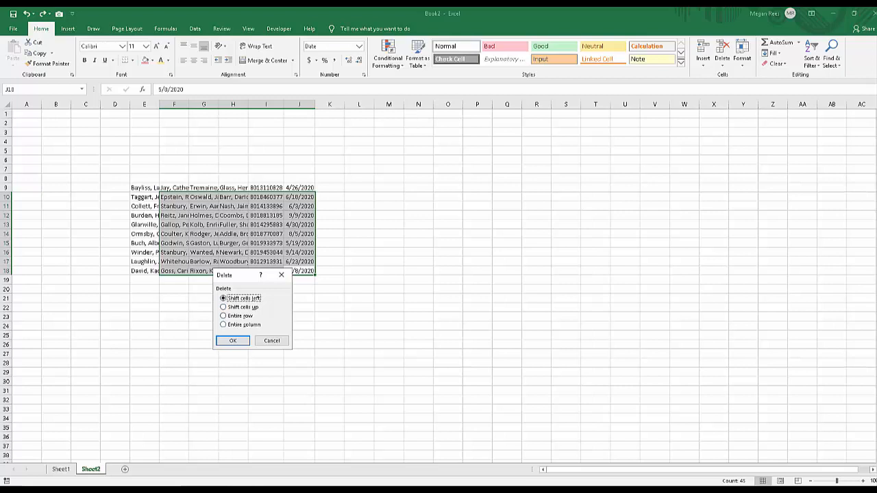
click(233, 341)
click(174, 224)
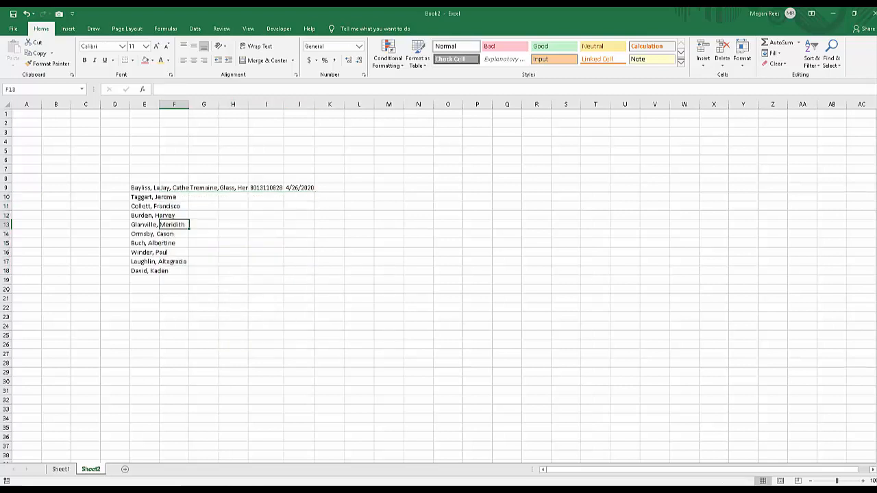
key(ctrl+z)
Delete the whole of column F and undo the deletion.
click(174, 104)
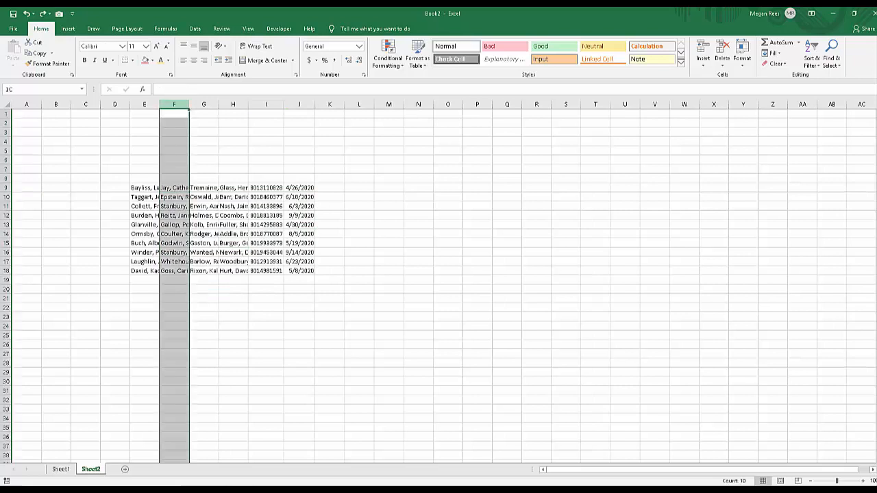
right_click(174, 106)
click(196, 181)
click(204, 271)
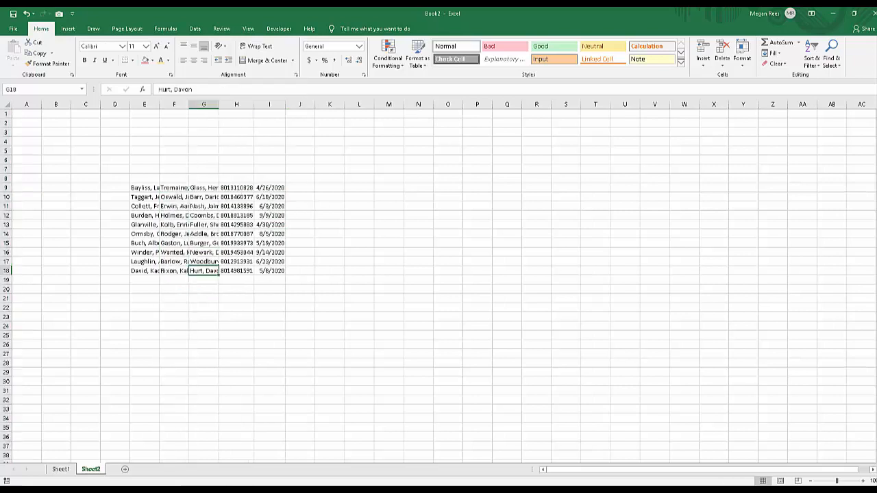
key(ctrl+z)
Delete only the cells F9:F18, shifting the cells beside them left.
drag(174, 187, 174, 270)
right_click(168, 243)
click(185, 333)
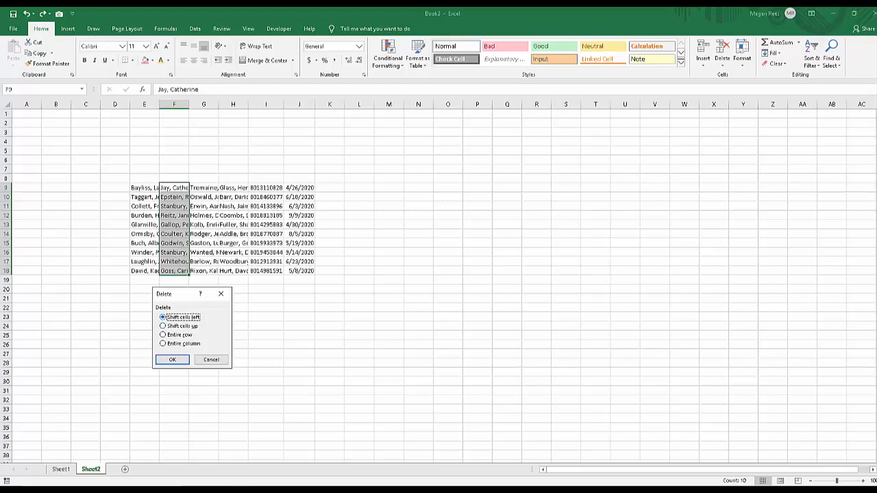
click(172, 359)
click(266, 317)
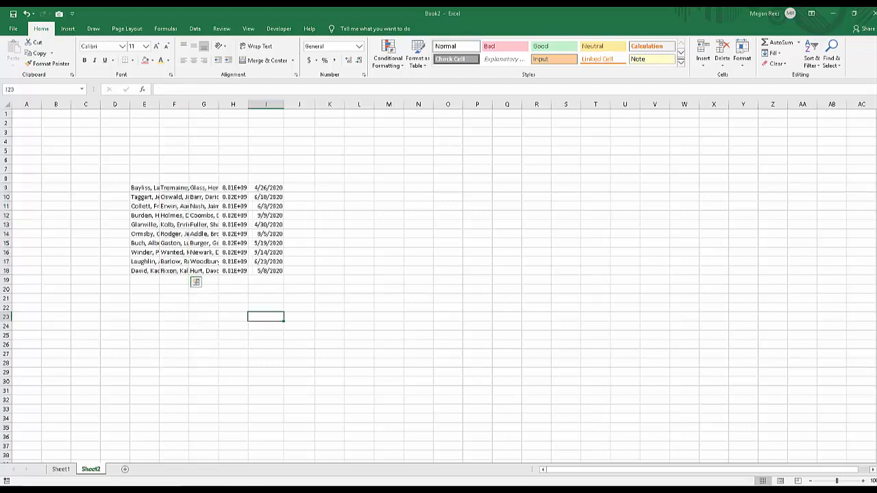
click(233, 252)
click(359, 261)
click(145, 206)
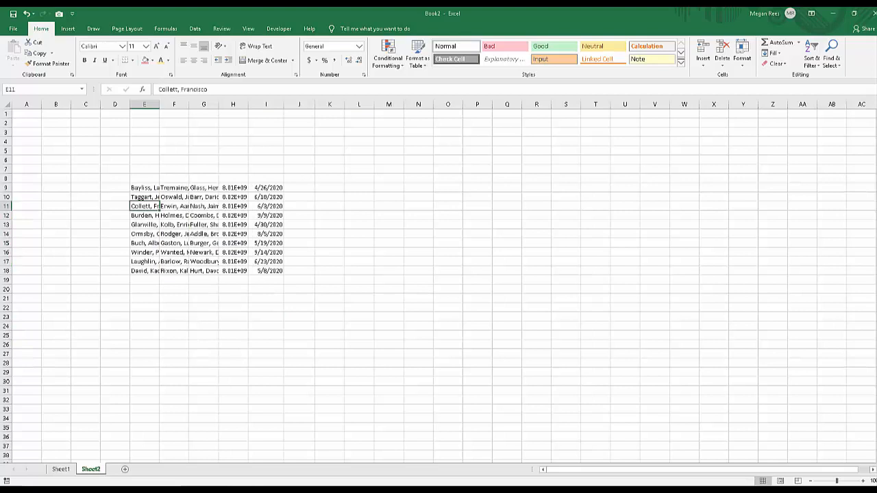
click(299, 234)
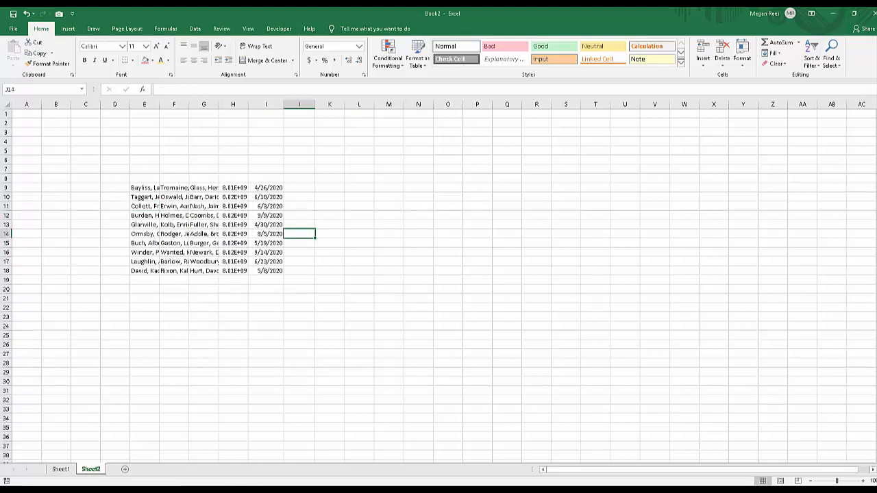
key(alt+Tab)
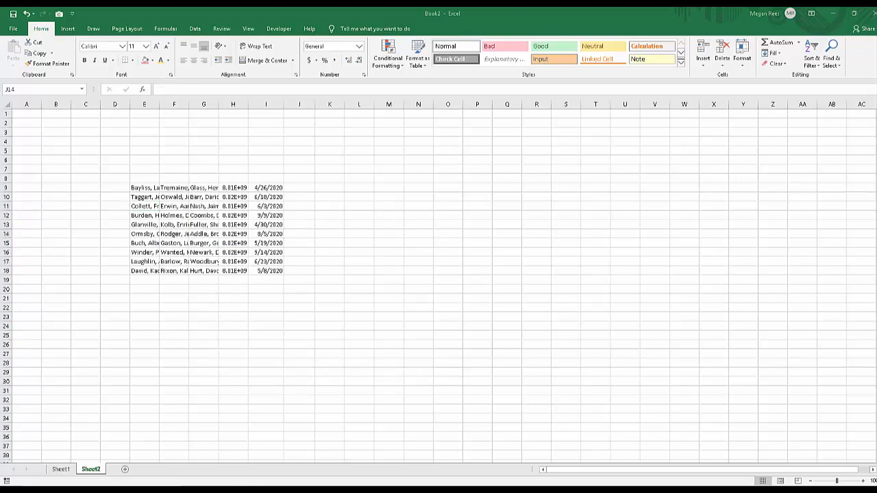
key(alt+Tab)
Make the data in E9:I18 italic with a yellow font color and a red fill.
drag(144, 187, 267, 271)
click(95, 60)
click(160, 60)
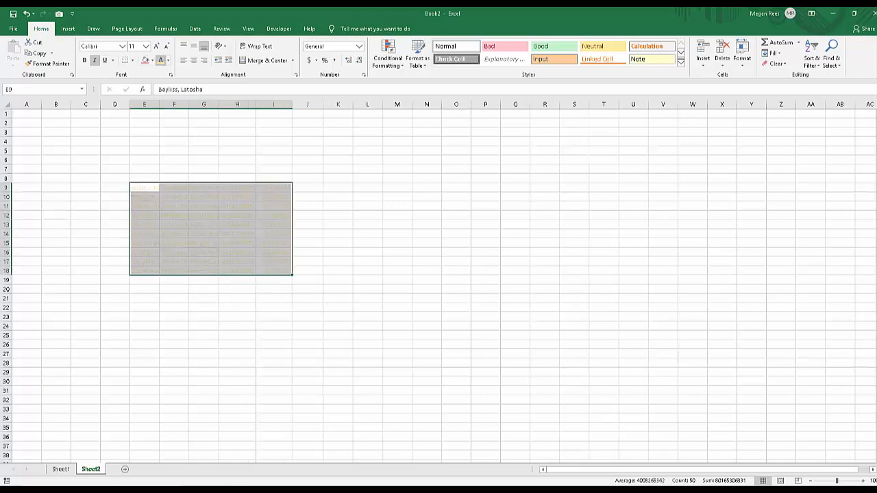
click(145, 60)
click(273, 252)
click(274, 354)
click(203, 316)
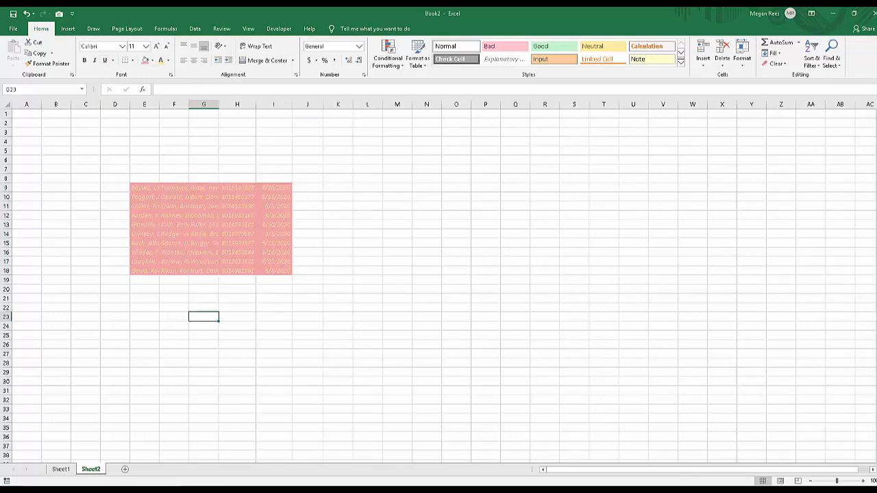
Clear everything, contents and formats, from E9:I18 and undo the clearing.
drag(145, 188, 274, 269)
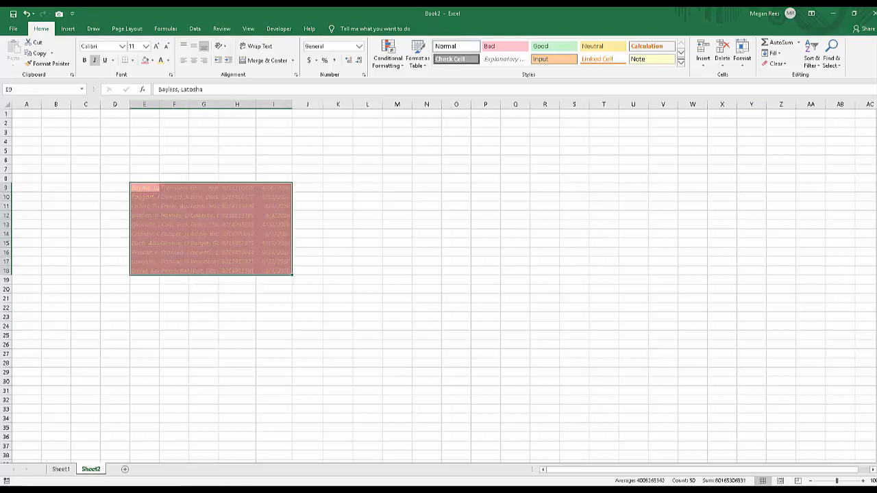
click(776, 63)
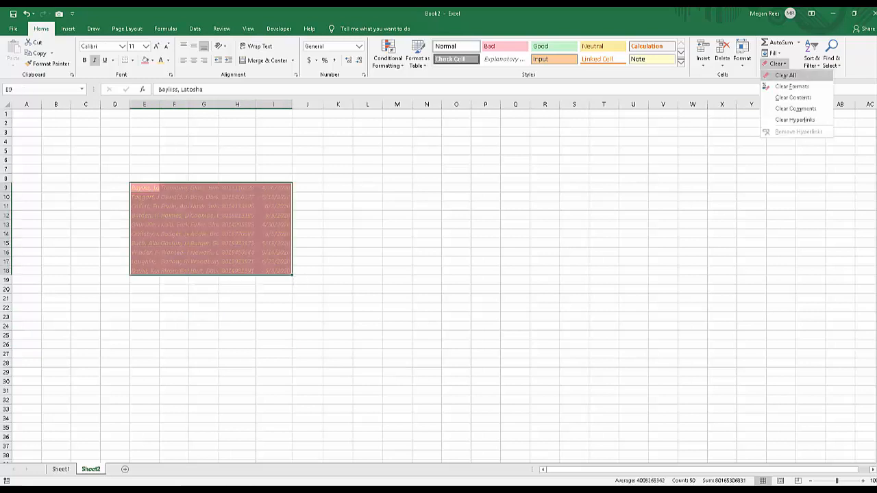
click(780, 74)
key(ctrl+z)
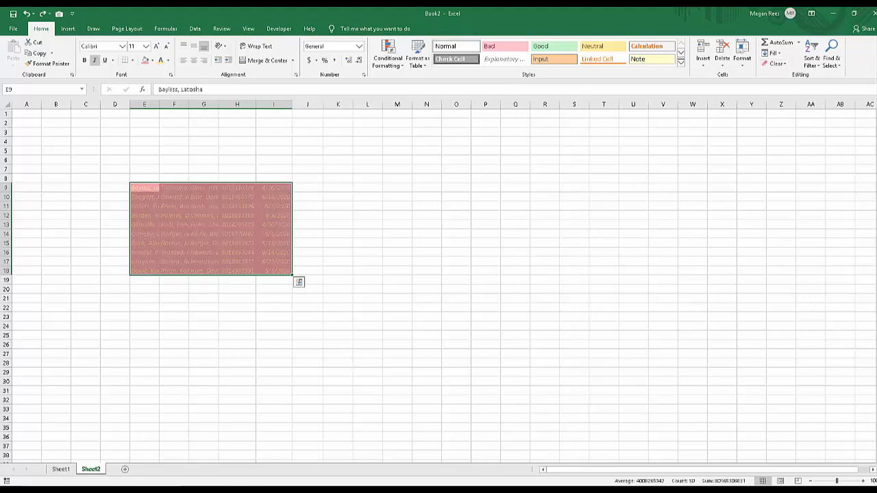
Clear only the formats from cells E9:I18, keeping their contents.
click(776, 63)
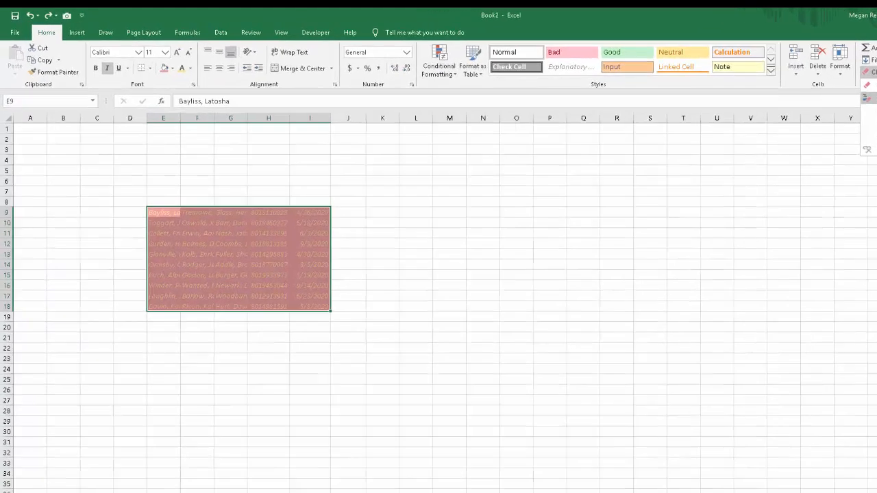
click(871, 98)
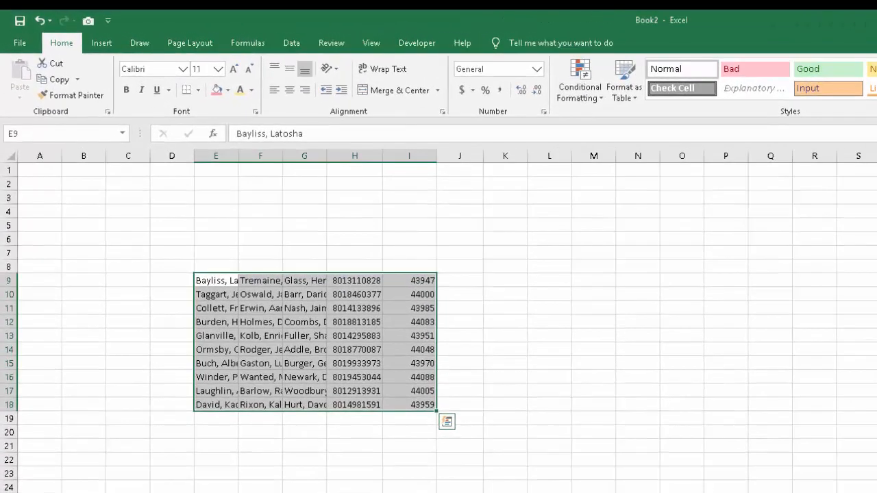
click(876, 267)
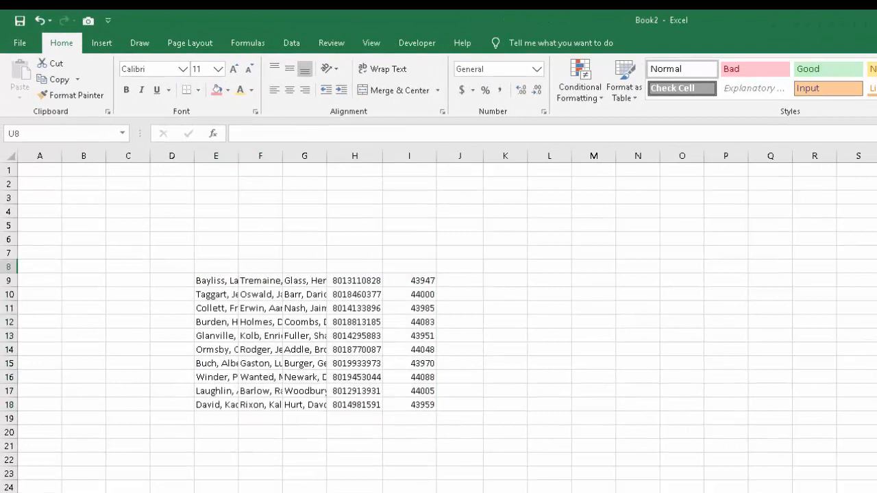
click(549, 487)
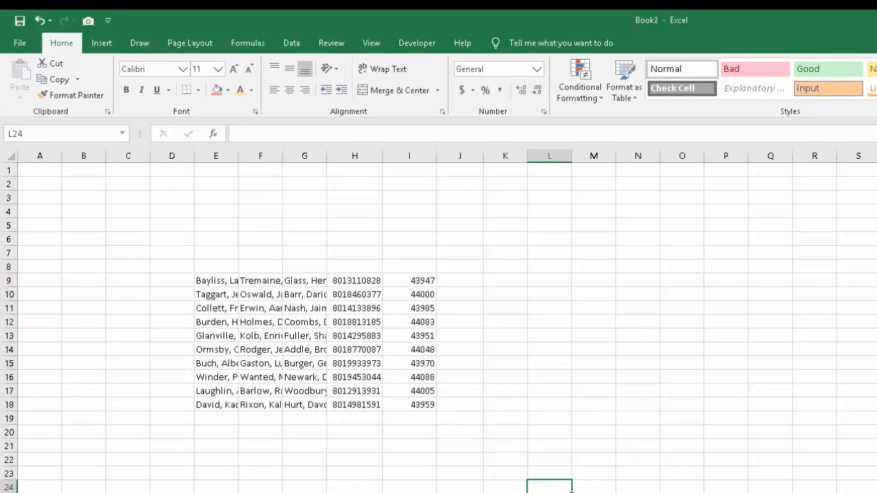
click(355, 392)
Apply the Short Date number format to cells I9:I18.
drag(409, 280, 409, 405)
click(536, 68)
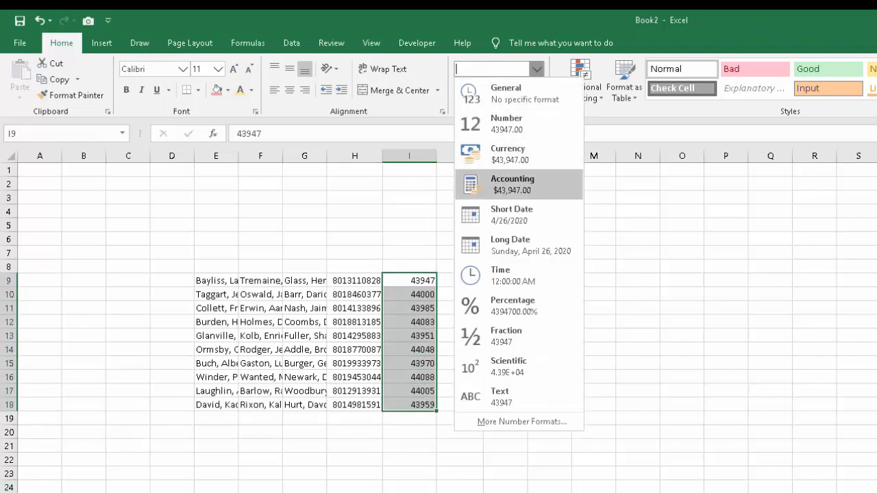
click(493, 216)
click(459, 391)
click(409, 295)
drag(409, 281, 409, 392)
click(408, 295)
click(548, 336)
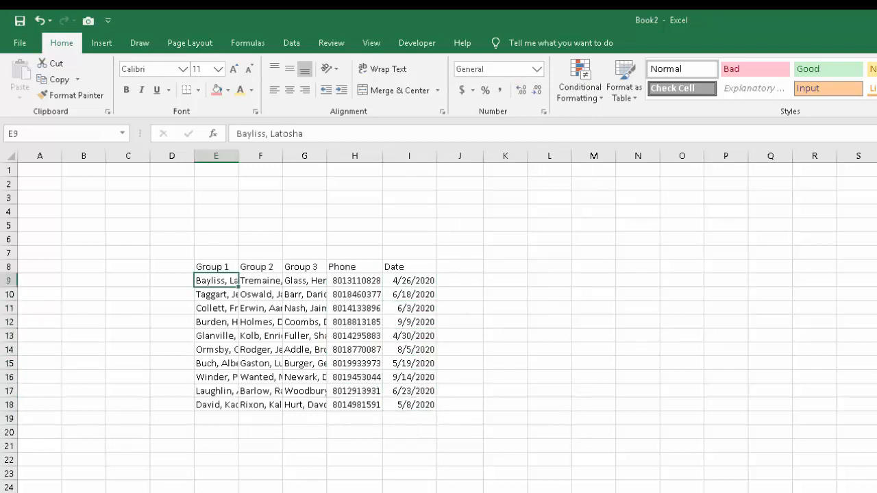
Try the Angle Counterclockwise and Vertical Text orientations on the headers in E8:I8.
drag(216, 267, 409, 267)
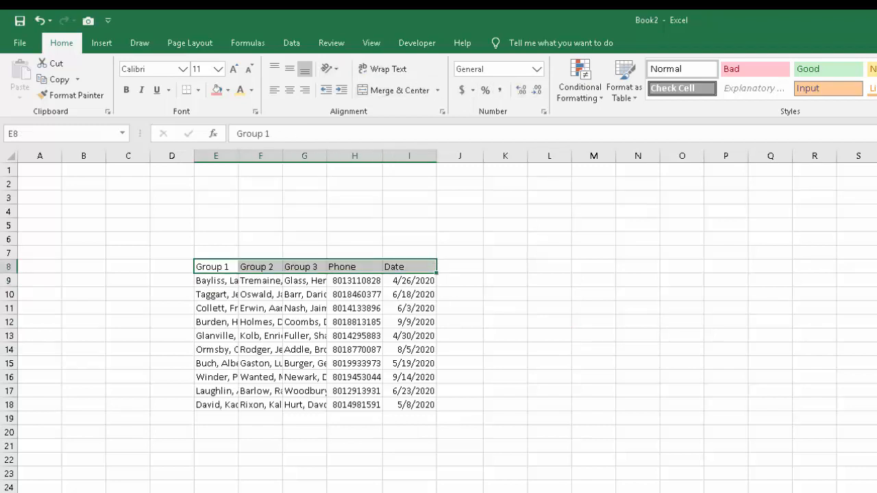
click(329, 68)
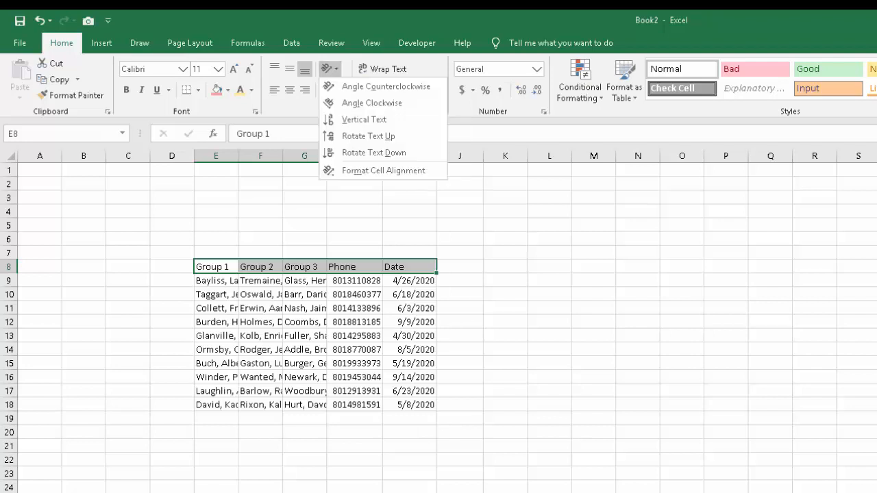
click(386, 86)
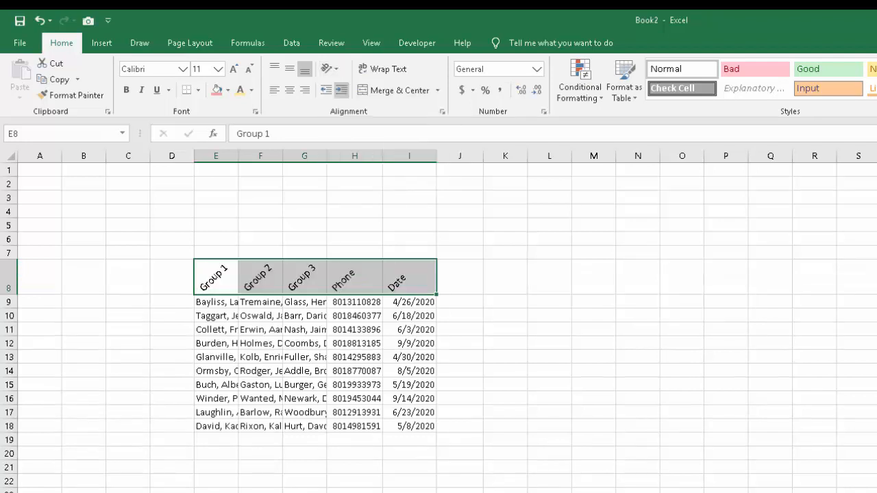
click(329, 68)
click(363, 119)
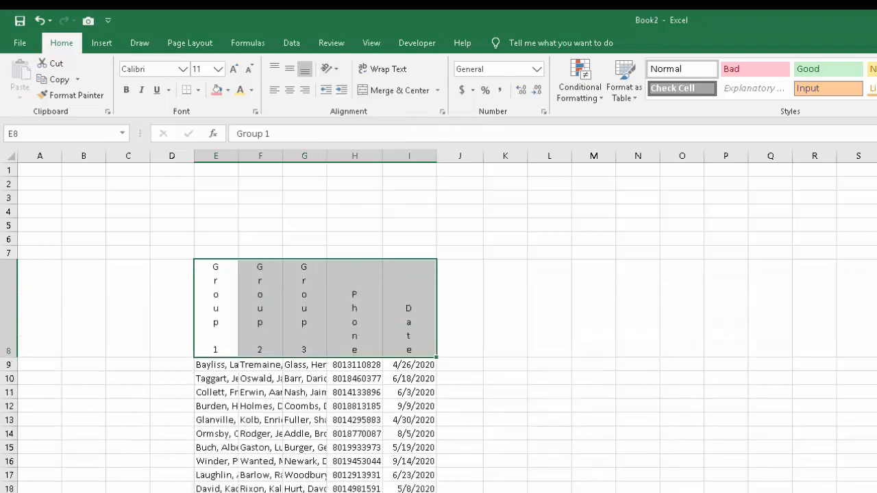
Apply Rotate Text Up to the headers in E8:I8 and center them vertically and horizontally.
click(330, 69)
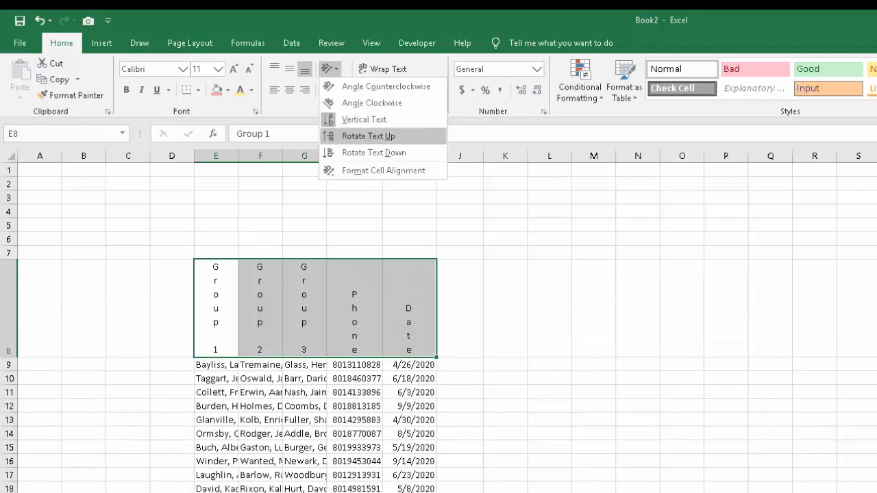
click(368, 135)
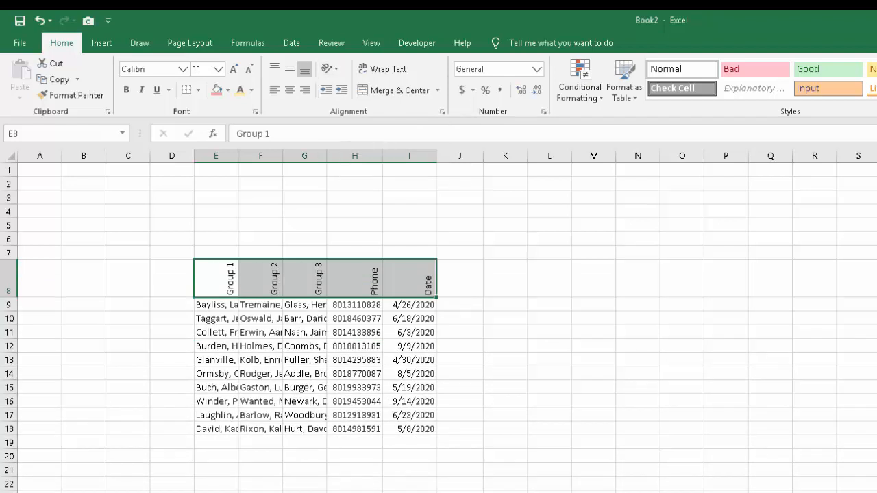
click(290, 69)
click(290, 89)
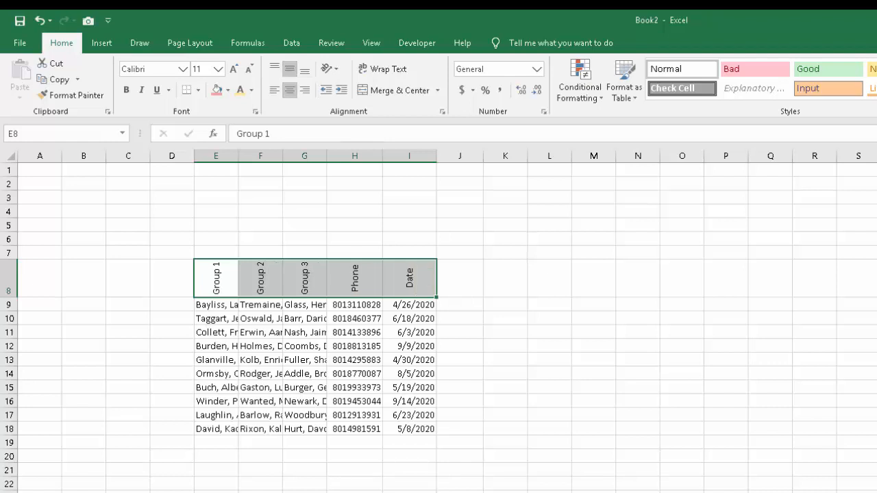
click(355, 492)
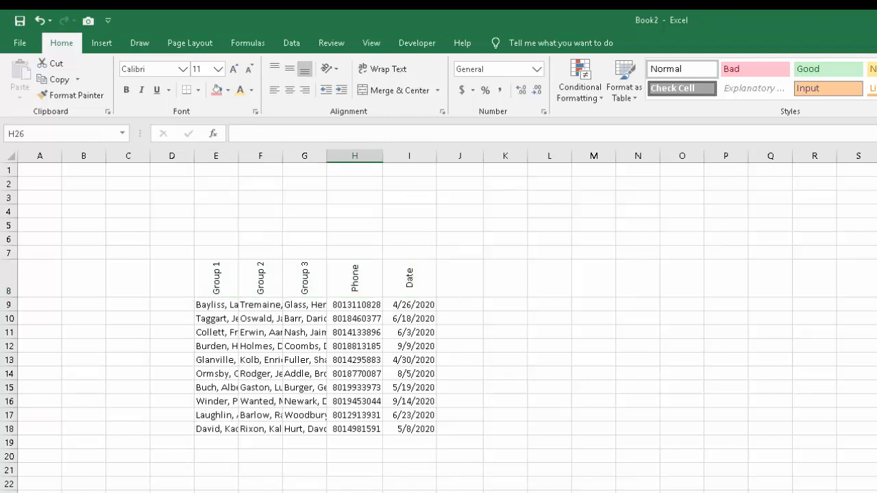
Merge and center cells D8:D18 and enter "The Eagles" in the merged cell.
drag(216, 278, 409, 279)
click(215, 305)
drag(172, 279, 172, 429)
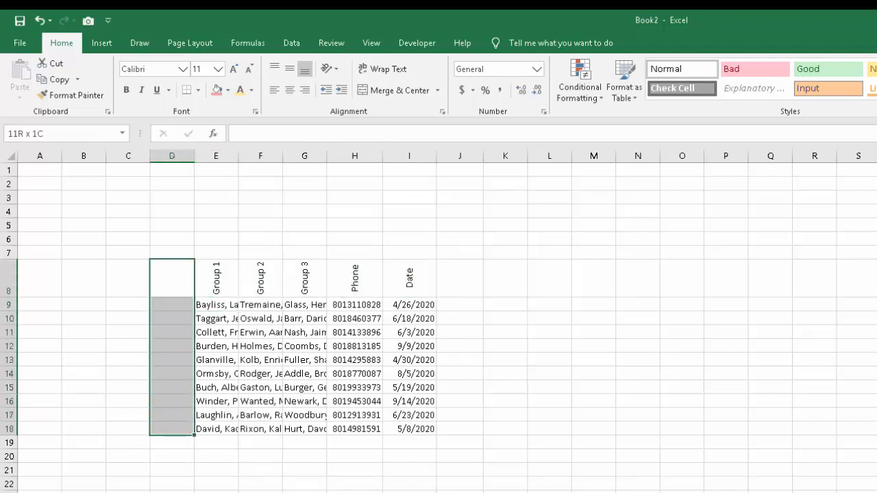
click(392, 90)
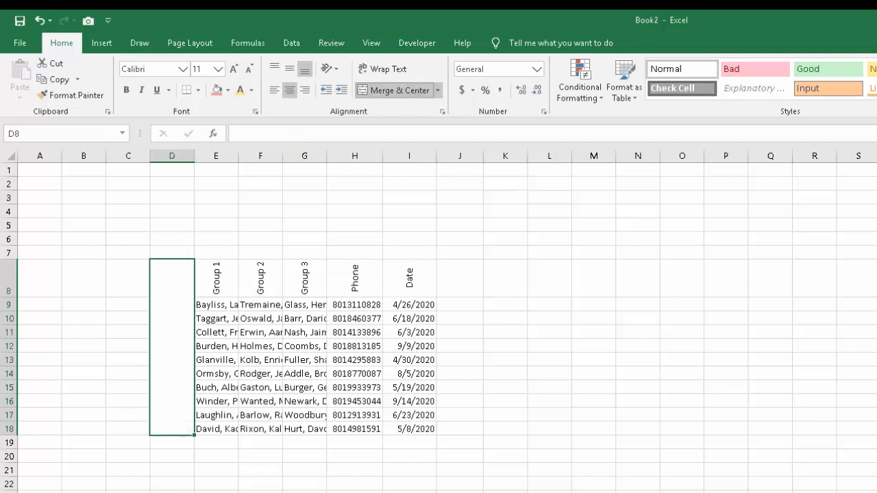
text(The Eagles)
key(Return)
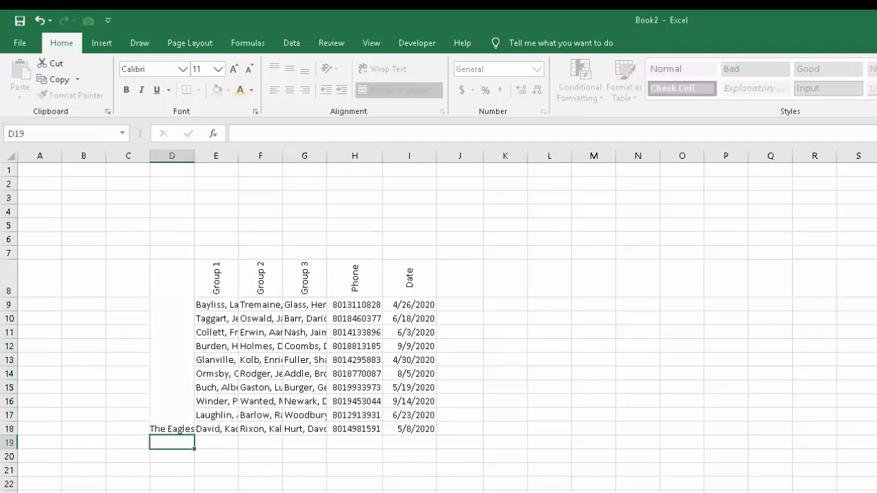
key(Up)
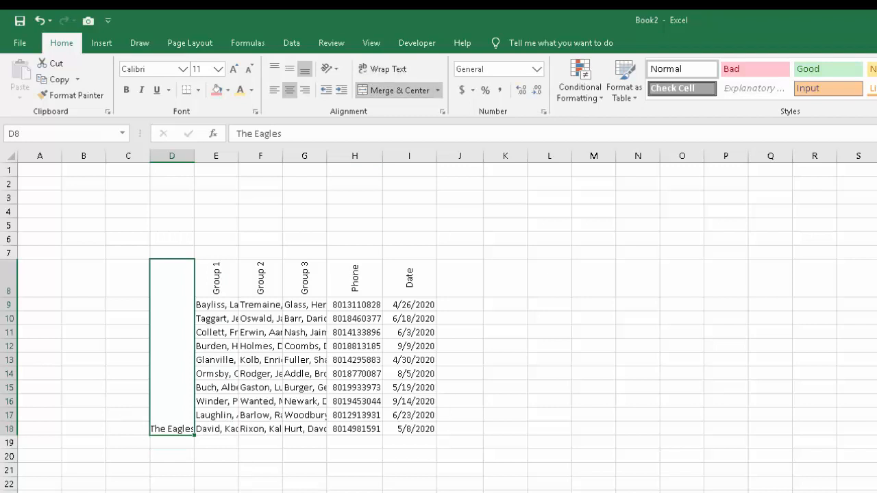
Apply Rotate Text Up and middle alignment to "The Eagles", and autofit the width of column D.
click(329, 68)
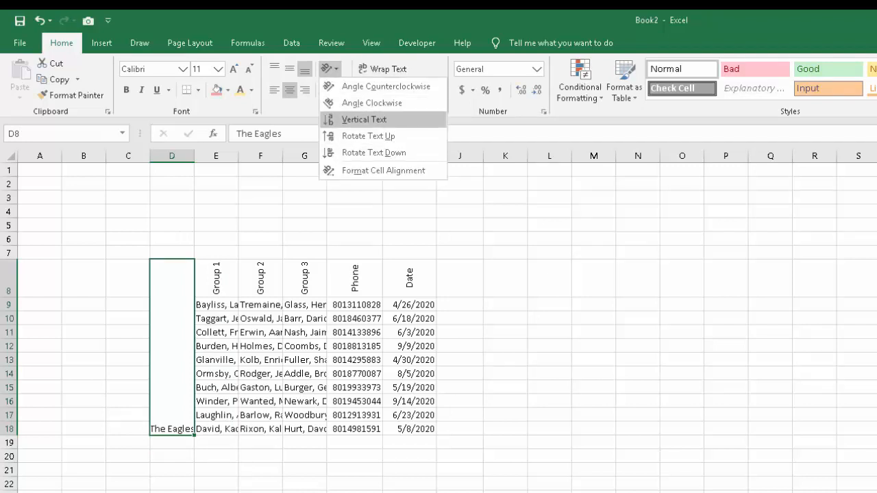
click(368, 135)
click(289, 68)
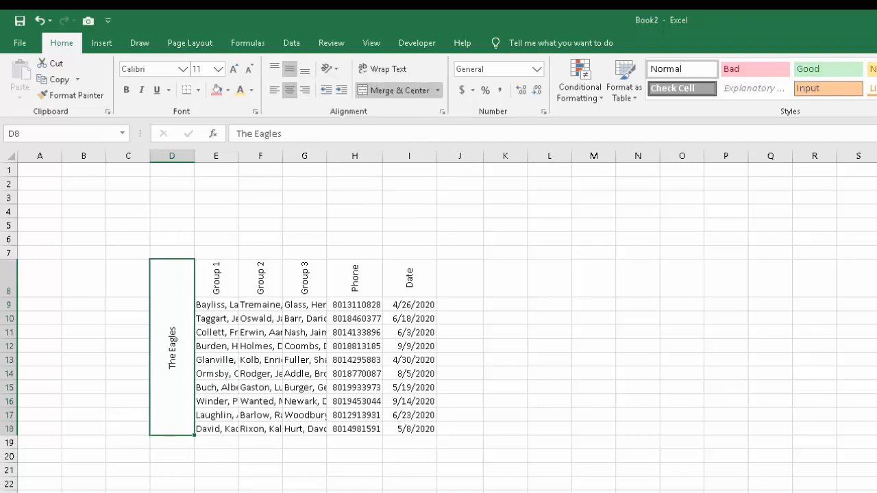
click(460, 359)
double_click(195, 156)
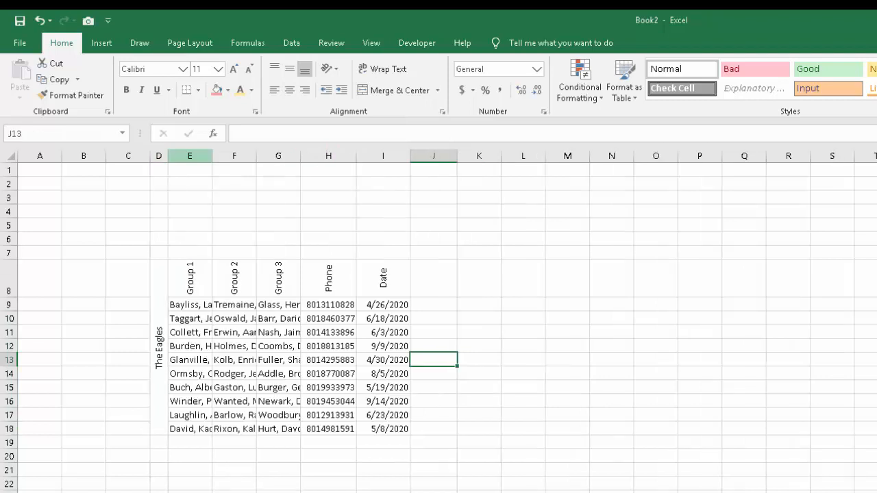
Apply the Angle Counterclockwise orientation to the headers in E8:I8.
click(655, 429)
click(328, 401)
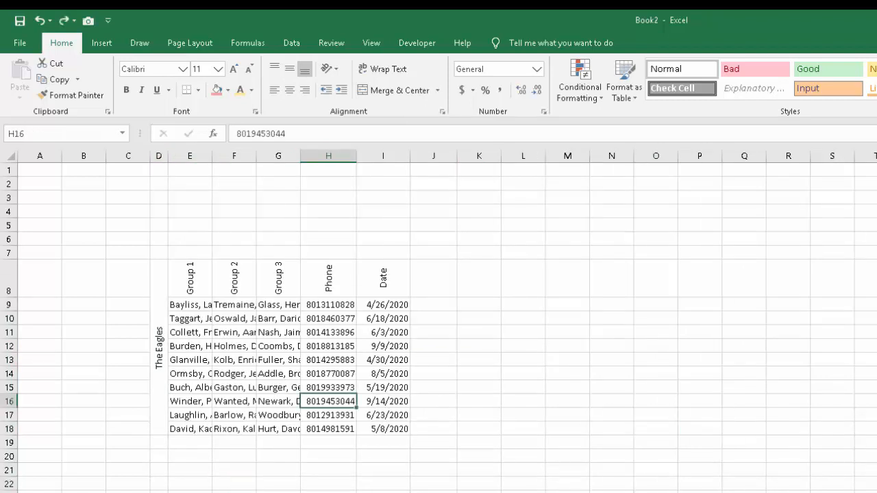
drag(190, 277, 383, 277)
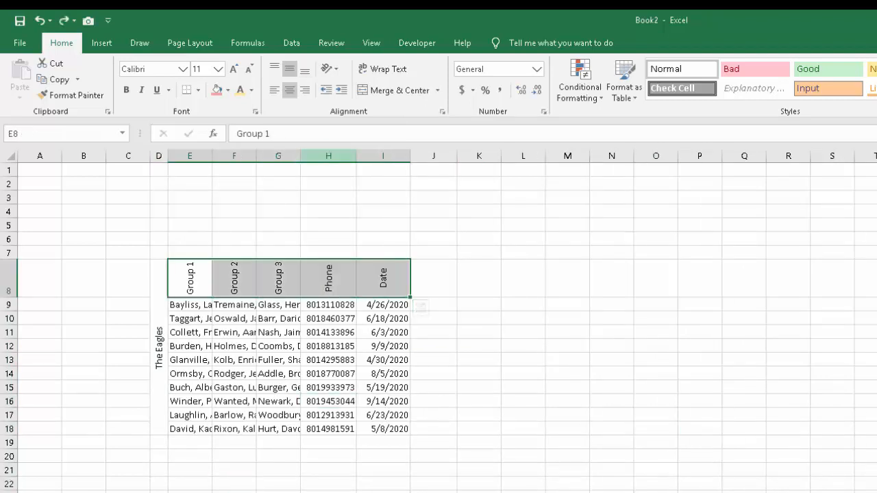
click(329, 69)
click(386, 87)
click(523, 490)
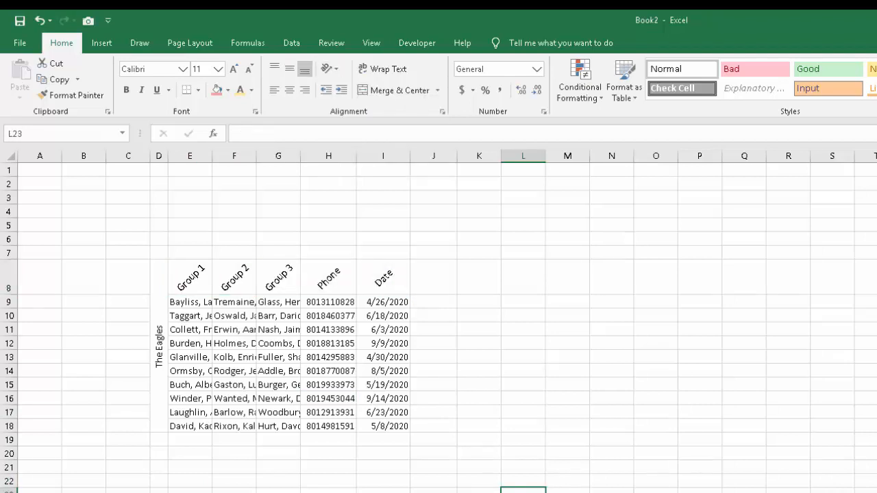
click(328, 481)
click(189, 343)
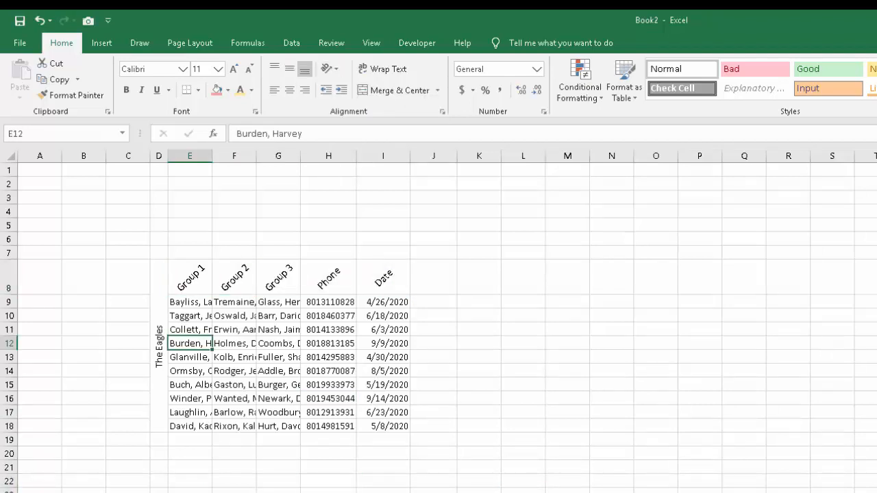
Check the print preview of the sheet with the angled headers and return to the worksheet.
click(20, 43)
click(39, 282)
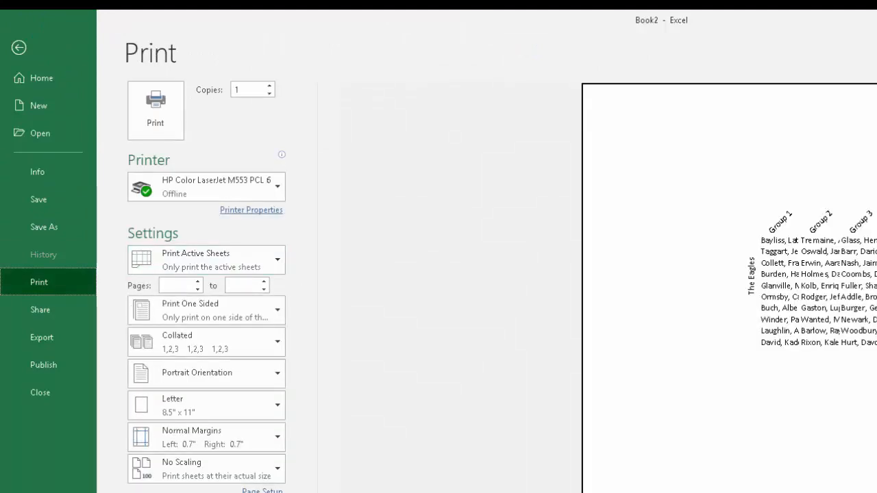
click(18, 47)
click(479, 330)
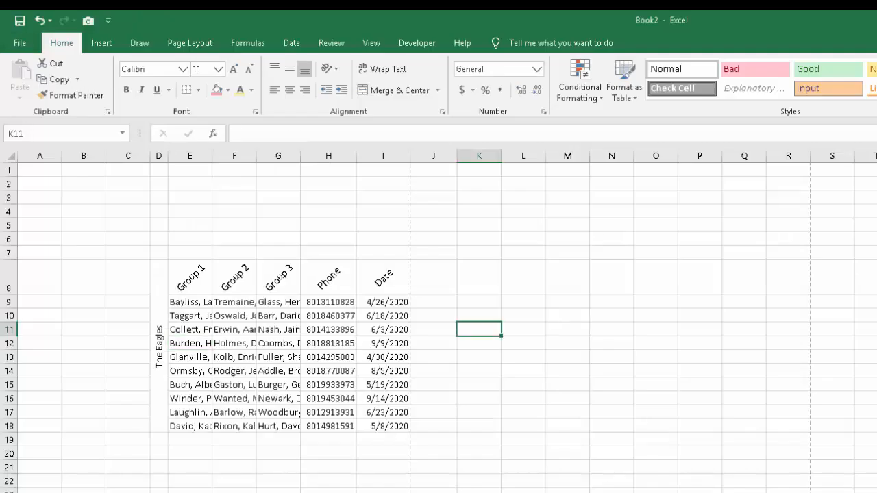
Apply All Borders to the data cells E9:I18.
drag(190, 302, 383, 426)
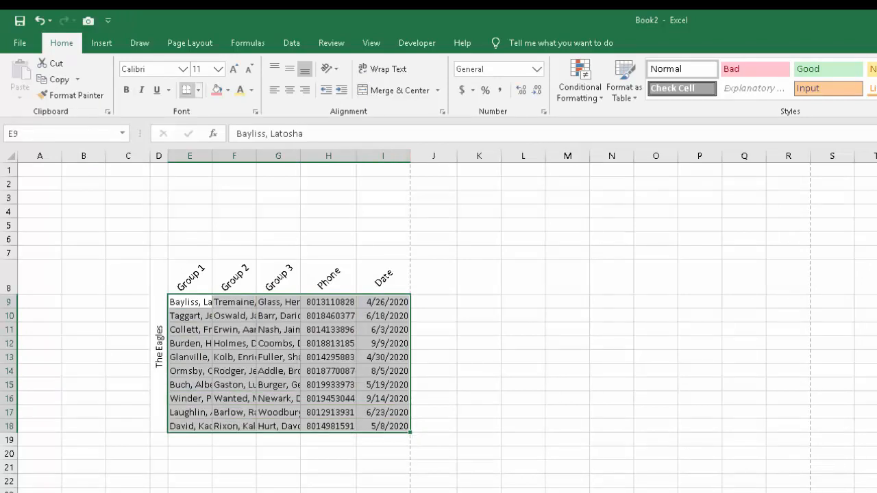
click(198, 90)
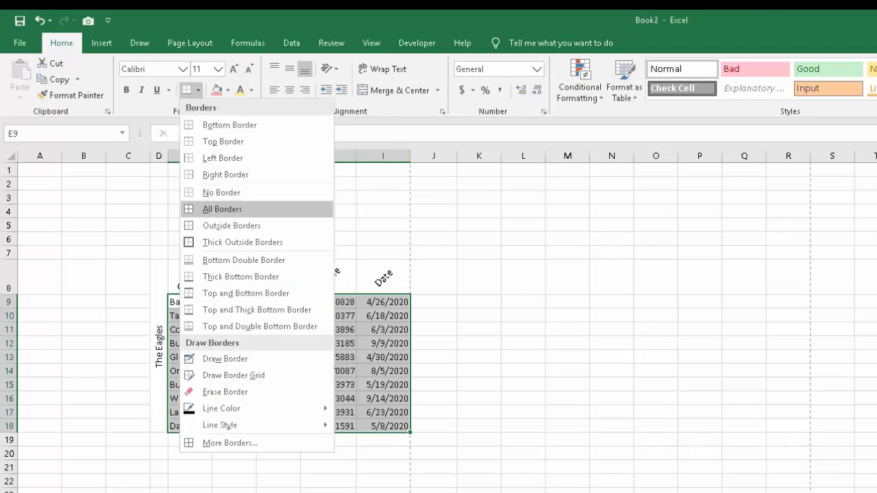
click(222, 209)
click(328, 467)
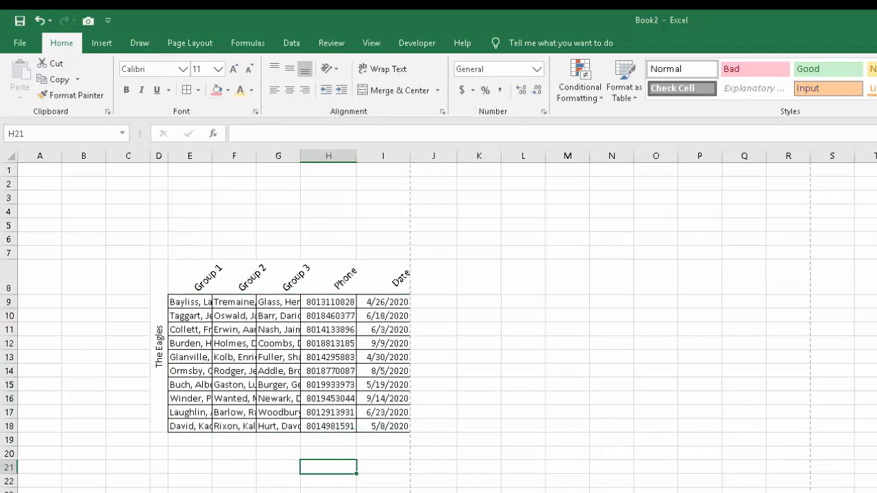
Check how the bordered table looks in the print preview and return to the worksheet.
click(20, 42)
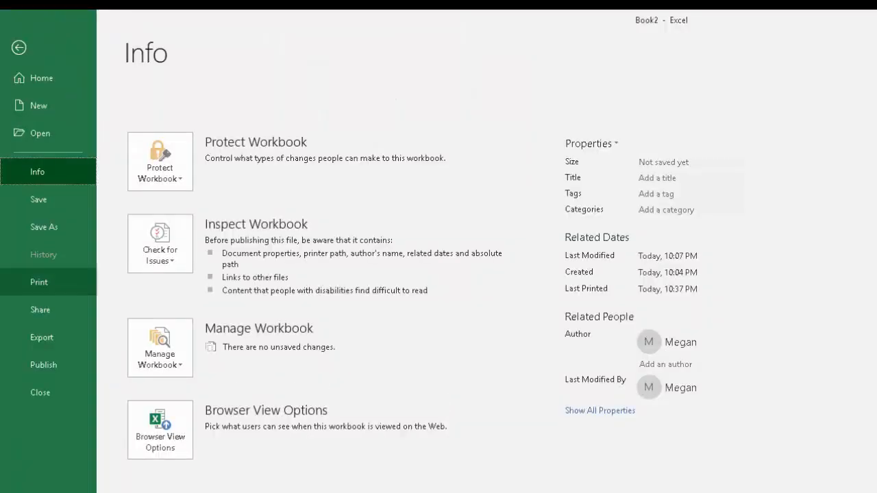
click(38, 281)
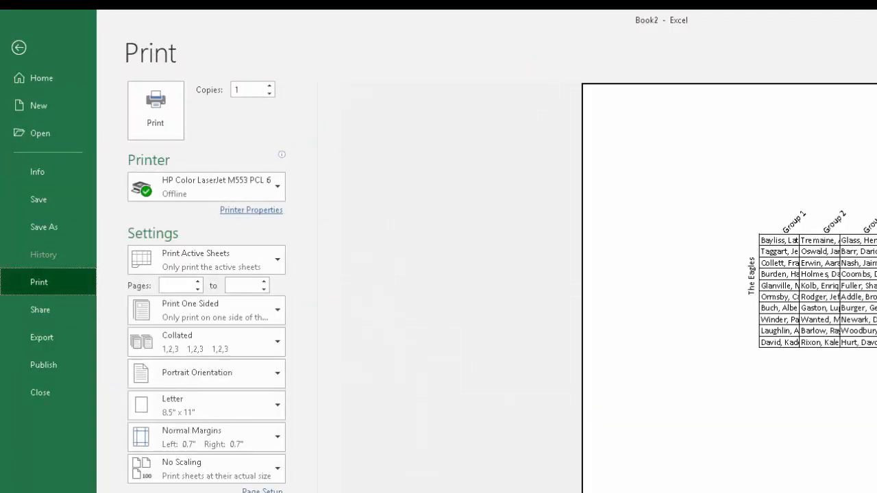
click(19, 47)
click(383, 278)
Apply Shrink to fit to the names in cells E9:G18.
drag(190, 316, 278, 426)
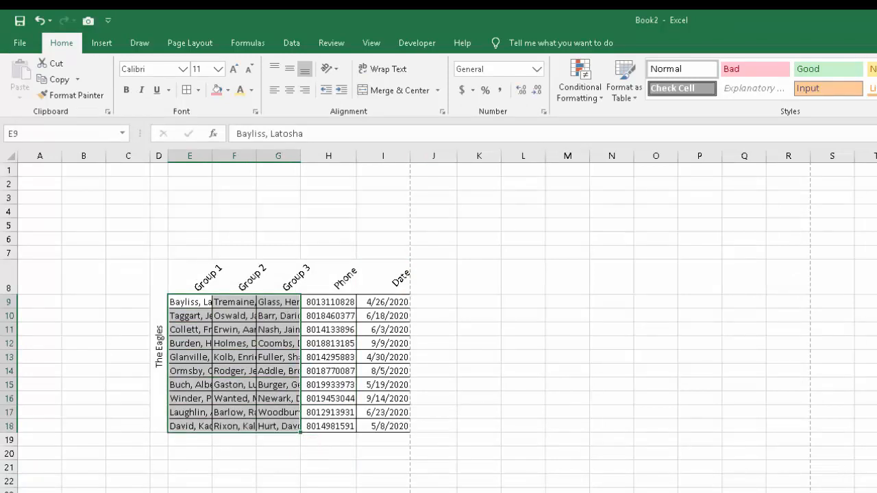
click(442, 111)
click(310, 202)
click(563, 355)
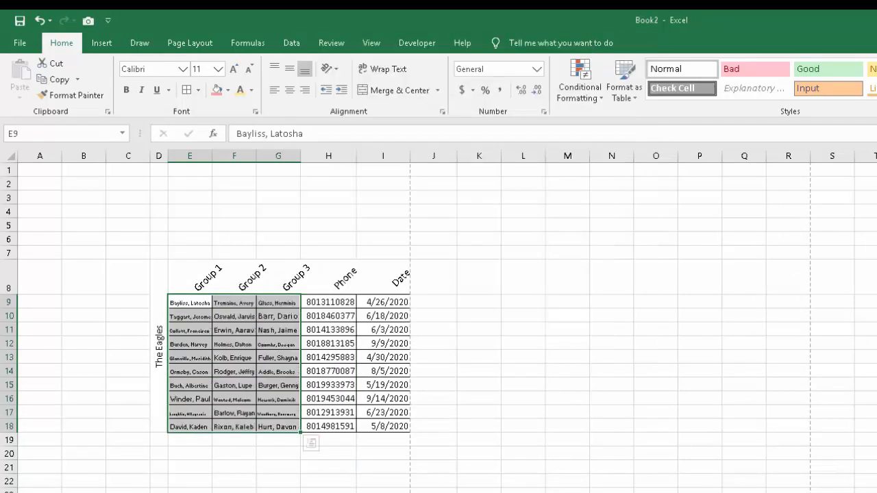
click(382, 491)
click(433, 412)
Apply All Borders to the whole range E8:I18, including the angled headers.
drag(190, 278, 382, 426)
click(186, 90)
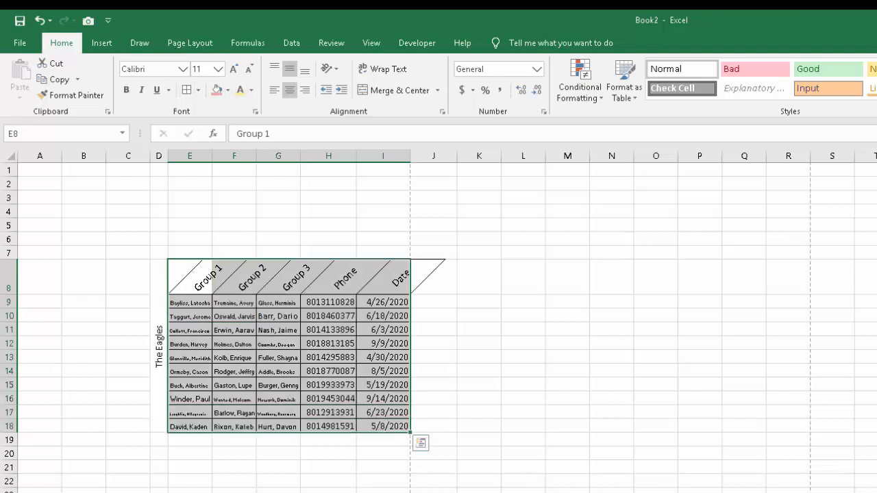
click(523, 343)
drag(190, 278, 382, 278)
click(433, 277)
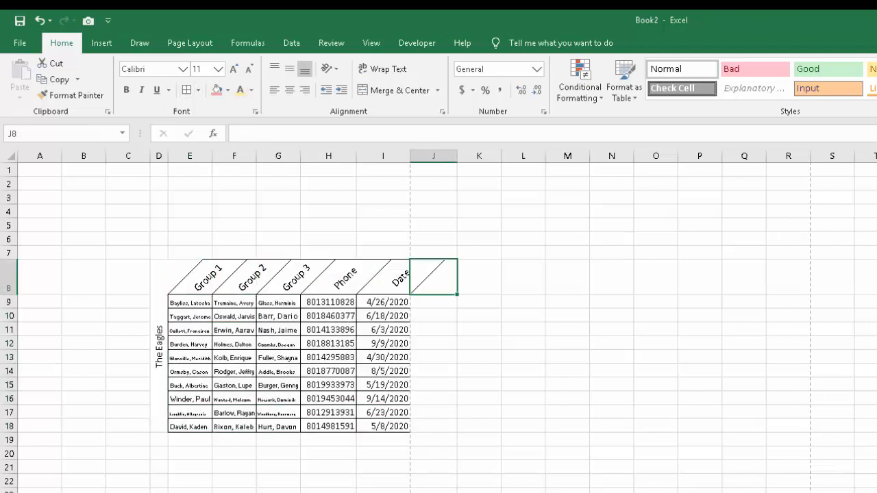
click(479, 357)
click(478, 344)
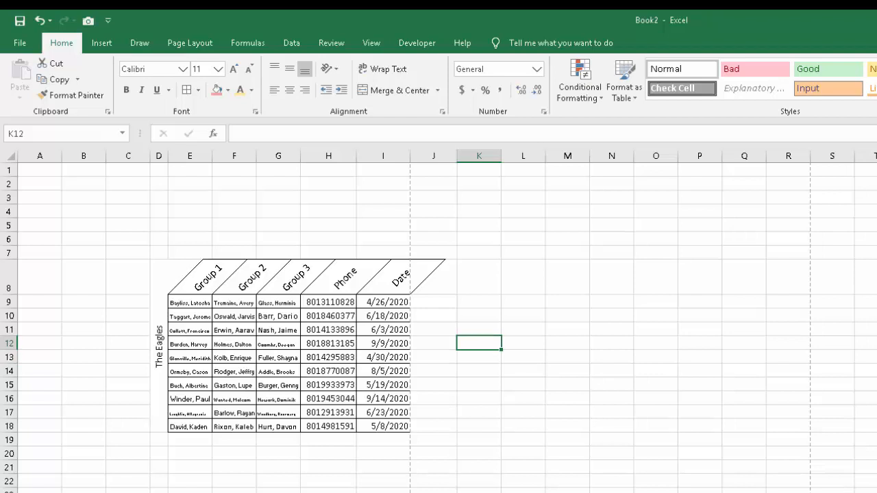
click(479, 316)
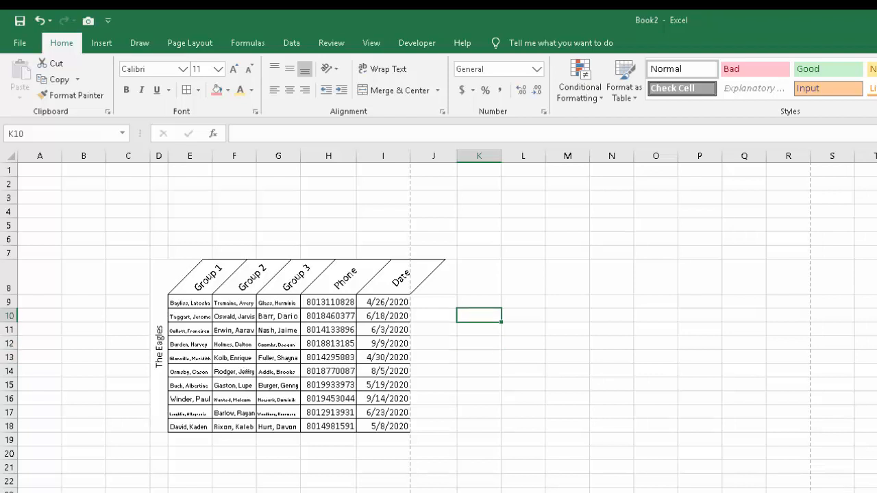
Fill the angled header cells E8:I8 with light red.
click(524, 370)
drag(190, 277, 383, 277)
click(217, 90)
click(524, 453)
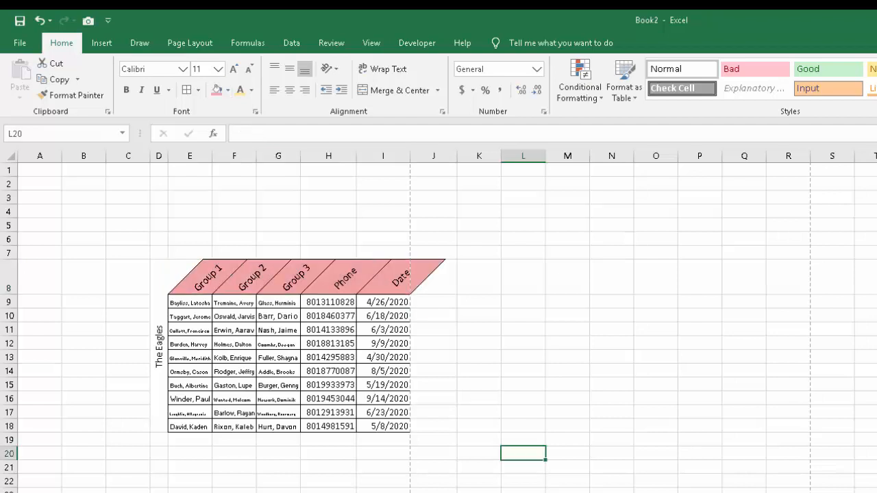
click(434, 490)
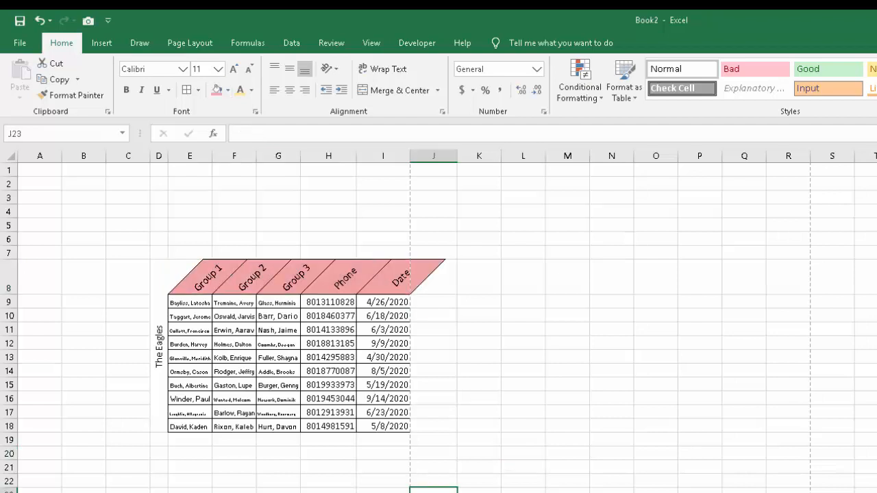
Add Thick Outside Borders around the data cells E9:I18.
click(328, 454)
drag(189, 302, 383, 426)
click(198, 90)
click(242, 242)
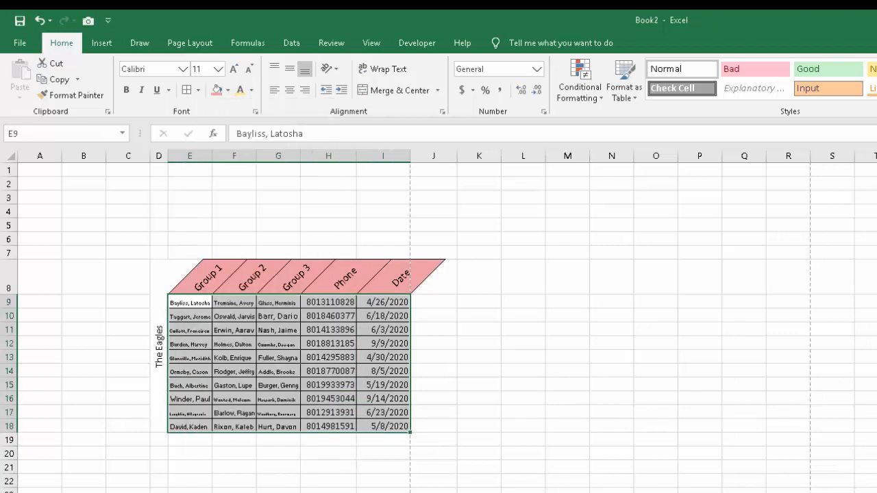
click(279, 468)
click(655, 482)
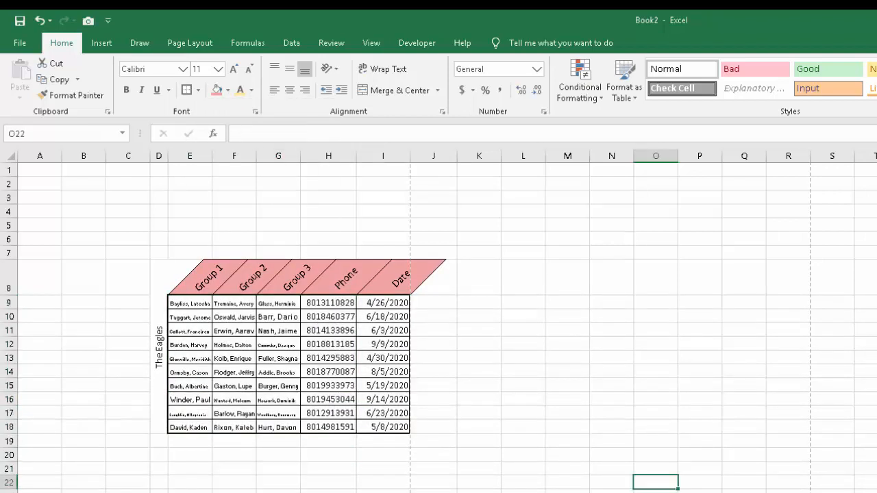
Remove the borders from the Group 2 cells F9:F18 with No Border.
drag(190, 302, 383, 344)
click(328, 372)
drag(234, 302, 233, 427)
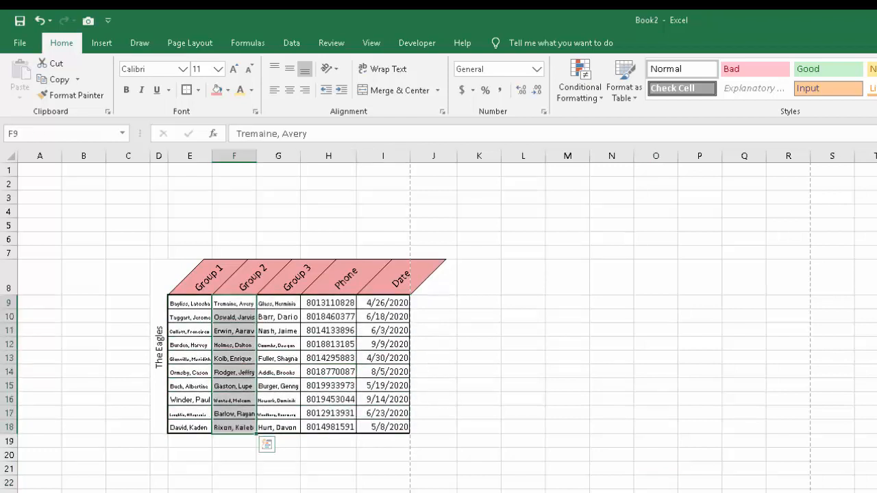
click(198, 90)
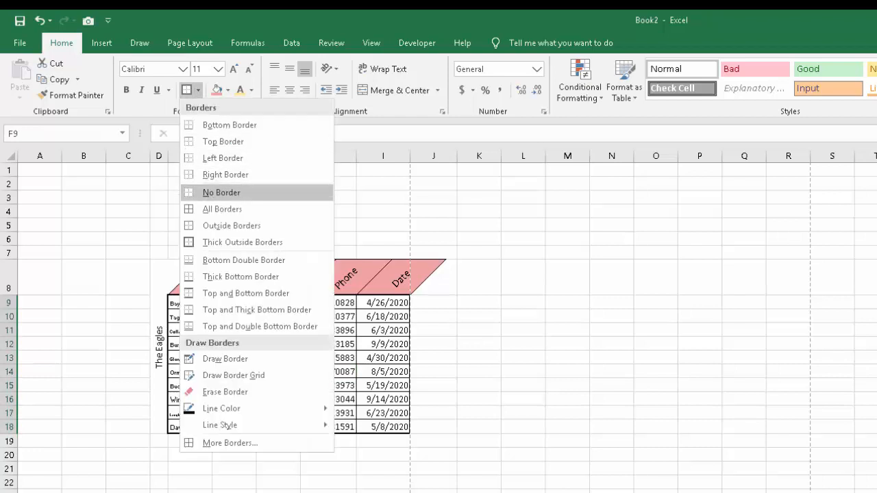
click(222, 193)
click(278, 483)
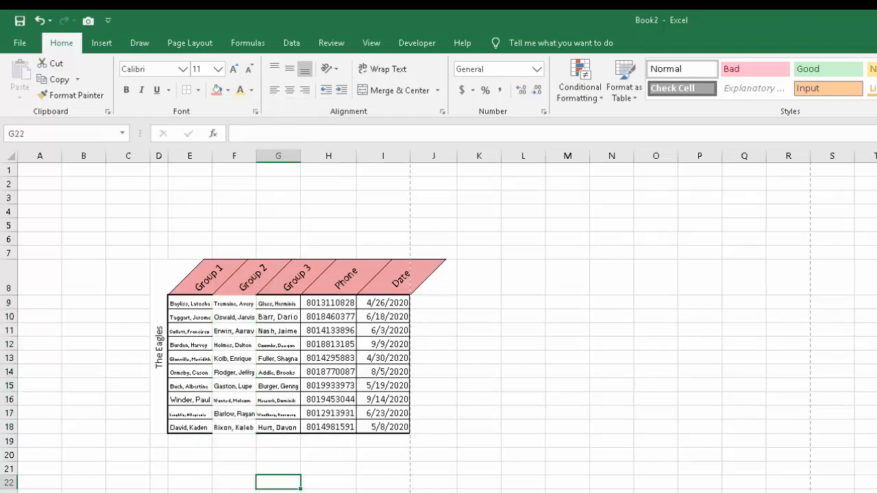
Apply All Borders to the Group 1 cells E9:E18.
drag(189, 302, 189, 426)
click(198, 90)
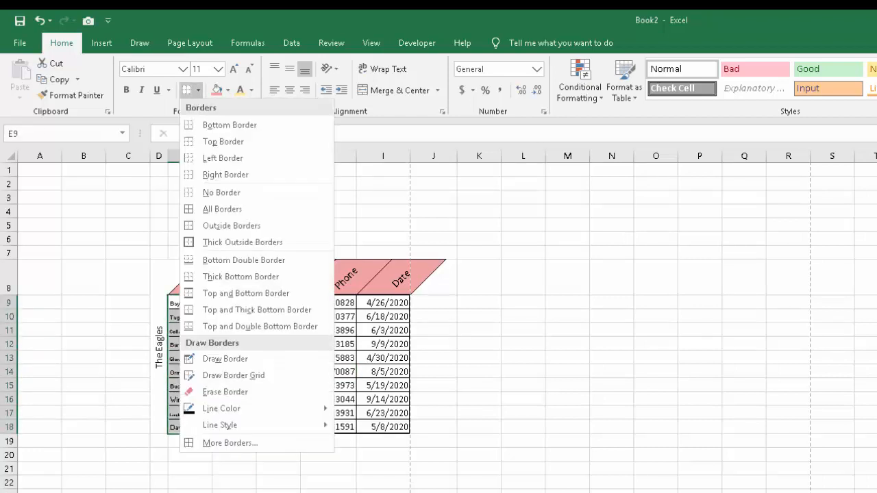
click(221, 209)
click(278, 331)
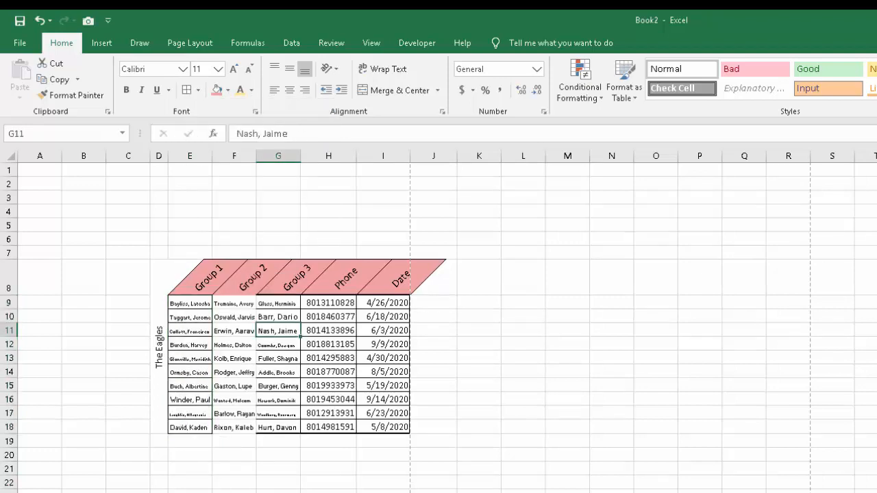
Reapply Thick Outside Borders around the full data range E9:I18.
drag(278, 303, 278, 427)
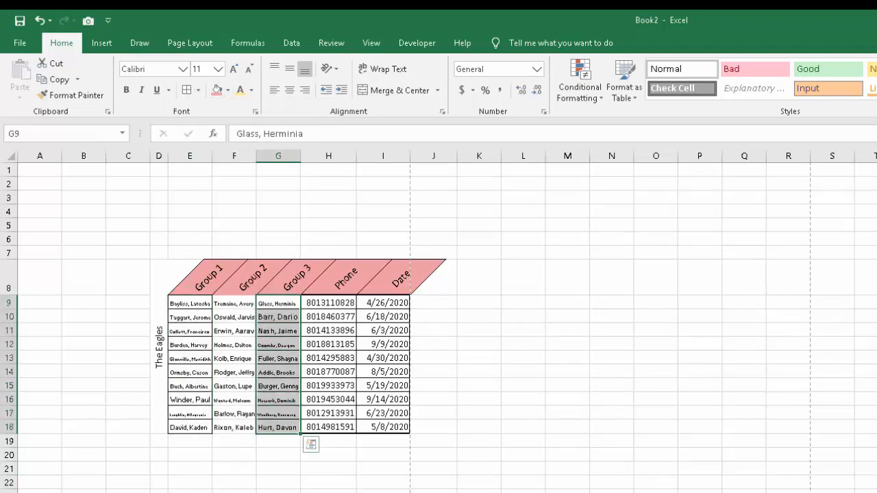
click(190, 302)
drag(190, 302, 391, 427)
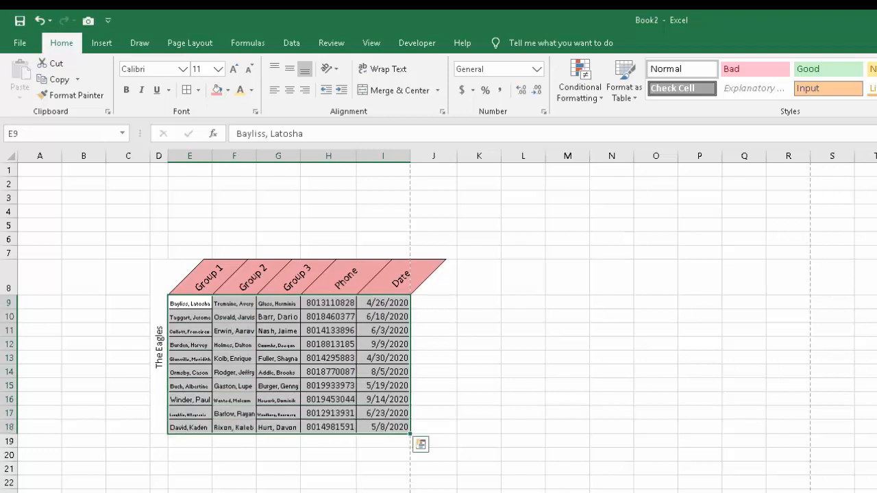
click(198, 90)
click(258, 240)
click(433, 441)
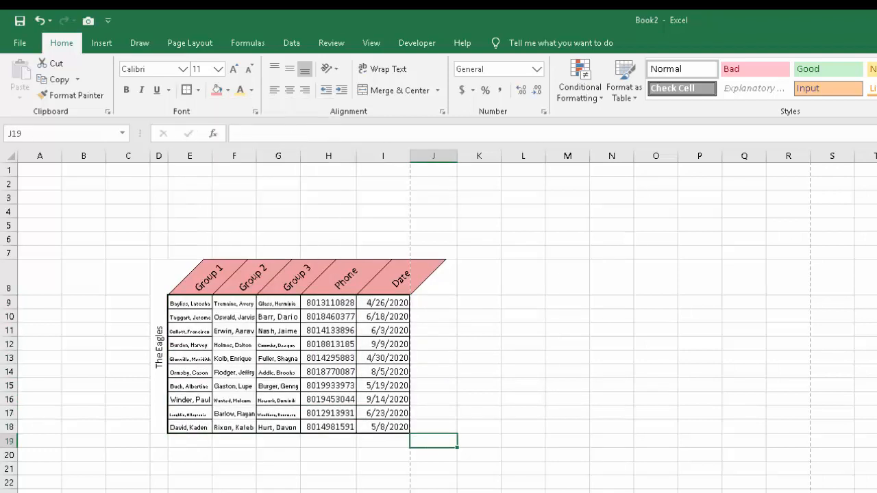
Hide the worksheet gridlines.
click(372, 43)
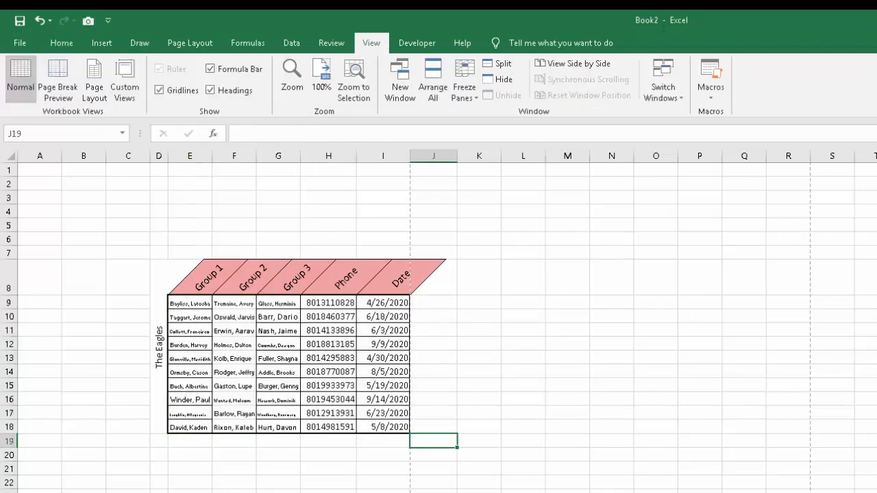
click(159, 90)
click(433, 468)
click(234, 441)
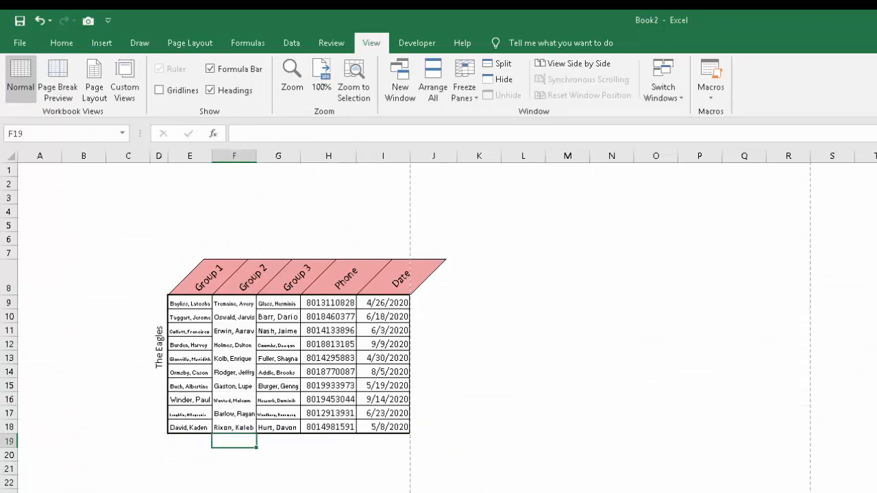
click(328, 345)
click(234, 454)
click(235, 331)
click(235, 413)
key(Down)
key(Down)
key(Down)
key(Down)
key(Down)
key(Down)
key(Down)
key(Down)
key(Down)
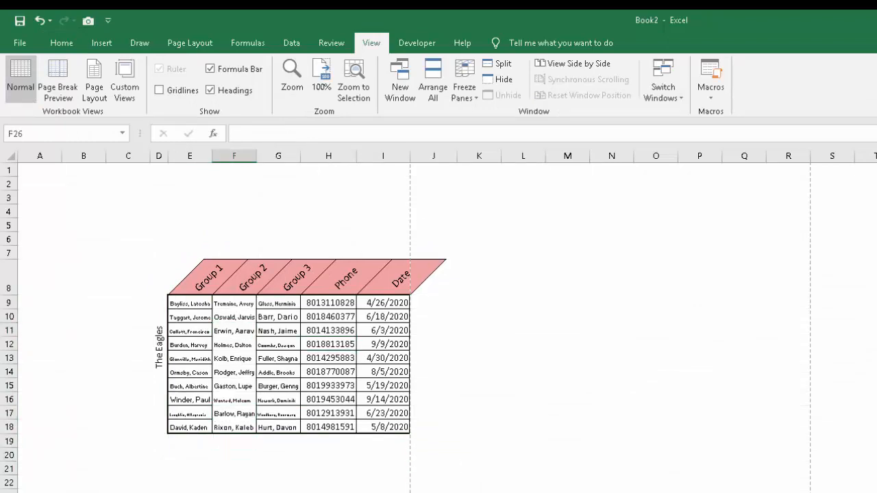
click(159, 90)
click(656, 492)
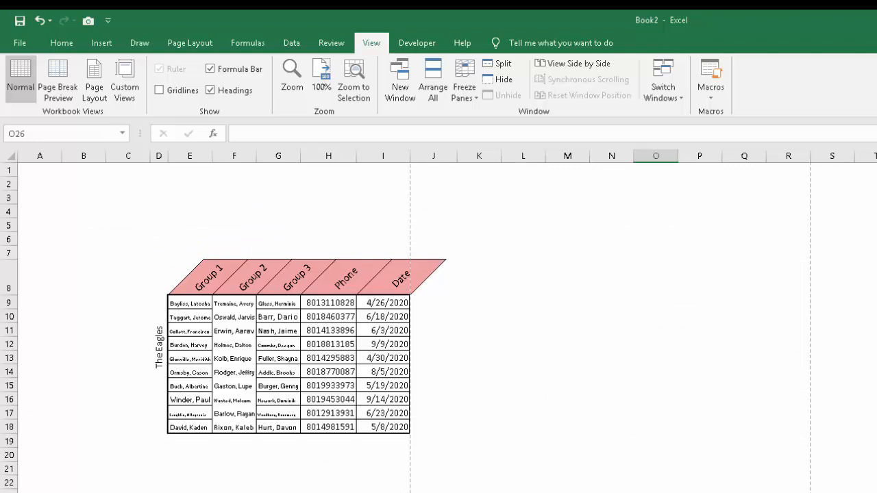
click(611, 454)
click(478, 492)
Apply a Bottom Double Border to row 13 of the data table, cells E13:I13.
click(234, 358)
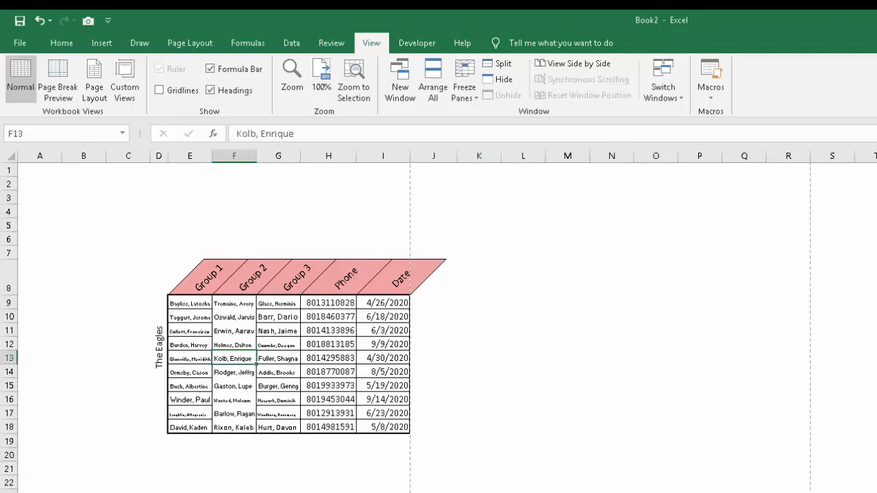
drag(189, 358, 383, 358)
click(61, 42)
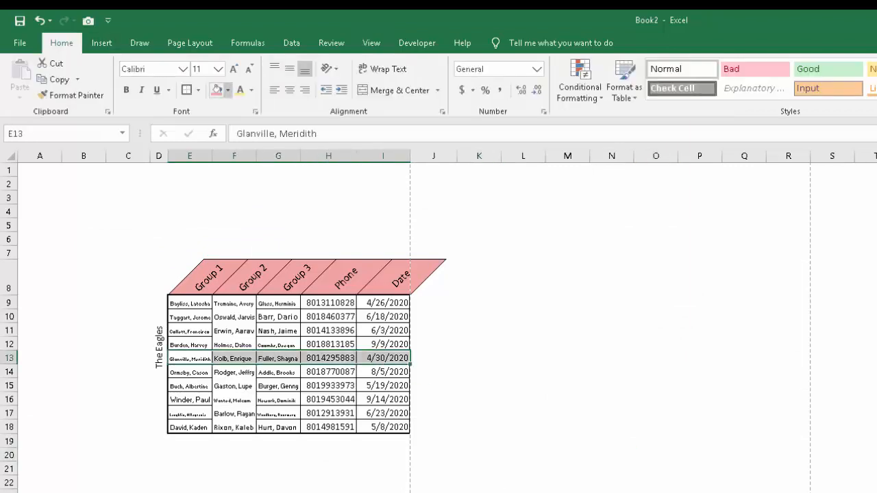
click(198, 90)
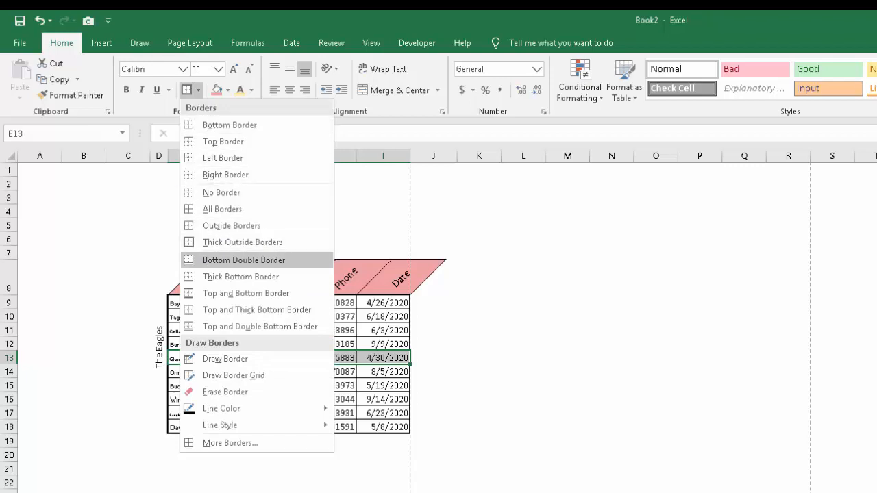
click(244, 260)
click(278, 415)
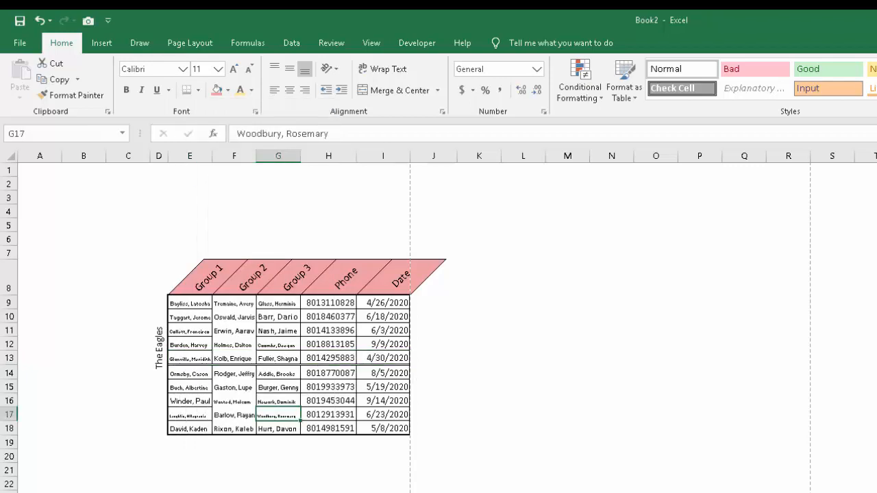
click(278, 491)
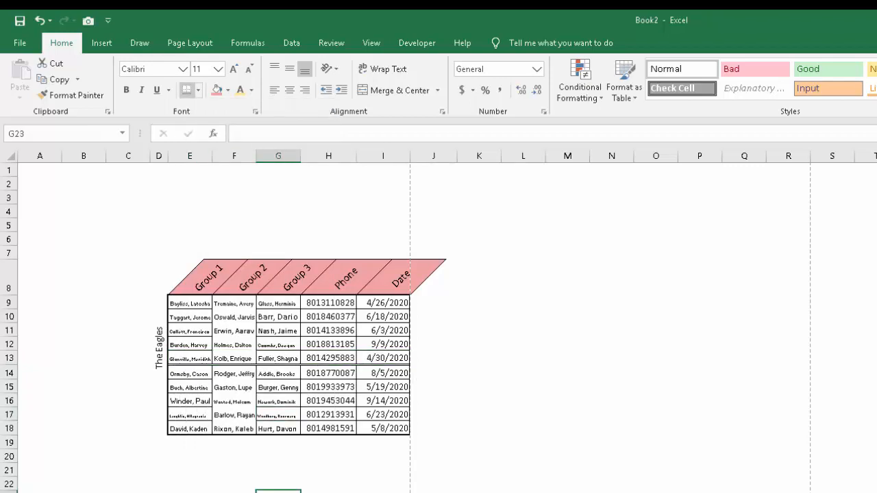
click(198, 90)
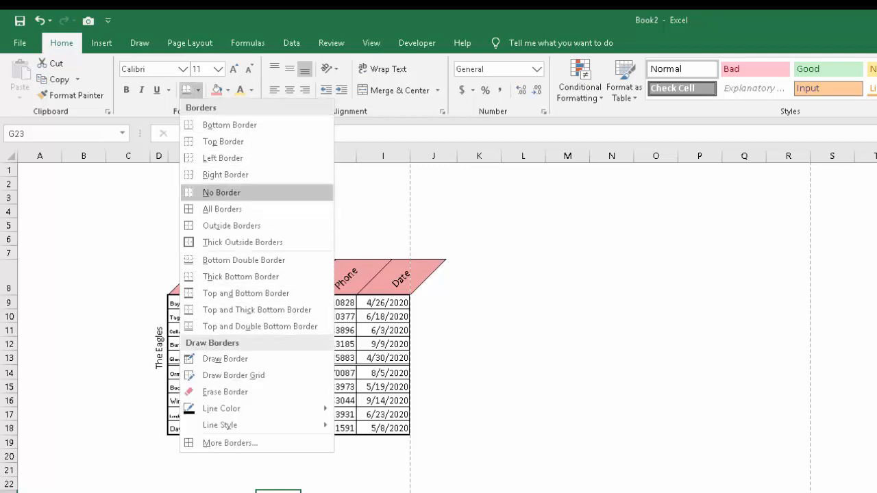
mouse_move(221, 408)
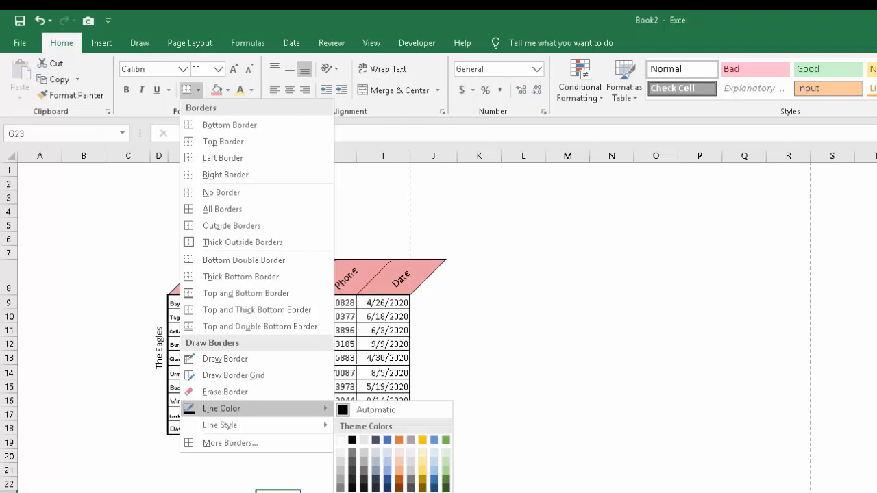
key(Escape)
click(234, 429)
click(383, 492)
drag(656, 345, 655, 358)
click(383, 492)
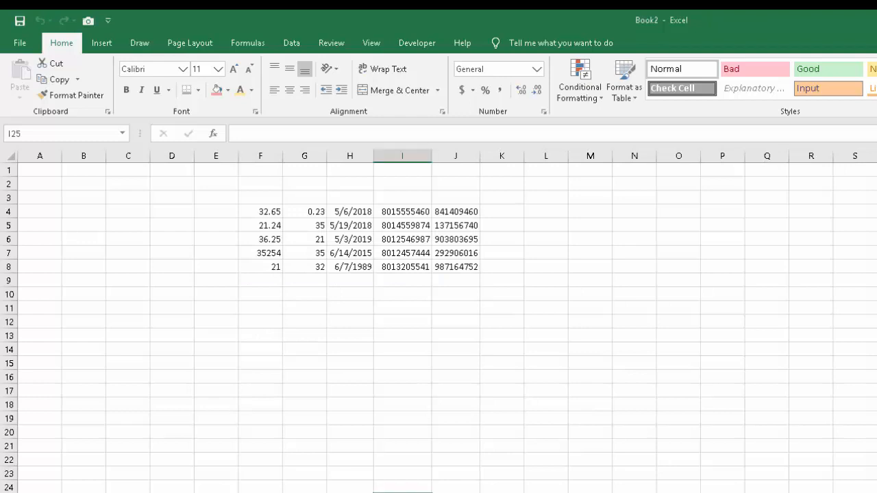
click(402, 239)
click(350, 211)
click(501, 377)
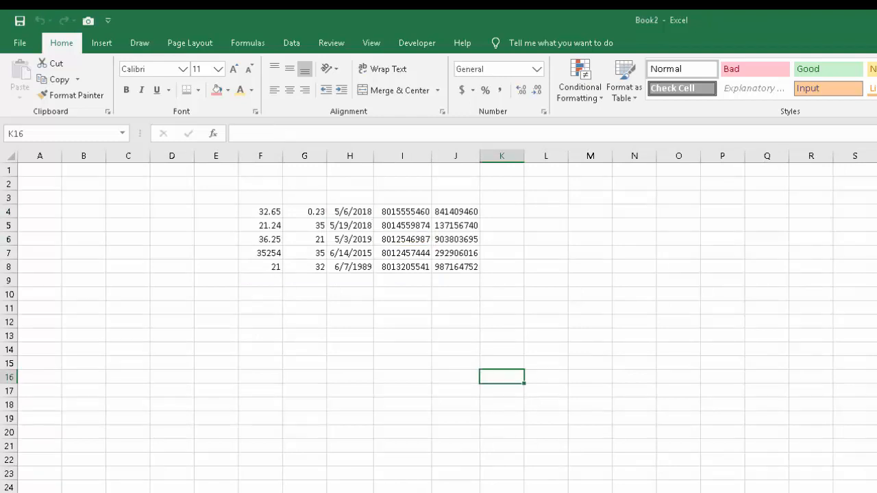
Apply the dollar Accounting number format to the values in F4:F8.
drag(260, 212, 260, 266)
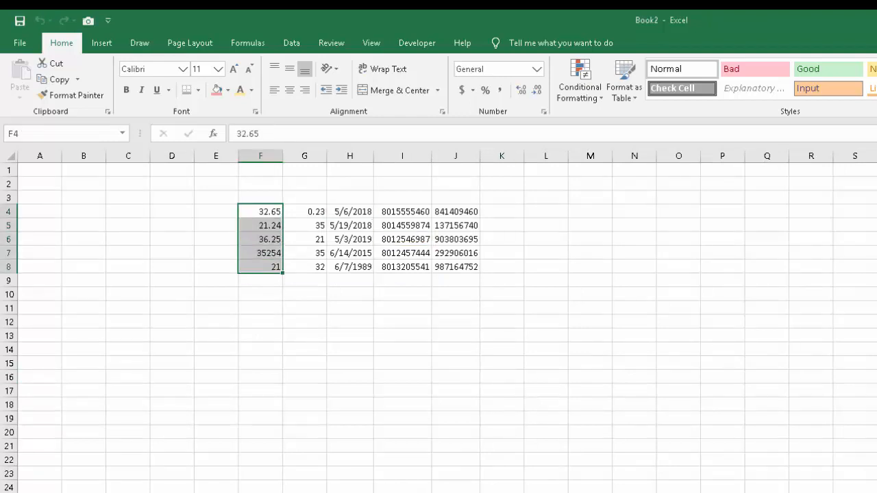
click(260, 198)
drag(260, 211, 260, 266)
click(261, 212)
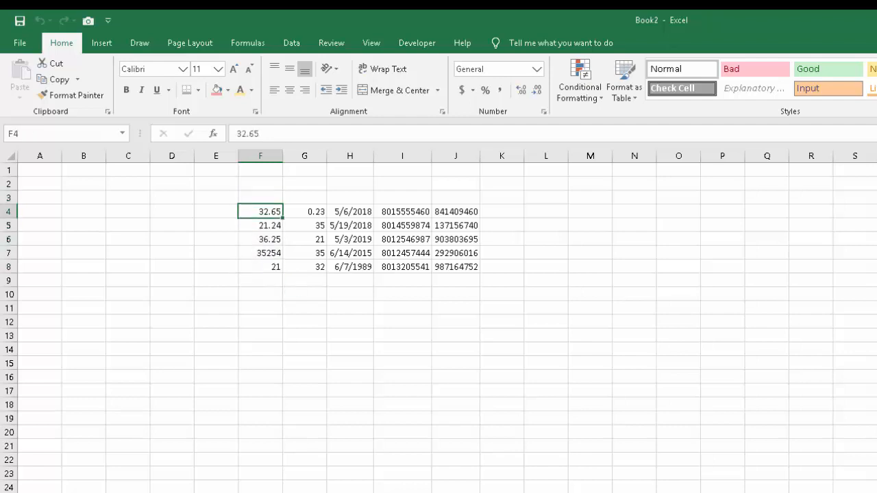
double_click(260, 212)
click(304, 281)
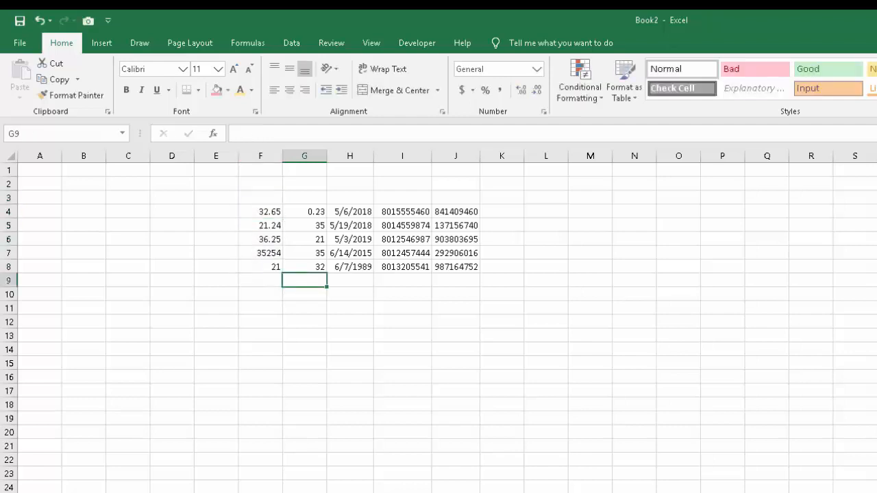
drag(260, 211, 261, 267)
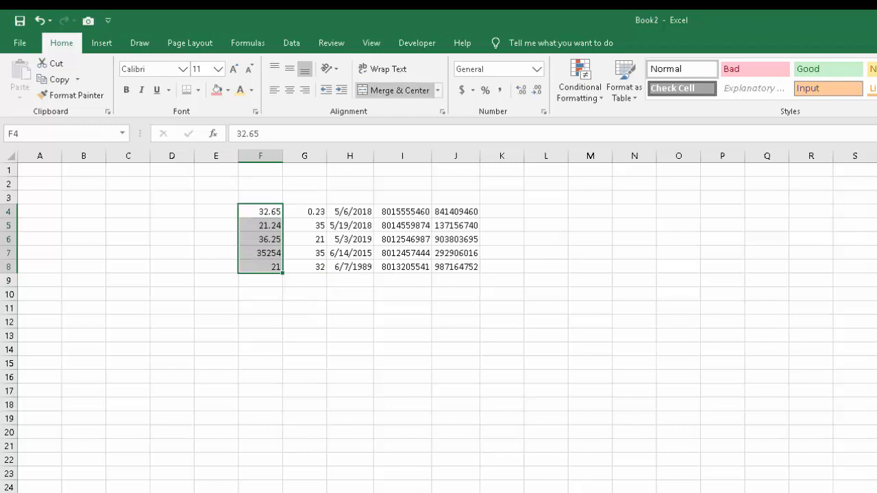
click(462, 90)
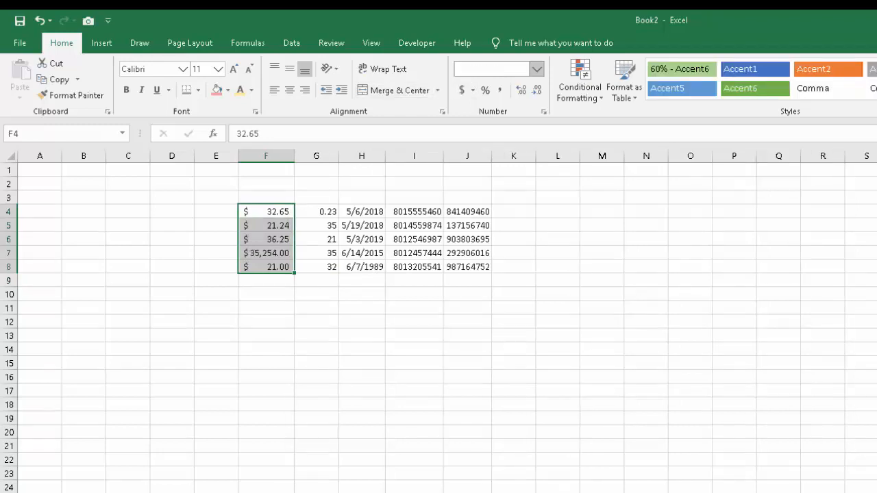
Alternate the F4:F8 number format between Currency and Accounting to compare them, ending on Accounting.
click(536, 69)
click(506, 154)
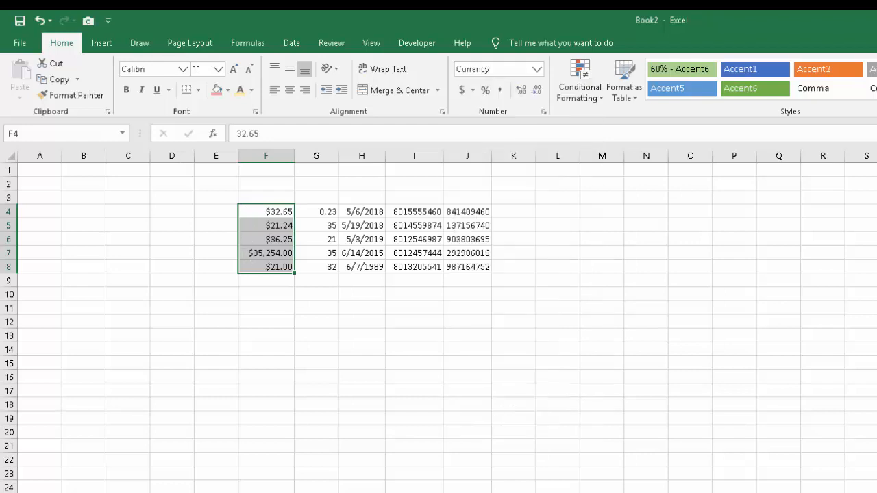
click(536, 69)
click(507, 183)
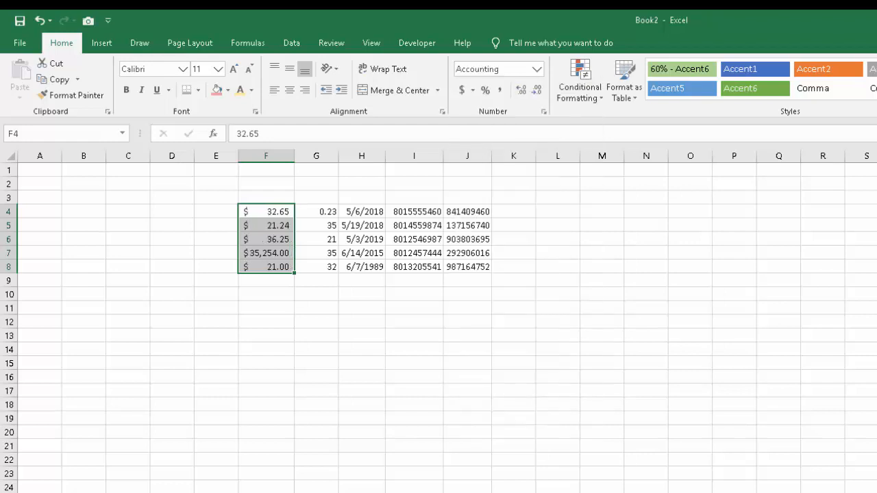
click(537, 69)
click(507, 154)
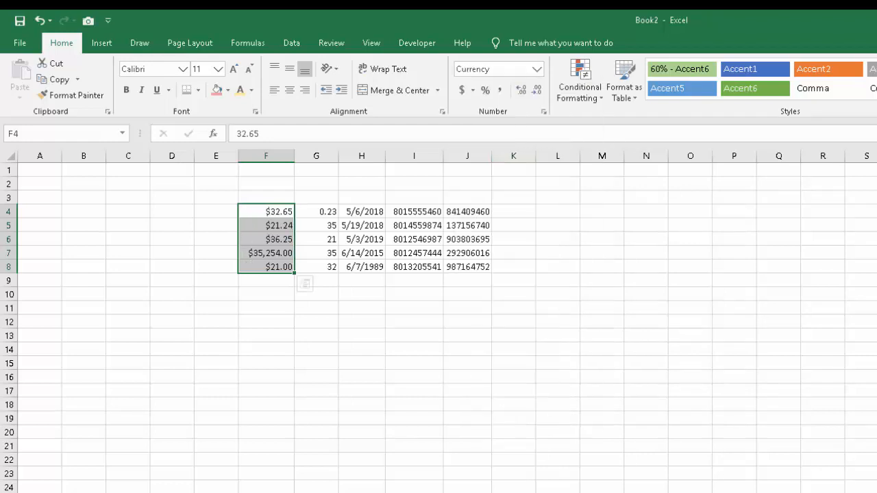
click(537, 68)
click(507, 183)
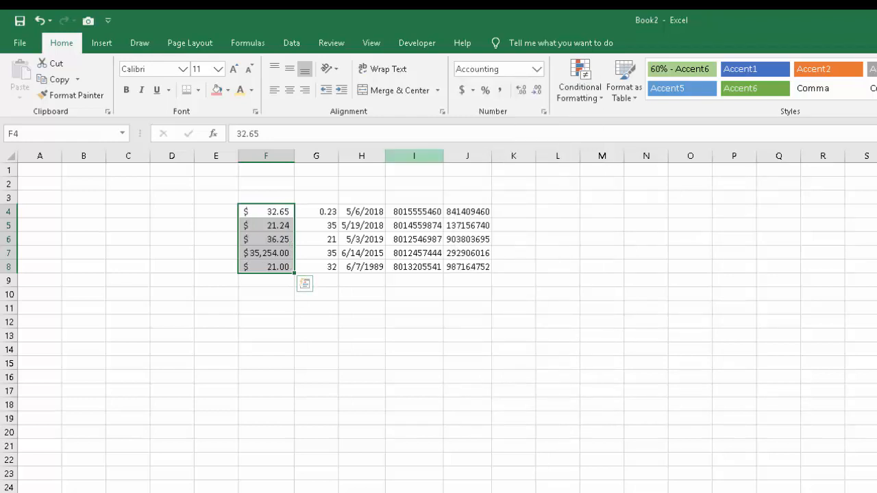
click(500, 70)
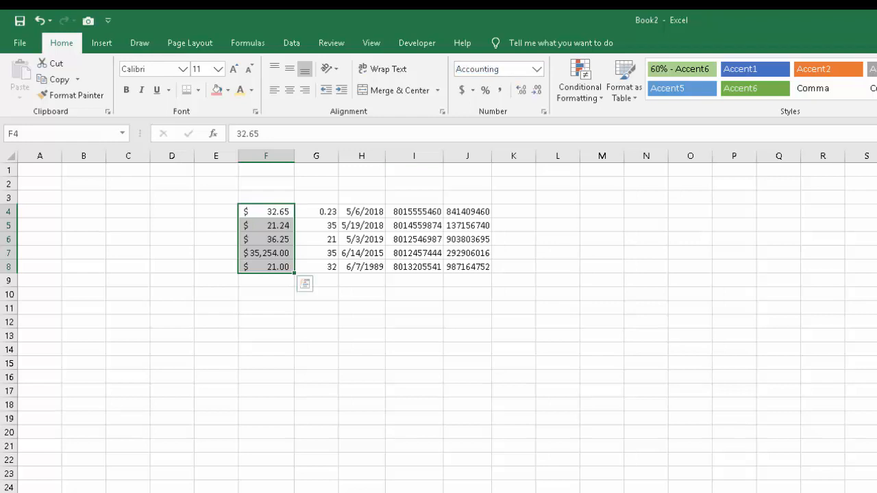
click(413, 322)
Apply the Percent style to cell G4.
drag(316, 212, 316, 267)
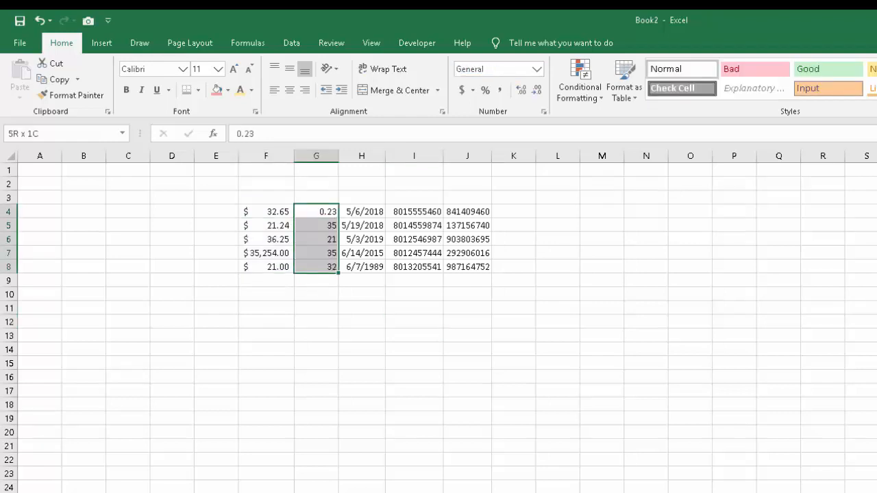
click(316, 212)
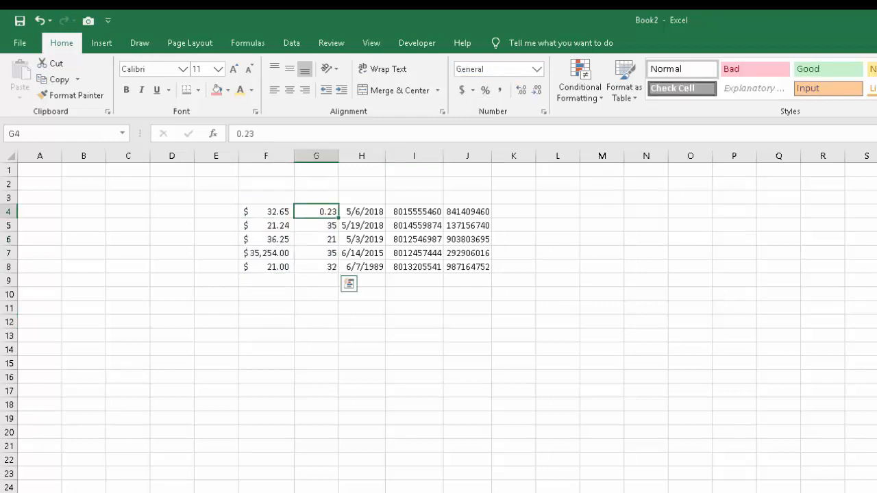
click(485, 90)
click(467, 377)
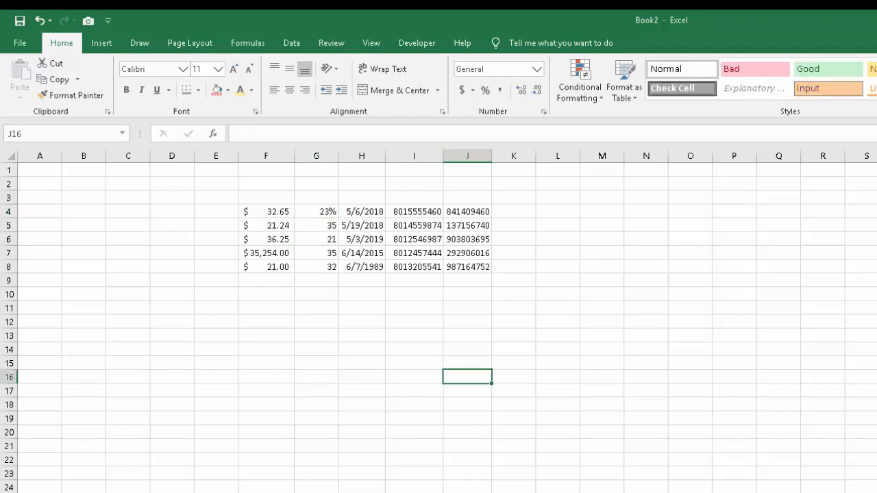
Apply the Percent style to cells G5:G8.
drag(316, 225, 316, 267)
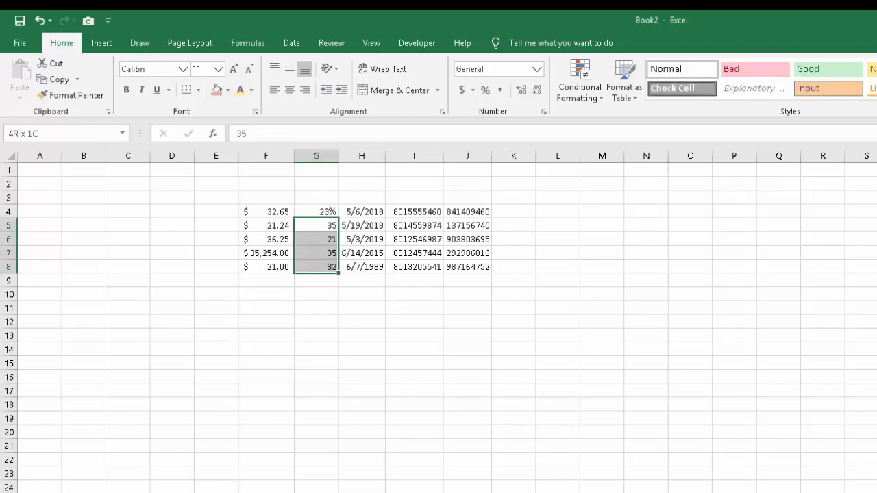
click(485, 91)
click(413, 418)
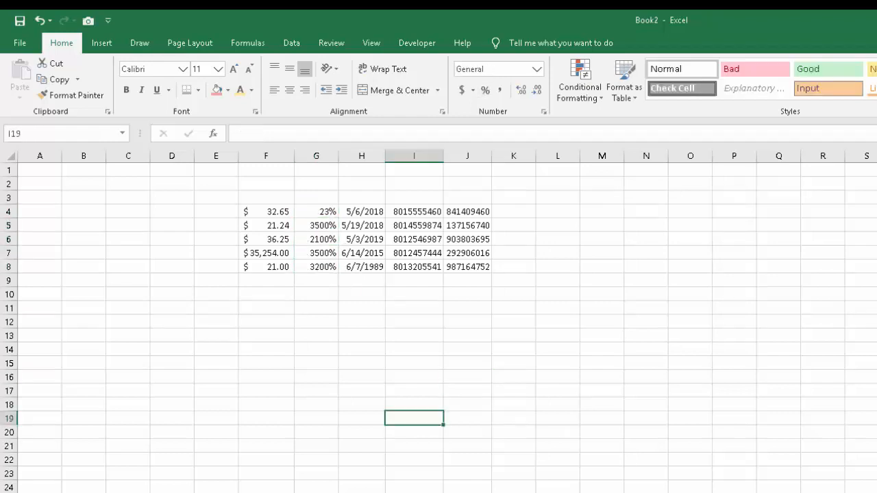
Replace the percentages in G5:G8 with the decimal values .35, .21, .35 and .32.
click(315, 225)
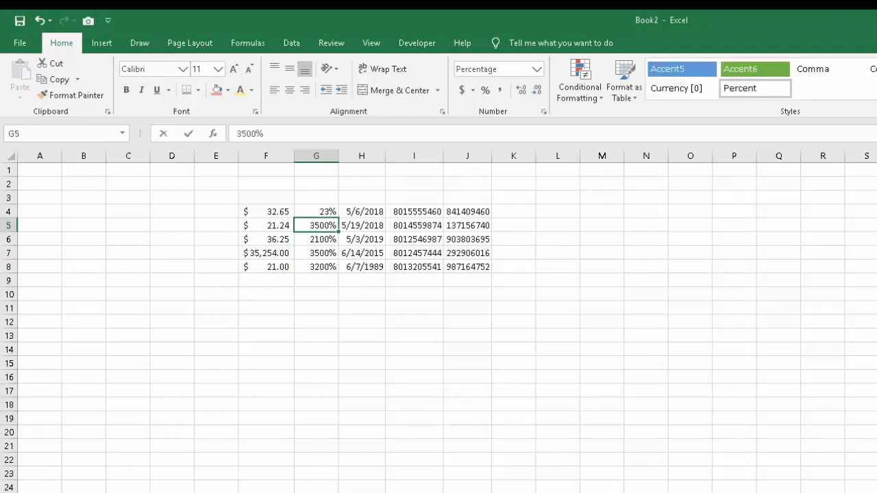
text(.35)
key(Return)
text(.21)
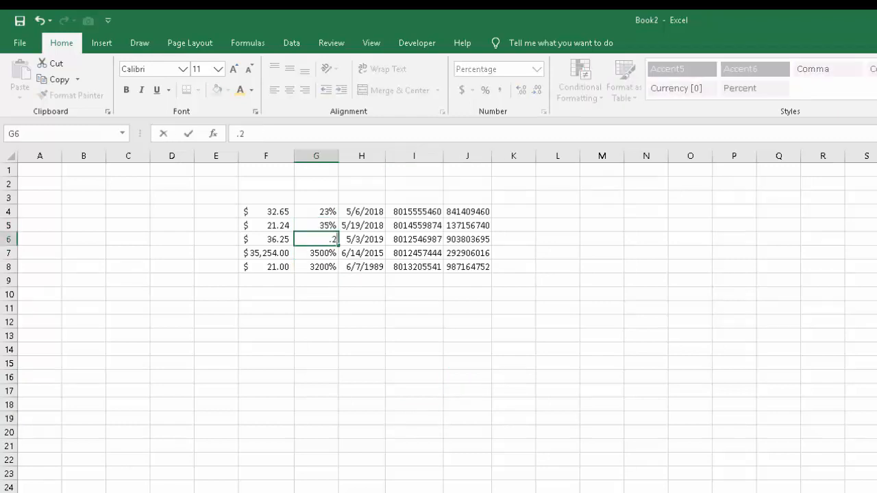
key(Return)
text(.35)
key(Return)
text(.32)
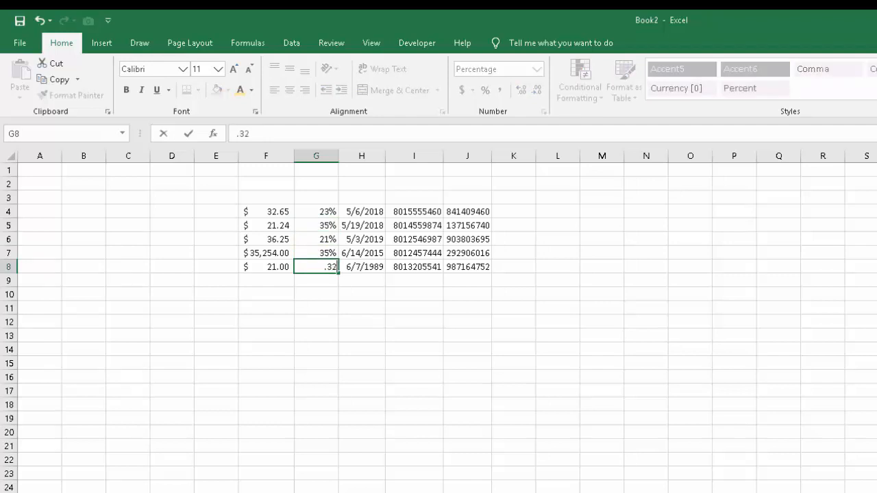
key(Return)
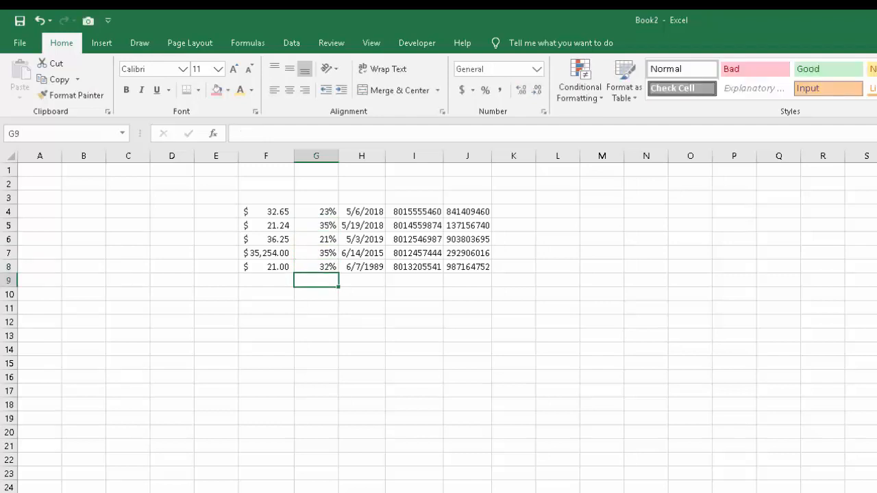
click(601, 308)
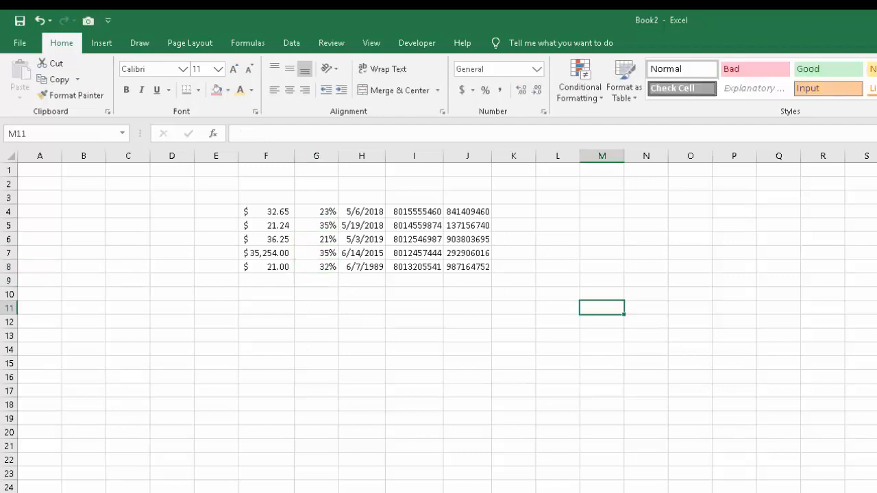
click(467, 349)
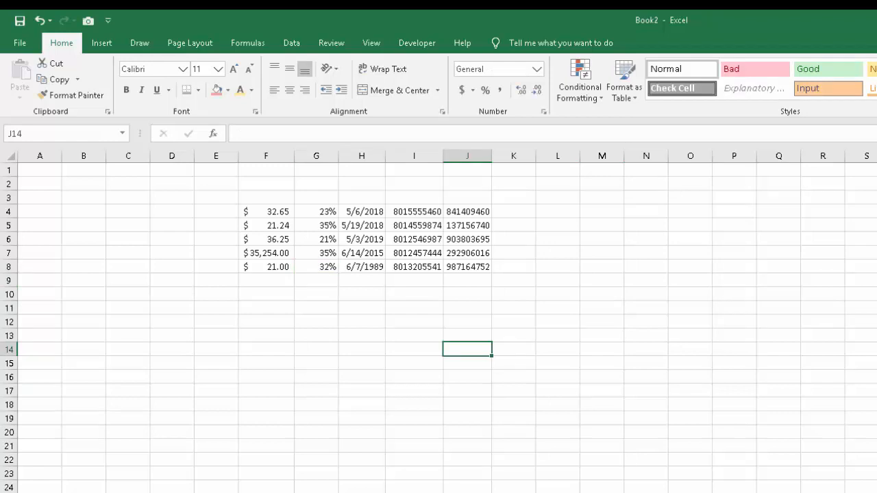
click(361, 336)
click(413, 308)
Examine the number and date formats available for the dates in H4:H8, including the Format Cells date types, without applying any.
drag(361, 212, 362, 267)
click(536, 69)
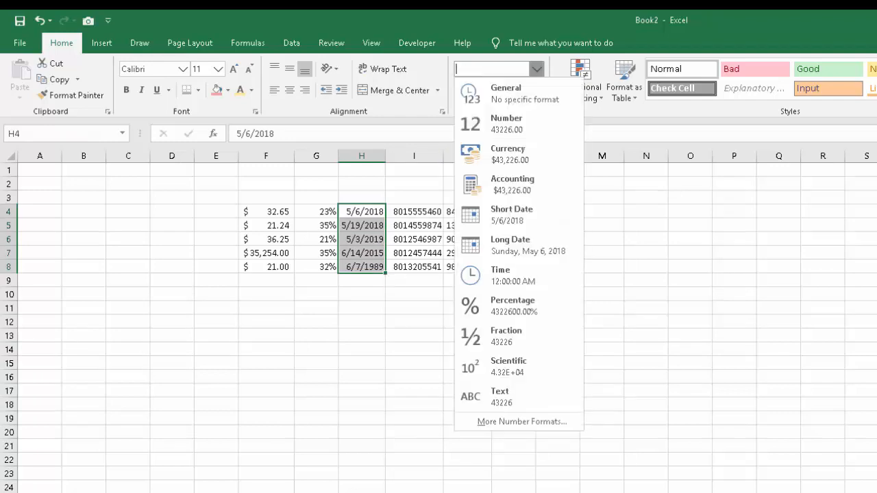
right_click(375, 251)
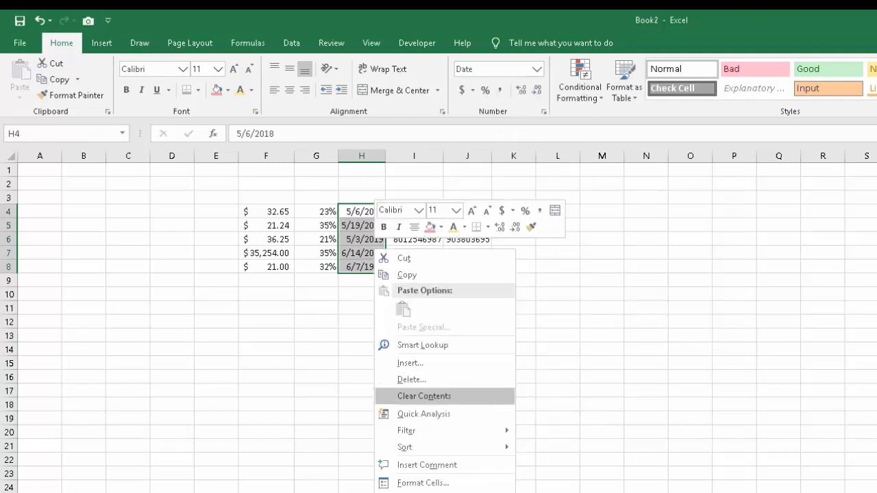
click(423, 482)
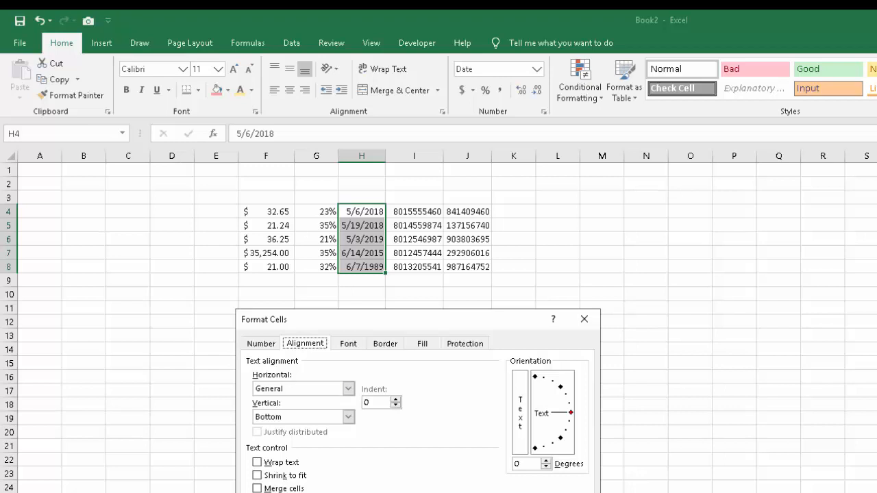
click(261, 344)
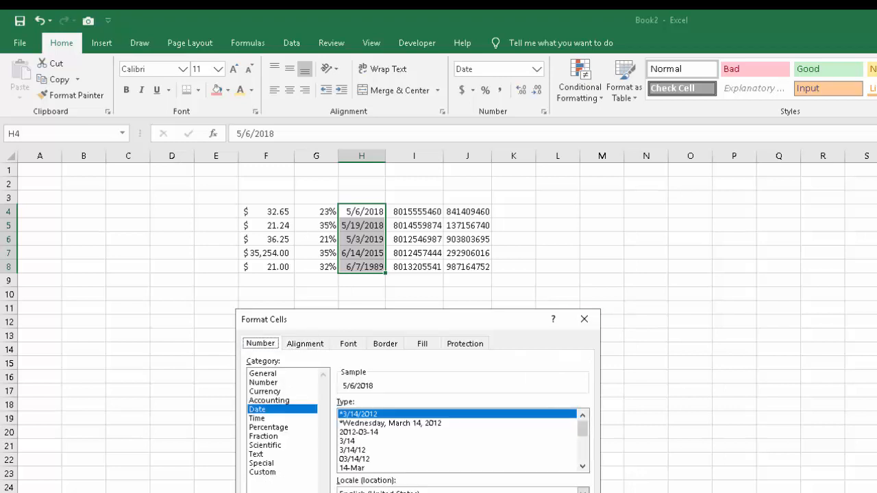
click(583, 320)
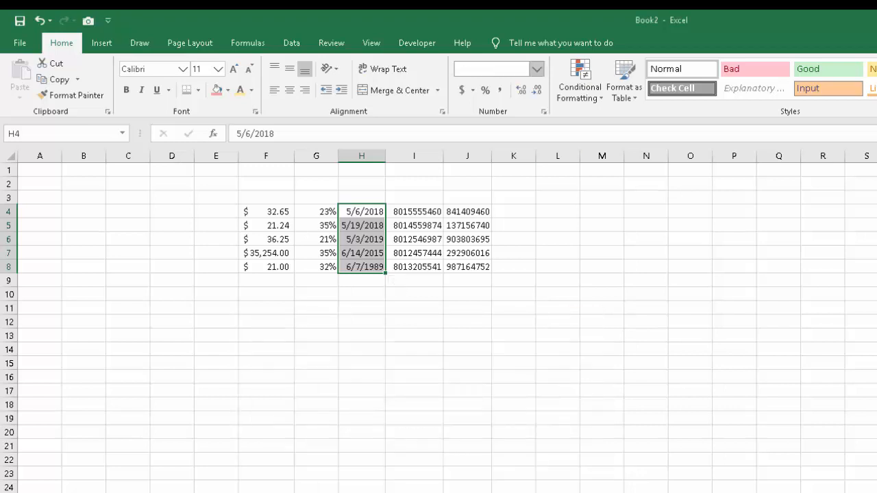
Apply the Long Date format to the dates in H4:H8.
click(537, 70)
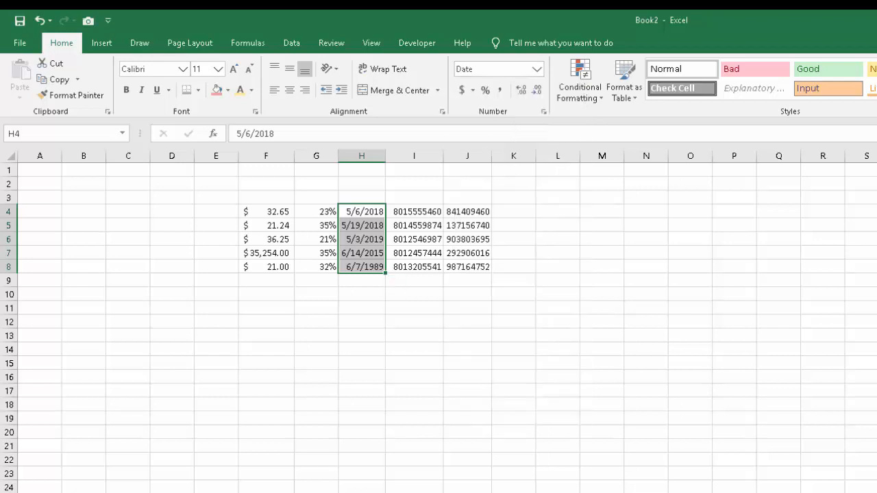
click(536, 69)
click(518, 245)
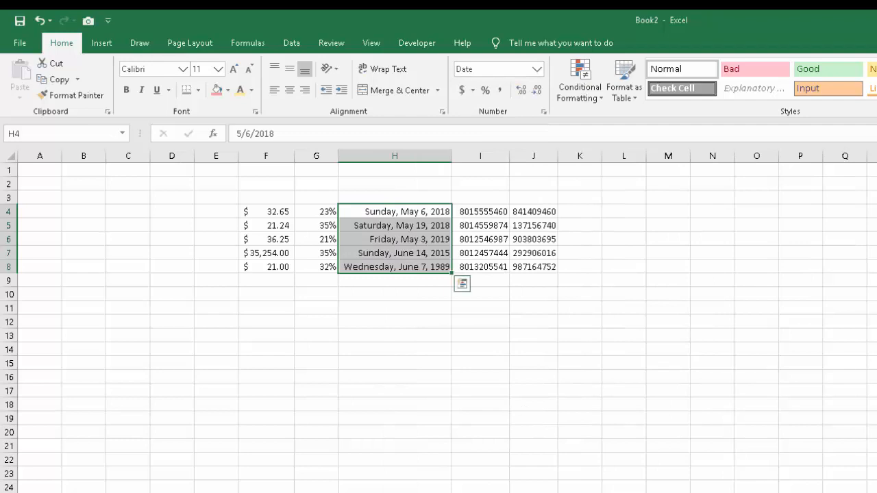
Preview several date types for H4:H8 in Format Cells and apply the 03/14/12 type.
click(536, 69)
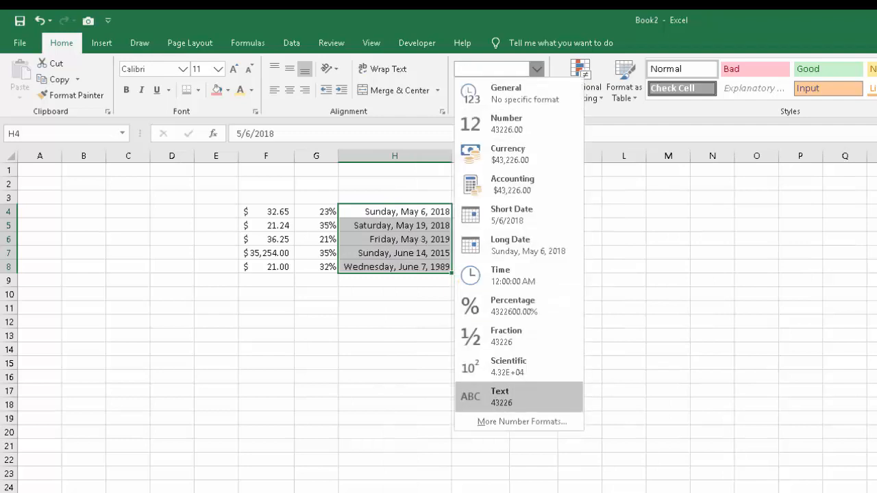
click(522, 421)
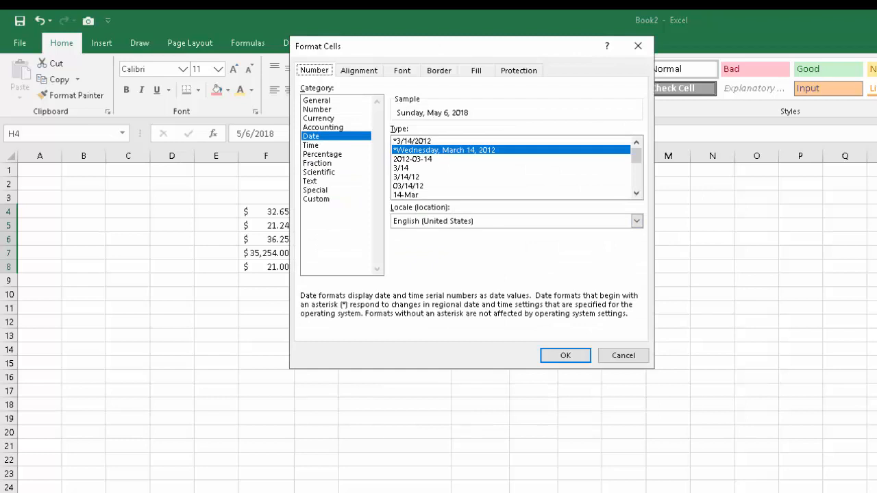
mouse_move(637, 156)
mouse_down()
mouse_move(636, 180)
mouse_move(636, 156)
mouse_up()
click(402, 168)
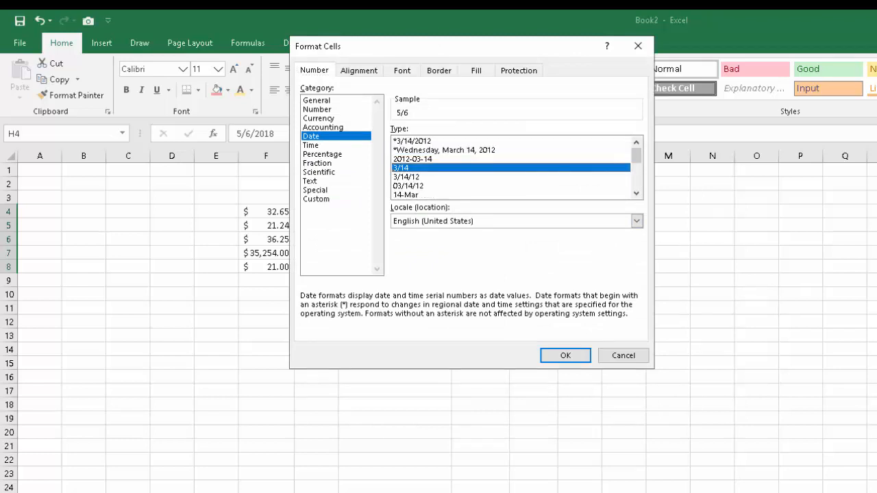
click(412, 158)
click(406, 177)
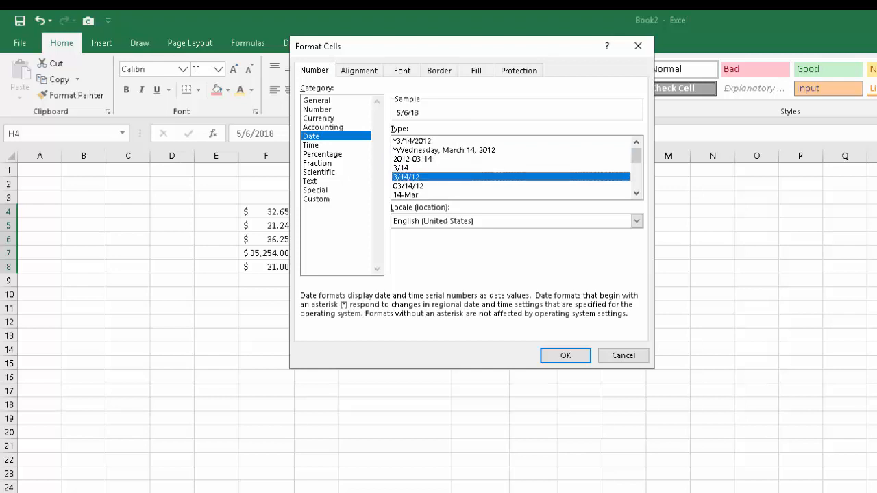
click(408, 186)
click(406, 176)
click(408, 185)
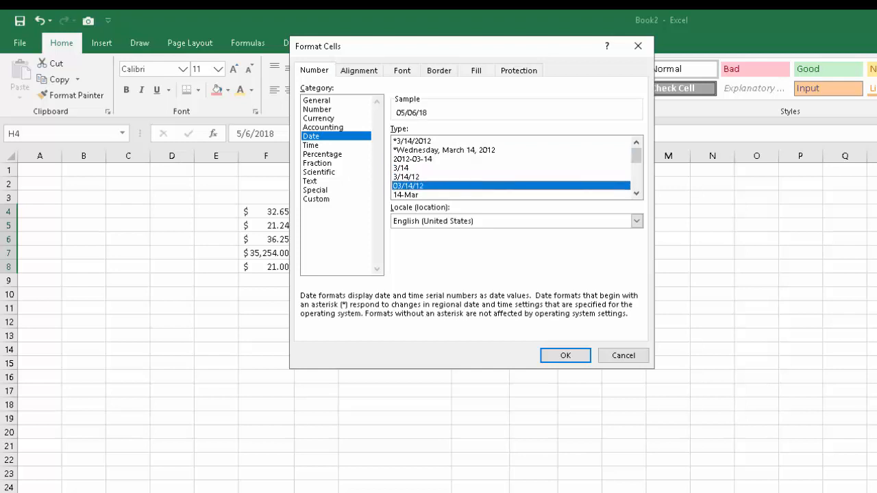
click(566, 355)
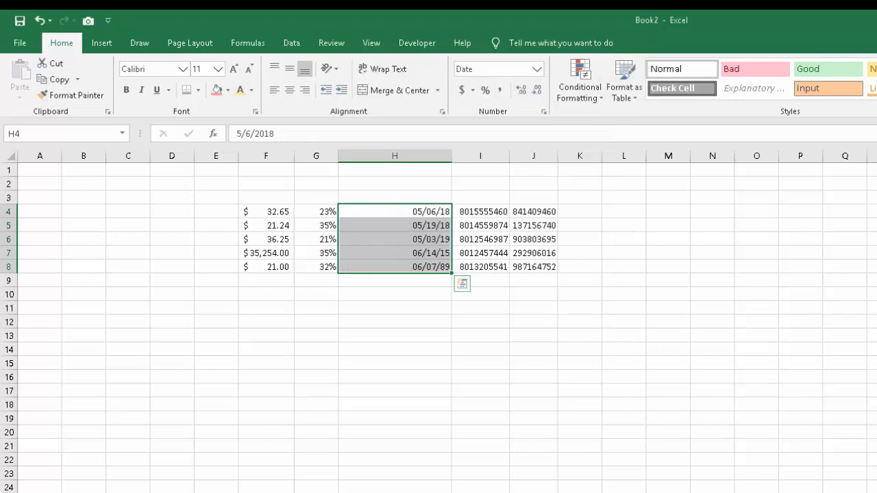
AutoFit the width of column H to its shortened dates and deselect the range.
double_click(452, 157)
click(508, 349)
click(462, 336)
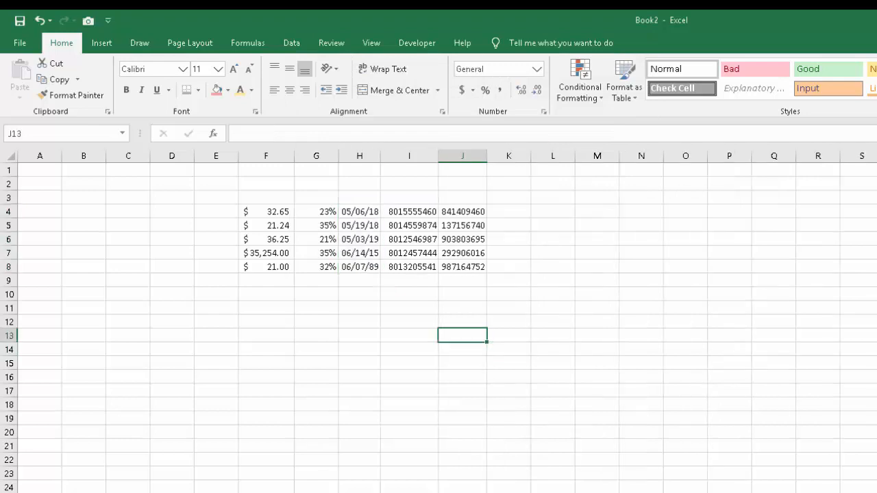
Insert a blank column directly after the dates in column H and select its cell I4.
right_click(413, 156)
click(448, 250)
click(402, 308)
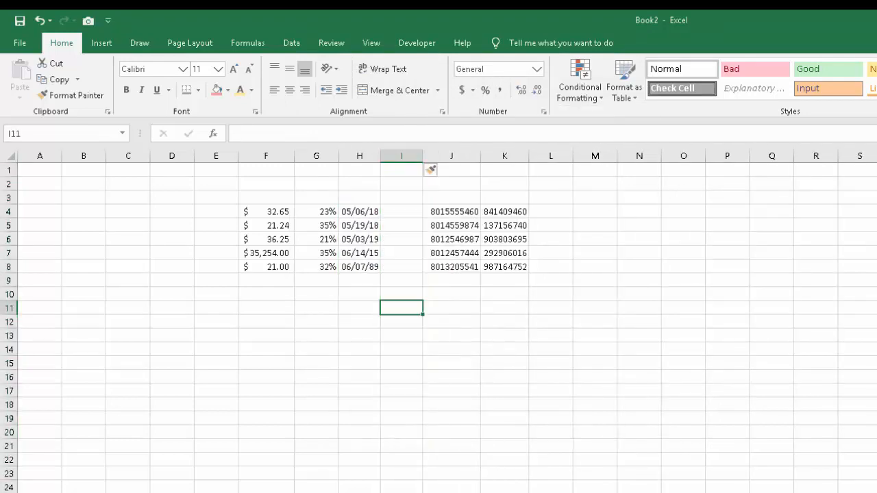
click(401, 211)
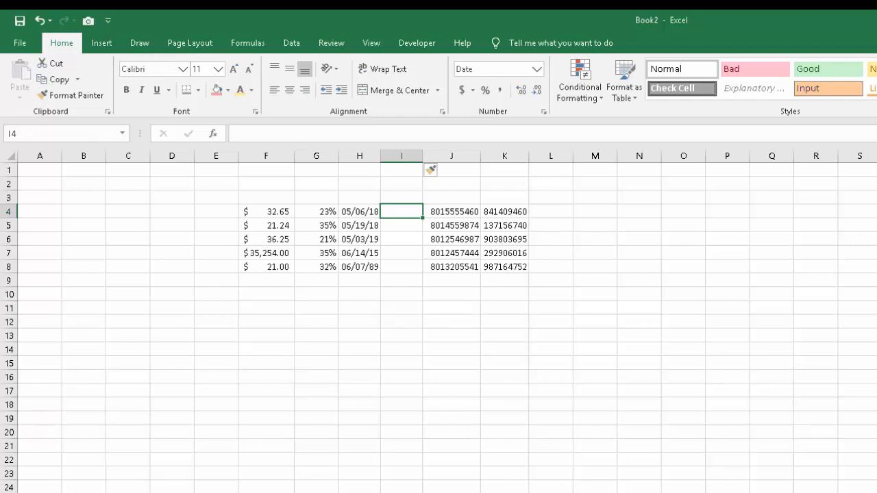
Enter 2-1 in cell I4.
text(2)
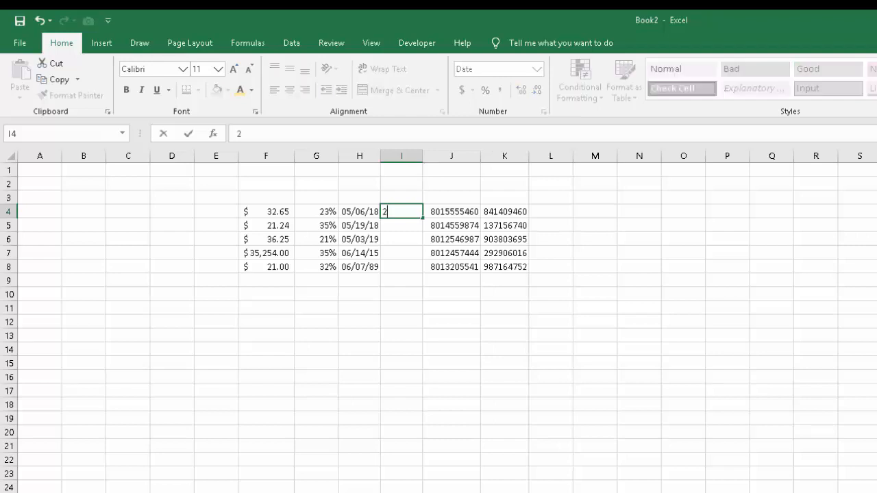
text(-1)
key(Return)
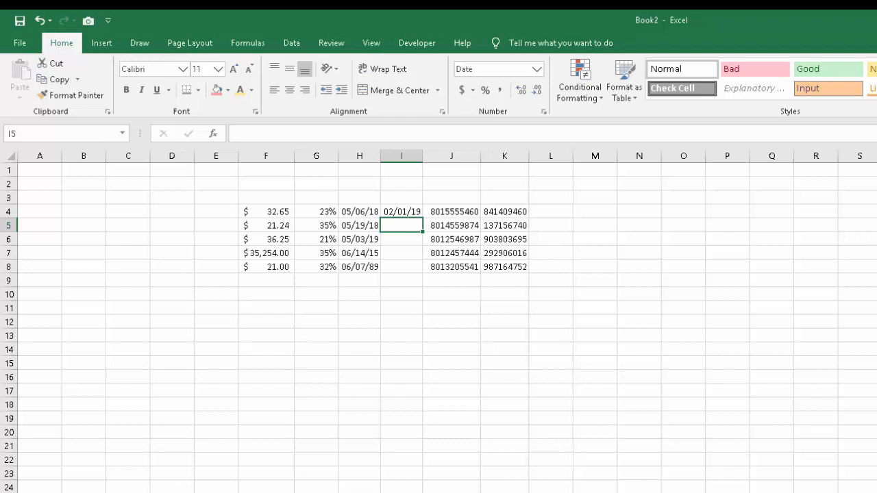
Format cell I4 as Text and enter 2-1 in it again.
click(401, 211)
click(537, 69)
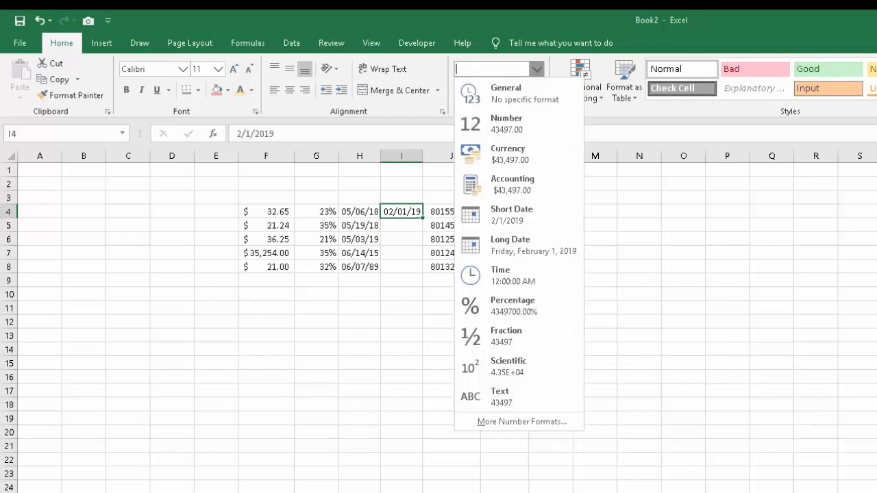
click(500, 396)
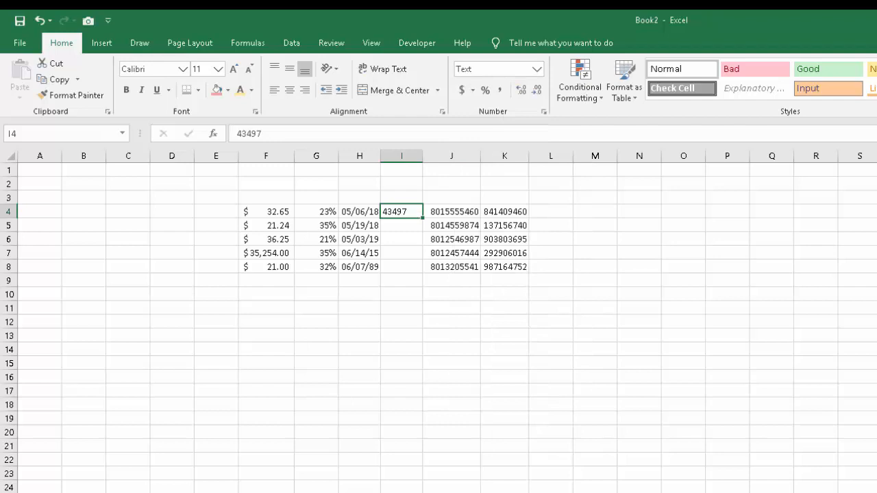
text(2-1)
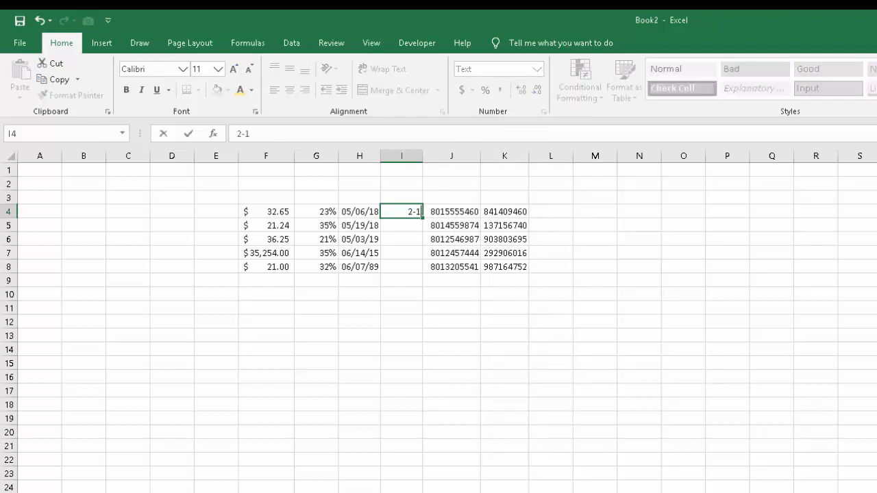
key(Return)
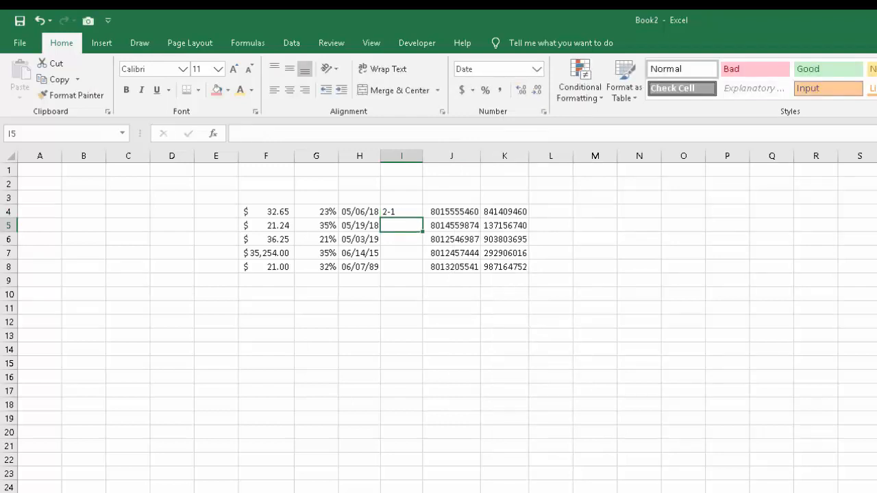
Apply the Special format type Phone Number to the ten-digit numbers in J4:J8 and deselect the range.
drag(452, 211, 452, 267)
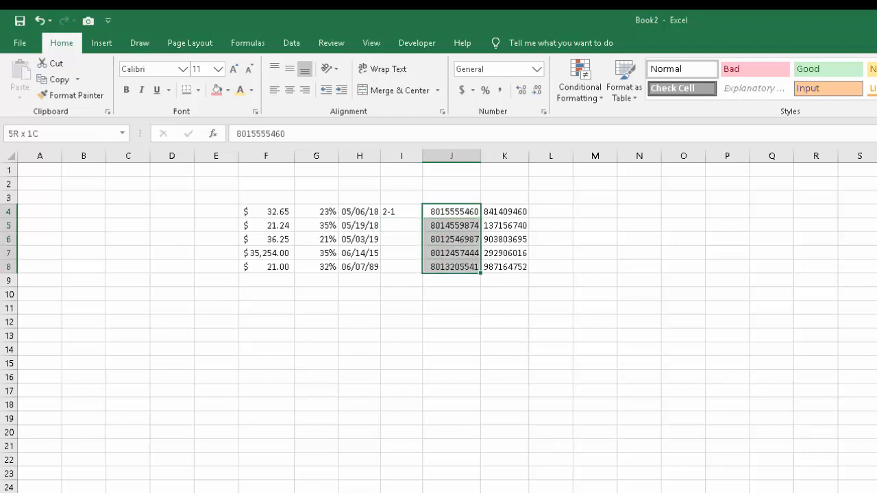
click(536, 69)
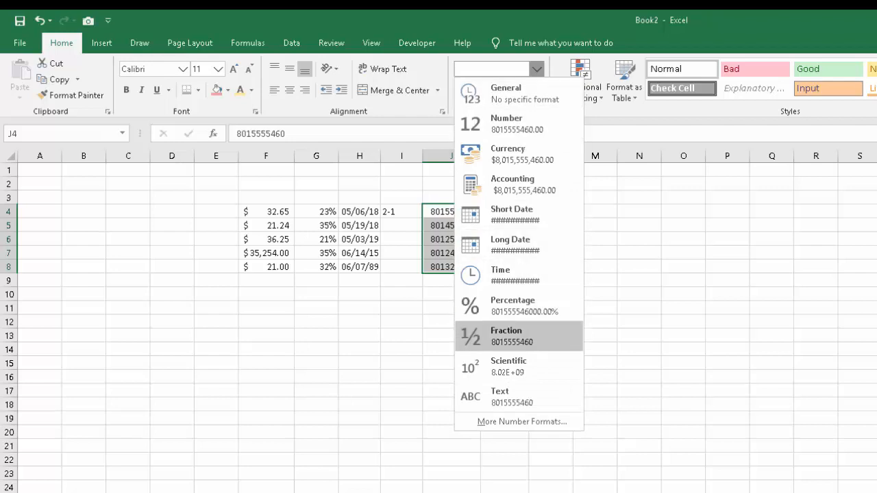
click(522, 422)
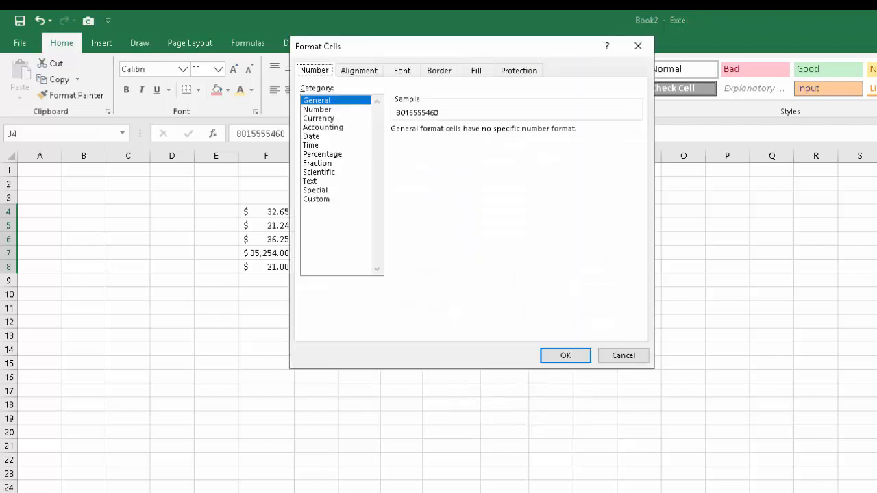
click(315, 190)
drag(442, 46, 821, 134)
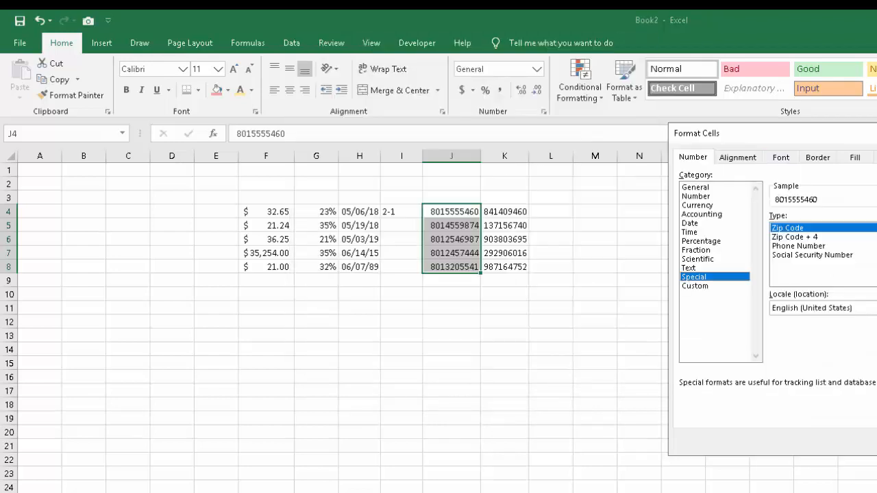
click(799, 245)
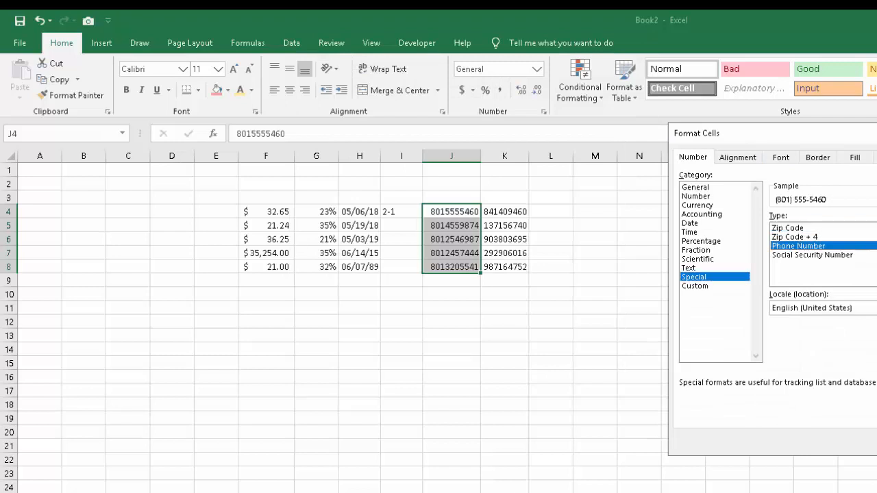
key(Return)
click(735, 377)
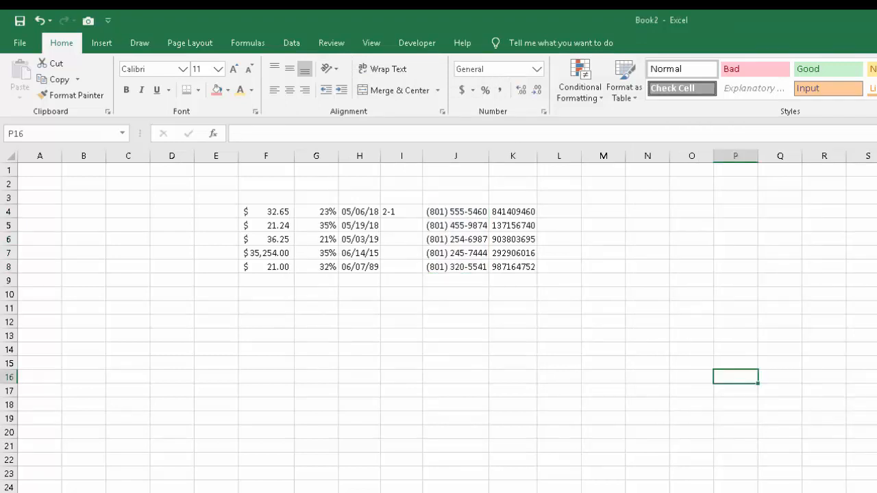
Apply the Phone Number format to J4:J15 so that it also covers the empty cells below the list.
drag(455, 211, 455, 363)
click(537, 69)
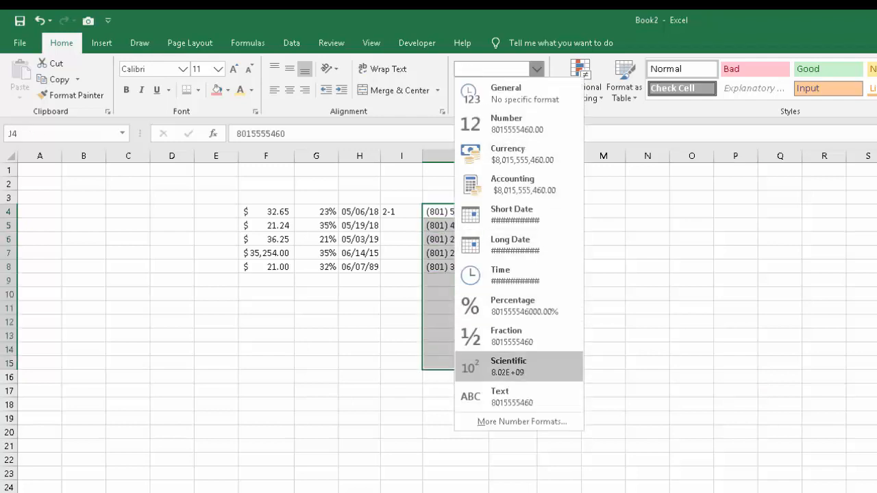
click(522, 422)
click(695, 285)
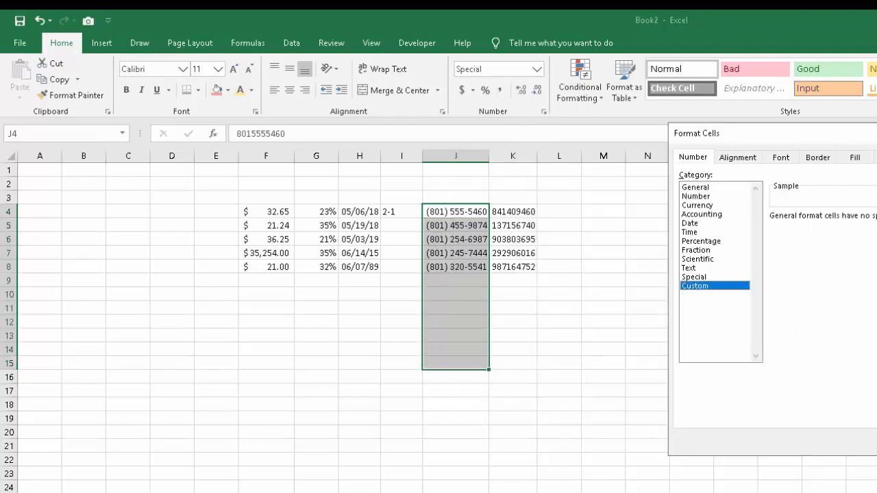
click(694, 277)
click(798, 246)
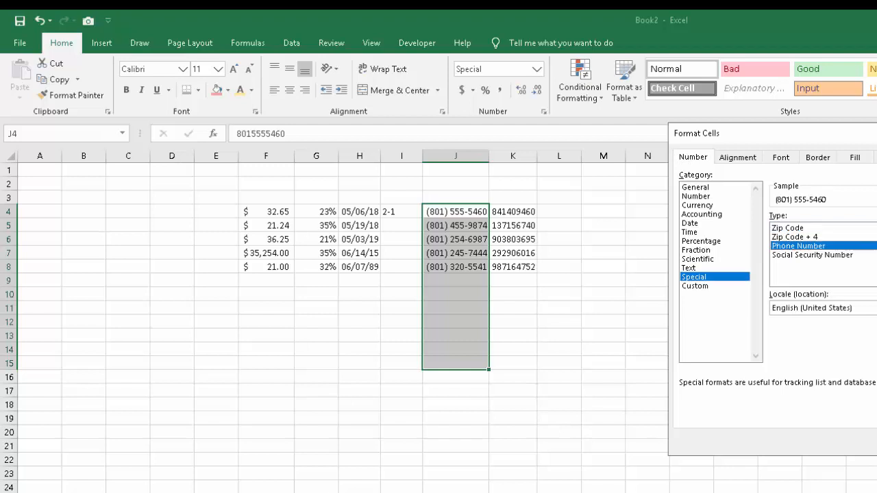
key(Return)
click(559, 349)
Enter a sample ten-digit phone number without punctuation in cell J9.
click(455, 281)
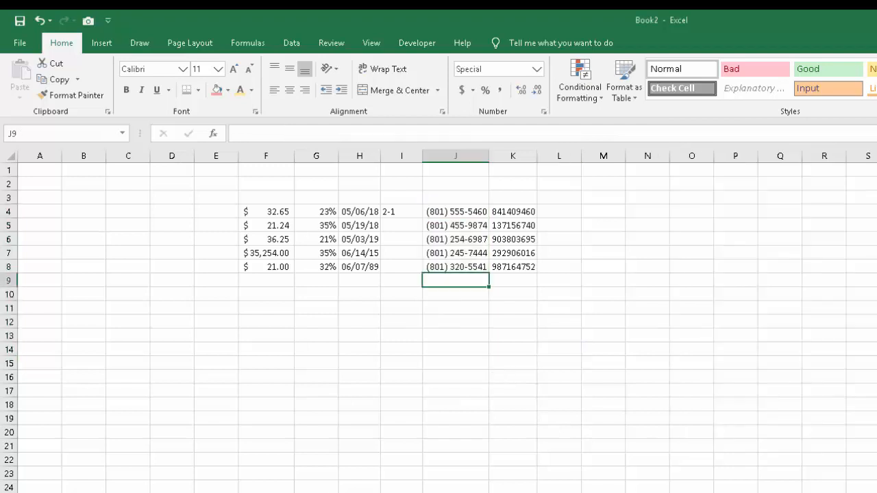
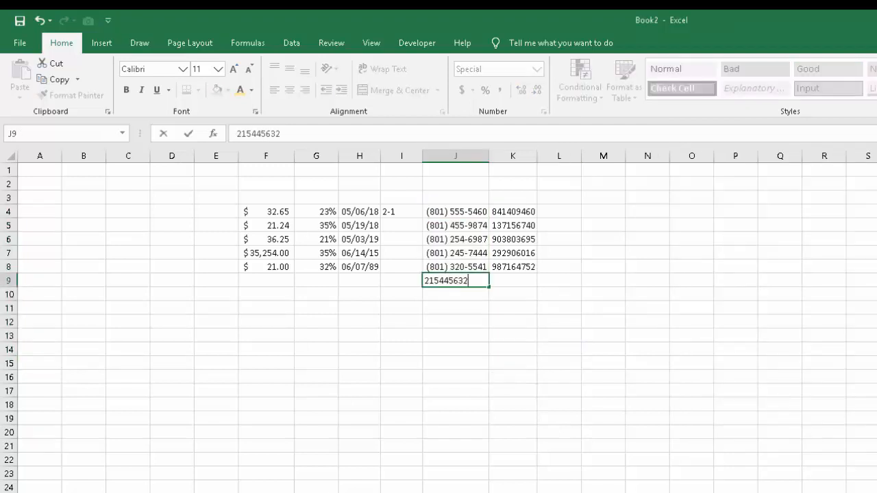
key(Return)
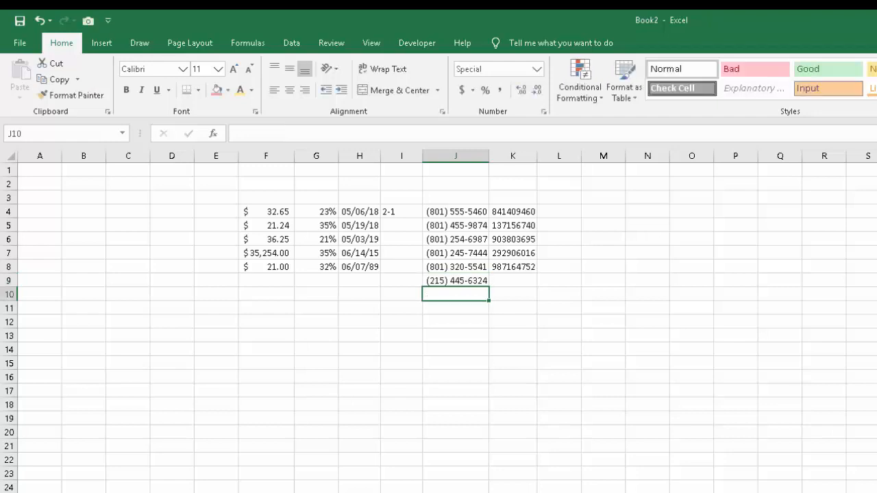
key(Return)
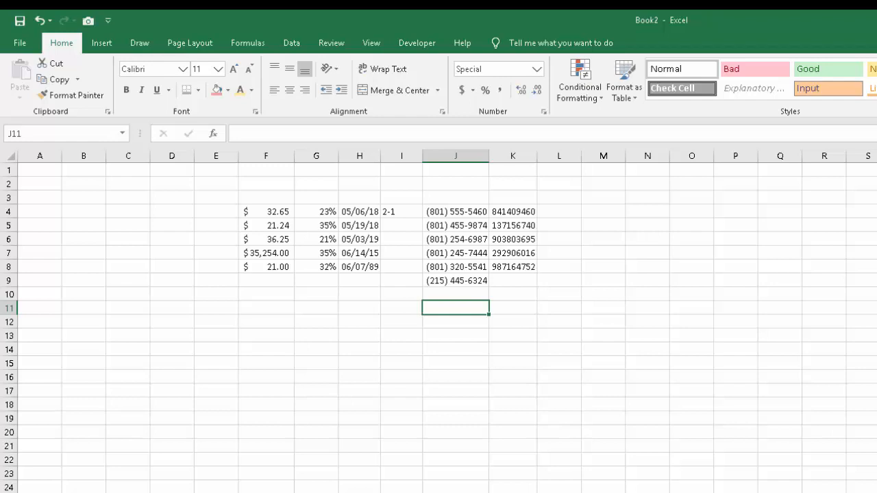
Apply the Special format type Social Security Number to the nine-digit numbers in K4:K8 and deselect the range.
key(Right)
key(Up)
key(Up)
key(Up)
key(Up)
key(Up)
key(Up)
key(Up)
key(ctrl+shift+Down)
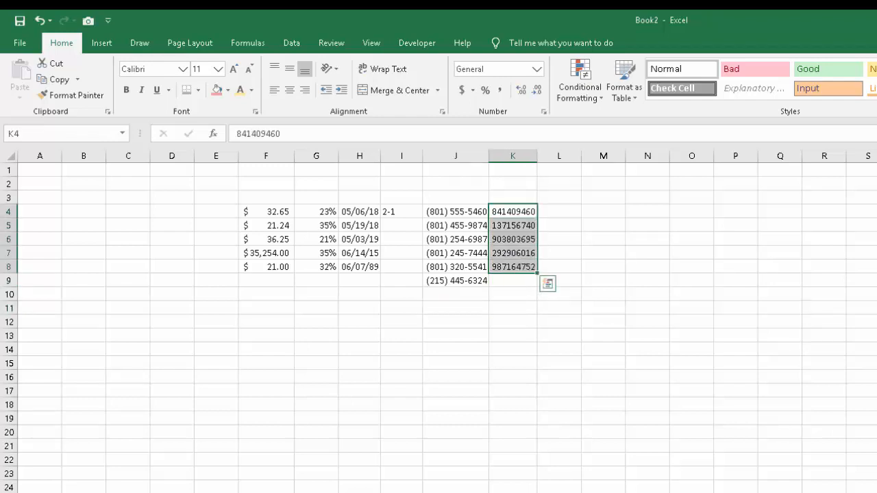
click(537, 69)
click(523, 422)
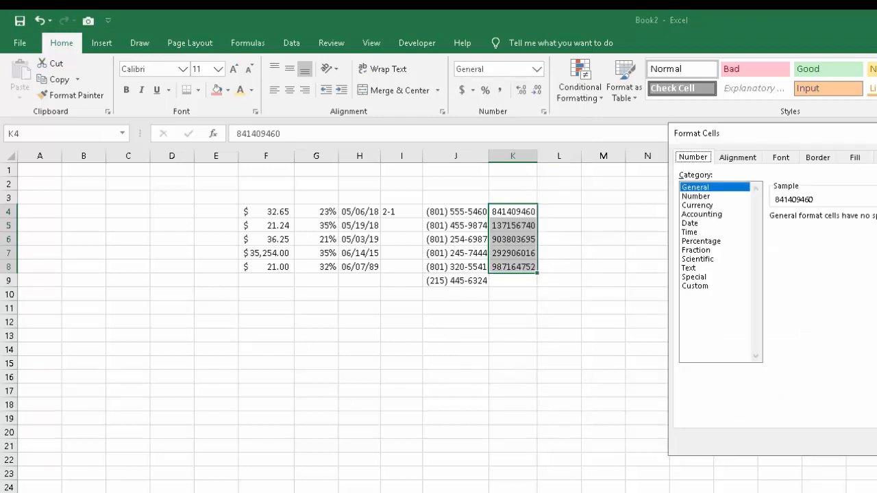
click(694, 277)
click(813, 255)
click(876, 442)
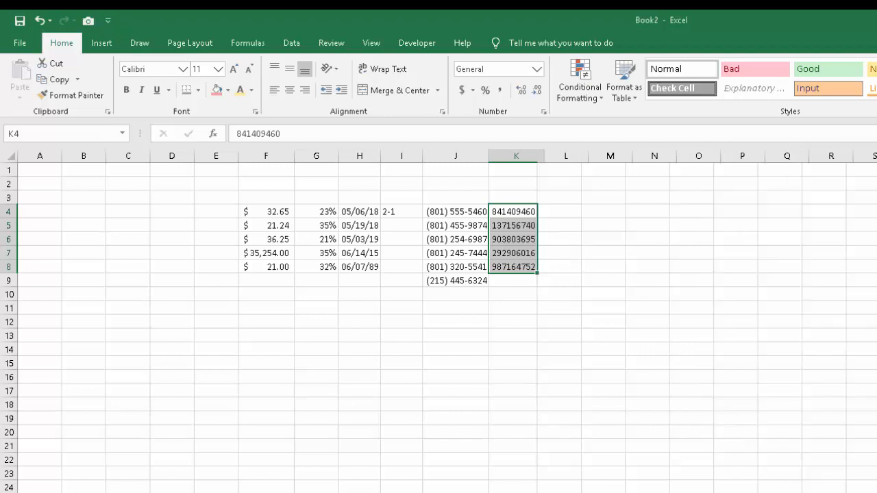
click(876, 418)
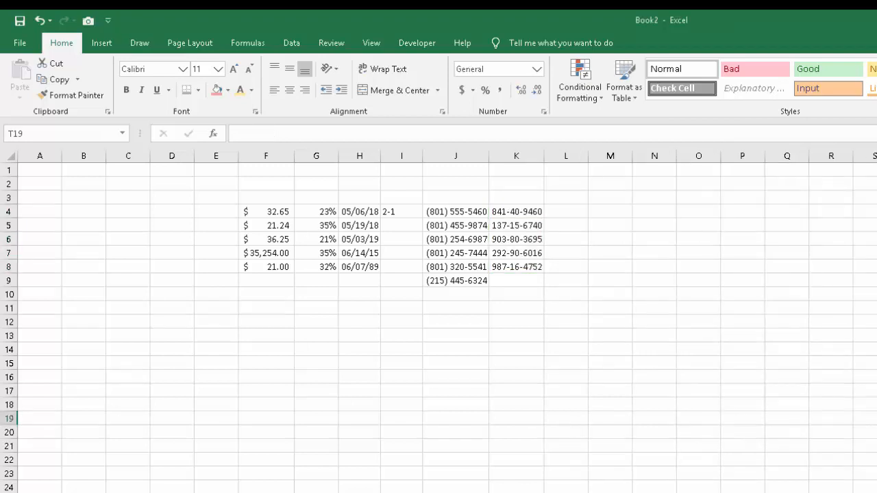
drag(516, 211, 515, 266)
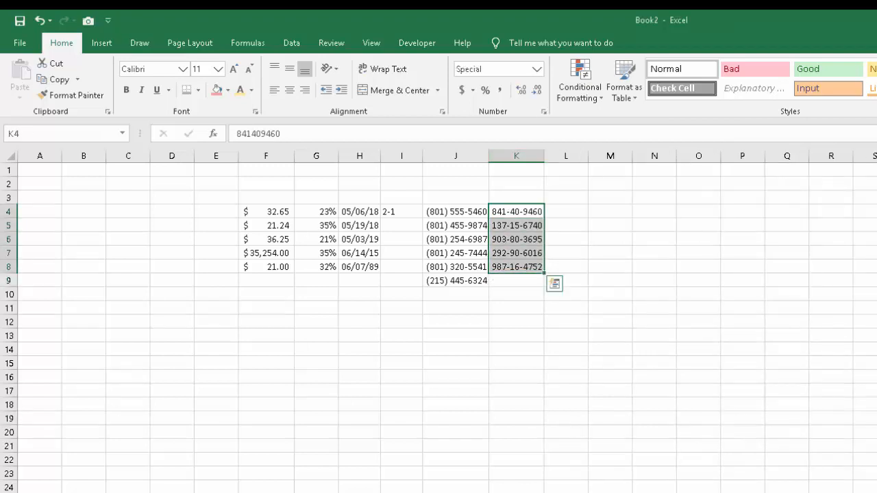
click(536, 68)
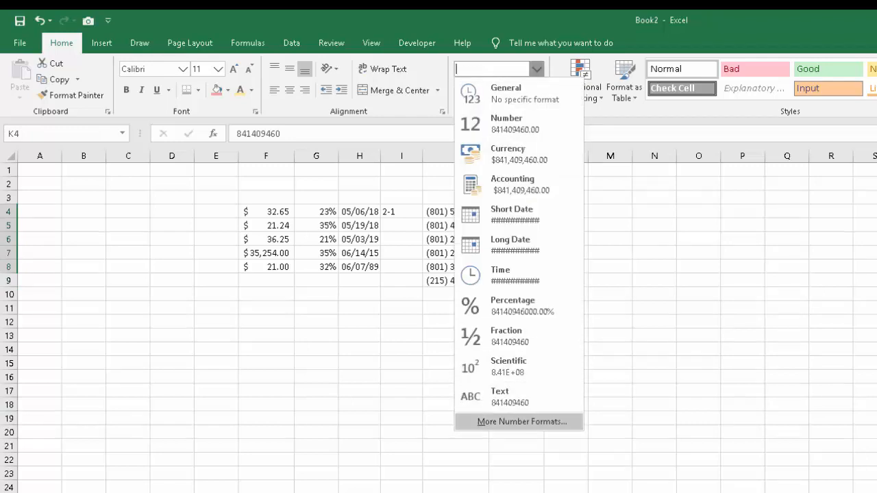
click(522, 422)
click(701, 215)
click(690, 224)
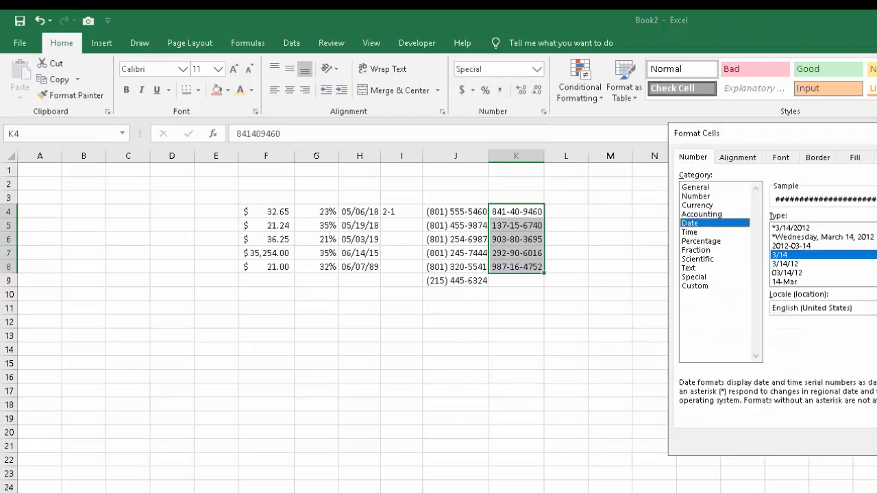
click(698, 205)
click(690, 223)
click(701, 241)
click(689, 232)
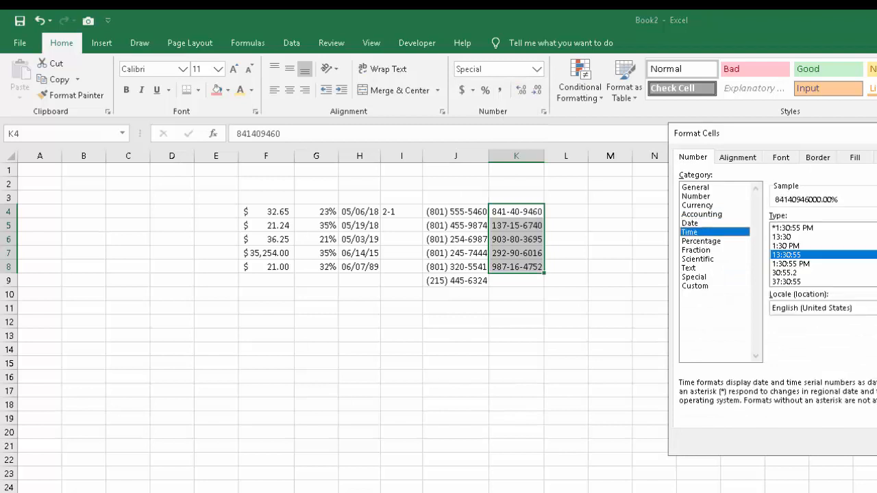
click(790, 264)
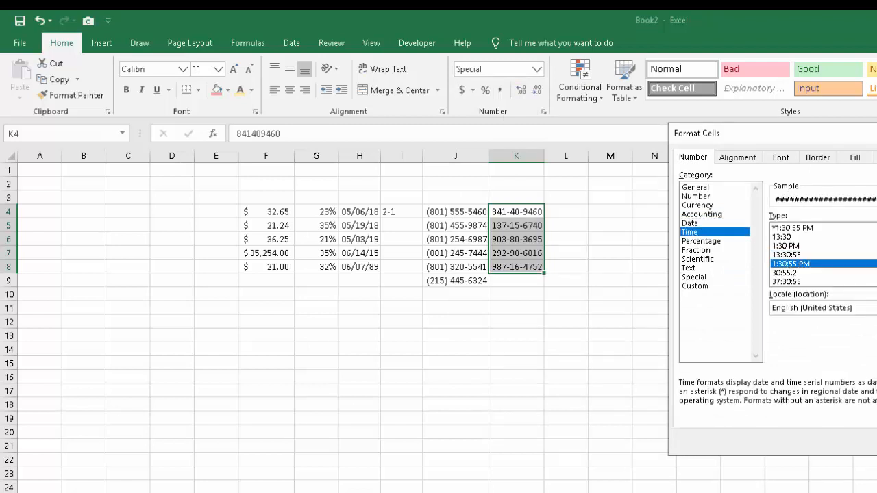
key(Escape)
click(655, 308)
Apply the Time format type 13:30:55 to the empty cells L4:L12.
click(565, 225)
click(566, 212)
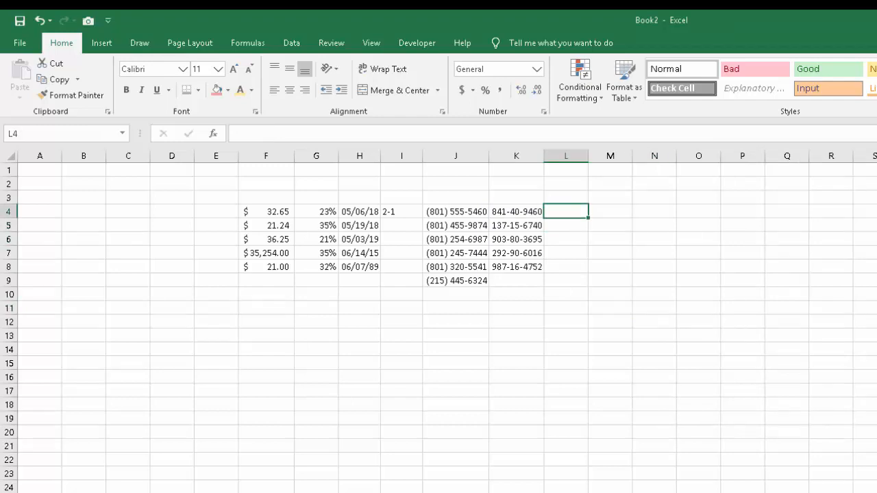
drag(566, 212, 565, 321)
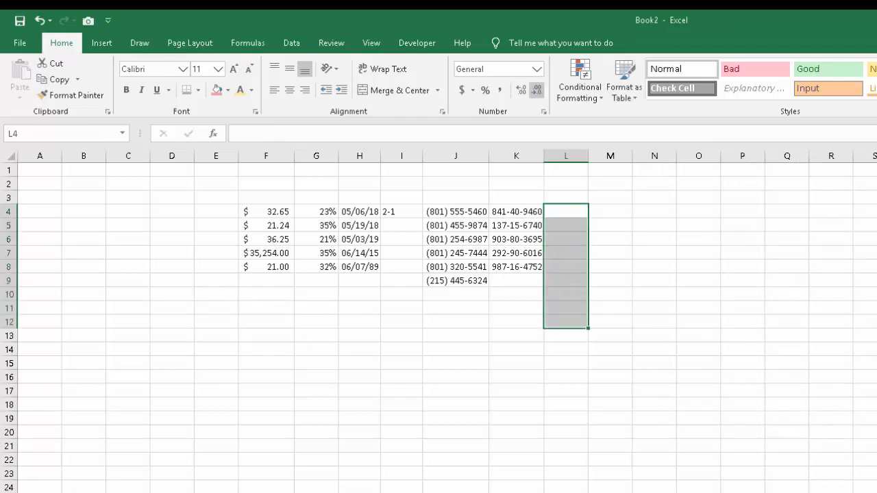
click(536, 68)
click(522, 421)
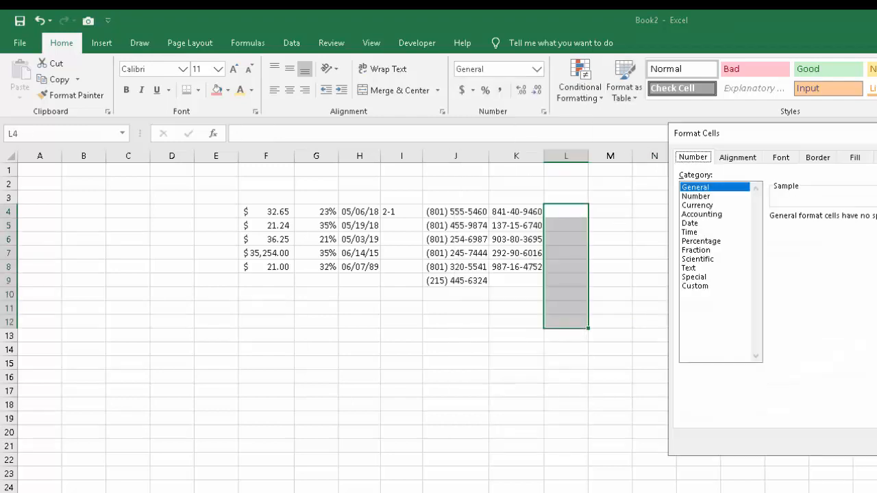
click(690, 223)
click(690, 232)
click(785, 246)
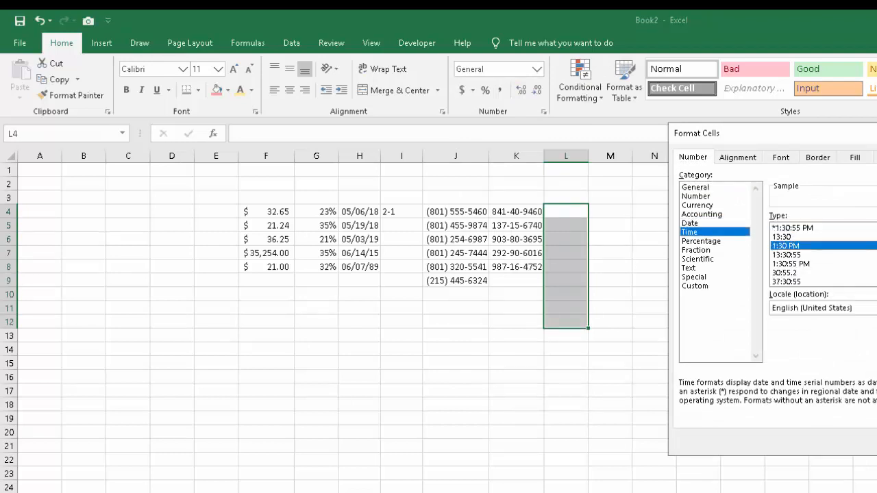
click(785, 255)
click(786, 245)
click(785, 255)
click(790, 263)
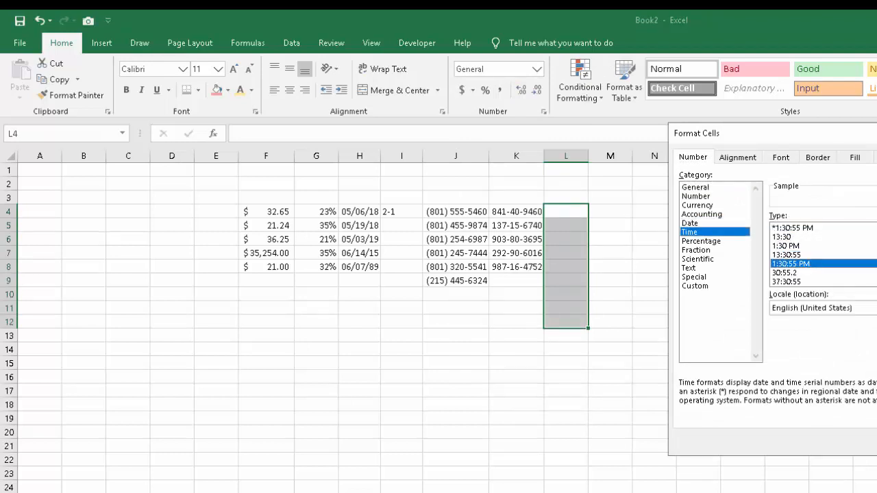
click(781, 237)
click(785, 246)
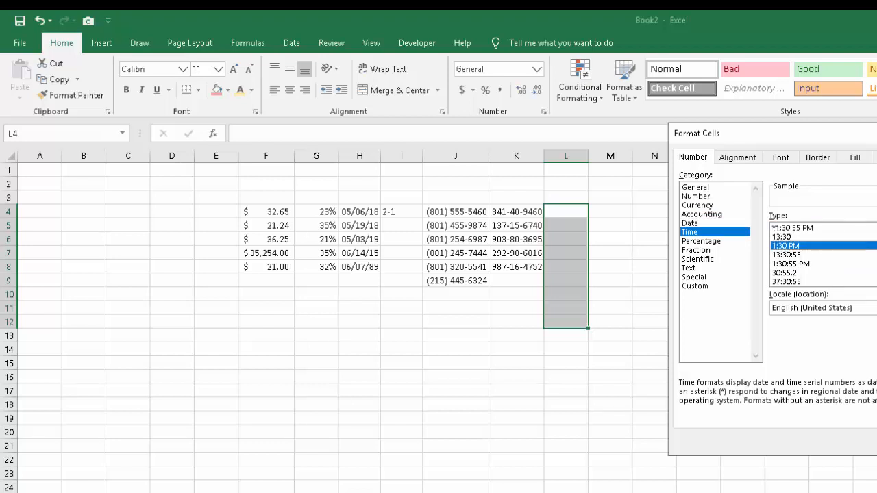
click(785, 255)
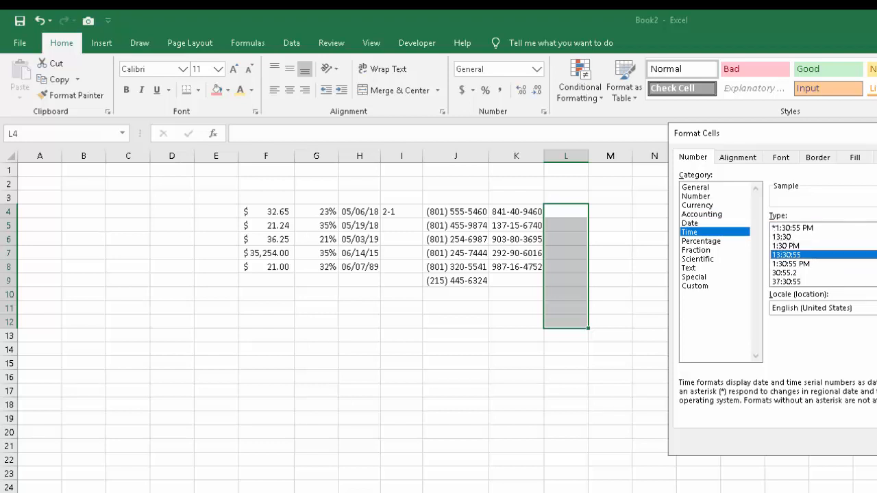
key(Return)
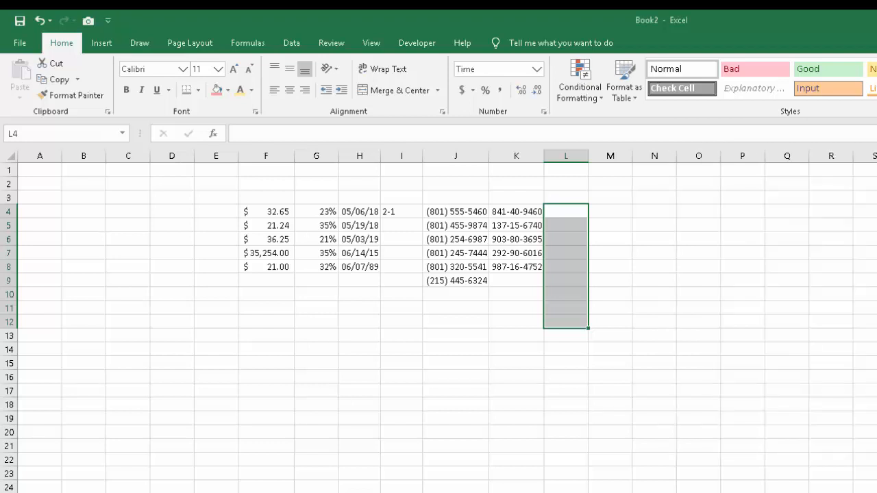
Enter the time 0:02:34 in cell L4 and reselect the cell to check its stored value.
click(565, 212)
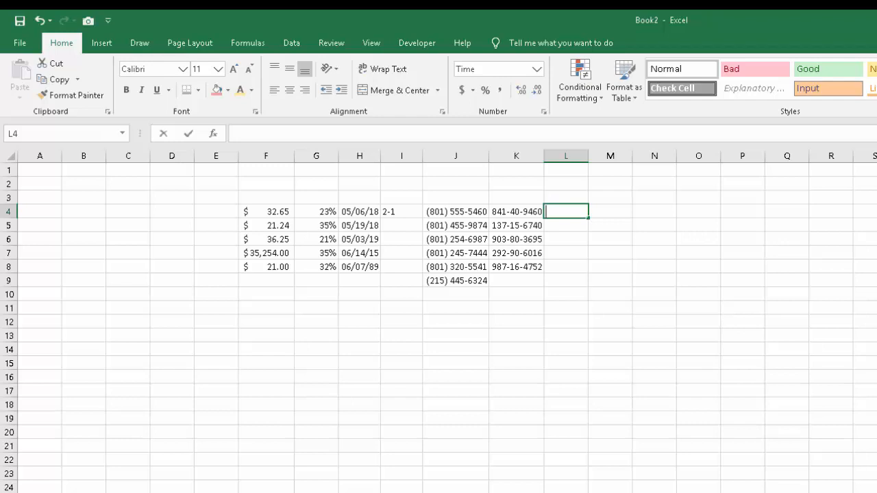
text(o)
key(BackSpace)
text(0)
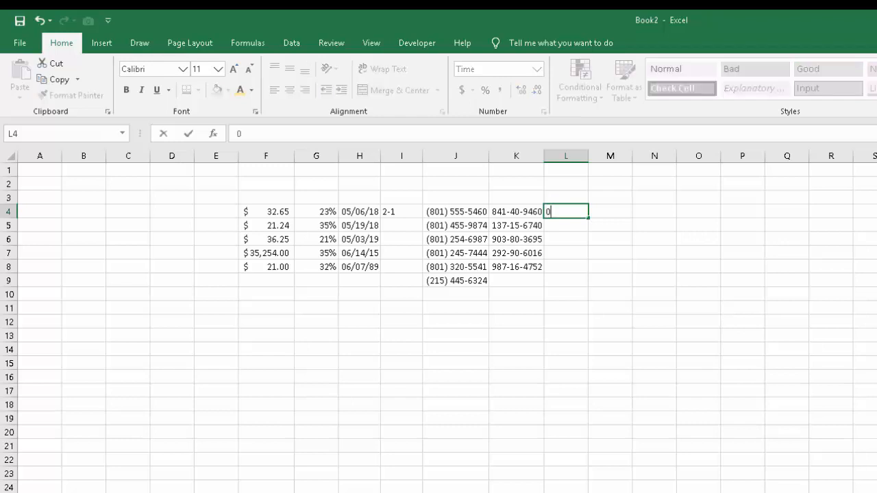
text(:02:34)
key(Return)
click(654, 267)
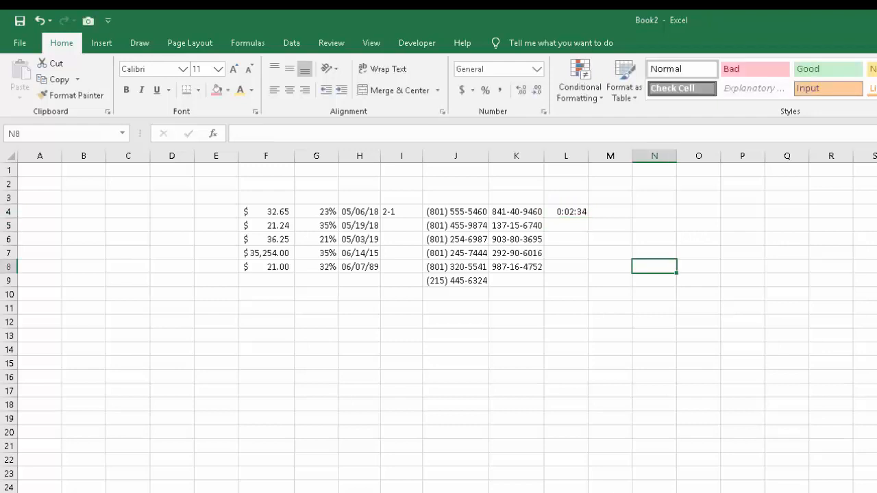
click(565, 212)
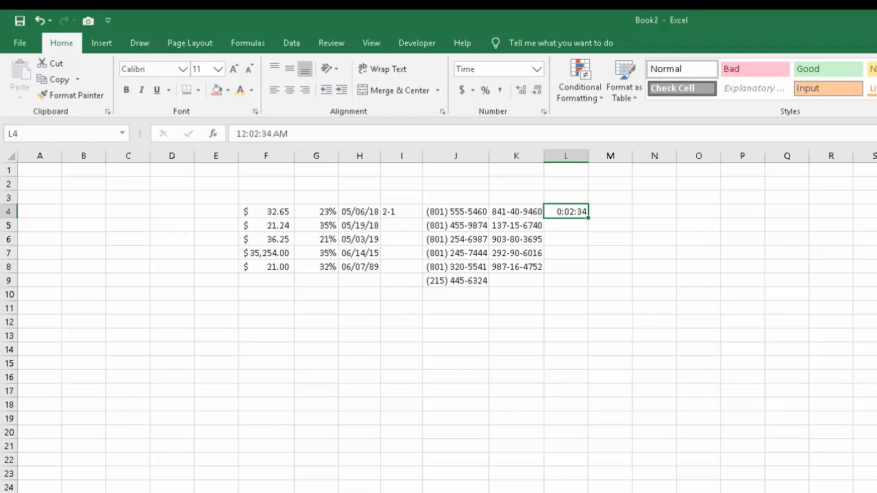
Enter the time 1:30 in the unformatted cell M4 and move the selection away from it.
click(609, 212)
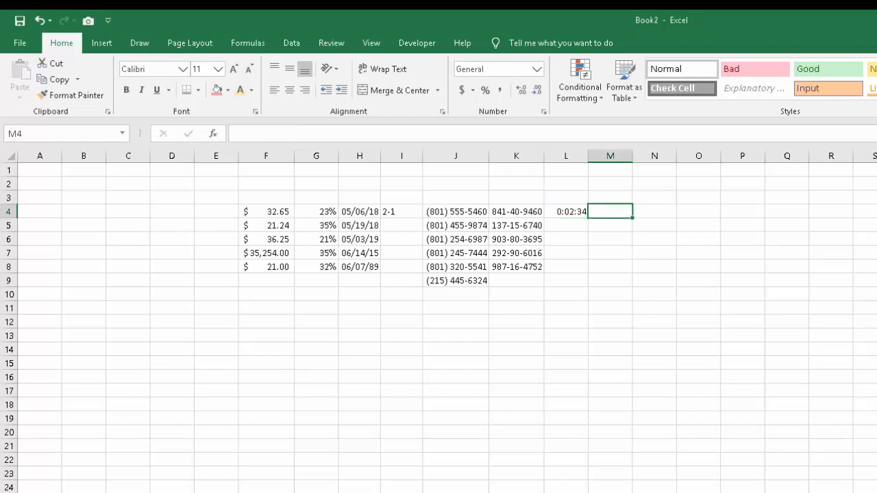
text(1:30)
key(Return)
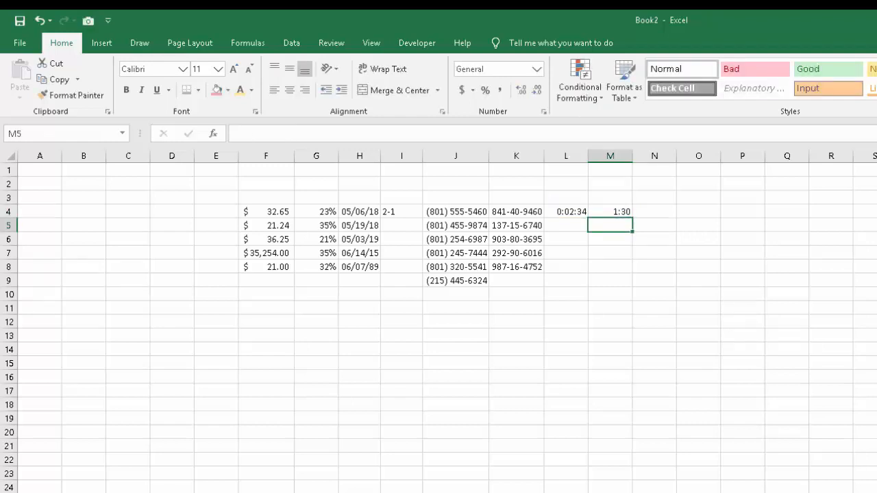
click(698, 295)
click(698, 267)
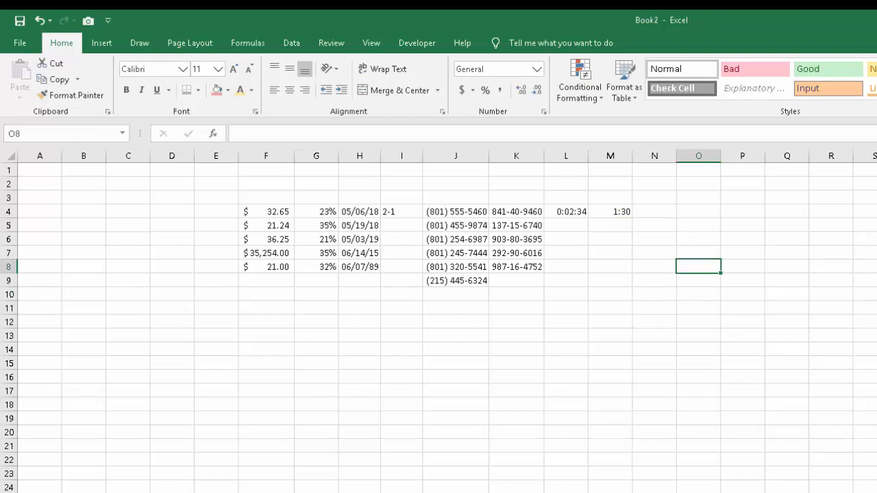
click(565, 350)
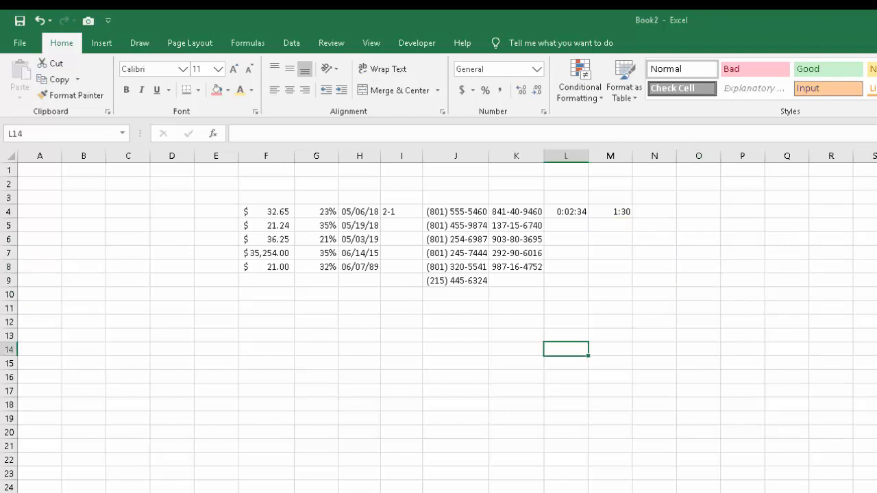
click(360, 336)
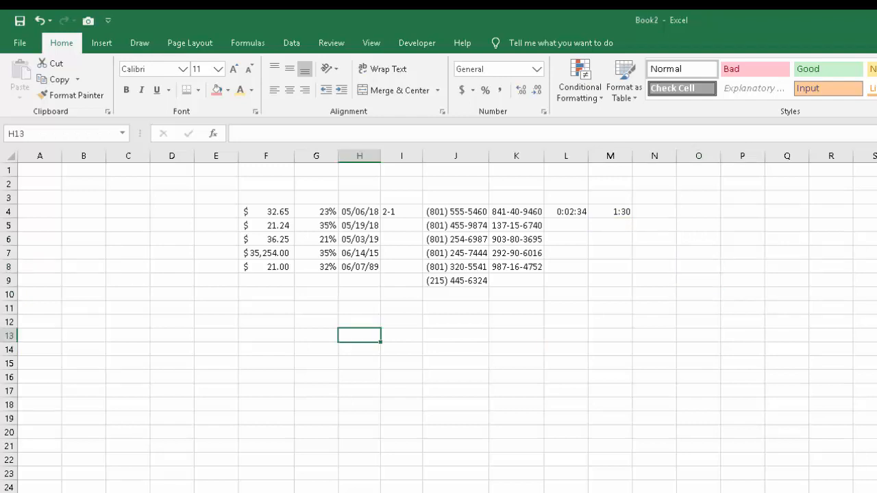
Enter the heading Cost in cell F3 above the accounting values.
click(266, 198)
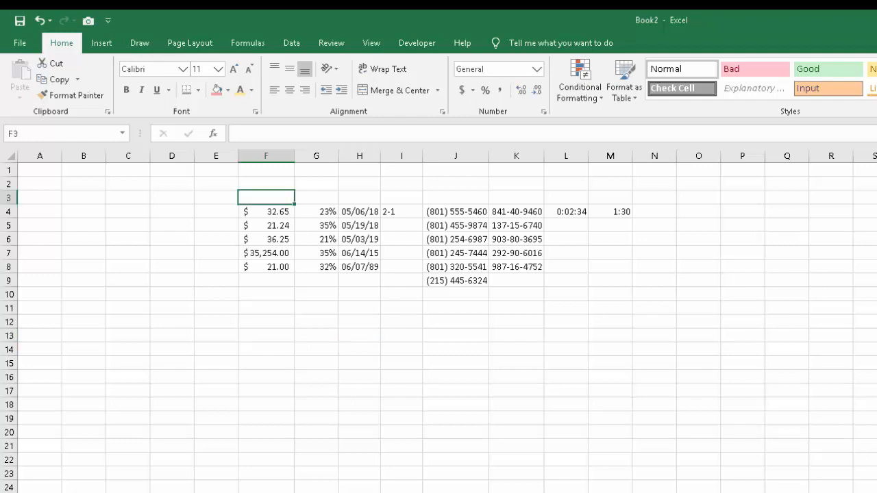
text(dfd)
key(shift+Home)
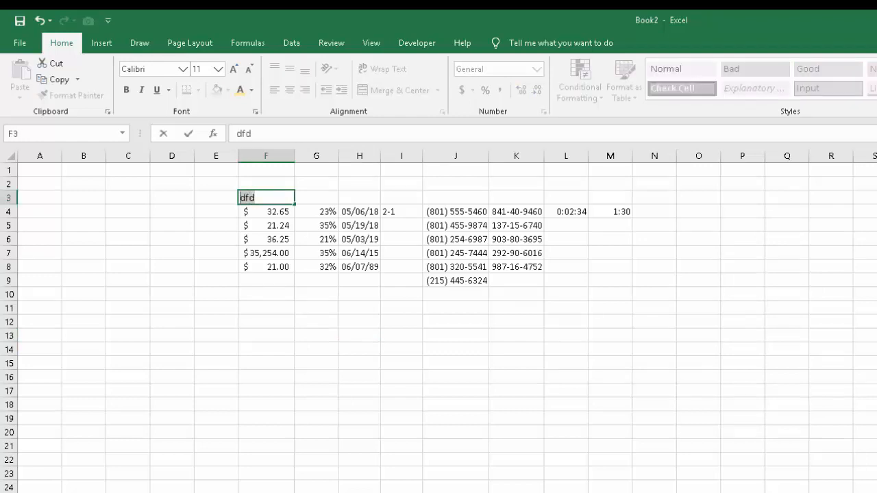
text(\)
key(BackSpace)
text(Cost)
key(Return)
Format the Cost heading in F3 with middle vertical alignment, font size 18 and a light red fill.
click(266, 198)
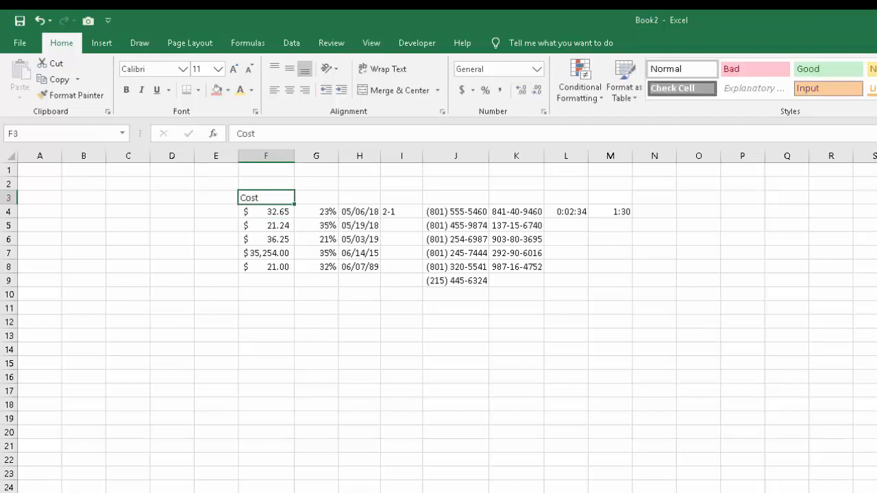
click(289, 69)
click(233, 69)
click(234, 69)
click(234, 70)
click(234, 69)
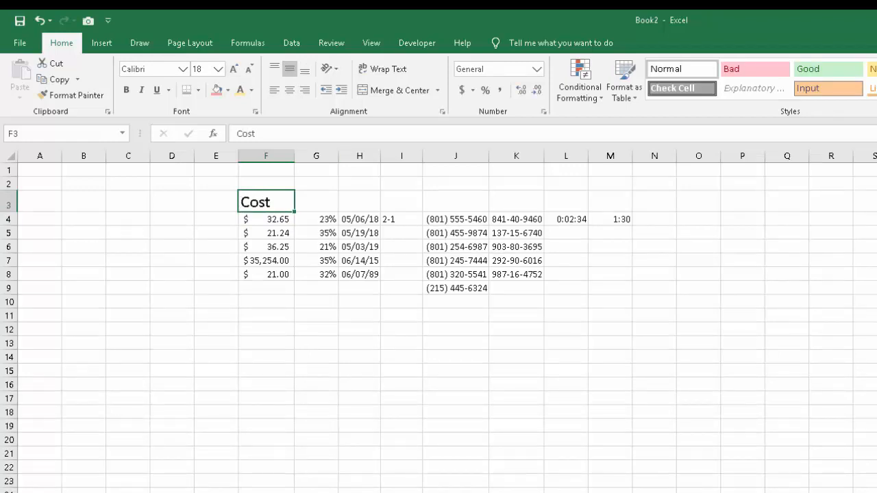
click(217, 90)
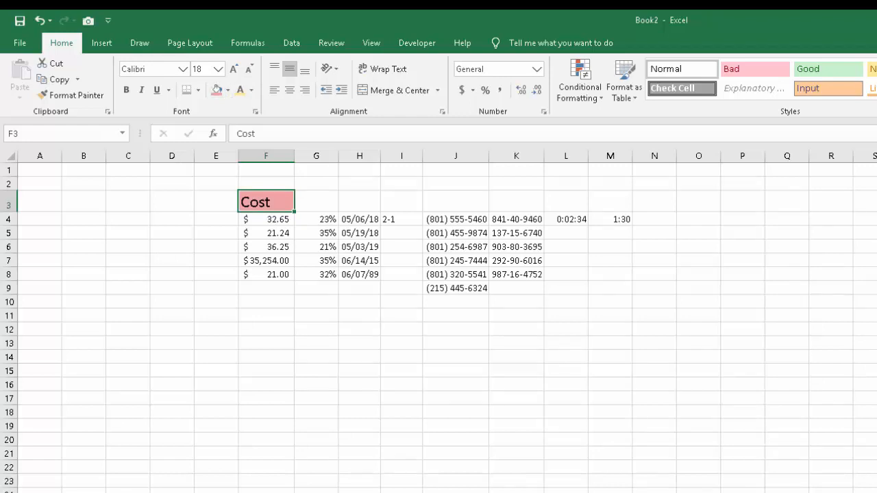
Replace the fill of F3 with a horizontal two-color gradient, light blue as Color 1 and green as Color 2, with green at the top.
right_click(275, 198)
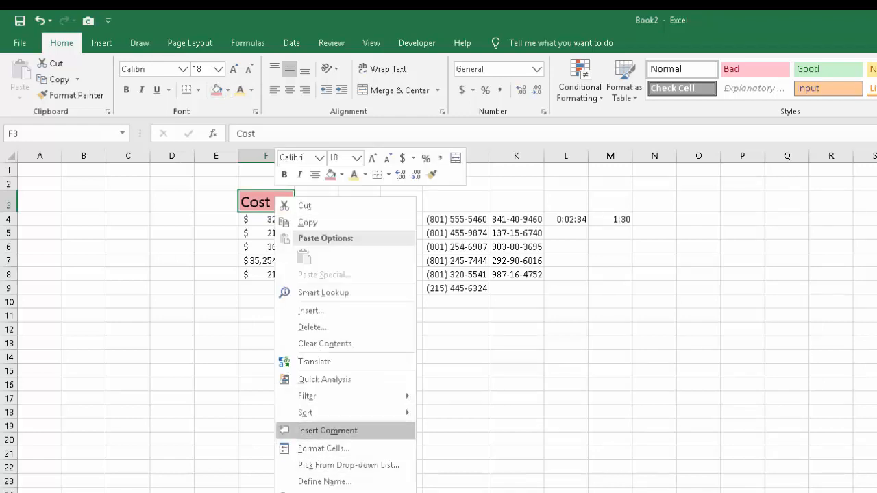
click(323, 448)
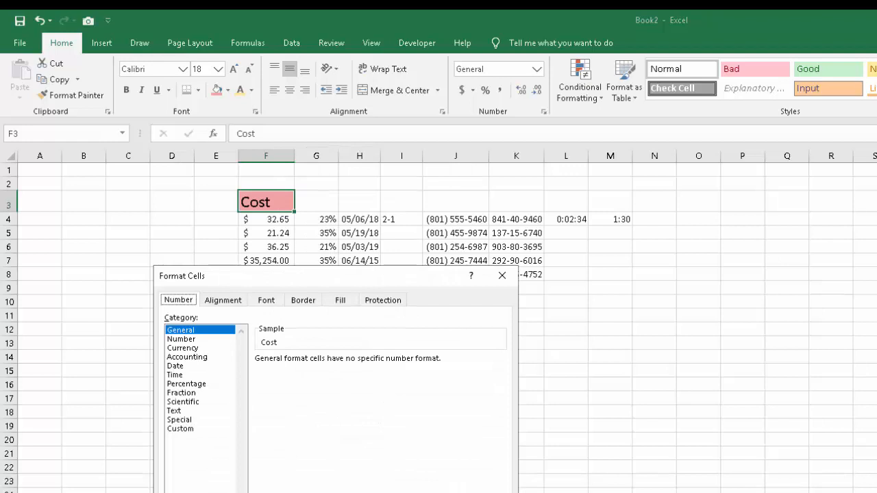
click(340, 300)
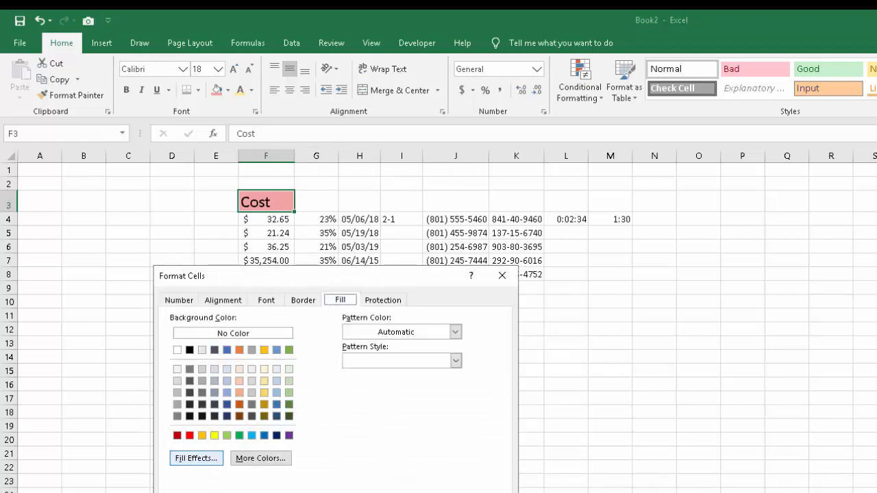
click(196, 458)
click(378, 377)
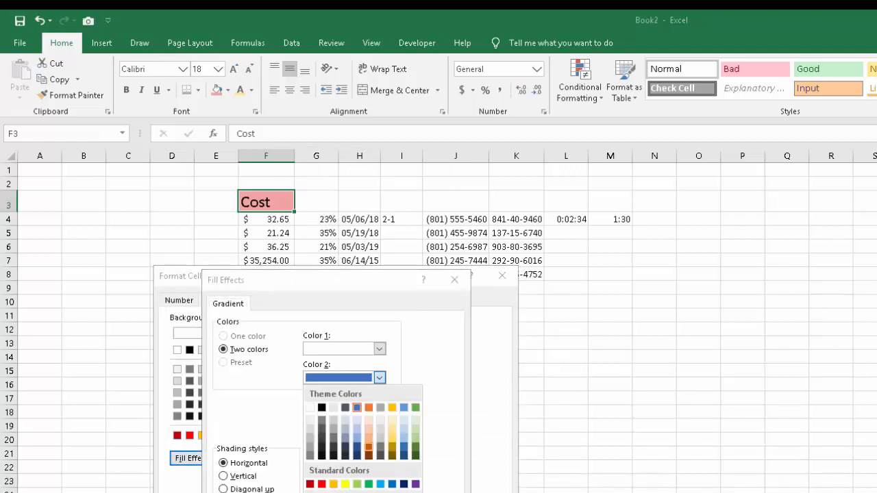
click(369, 486)
click(374, 478)
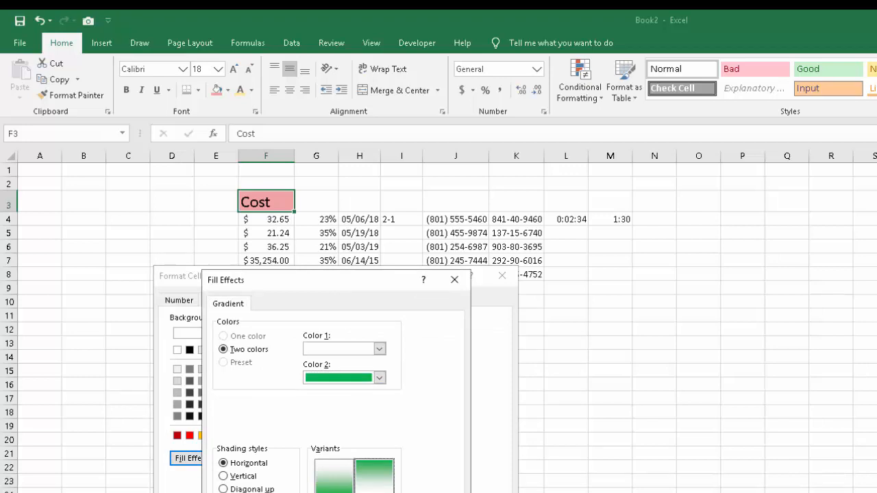
click(378, 349)
click(403, 410)
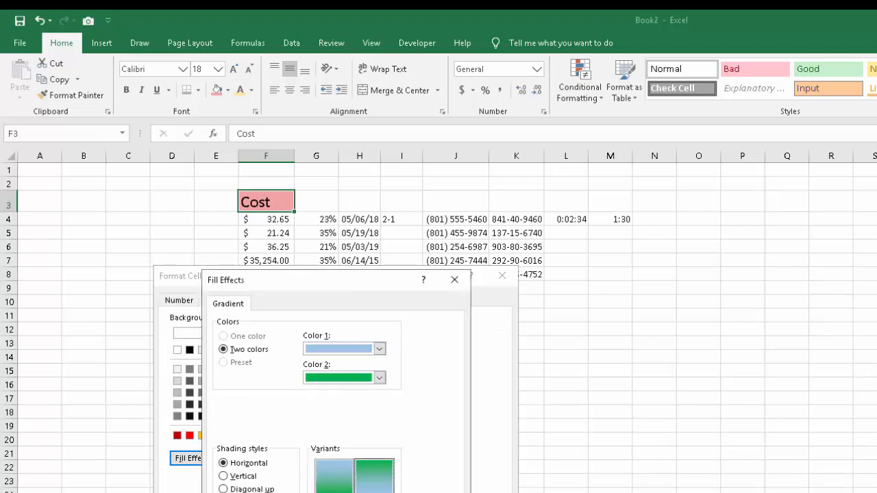
click(380, 492)
click(423, 492)
click(360, 426)
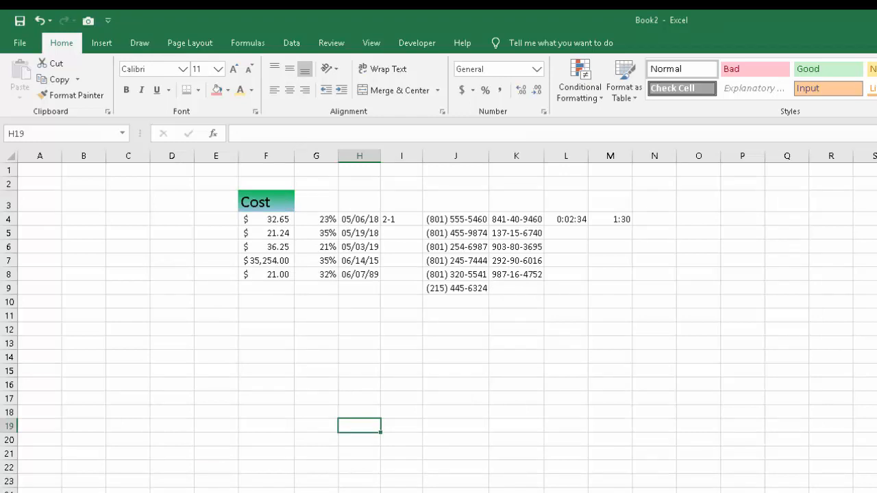
click(265, 202)
click(402, 440)
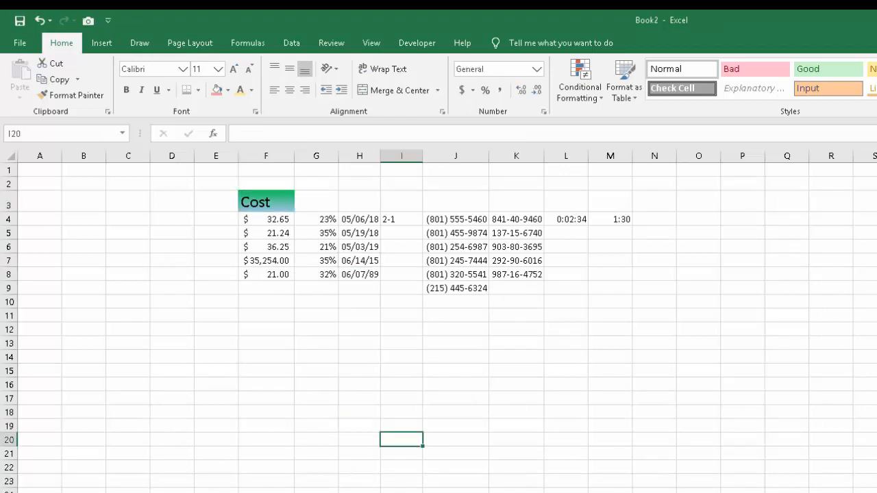
click(266, 202)
Enter the headings Percent, Date, Group and Phone in cells G3 through J3.
click(316, 202)
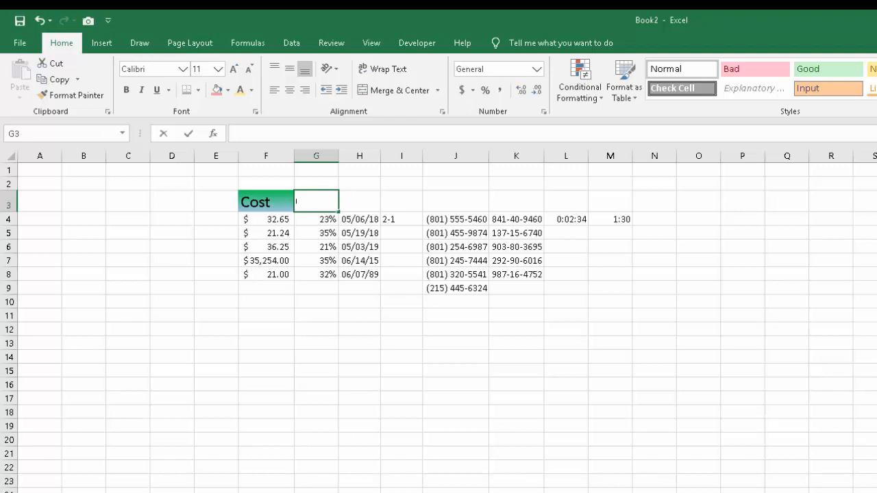
text(Percent)
key(Tab)
text(Date)
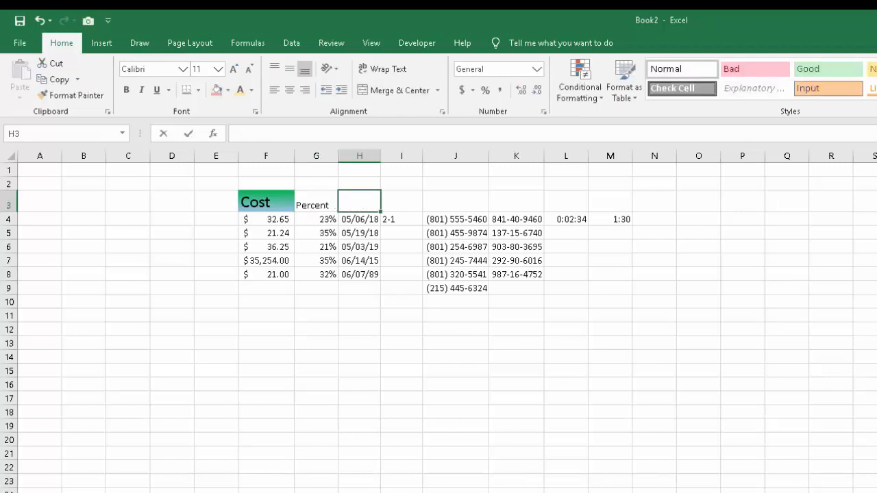
key(Tab)
text(Group)
key(Tab)
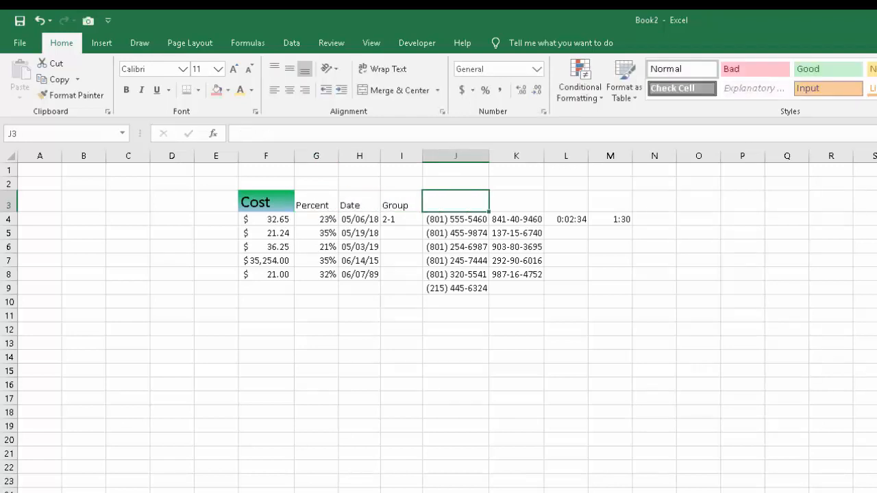
text(Phone)
drag(322, 358, 355, 371)
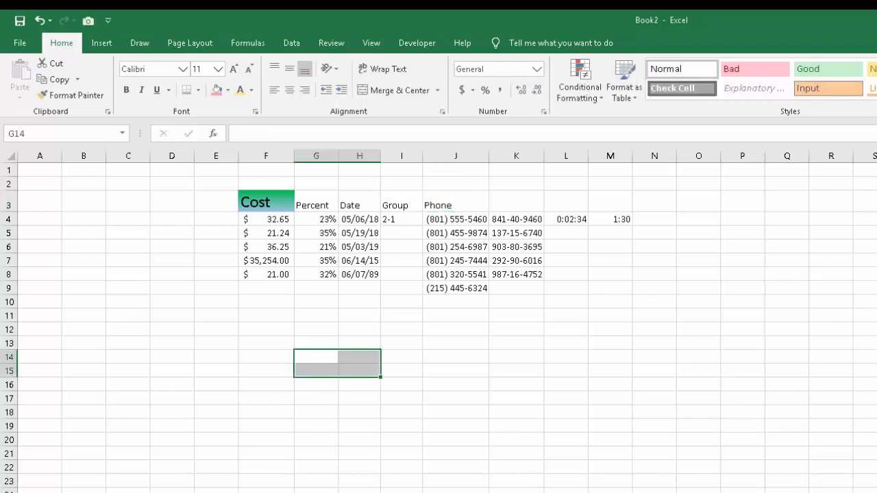
Copy the Cost heading's formatting to the Percent, Date, Group and Phone headings in G3 through J3.
click(265, 202)
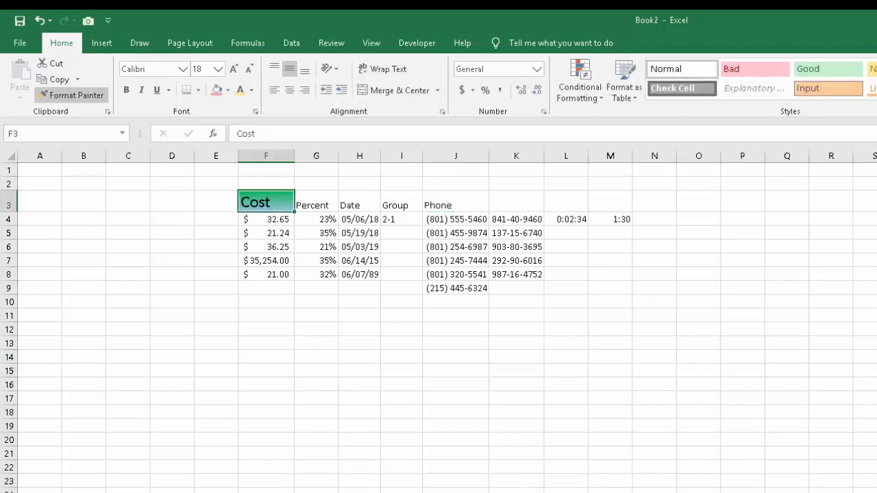
click(72, 95)
click(316, 202)
click(71, 95)
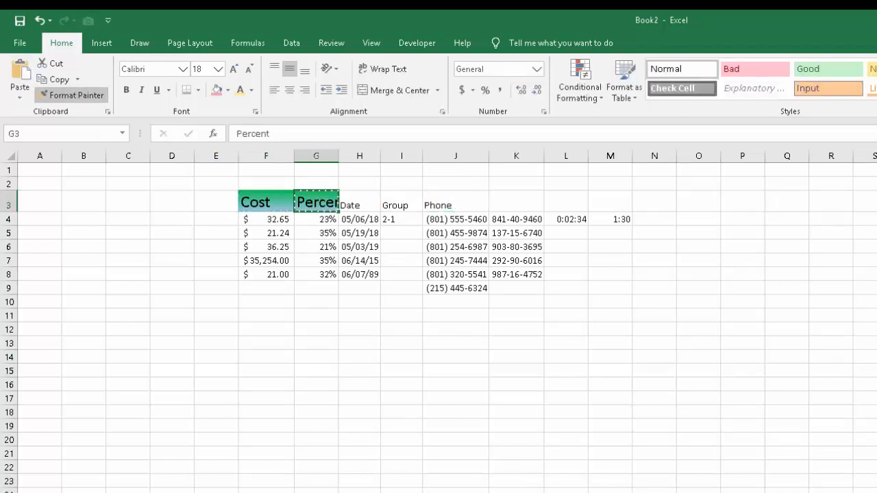
click(359, 202)
click(72, 96)
click(401, 202)
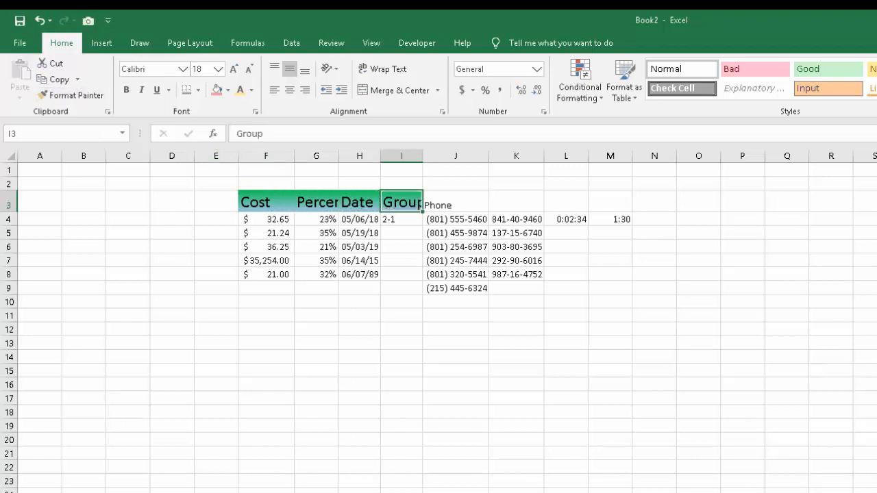
click(71, 95)
click(455, 202)
click(516, 202)
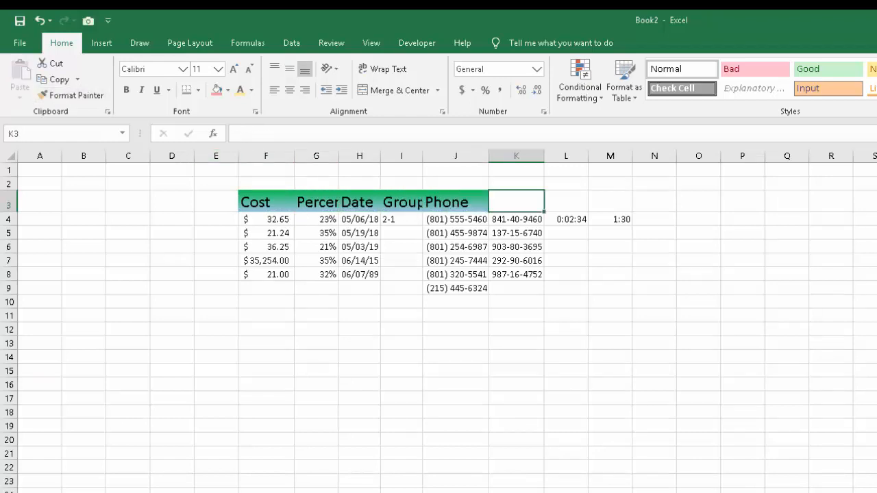
click(566, 202)
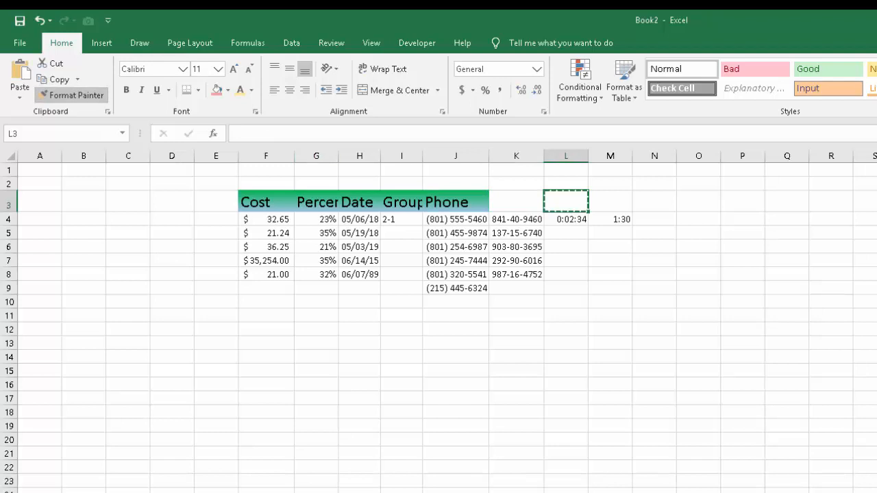
click(71, 95)
click(78, 80)
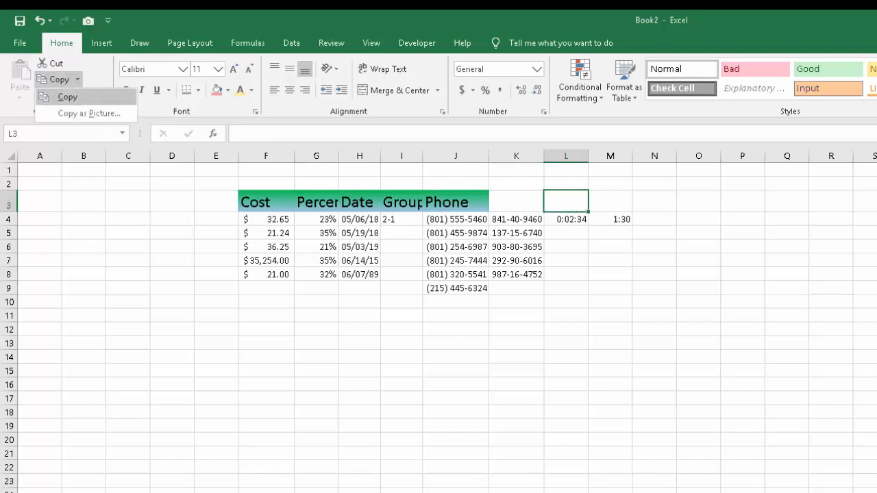
click(68, 96)
click(316, 247)
drag(401, 358, 402, 370)
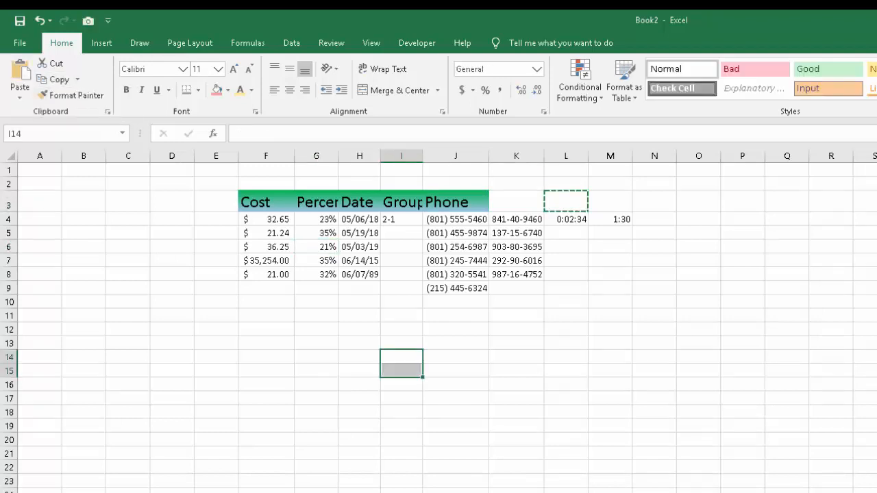
double_click(402, 362)
Copy the Phone heading's formatting with Format Painter to scattered blank cells, including L15, P10, O18 and N22.
click(456, 202)
click(72, 95)
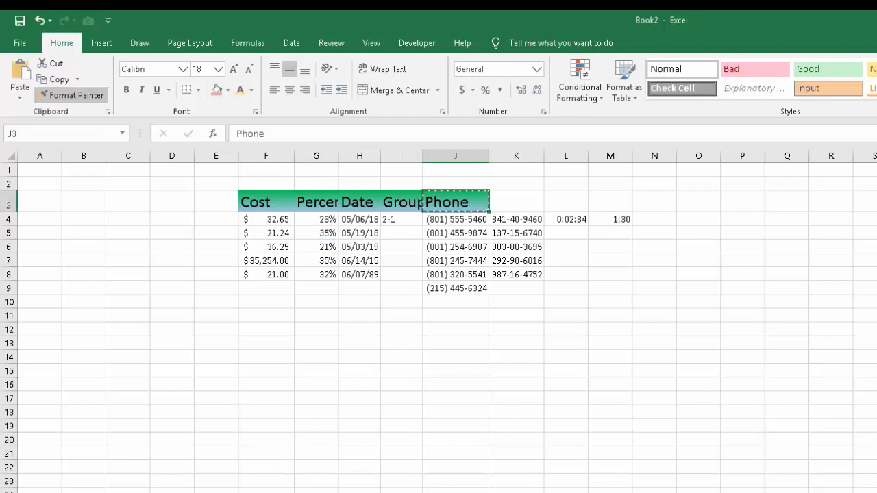
click(565, 371)
click(742, 302)
click(698, 425)
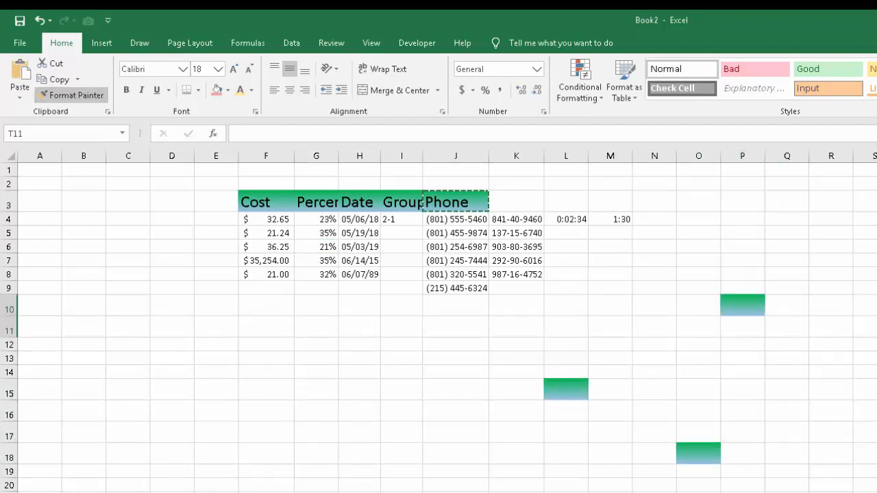
click(71, 95)
click(128, 492)
click(610, 492)
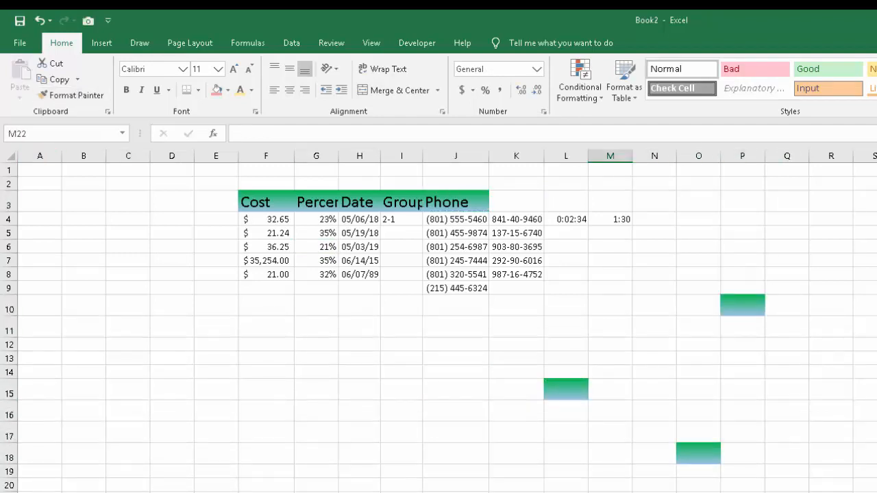
Autofit the widths of columns F through J to their contents.
click(456, 345)
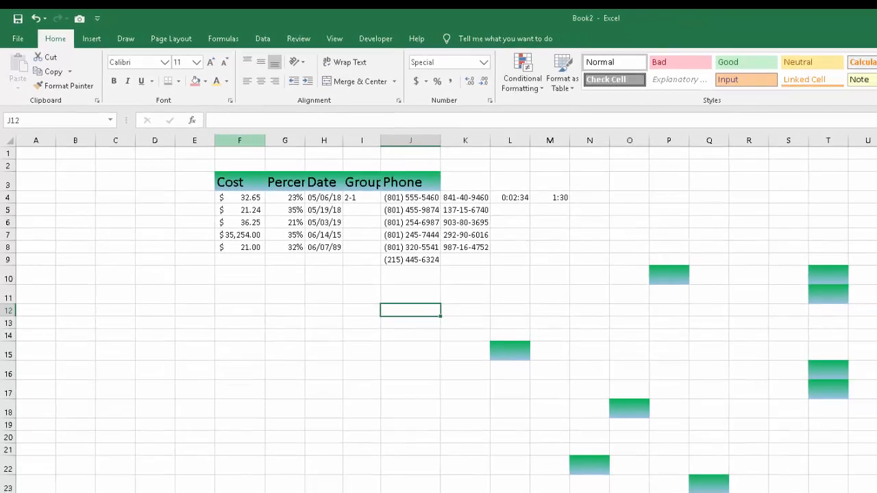
drag(266, 156, 455, 155)
double_click(403, 129)
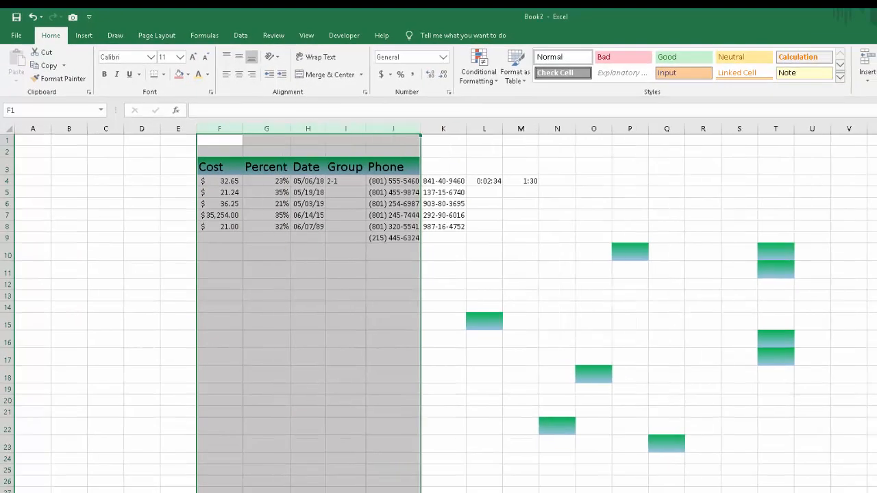
Copy the Phone heading's formatting to blank cell L3, and from L3 to O3.
click(393, 167)
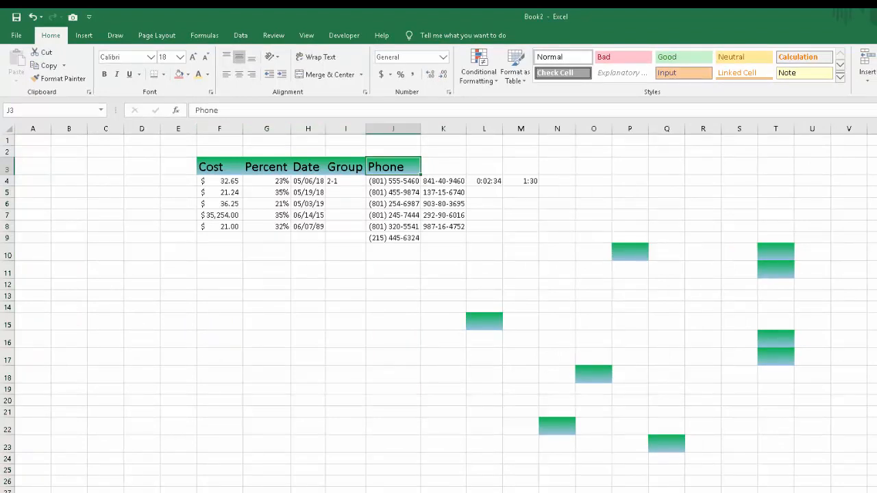
click(59, 78)
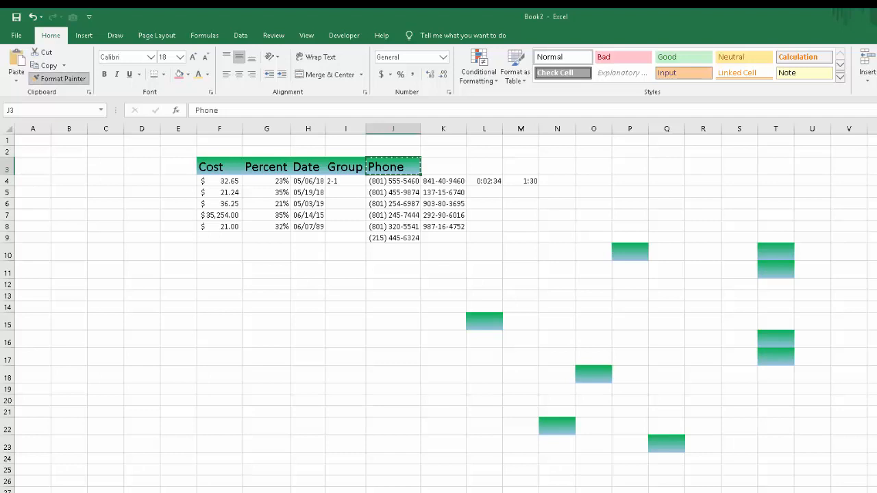
click(484, 167)
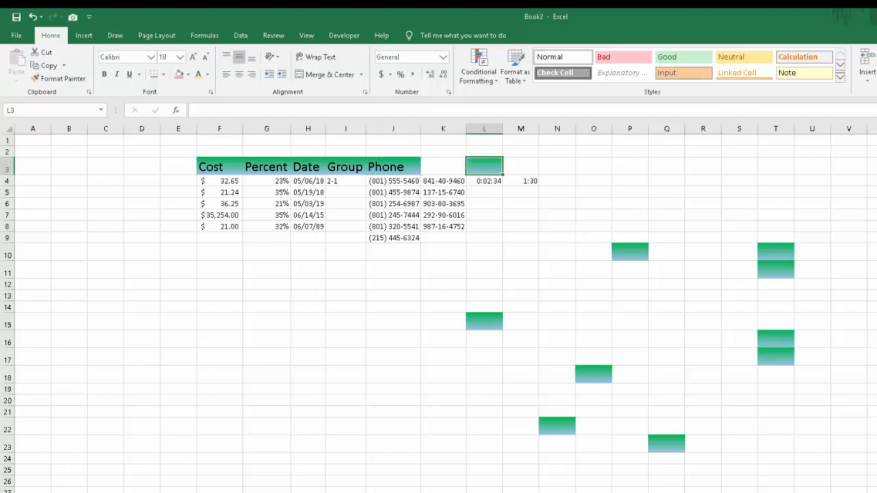
click(59, 79)
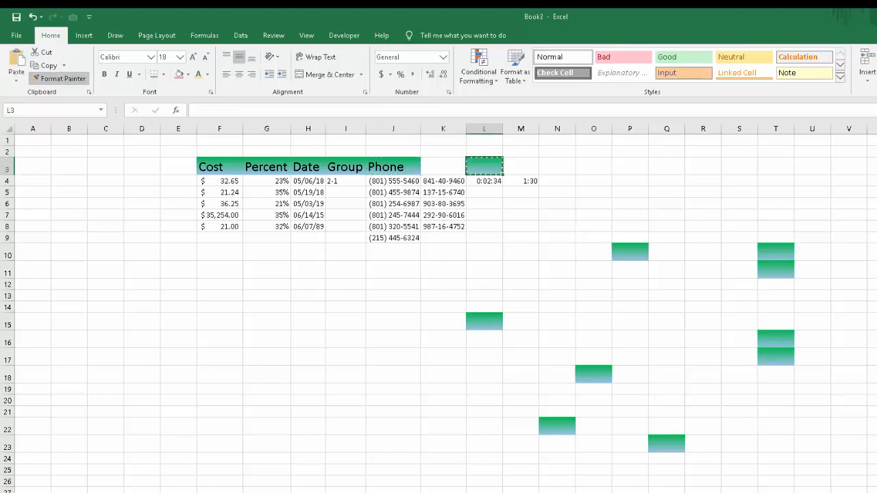
click(593, 166)
click(557, 252)
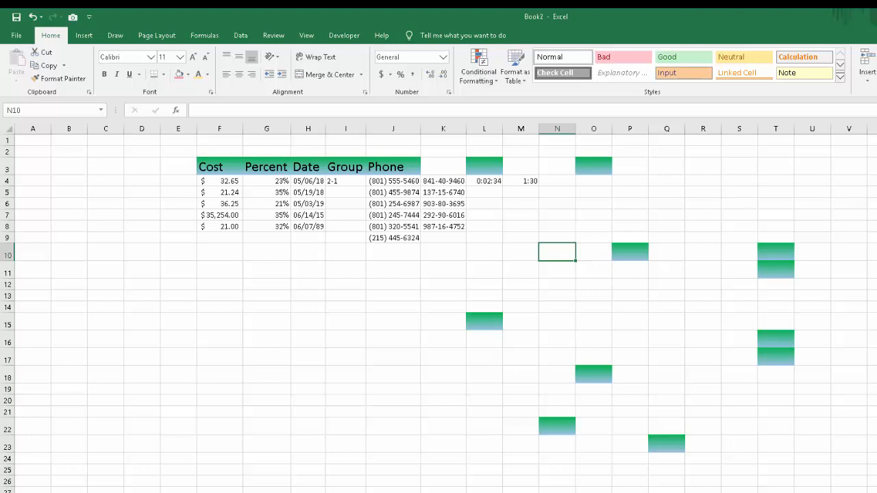
Delete the columns from L onward that hold the time values and the stray gradient-filled cells.
drag(483, 129, 775, 129)
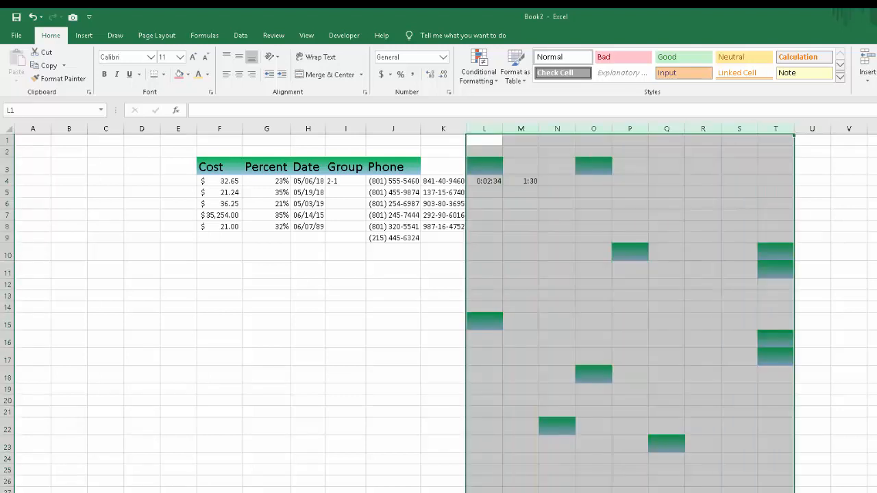
click(484, 307)
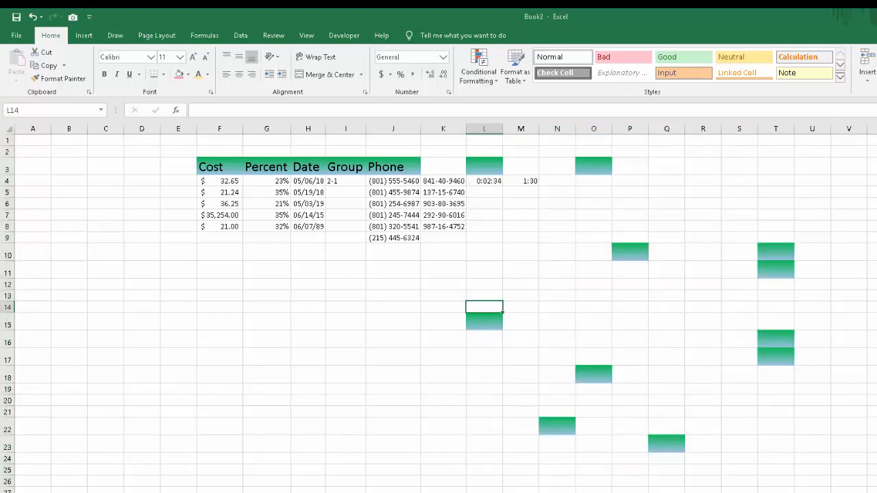
click(393, 401)
drag(483, 129, 874, 128)
right_click(696, 318)
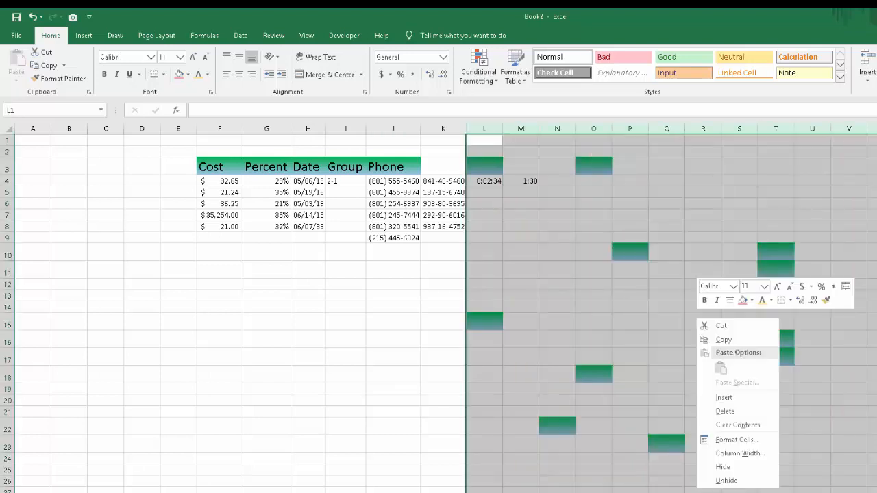
click(724, 411)
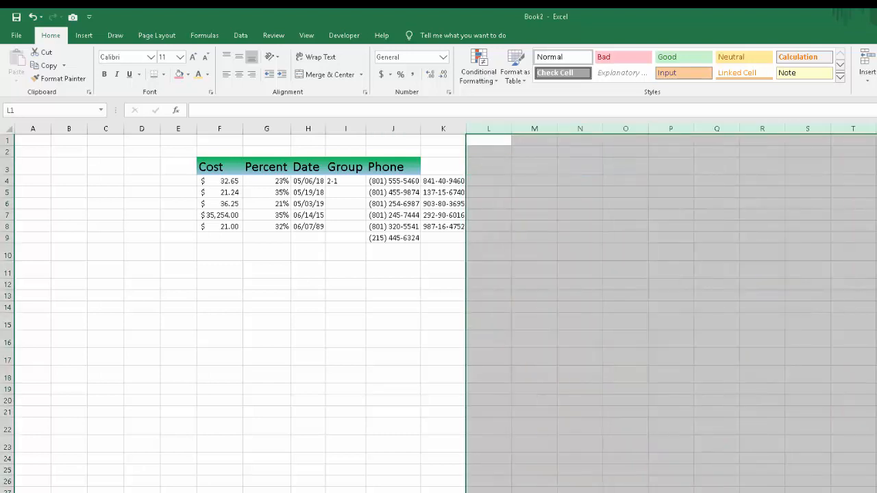
right_click(769, 319)
click(798, 411)
click(443, 294)
Copy the Phone heading in J3 and paste it into cells N16 and N22.
click(393, 167)
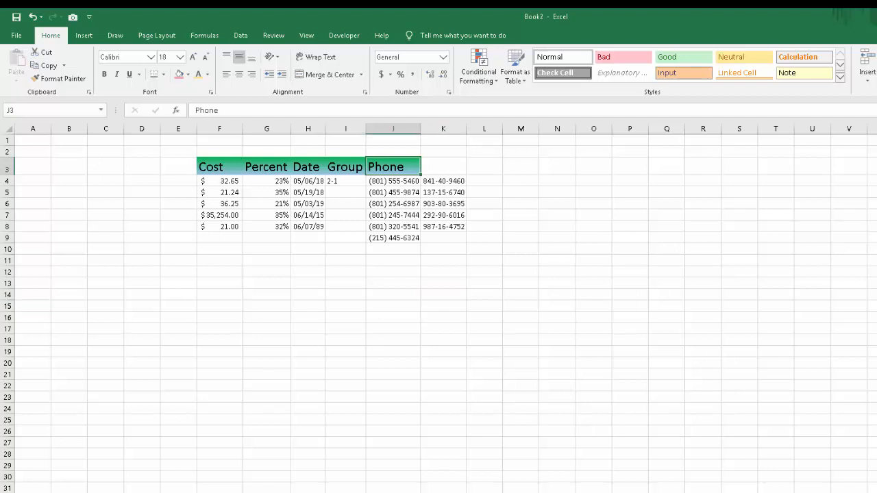
key(ctrl+c)
click(557, 317)
key(ctrl+v)
click(556, 391)
key(ctrl+v)
click(703, 467)
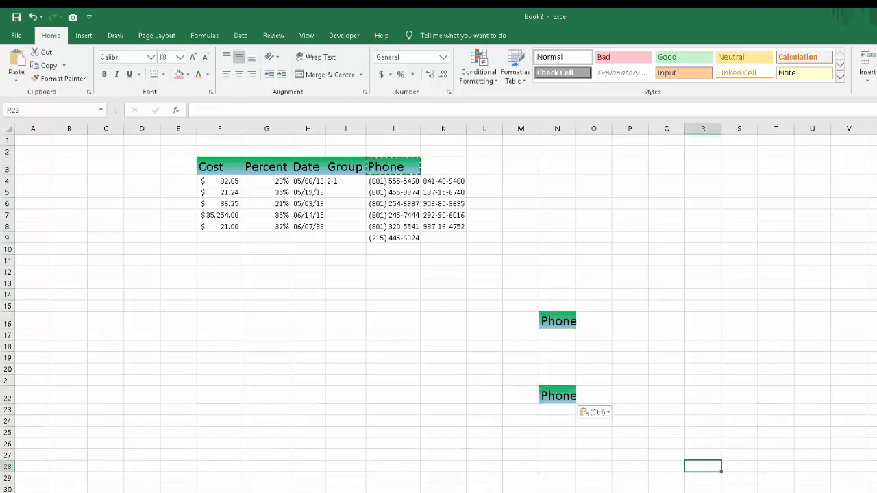
click(630, 346)
Delete column N with the two pasted Phone headings.
click(556, 129)
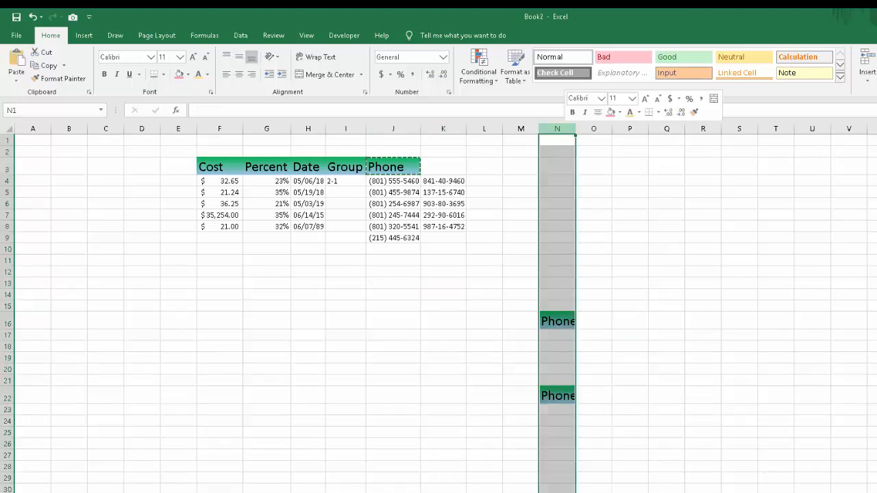
right_click(563, 129)
click(603, 237)
click(484, 271)
Cut the Phone heading from J3, paste it into N9 and undo the move.
click(392, 167)
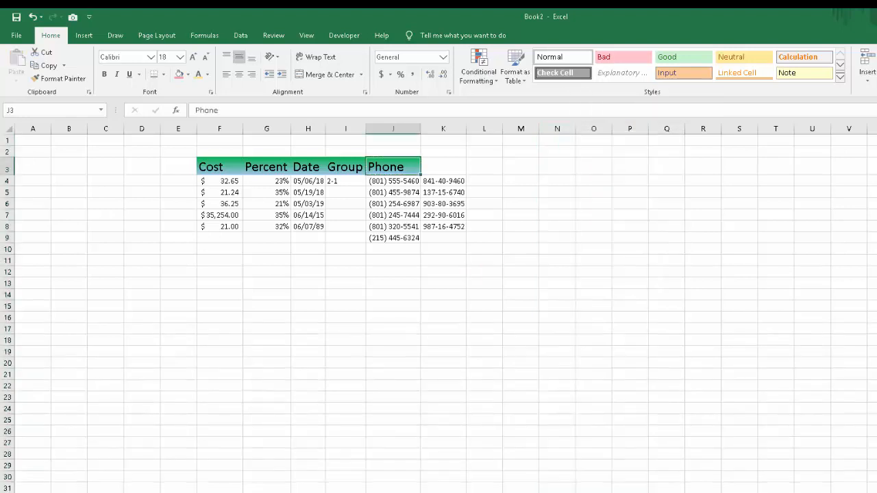
key(ctrl+x)
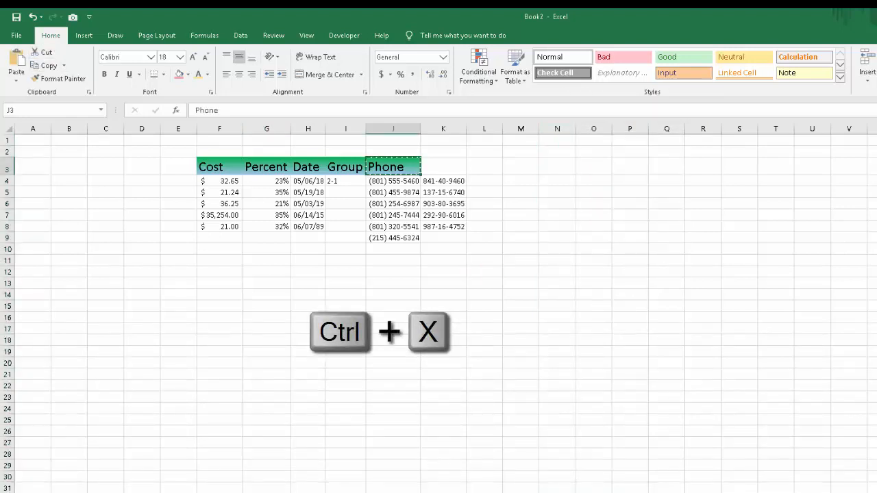
click(557, 238)
key(ctrl+v)
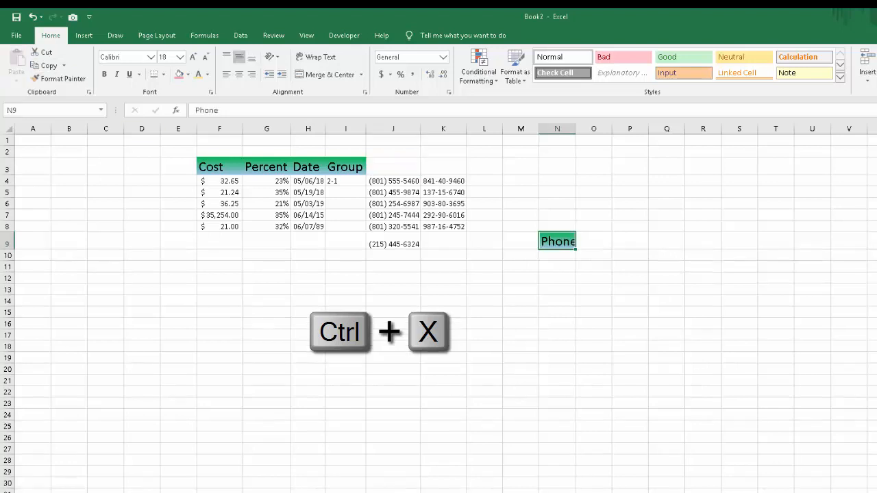
key(ctrl+z)
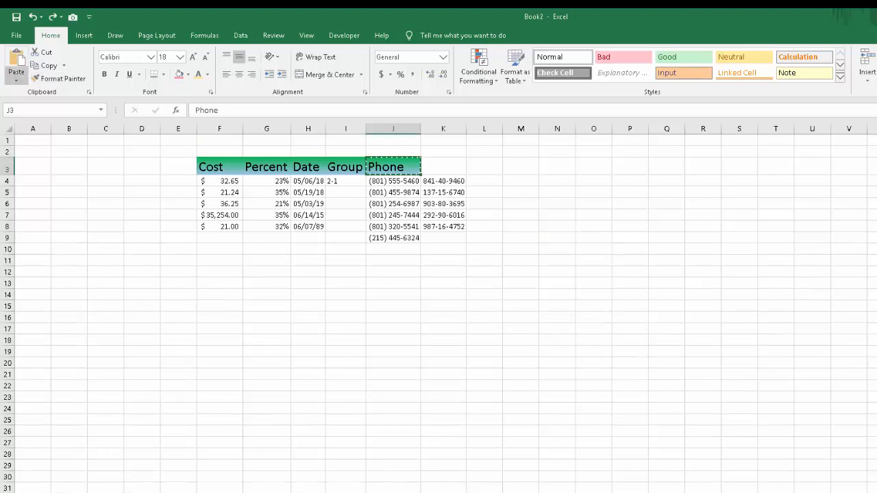
Move the Phone heading from J3 to R13 and on to cell I20 of a blank worksheet.
drag(404, 169, 740, 306)
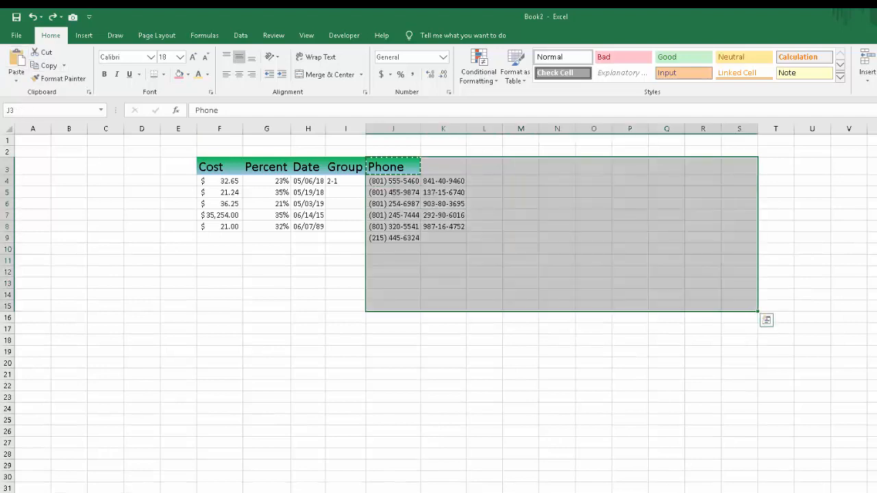
click(397, 167)
drag(400, 175, 702, 285)
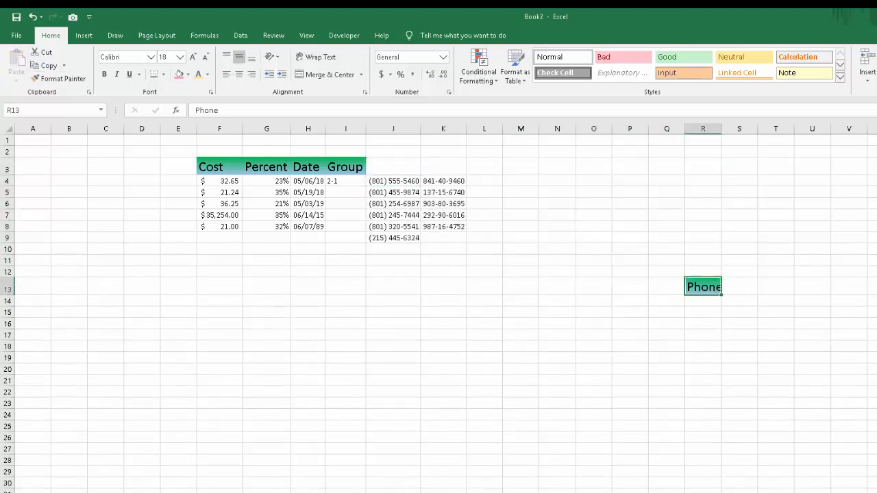
key(ctrl+c)
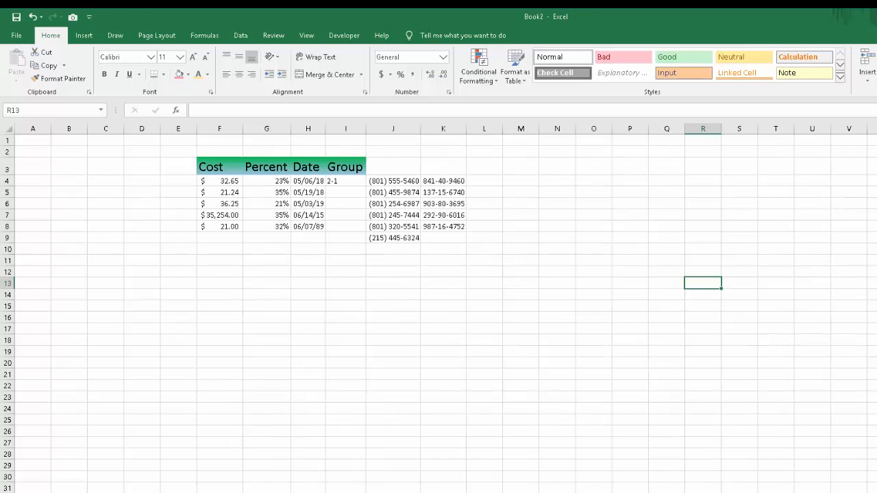
click(443, 398)
click(345, 167)
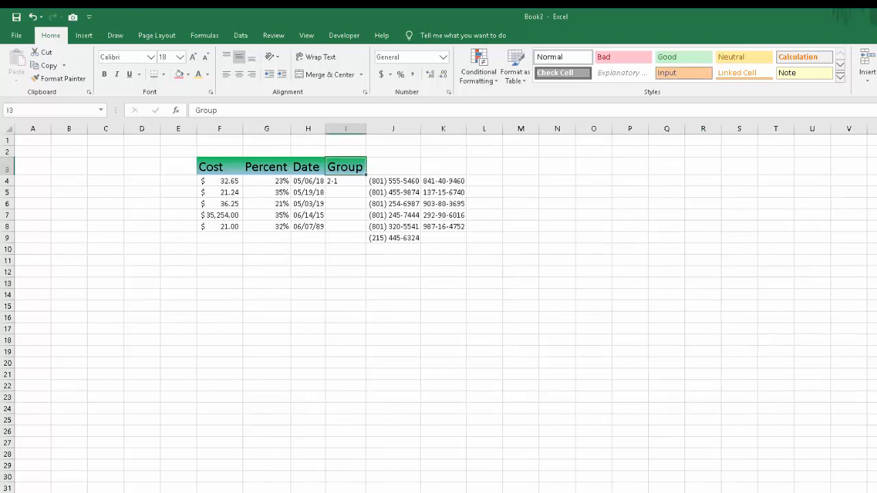
mouse_move(355, 175)
mouse_down()
mouse_move(603, 280)
mouse_move(524, 271)
mouse_move(347, 170)
mouse_up()
click(393, 317)
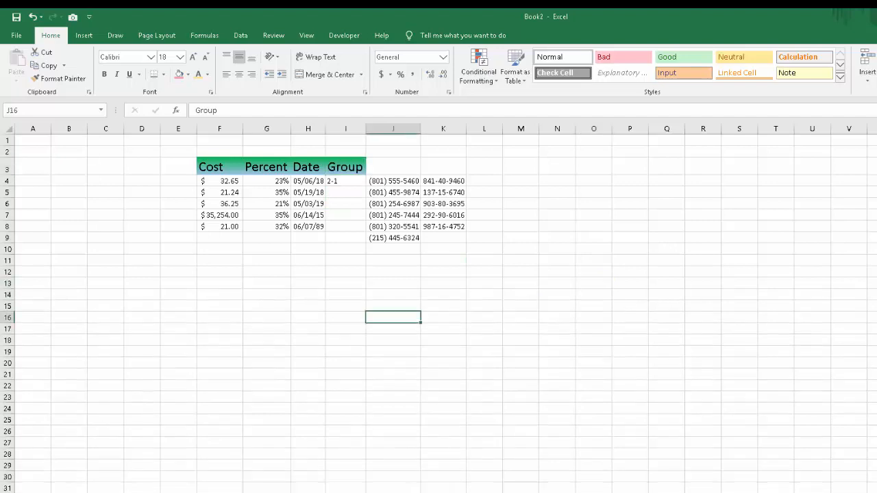
click(393, 341)
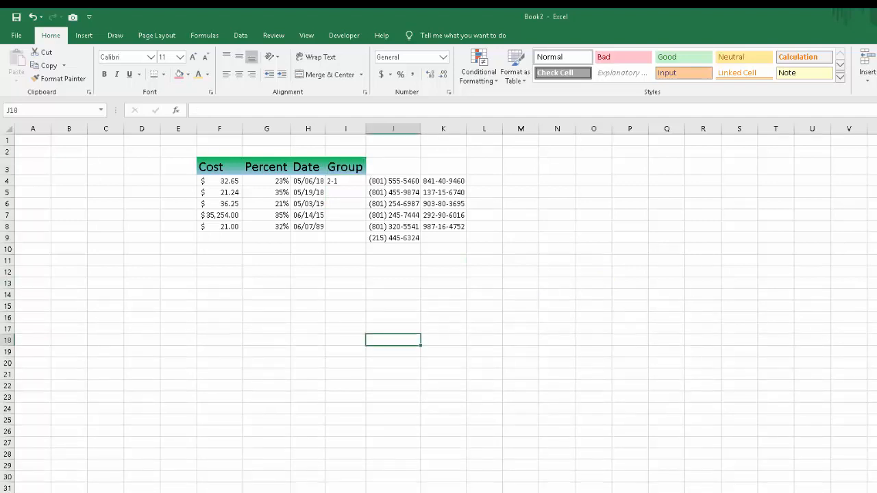
click(393, 363)
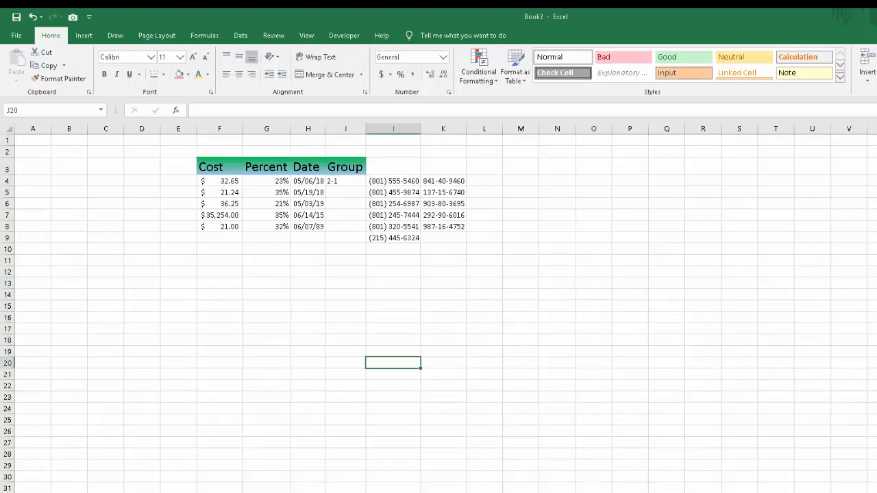